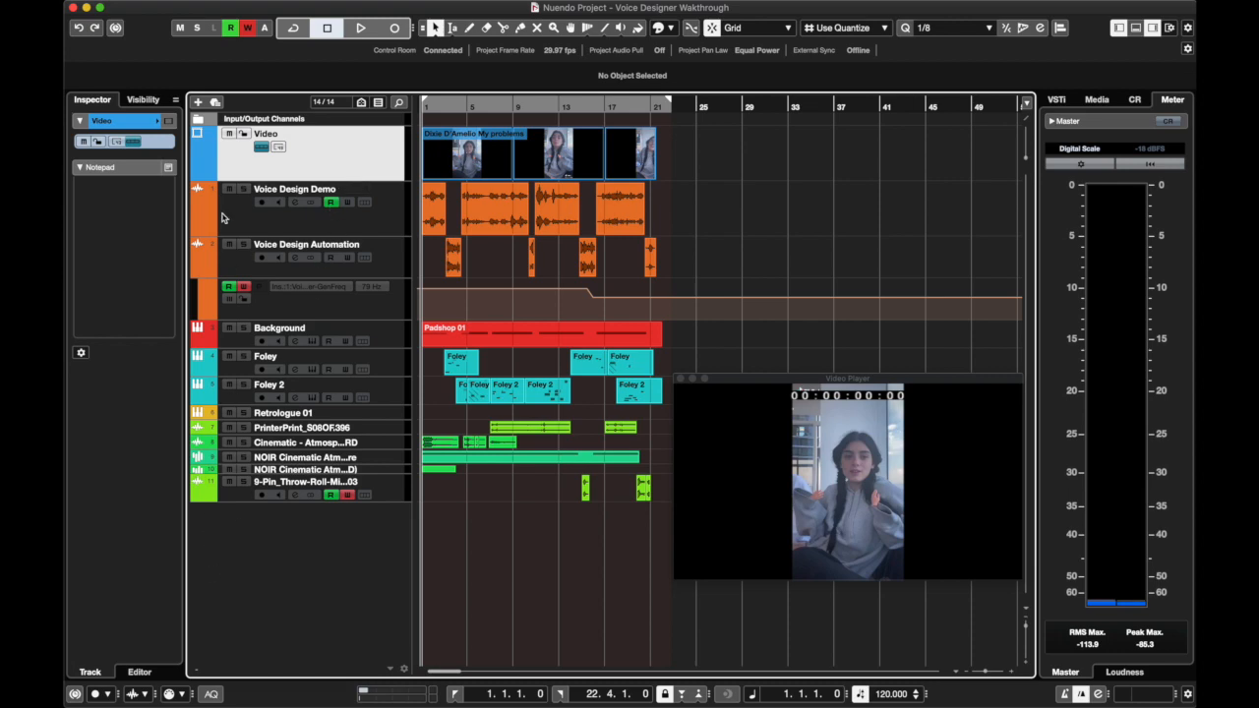
Open the channel settings of the Voice Design Demo track and inspect its VoiceDesigner insert
{"action": "left_click", "coordinate": [279, 228]}
{"action": "left_click", "coordinate": [293, 204]}
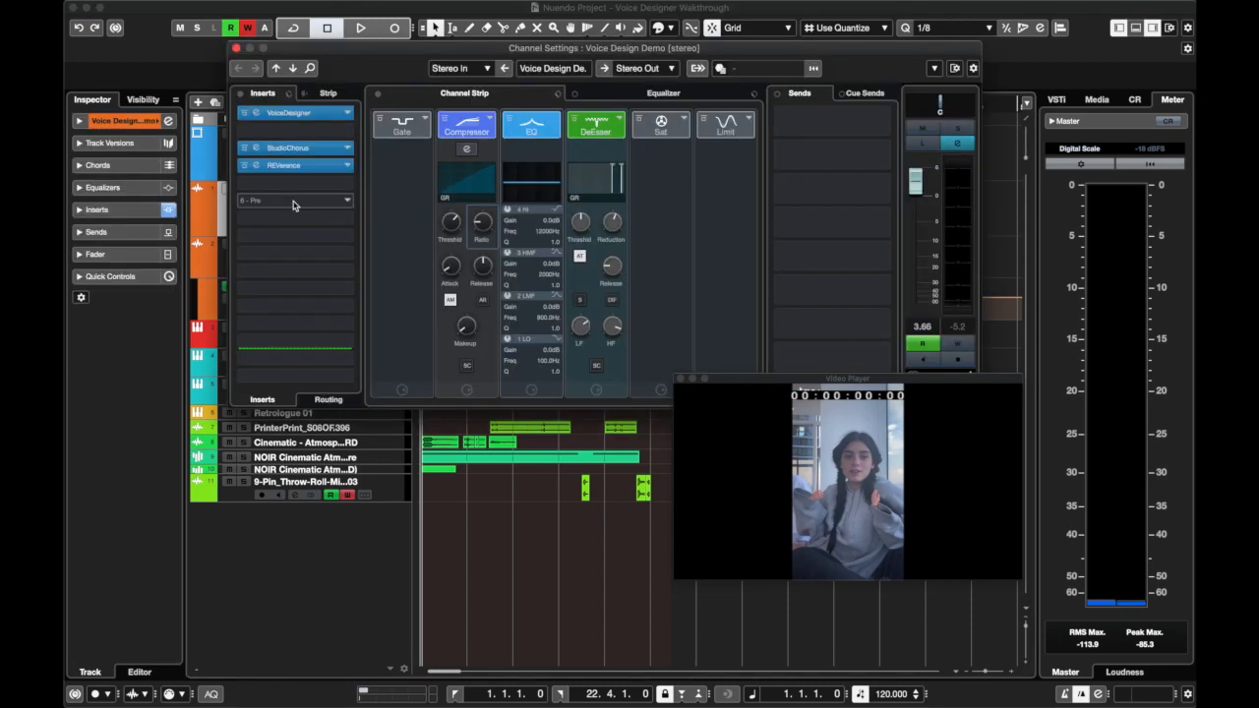
{"action": "left_click", "coordinate": [277, 115]}
{"action": "left_click_drag", "start_coordinate": [262, 208], "coordinate": [277, 178]}
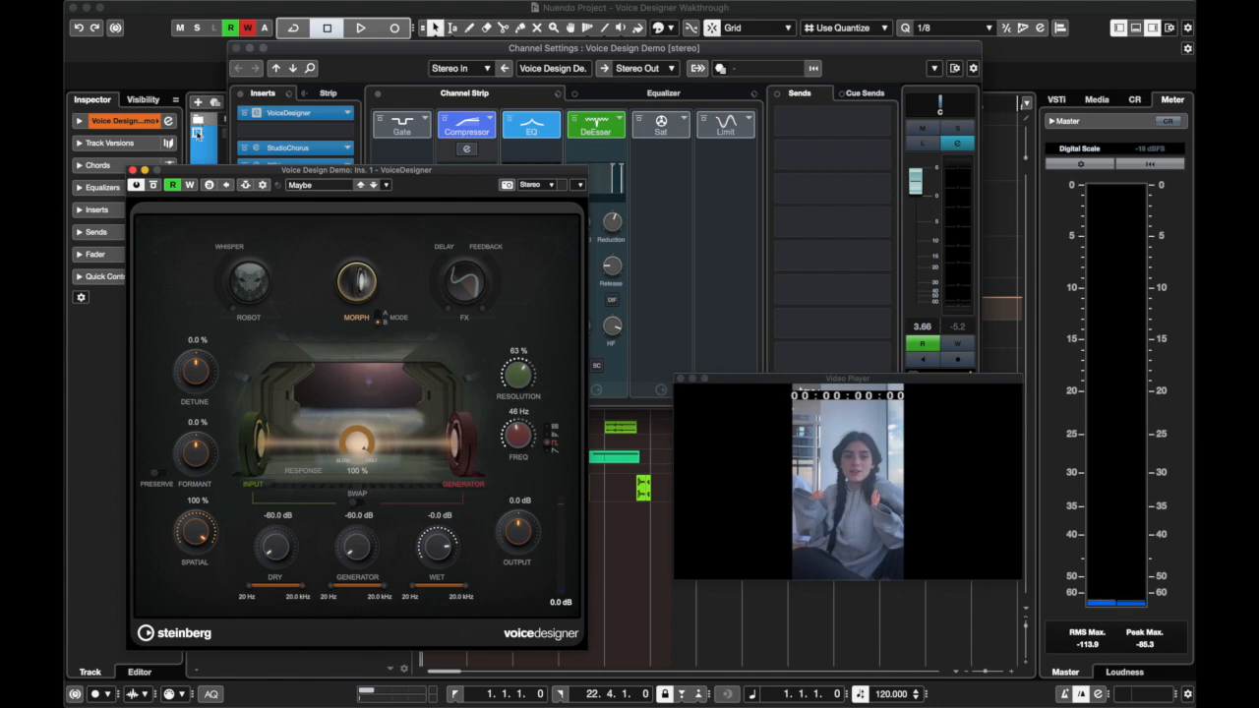
{"action": "left_click", "coordinate": [132, 170]}
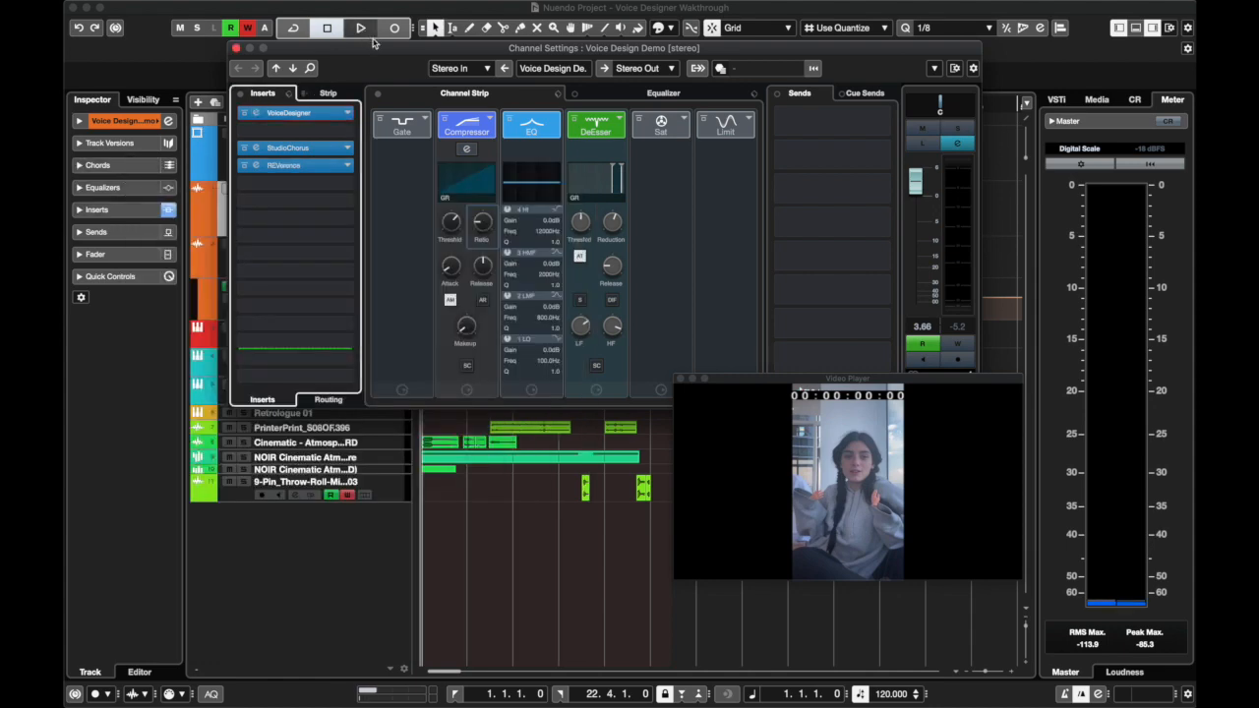
{"action": "left_click_drag", "start_coordinate": [377, 51], "coordinate": [527, 275]}
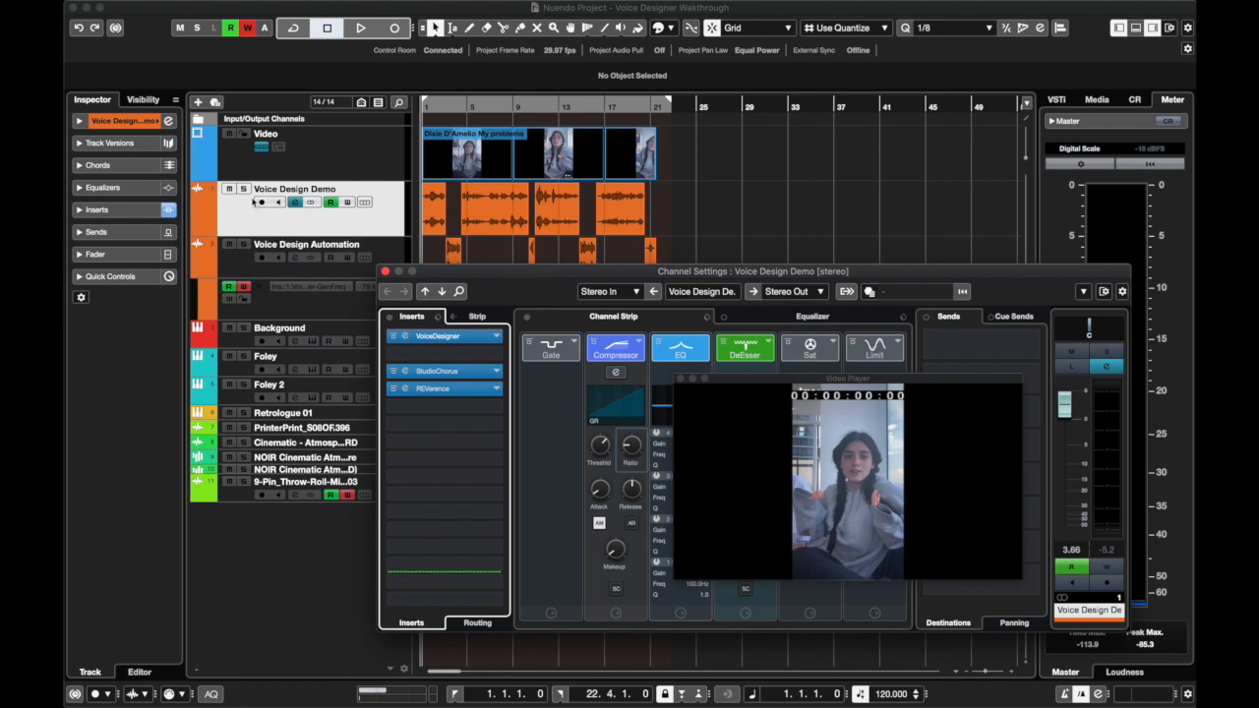
Solo the Voice Design Demo track and bypass all of its inserts and its channel strip
{"action": "left_click", "coordinate": [243, 190]}
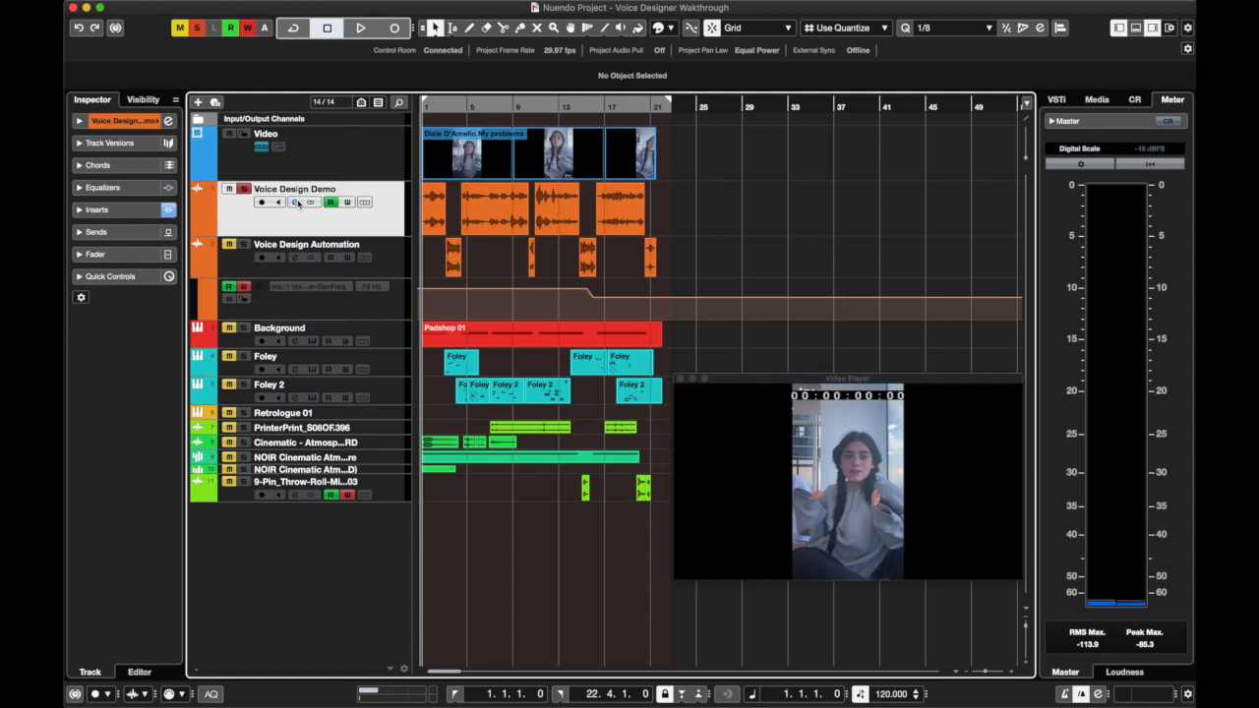
{"action": "left_click", "coordinate": [296, 201]}
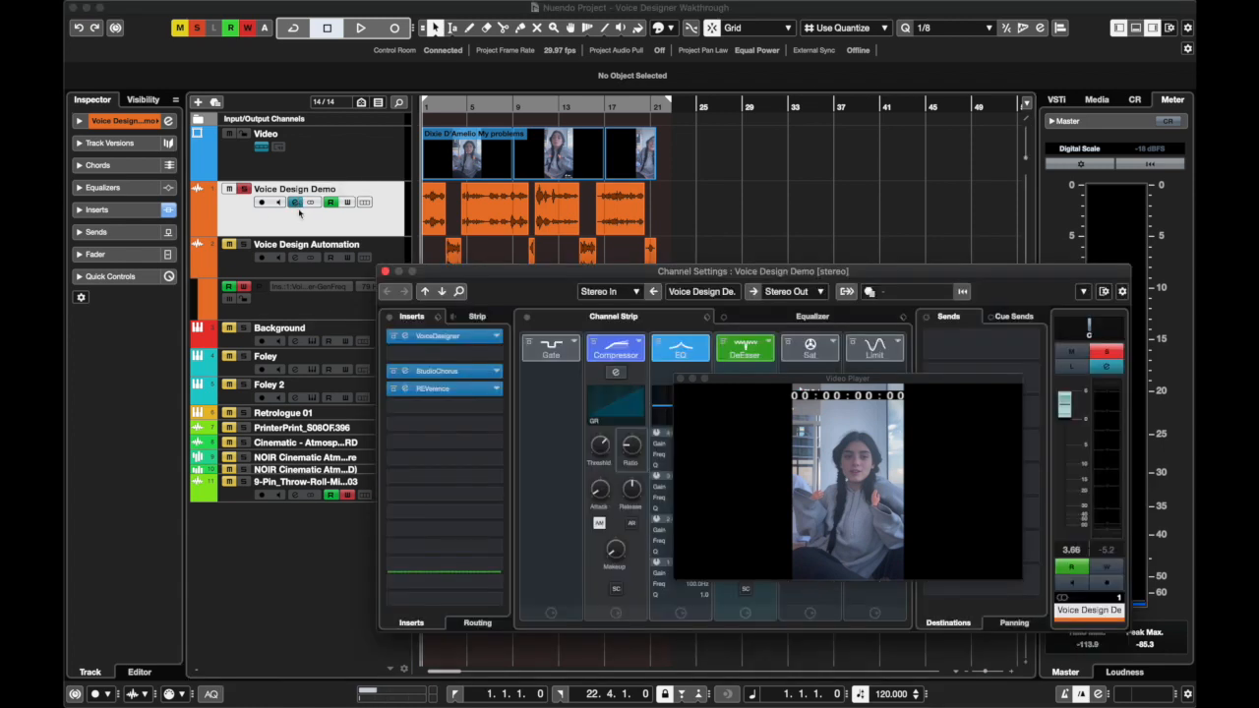
{"action": "left_click", "coordinate": [390, 318]}
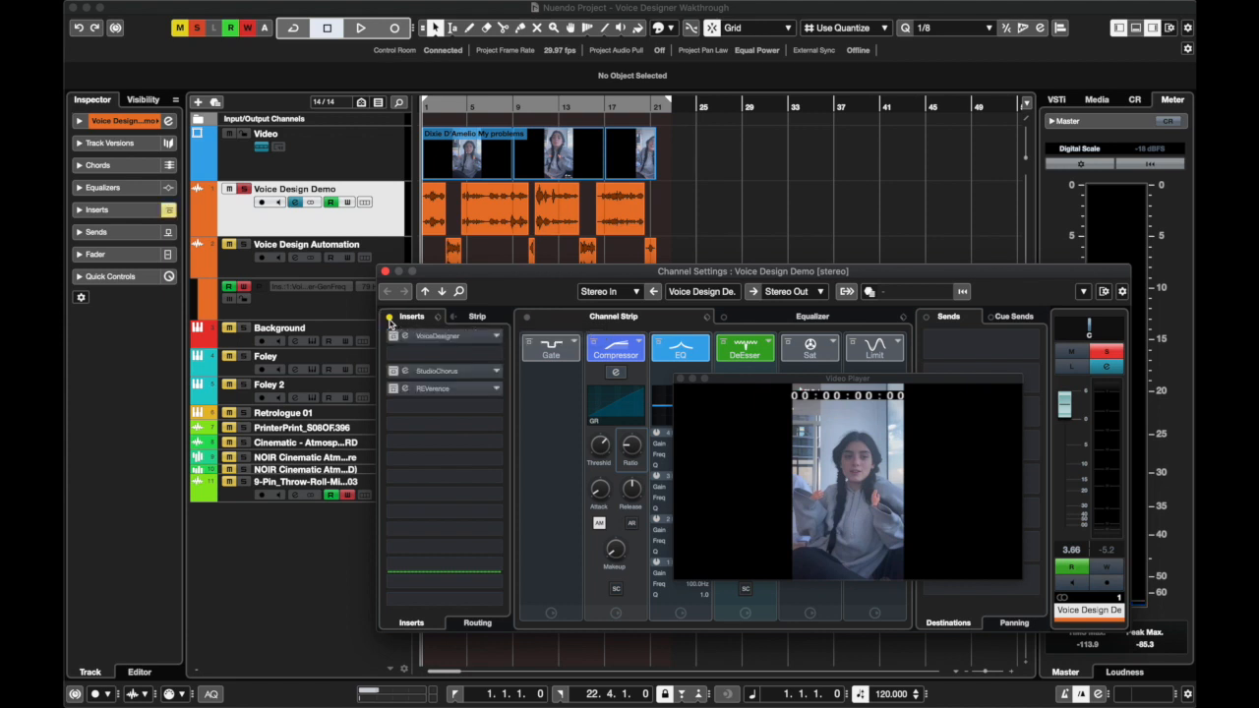
{"action": "left_click", "coordinate": [529, 320]}
{"action": "left_click", "coordinate": [245, 616]}
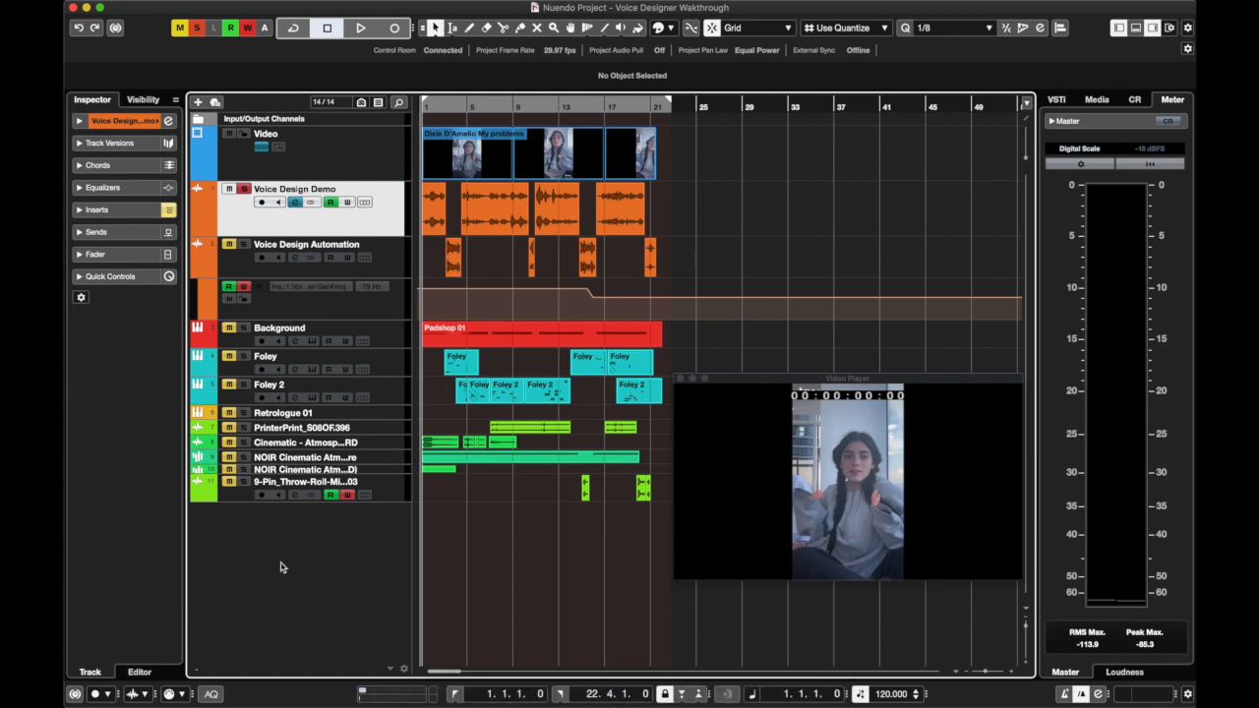
Listen to the soloed, unprocessed voice from the project start and return the playhead to the beginning
{"action": "key", "text": "space"}
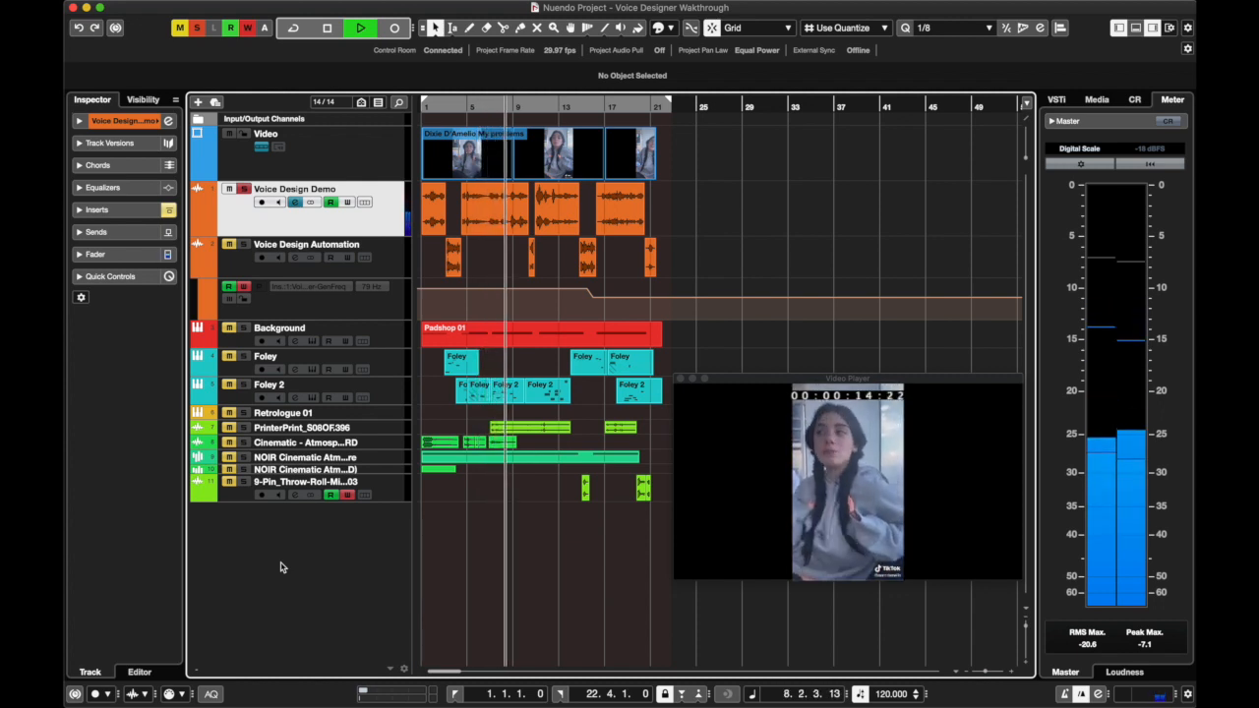
{"action": "key", "text": "space"}
{"action": "left_click_drag", "start_coordinate": [457, 105], "coordinate": [419, 109]}
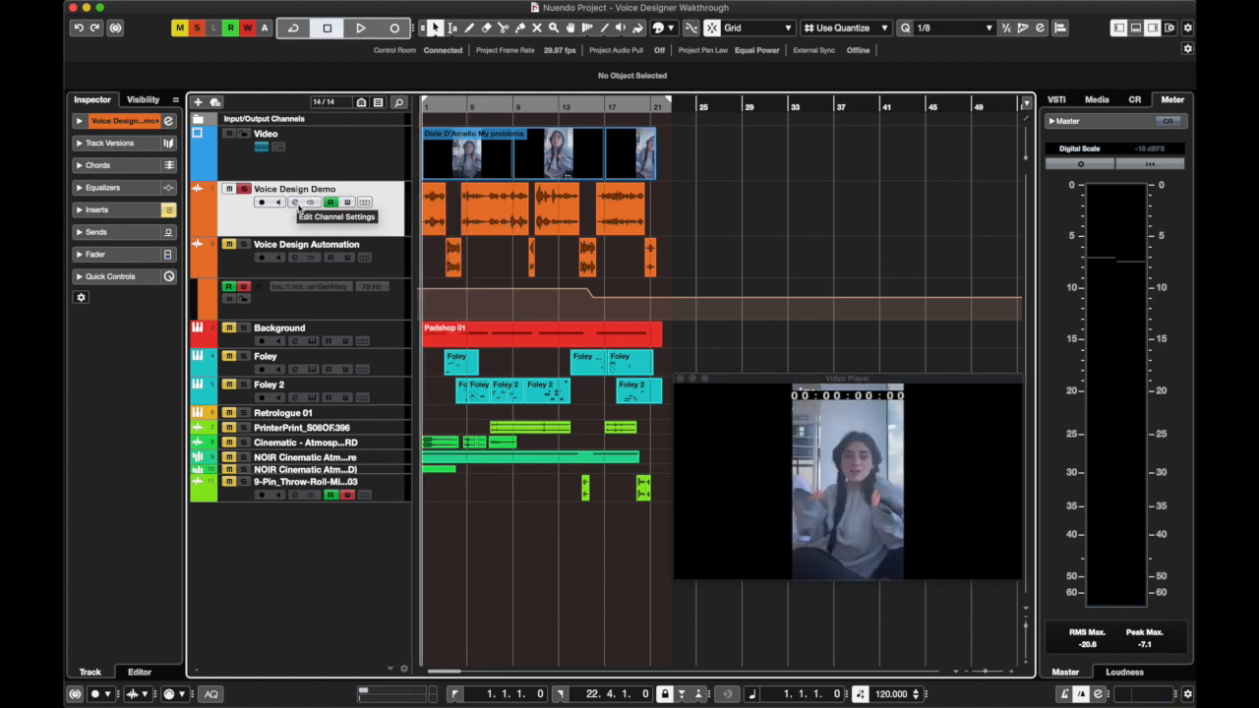
Leave only VoiceDesigner active on Voice Design Demo by re-enabling the inserts and bypassing StudioChorus, REVerence and the channel strip
{"action": "left_click", "coordinate": [298, 204]}
{"action": "left_click", "coordinate": [526, 318]}
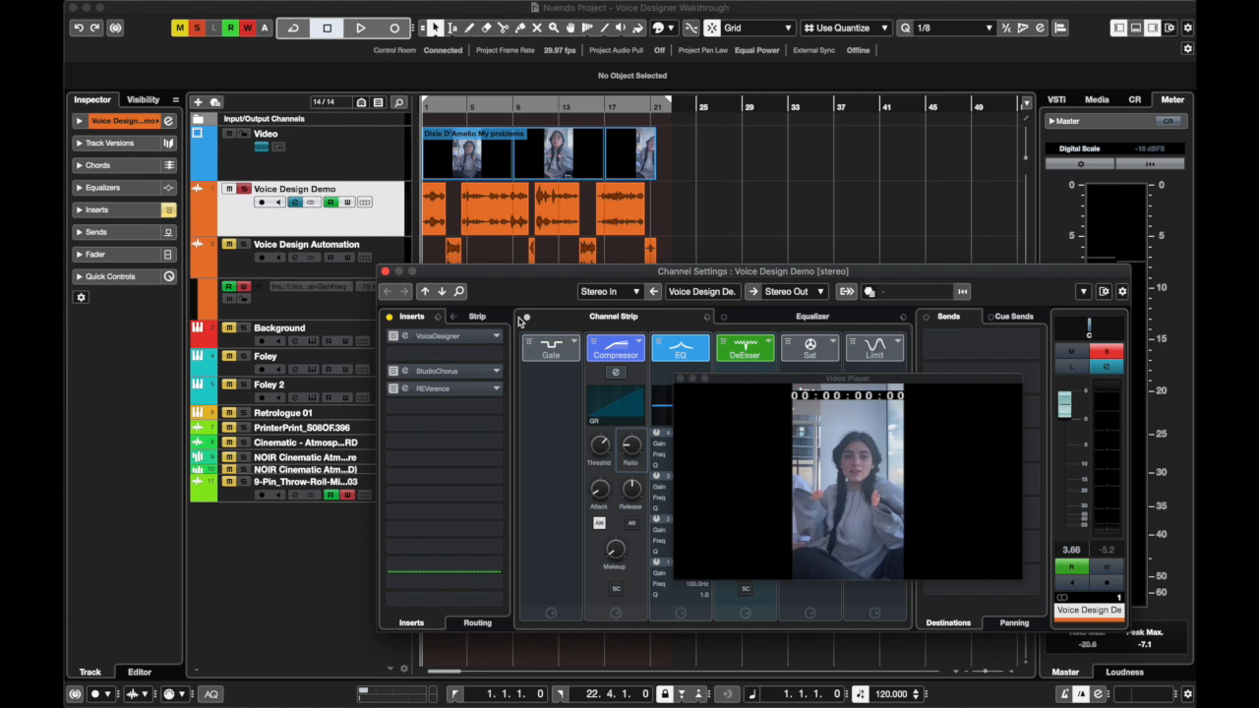
{"action": "left_click", "coordinate": [390, 317]}
{"action": "left_click_drag", "start_coordinate": [397, 277], "coordinate": [330, 247]}
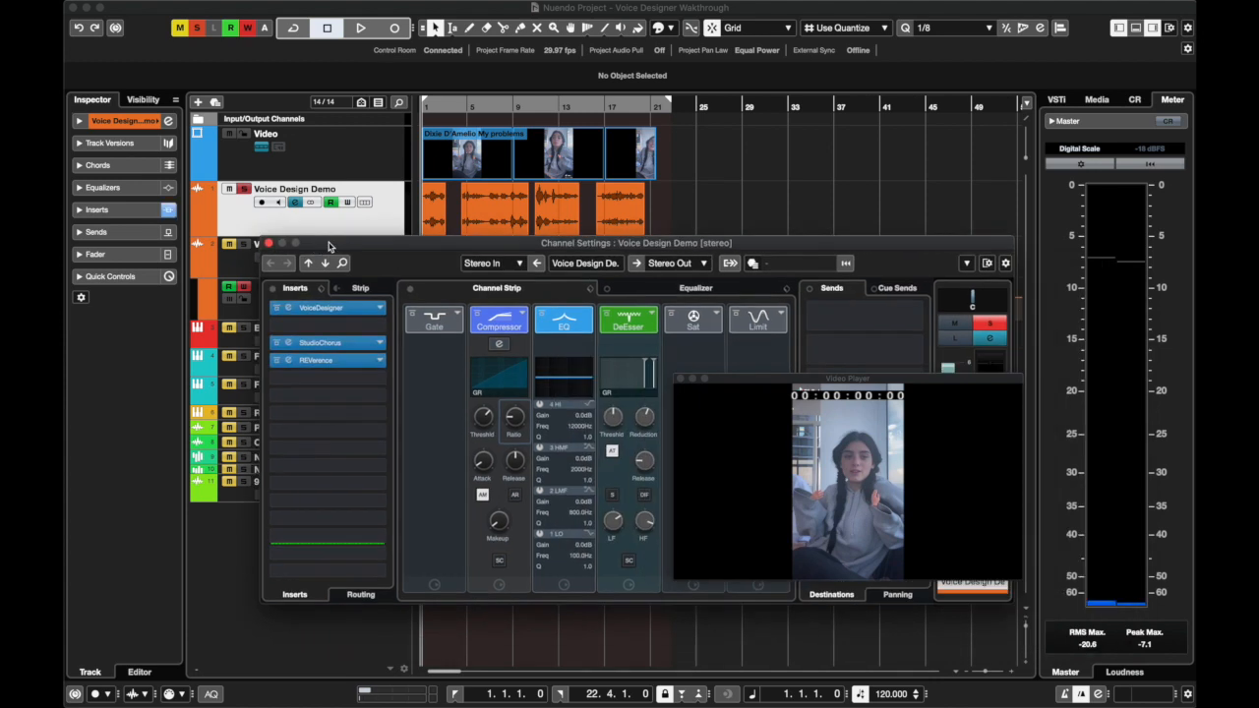
{"action": "left_click", "coordinate": [277, 342]}
{"action": "left_click", "coordinate": [276, 360]}
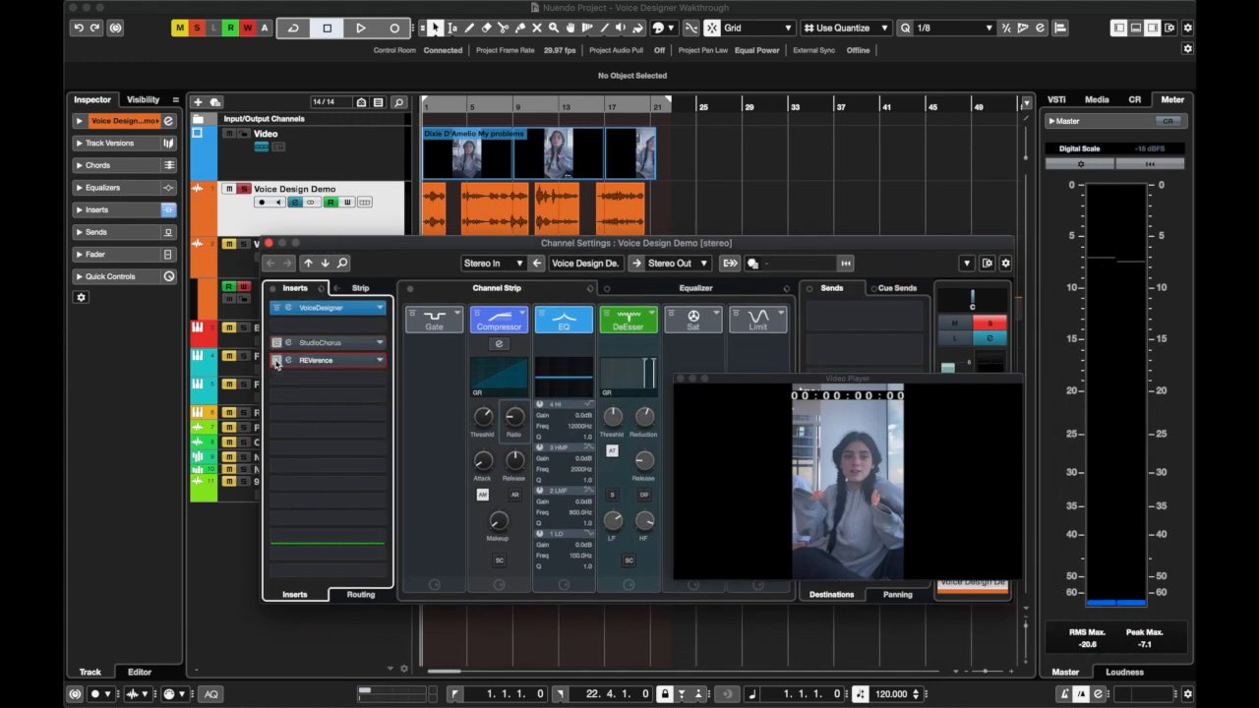
{"action": "left_click", "coordinate": [411, 289]}
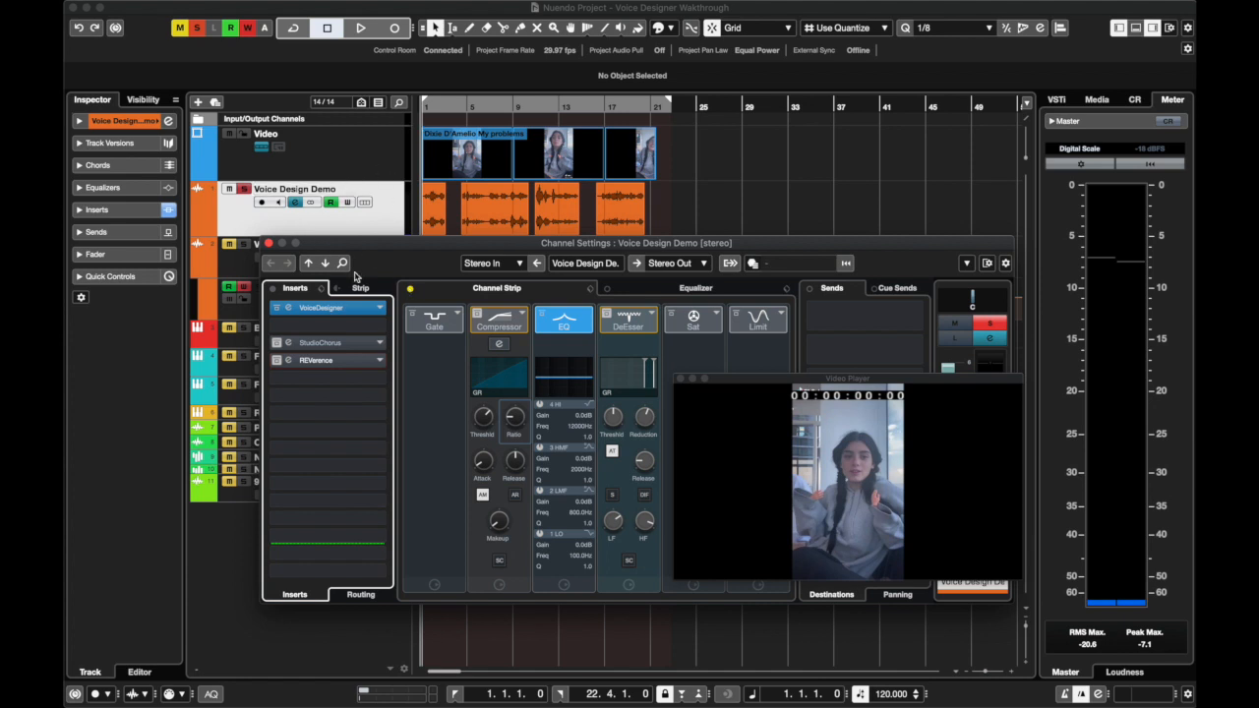
Play the soloed voice from the start and set VoiceDesigner's Resolution to 80 %
{"action": "left_click", "coordinate": [344, 312]}
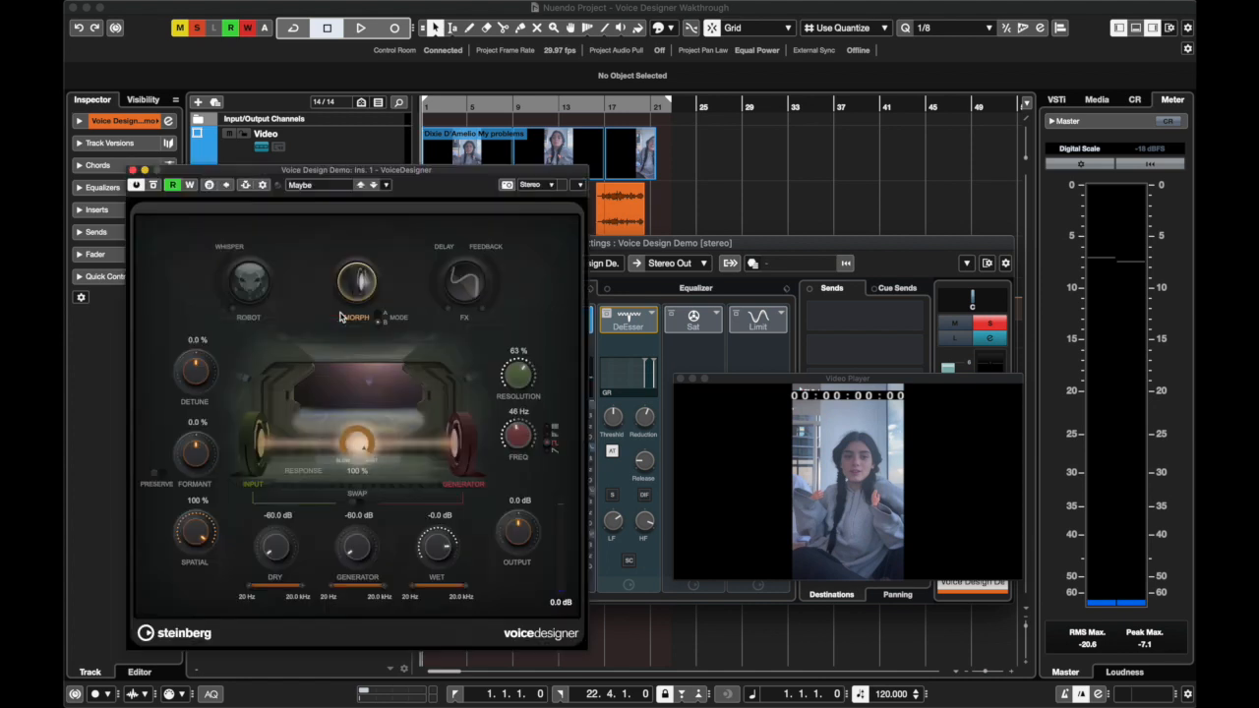
{"action": "left_click", "coordinate": [434, 105]}
{"action": "key", "text": "space"}
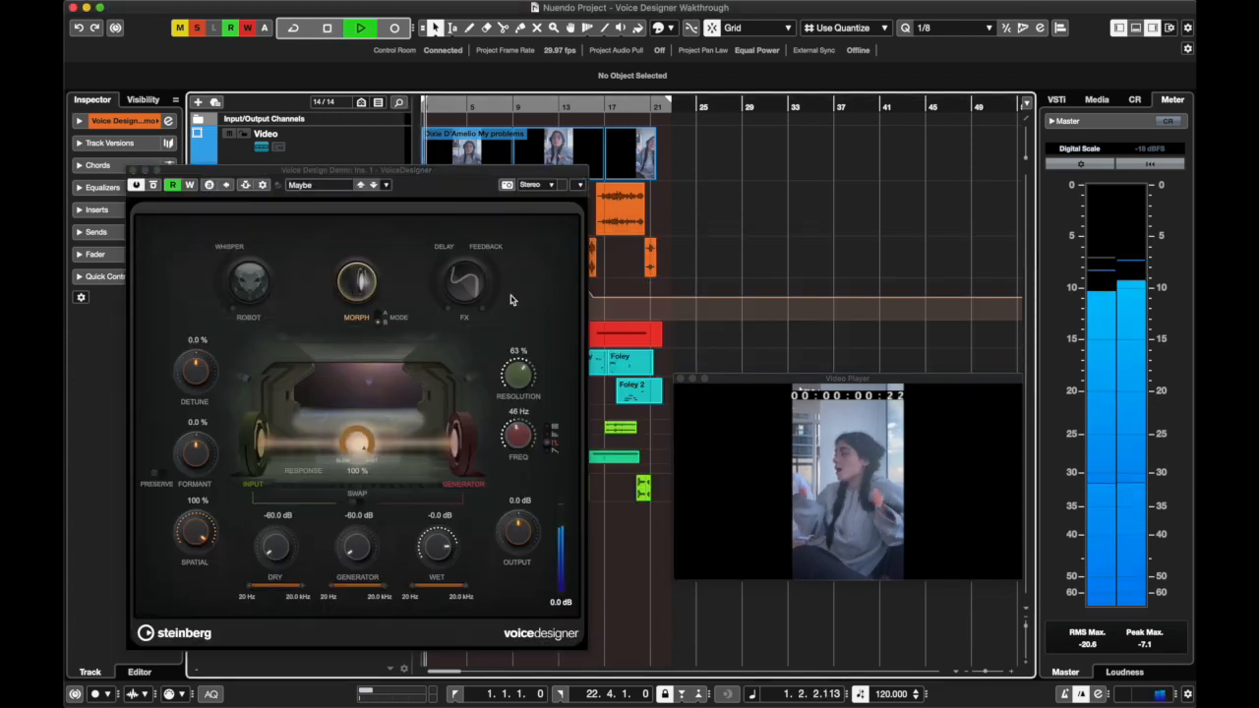
{"action": "left_click", "coordinate": [517, 372]}
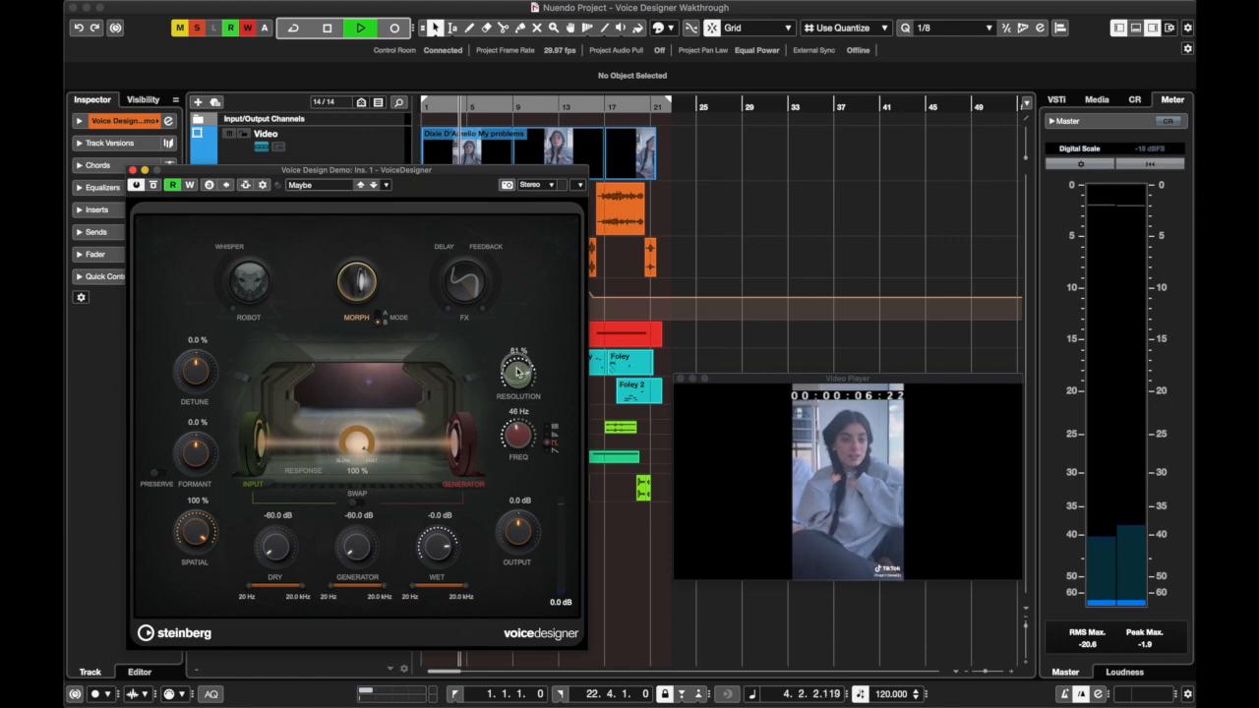
{"action": "left_click_drag", "start_coordinate": [517, 372], "coordinate": [518, 374]}
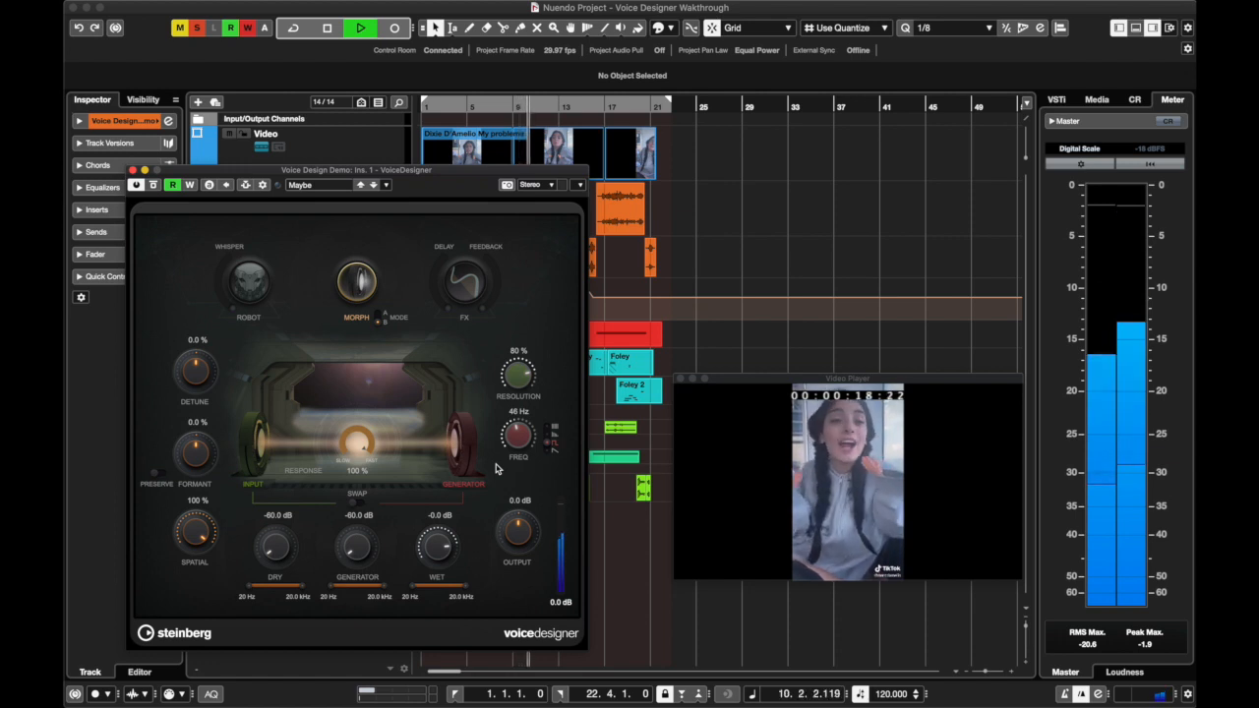
{"action": "key", "text": "space"}
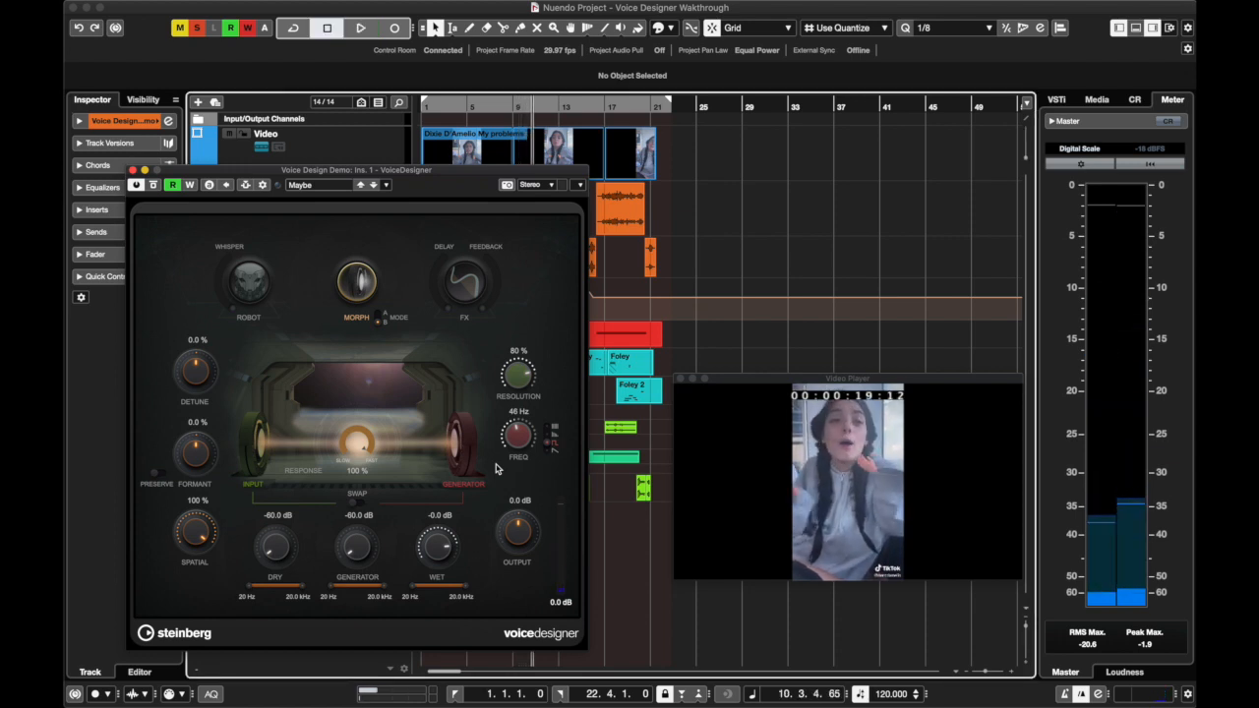
{"action": "left_click", "coordinate": [134, 170]}
{"action": "key", "text": "Home"}
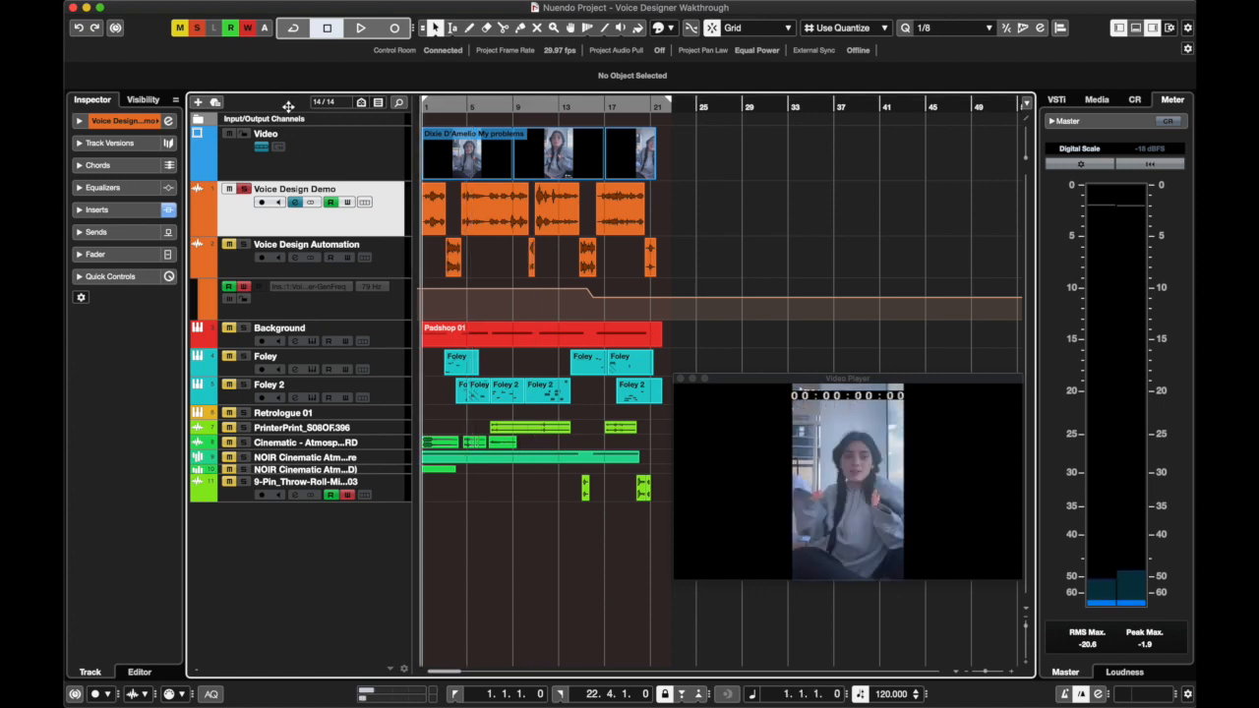
Reactivate StudioChorus, REVerence and the channel strip on the Voice Design Demo track
{"action": "left_click", "coordinate": [297, 202]}
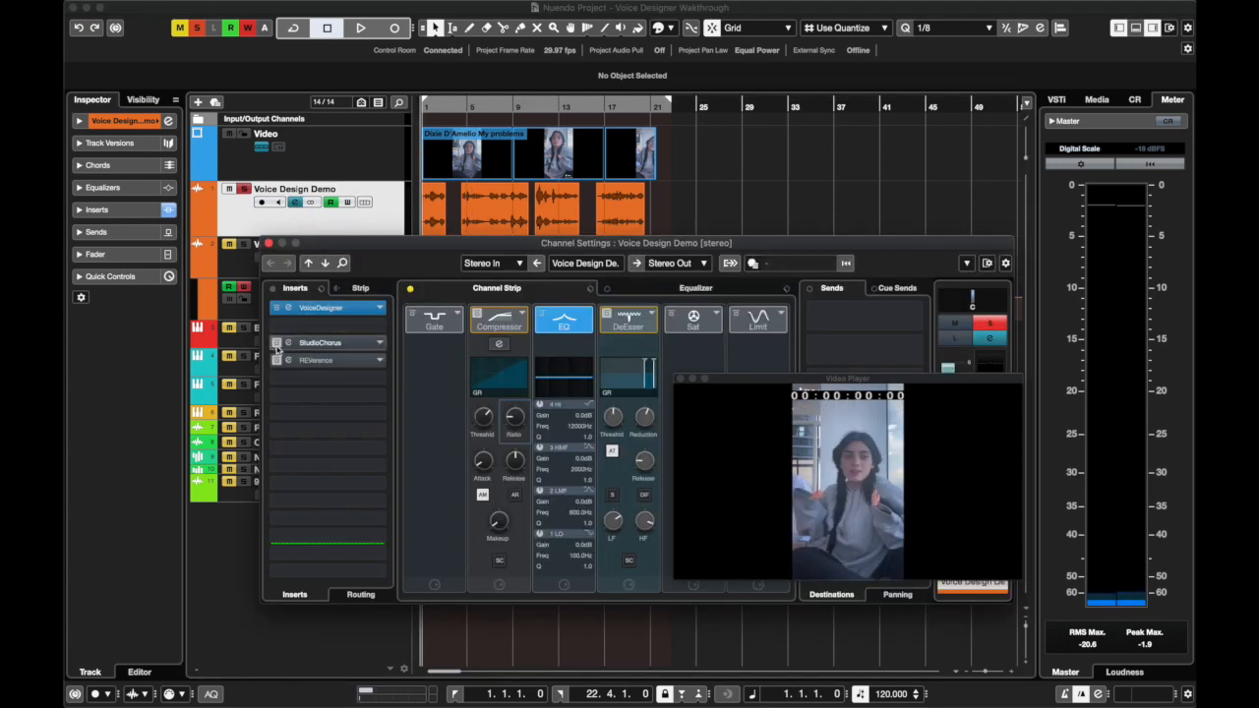
{"action": "left_click", "coordinate": [276, 342]}
{"action": "left_click", "coordinate": [411, 289]}
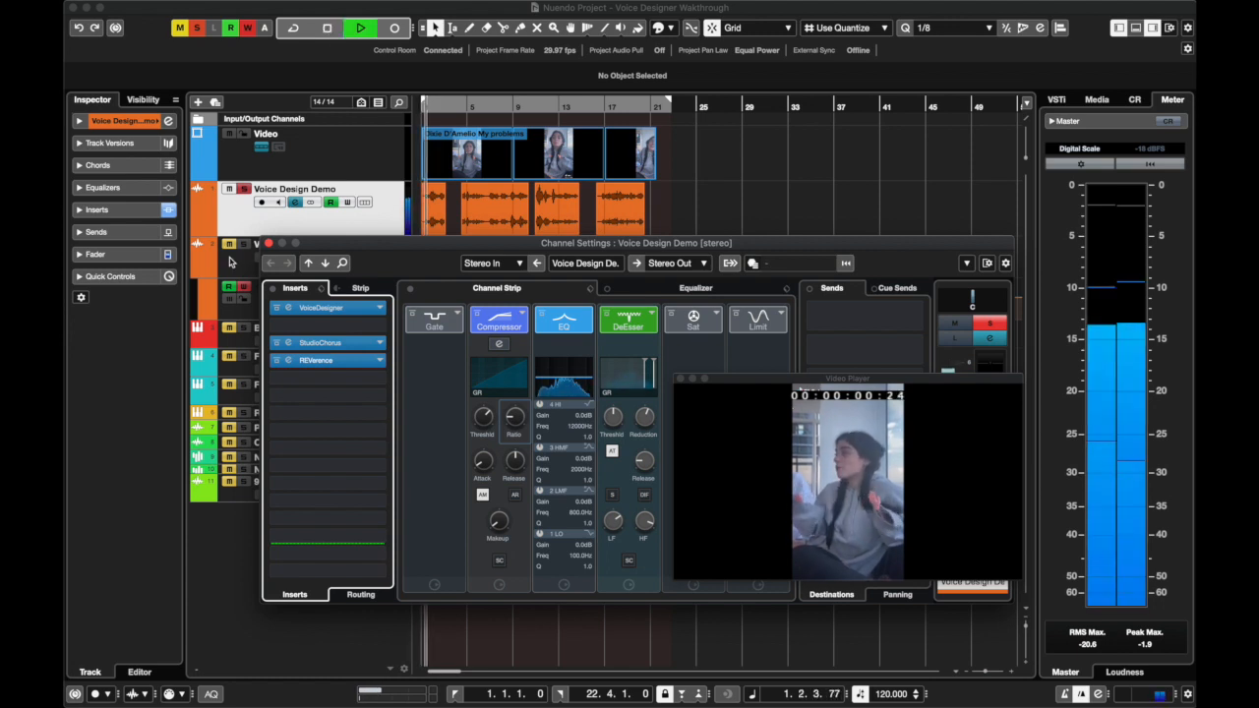
Lower VoiceDesigner's Resolution to 39 % while the fully processed voice plays, and close the plug-in and channel settings
{"action": "left_click", "coordinate": [320, 308]}
{"action": "left_click_drag", "start_coordinate": [524, 381], "coordinate": [512, 390]}
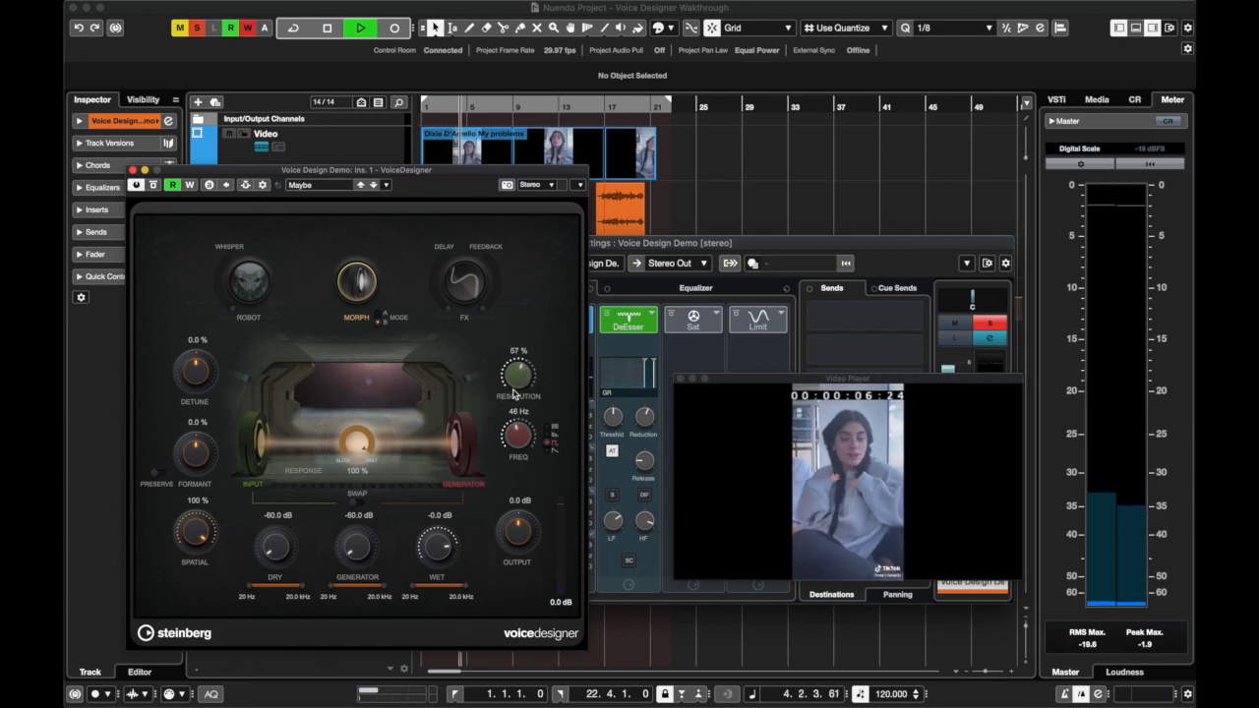
{"action": "left_click", "coordinate": [133, 170]}
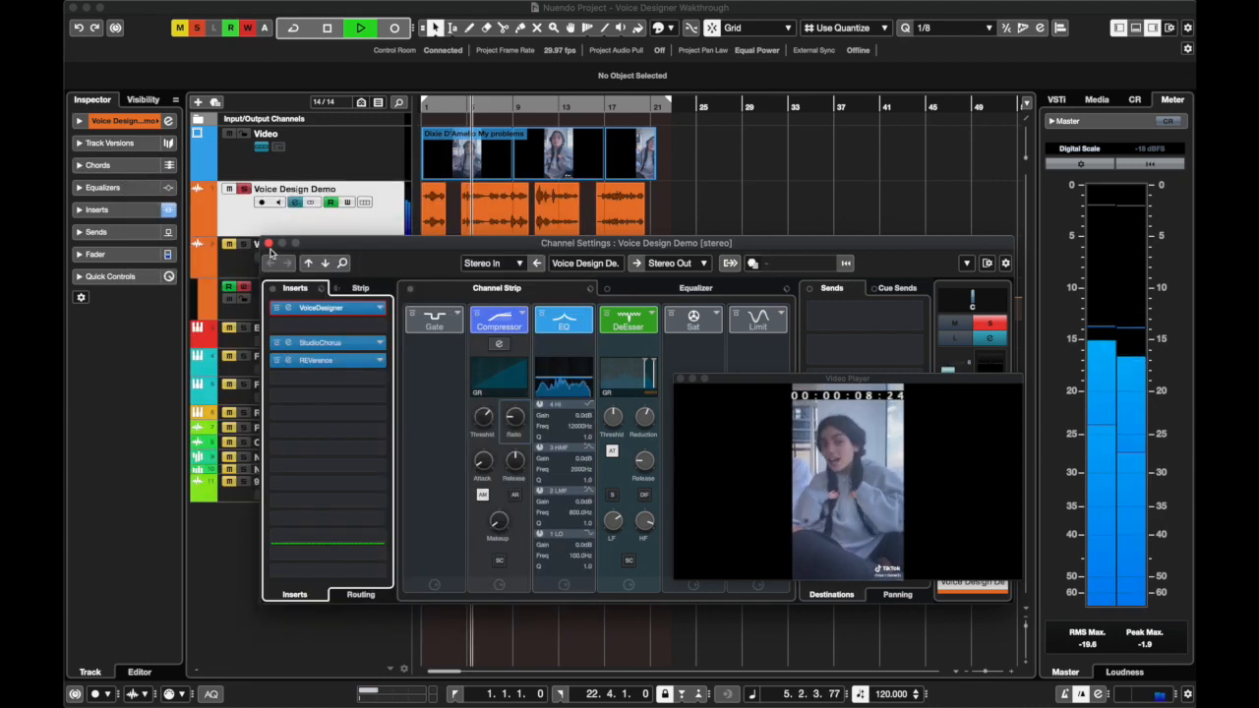
{"action": "left_click", "coordinate": [364, 309]}
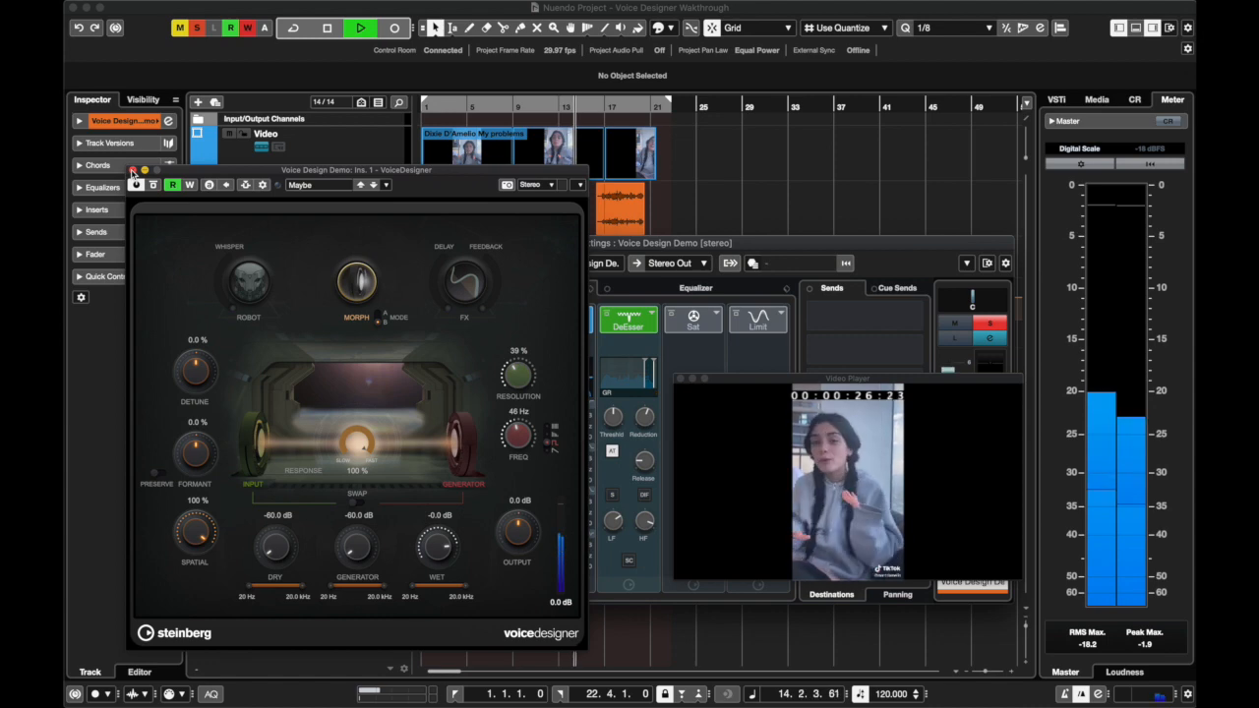
{"action": "key", "text": "space"}
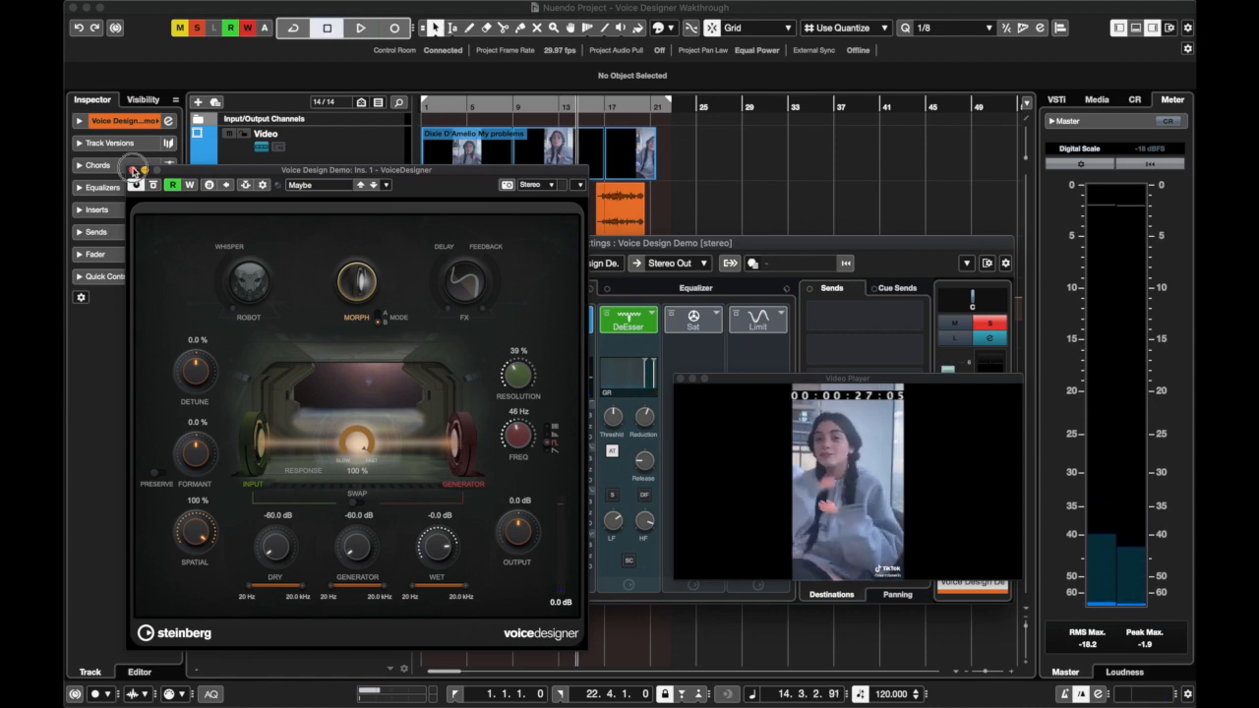
{"action": "left_click", "coordinate": [132, 170]}
{"action": "left_click", "coordinate": [268, 243]}
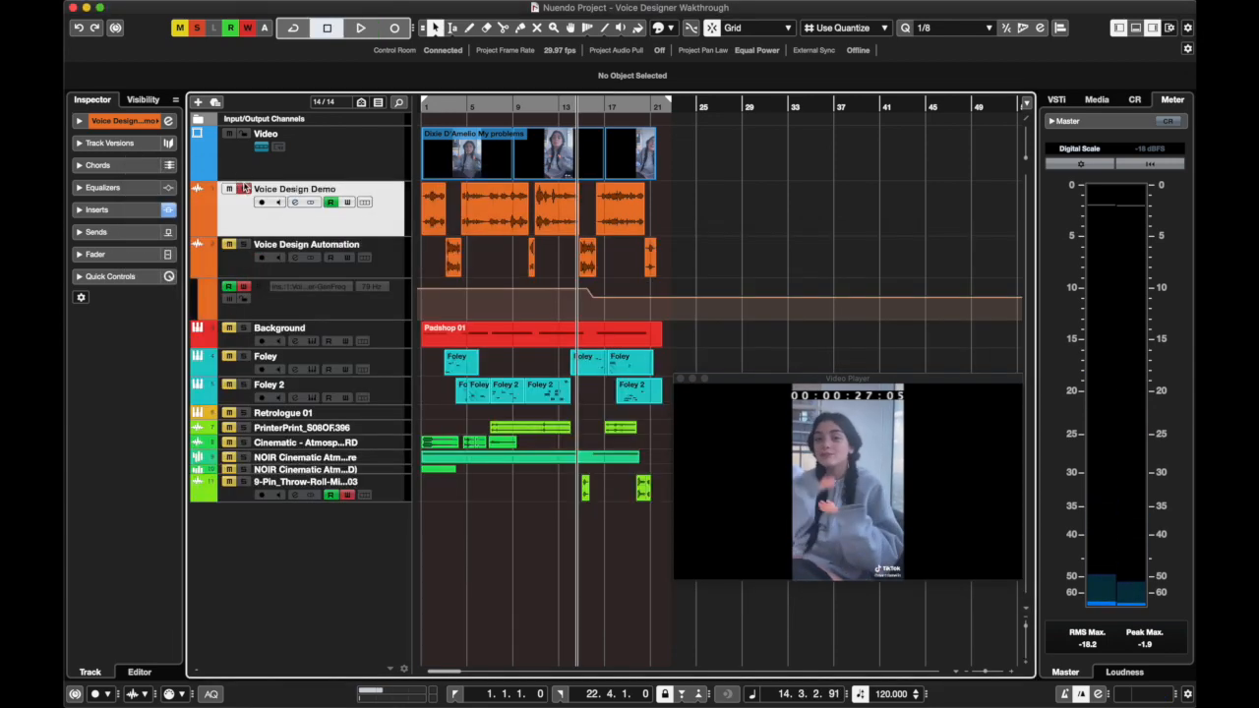
Unsolo Voice Design Demo and play the full mix from the start with automation reading enabled on the Voice Design Automation track
{"action": "left_click", "coordinate": [244, 189]}
{"action": "left_click_drag", "start_coordinate": [445, 111], "coordinate": [329, 104]}
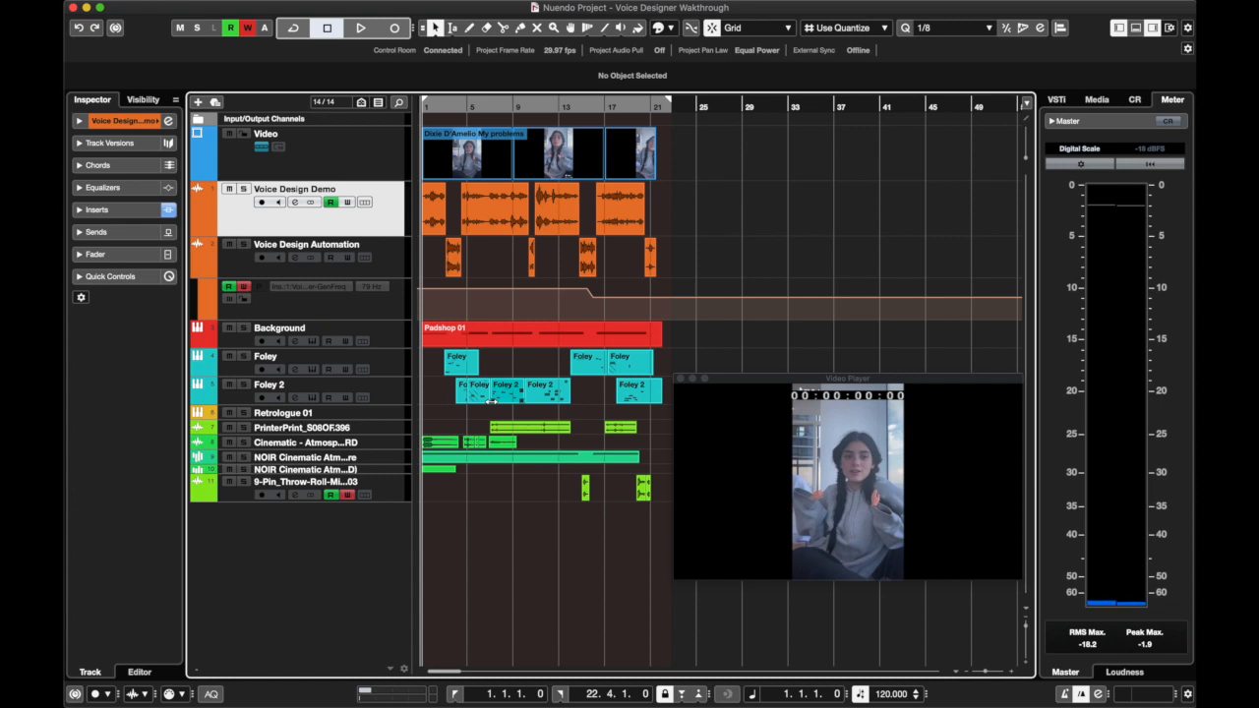
{"action": "key", "text": "space"}
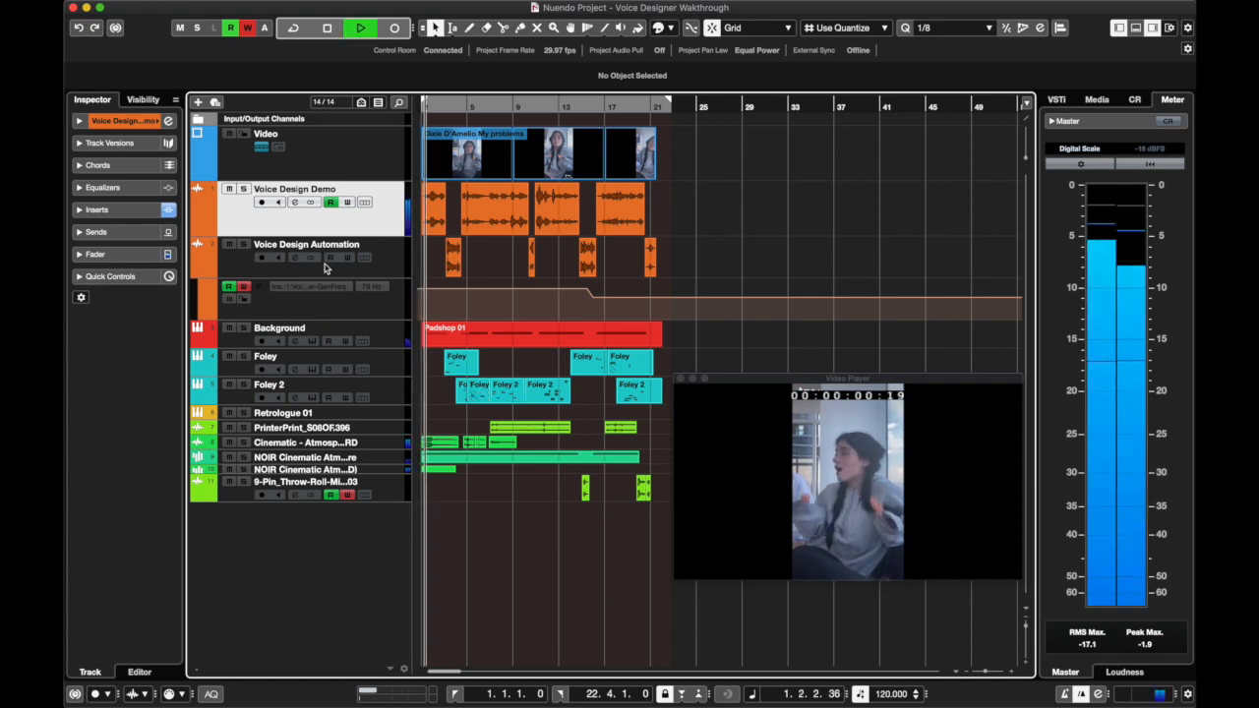
{"action": "left_click", "coordinate": [325, 266]}
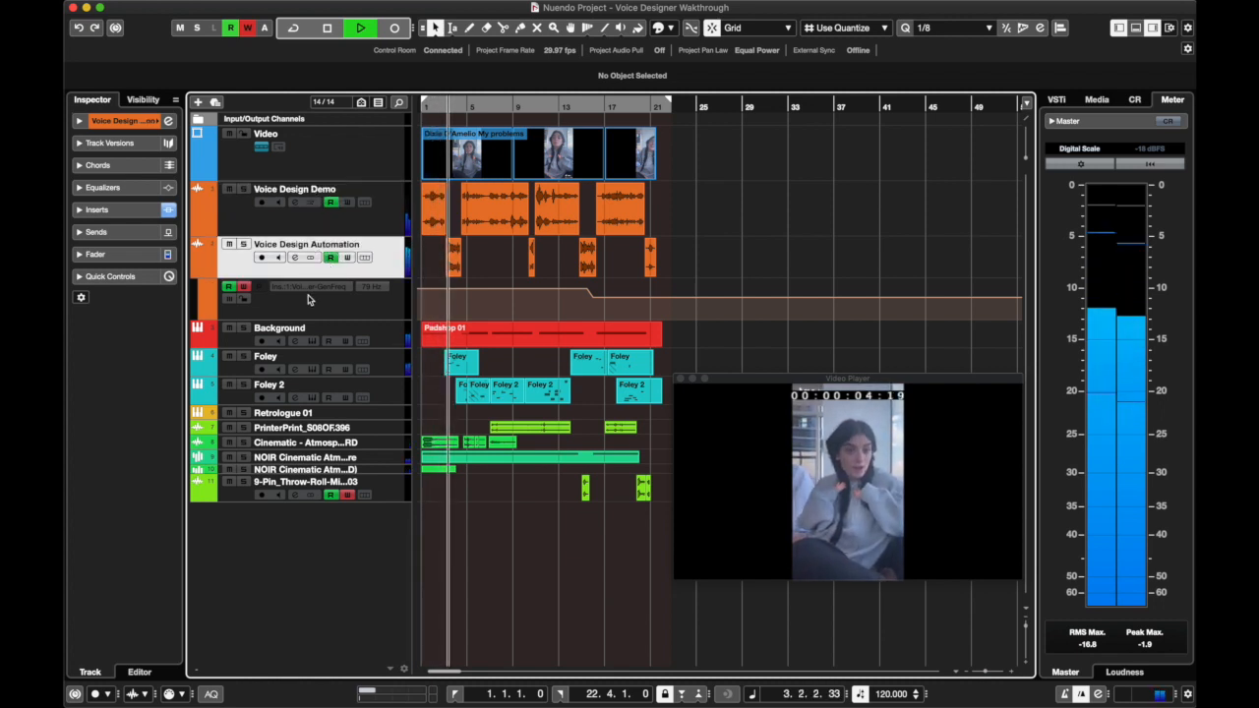
{"action": "left_click", "coordinate": [258, 230]}
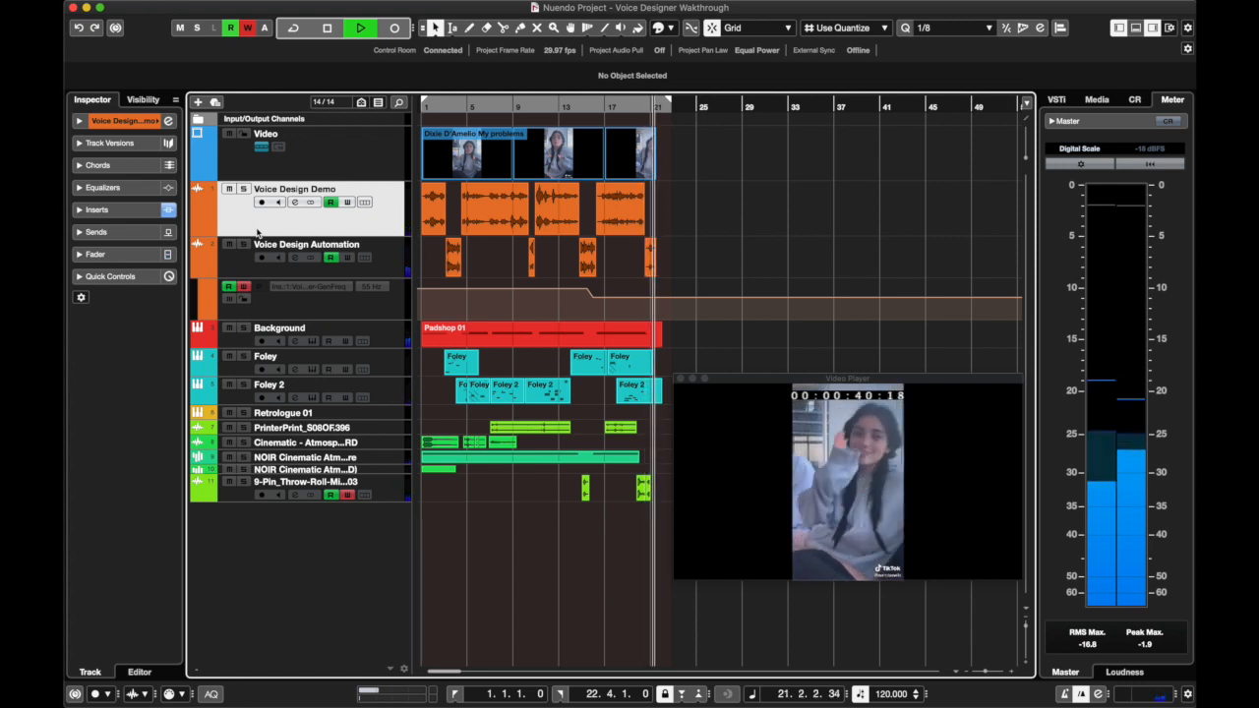
{"action": "key", "text": "space"}
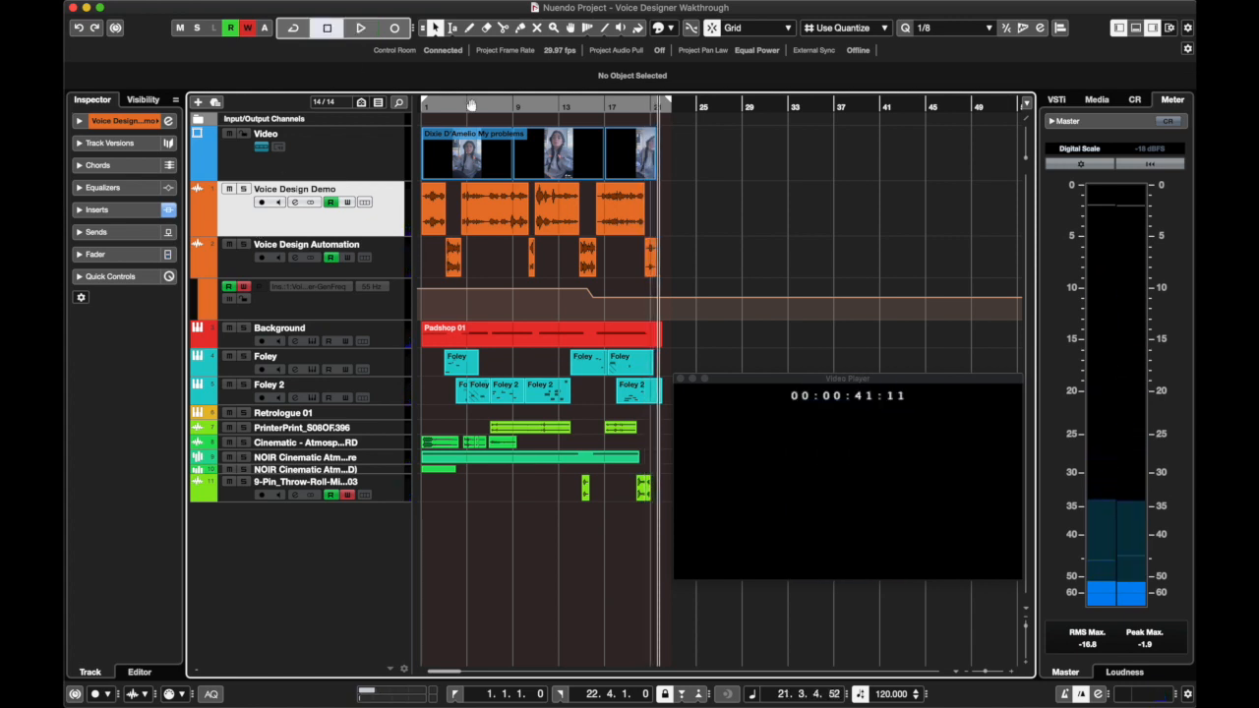
{"action": "key", "text": "Home"}
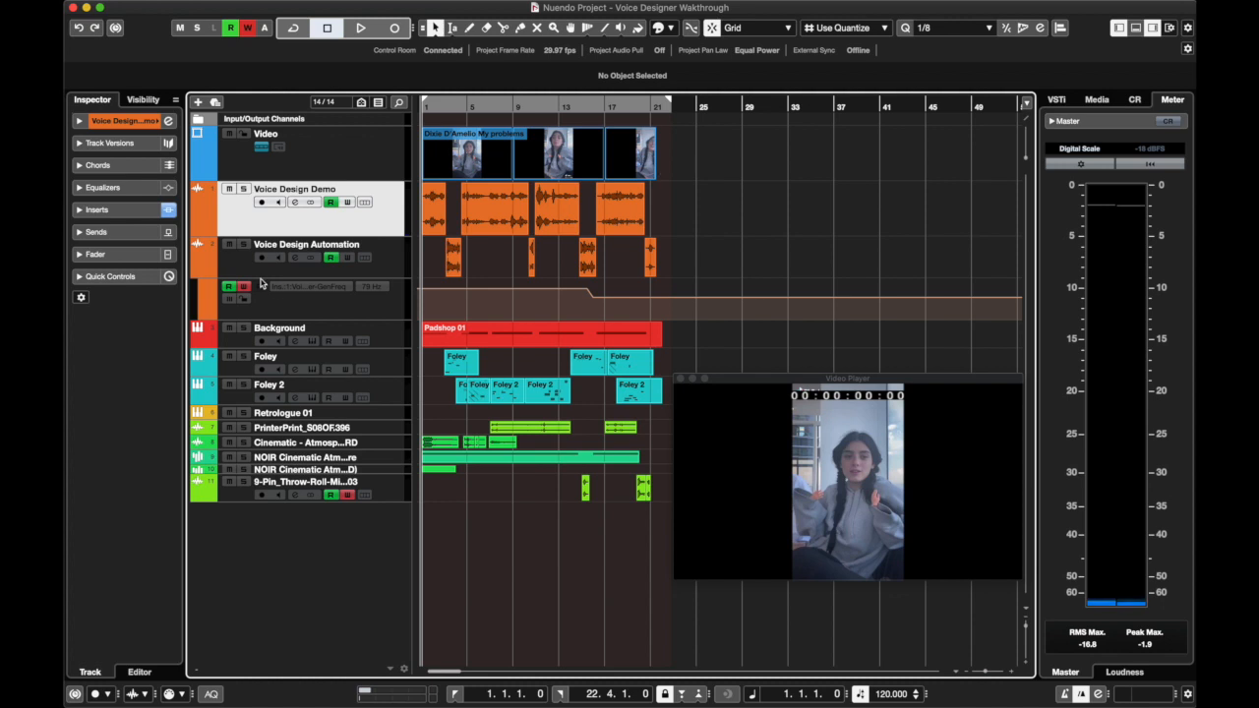
Bypass the StudioChorus and REVerence inserts in the Voice Design Demo channel settings
{"action": "left_click", "coordinate": [294, 202]}
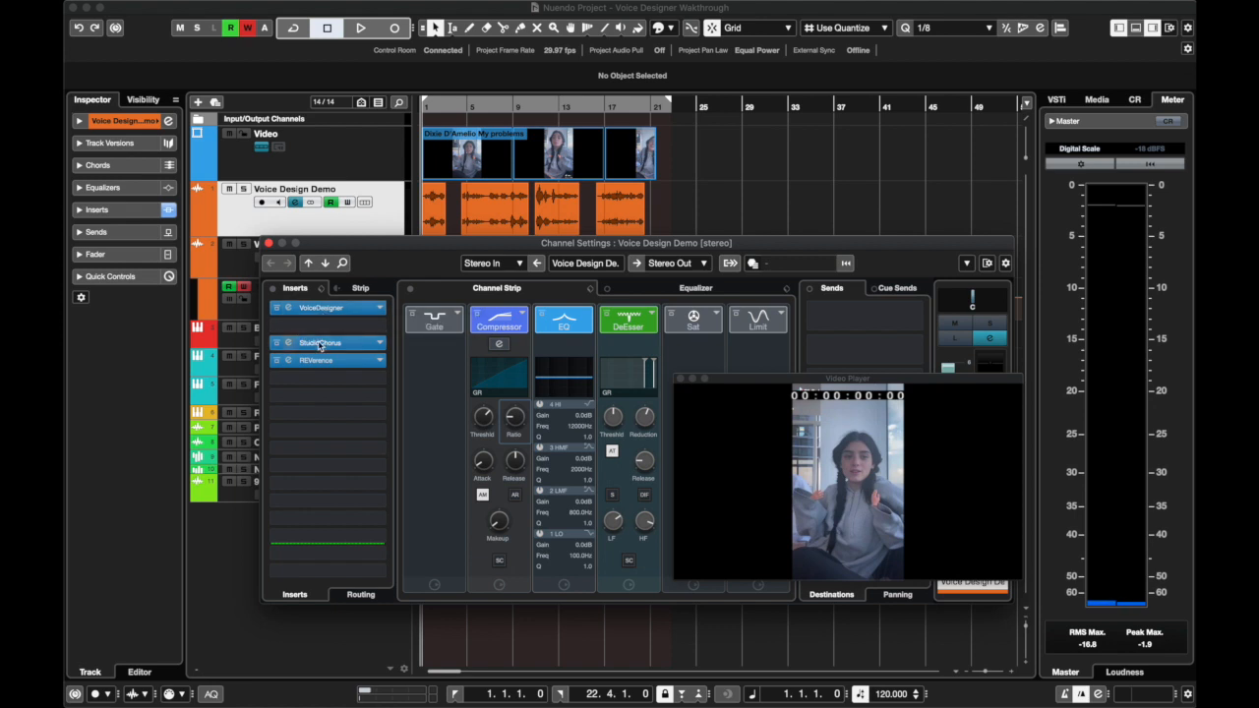
{"action": "left_click", "coordinate": [275, 345]}
{"action": "left_click", "coordinate": [276, 362]}
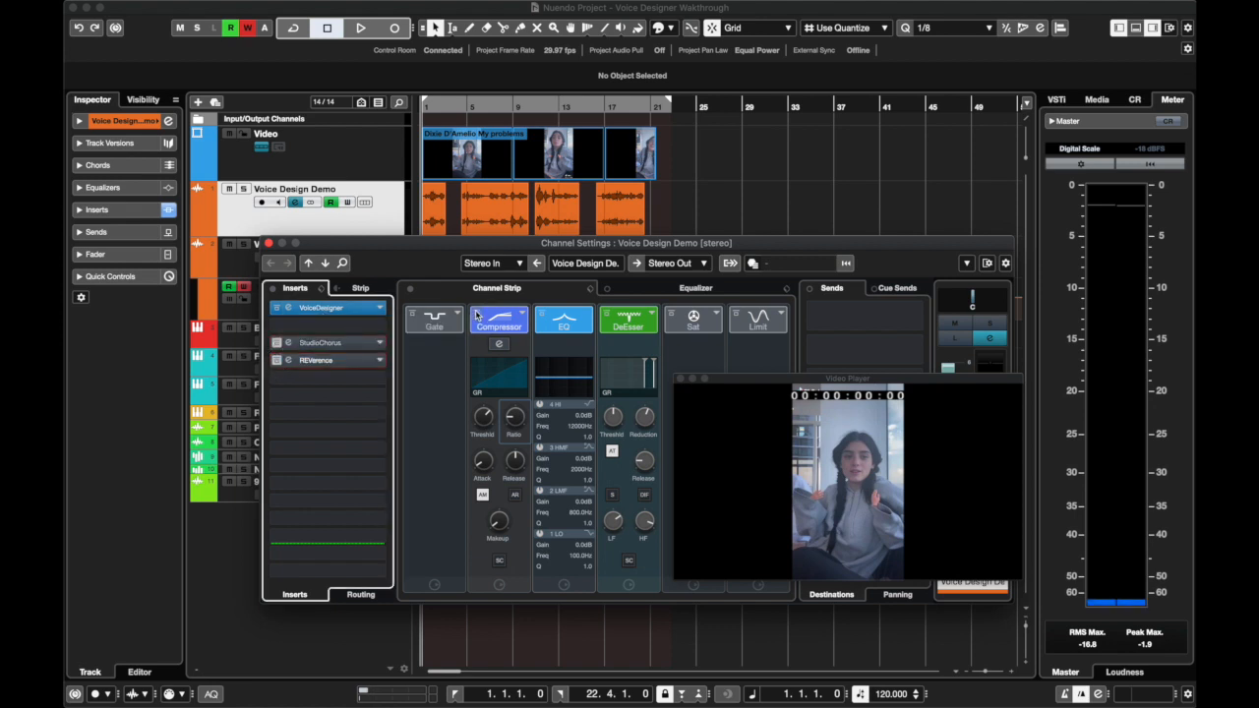
Open the VoiceDesigner insert on Voice Design Demo, close the channel settings and turn off the plug-in's automation reading
{"action": "left_click", "coordinate": [349, 311]}
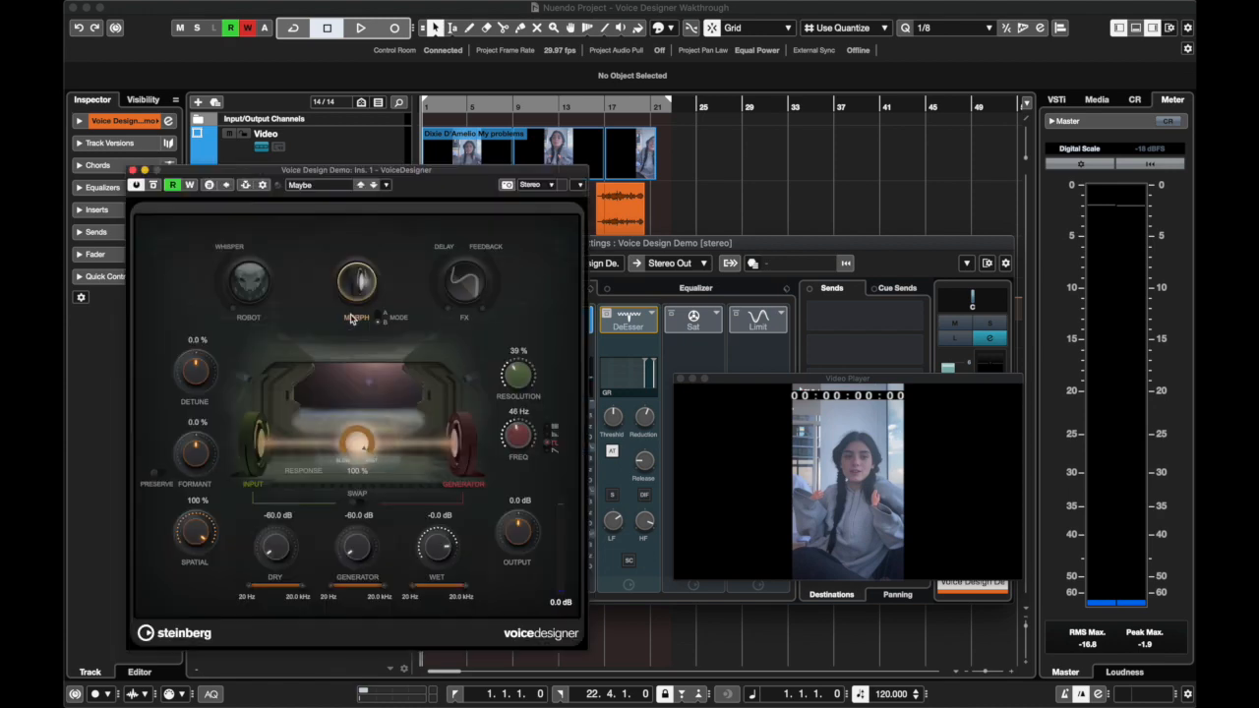
{"action": "left_click_drag", "start_coordinate": [651, 243], "coordinate": [721, 87]}
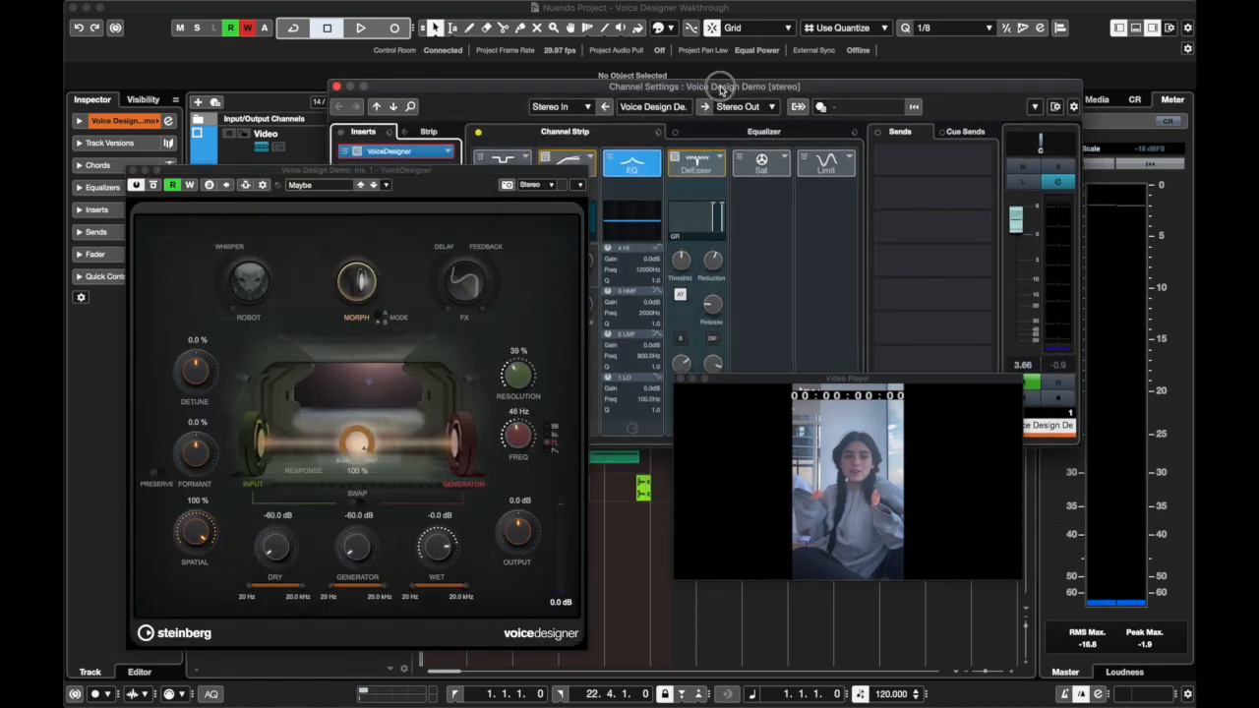
{"action": "left_click", "coordinate": [337, 88]}
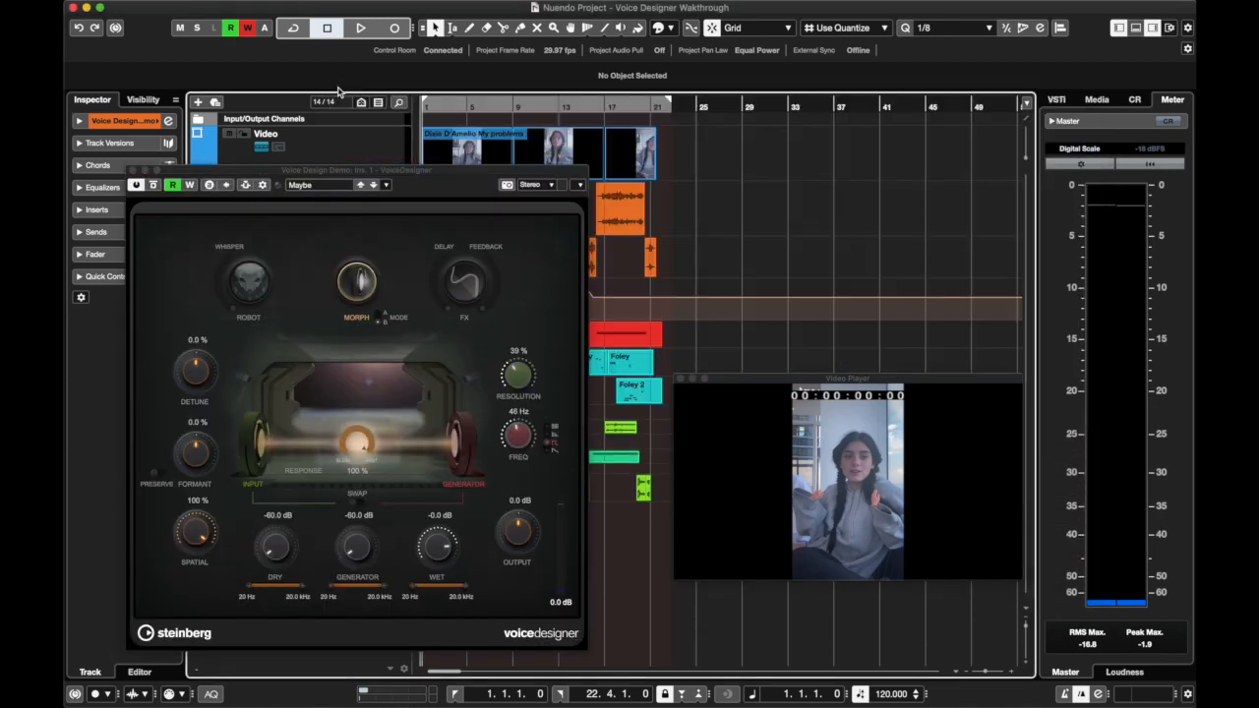
{"action": "left_click", "coordinate": [173, 188]}
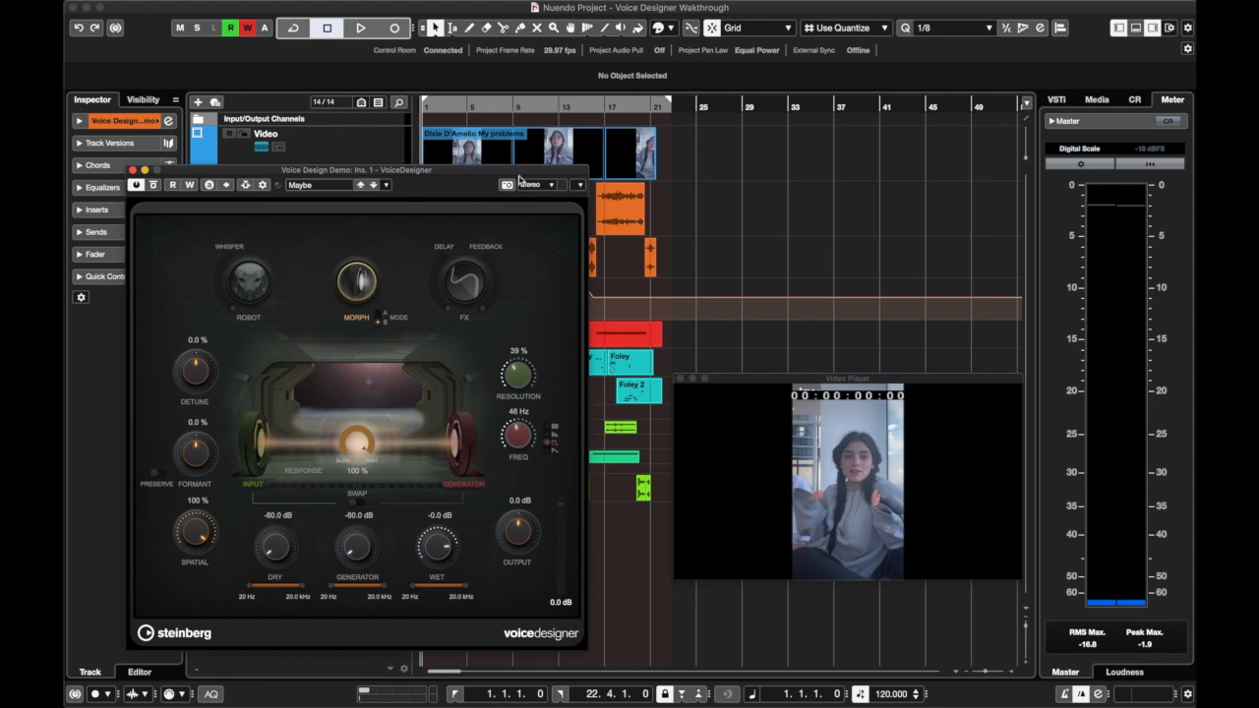
Deactivate Morph in VoiceDesigner and close the plug-in
{"action": "left_click_drag", "start_coordinate": [519, 178], "coordinate": [574, 89]}
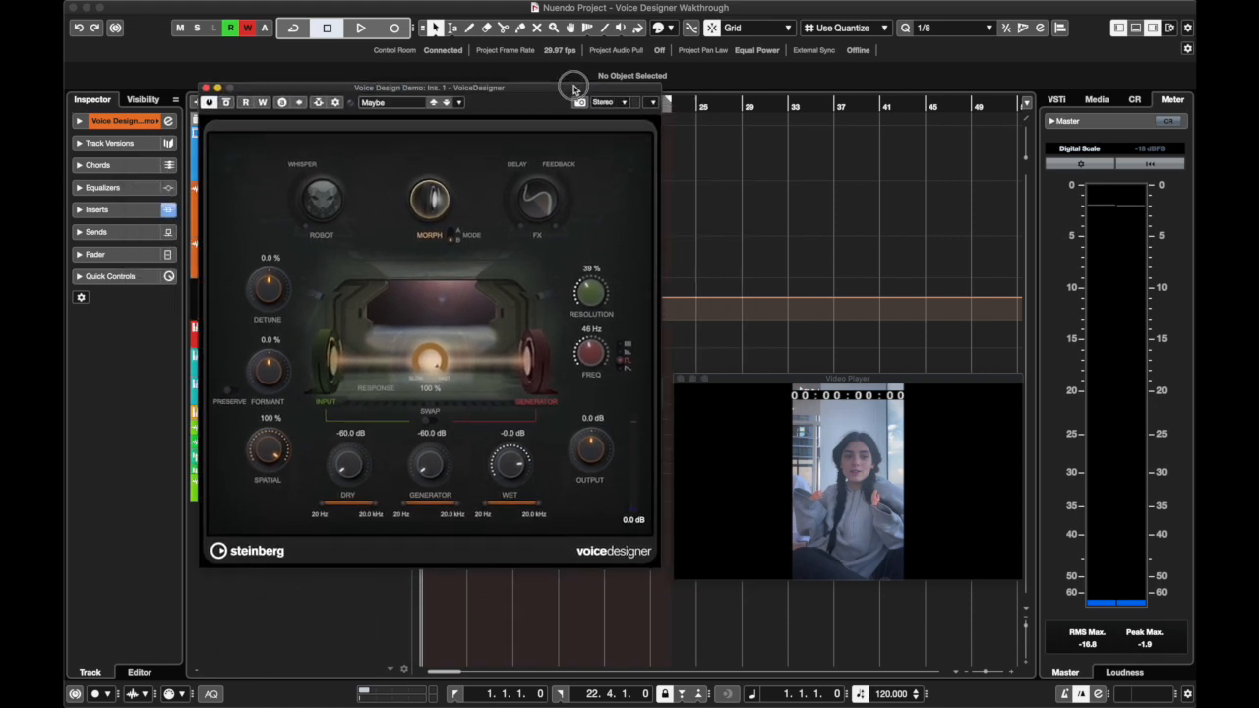
{"action": "left_click", "coordinate": [433, 202]}
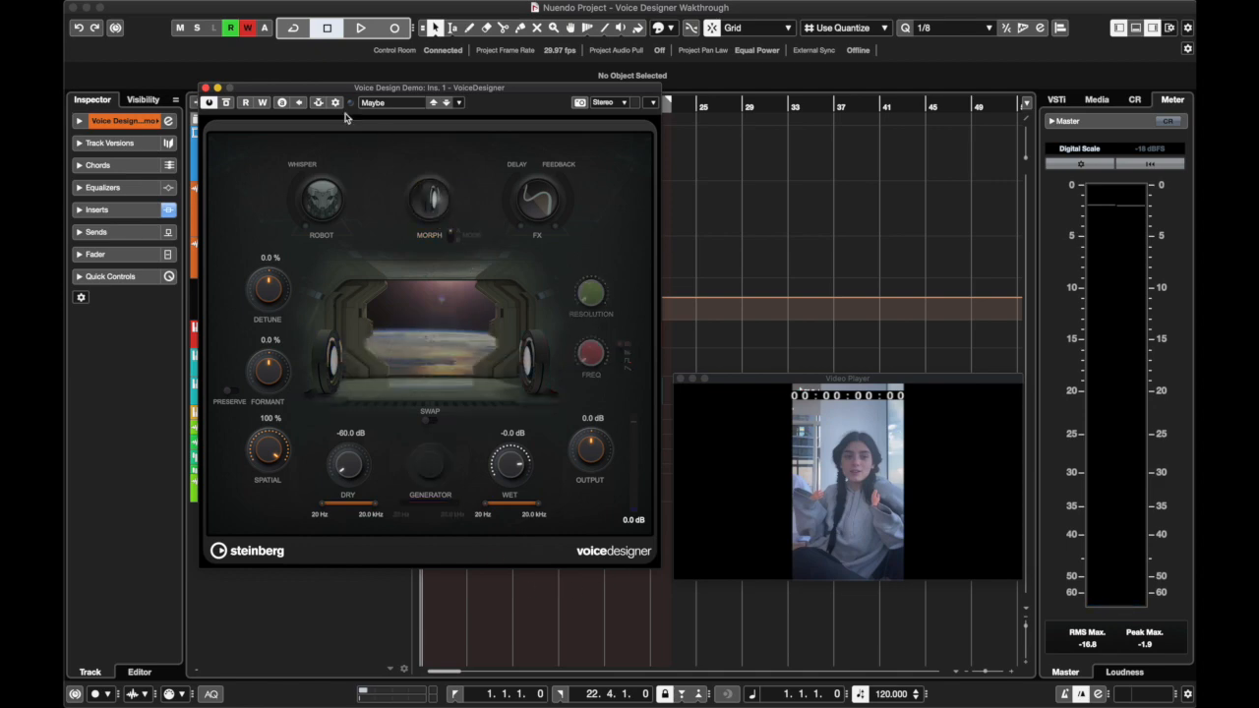
{"action": "left_click_drag", "start_coordinate": [350, 89], "coordinate": [504, 103]}
{"action": "left_click", "coordinate": [372, 103]}
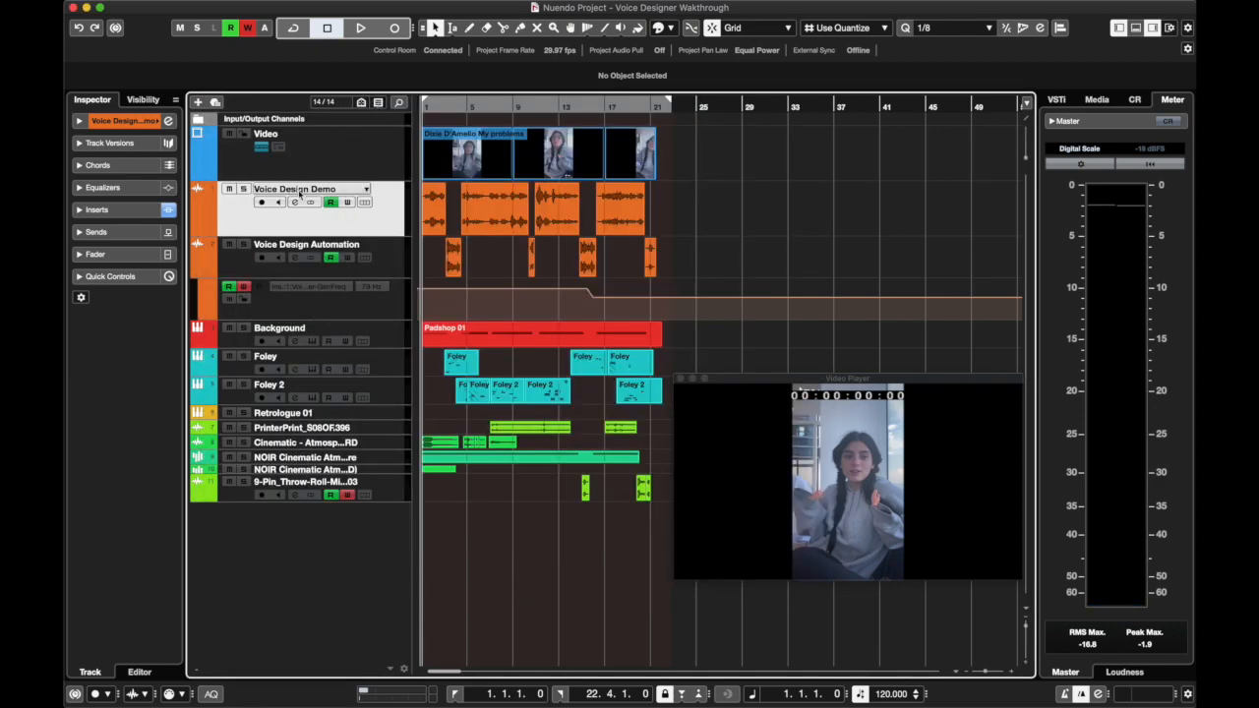
Add a second VoiceDesigner from the Pitch Shift effects to the fifth insert slot of the Voice Design Demo channel
{"action": "left_click", "coordinate": [294, 201]}
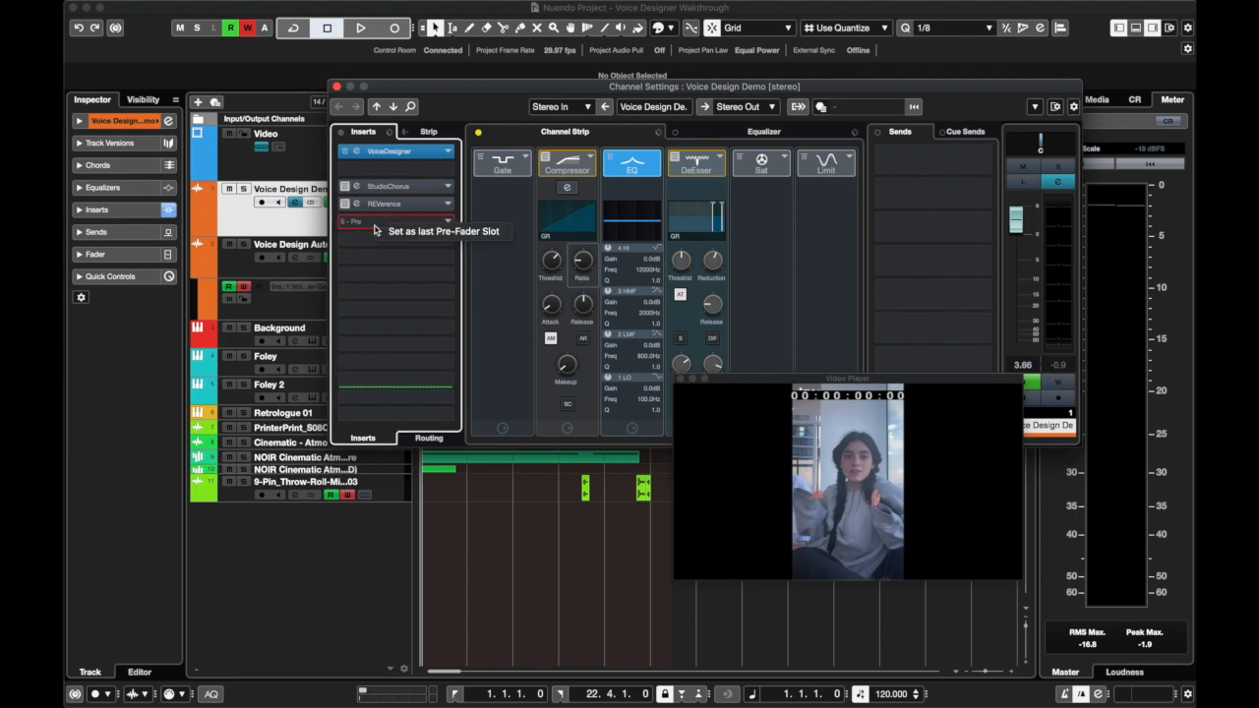
{"action": "left_click", "coordinate": [445, 224]}
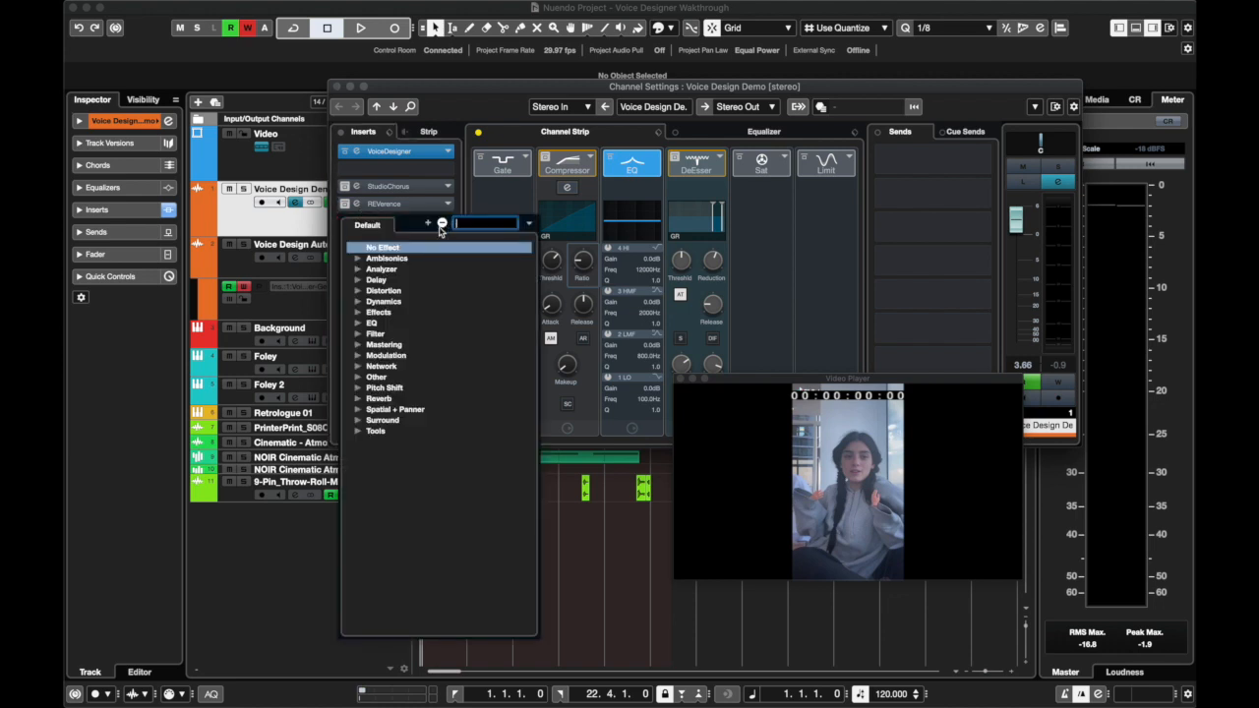
{"action": "left_click", "coordinate": [357, 390]}
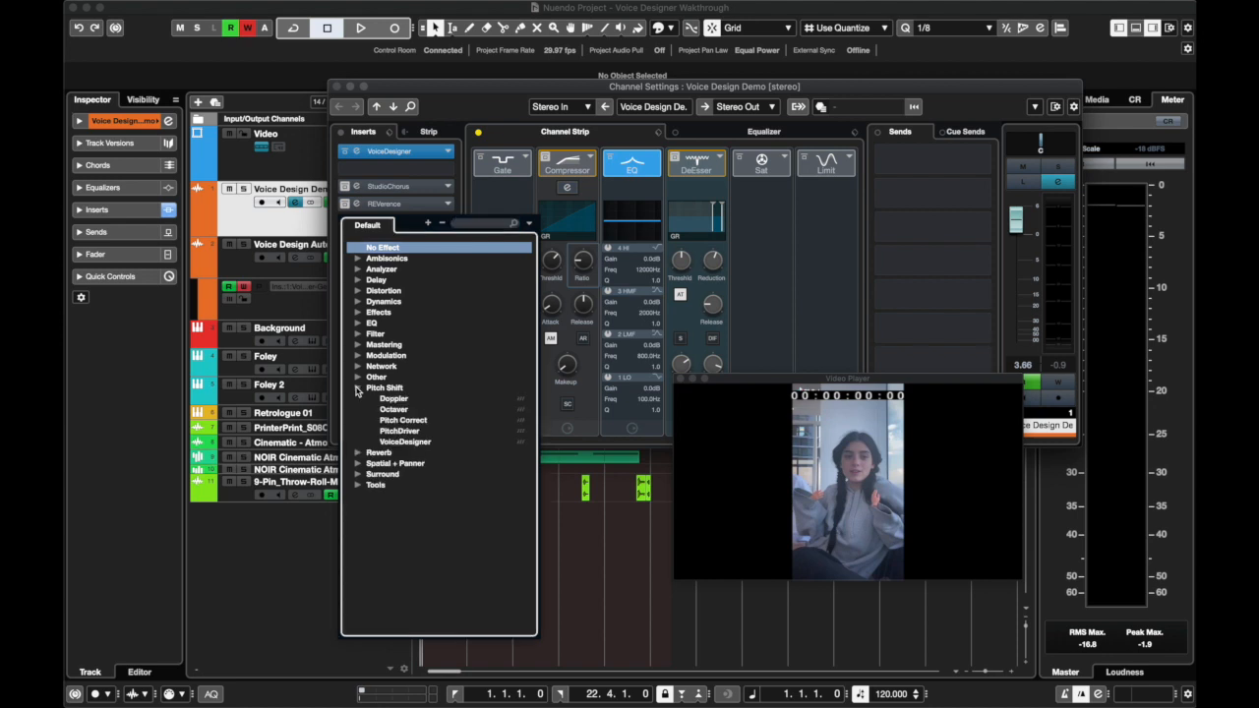
{"action": "left_click", "coordinate": [357, 390]}
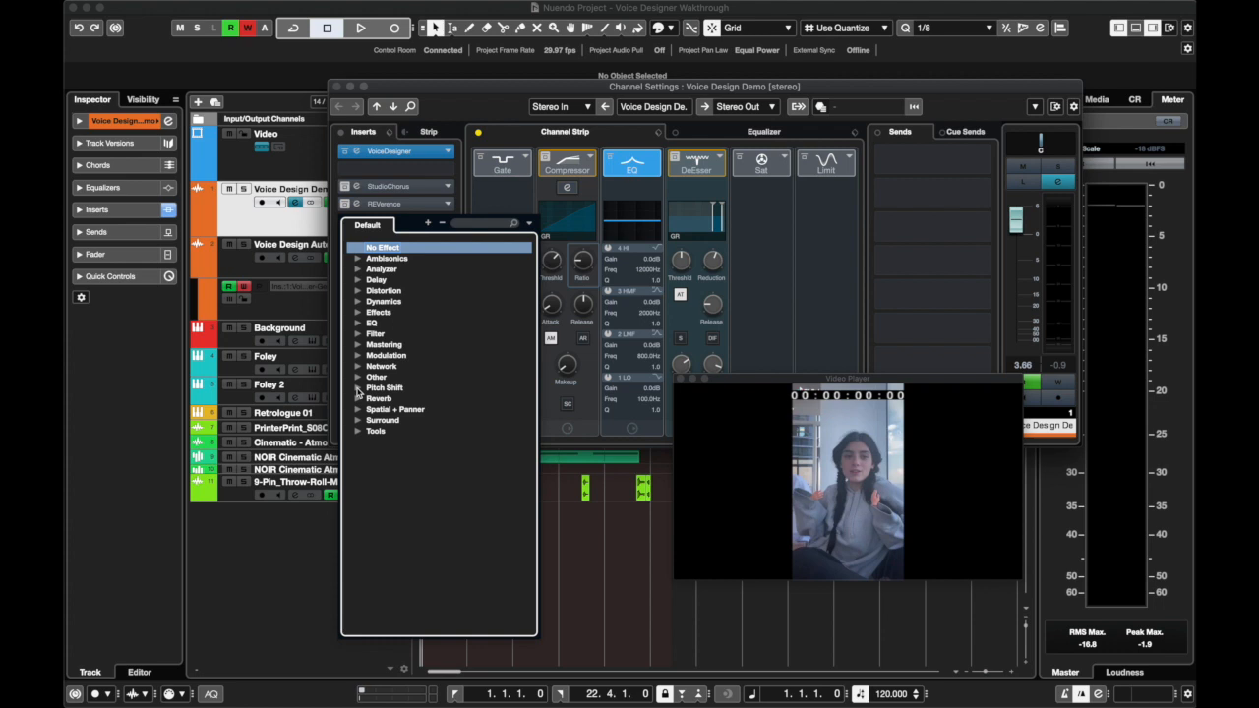
{"action": "left_click", "coordinate": [358, 390]}
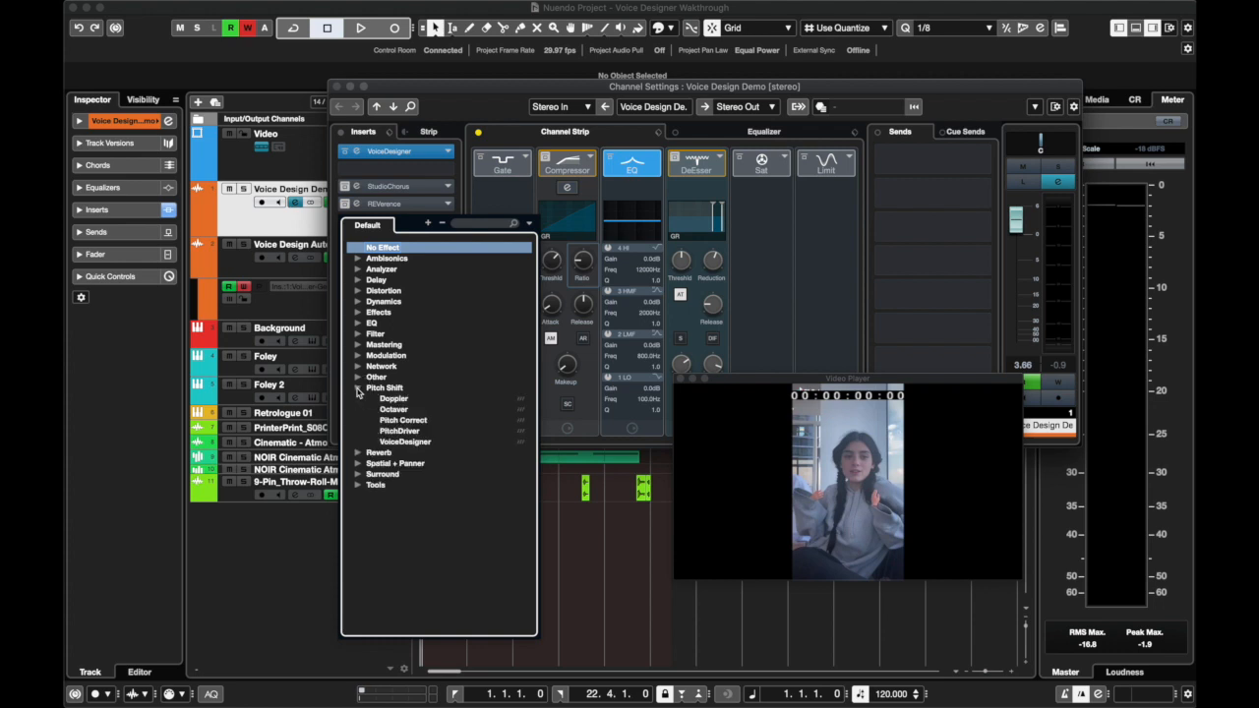
{"action": "left_click", "coordinate": [407, 443]}
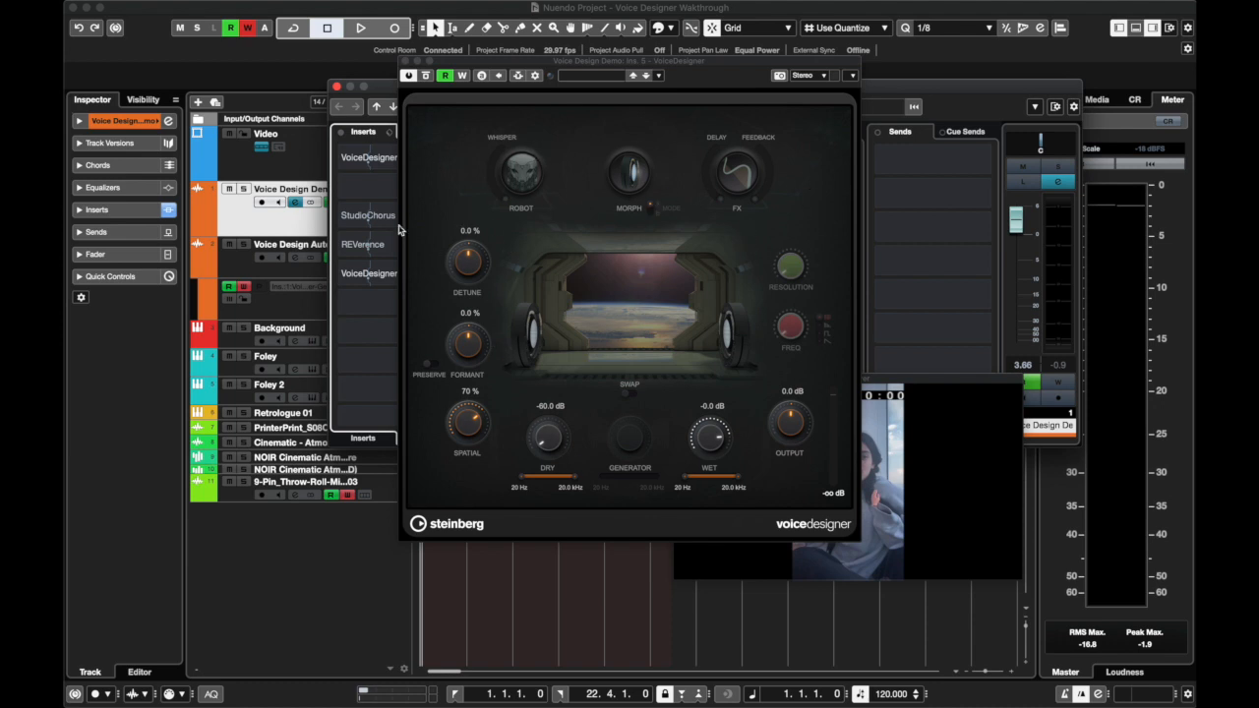
Bypass the first VoiceDesigner, move the new instance to the second insert slot and close the channel settings
{"action": "left_click_drag", "start_coordinate": [511, 61], "coordinate": [634, 185]}
{"action": "left_click", "coordinate": [363, 434]}
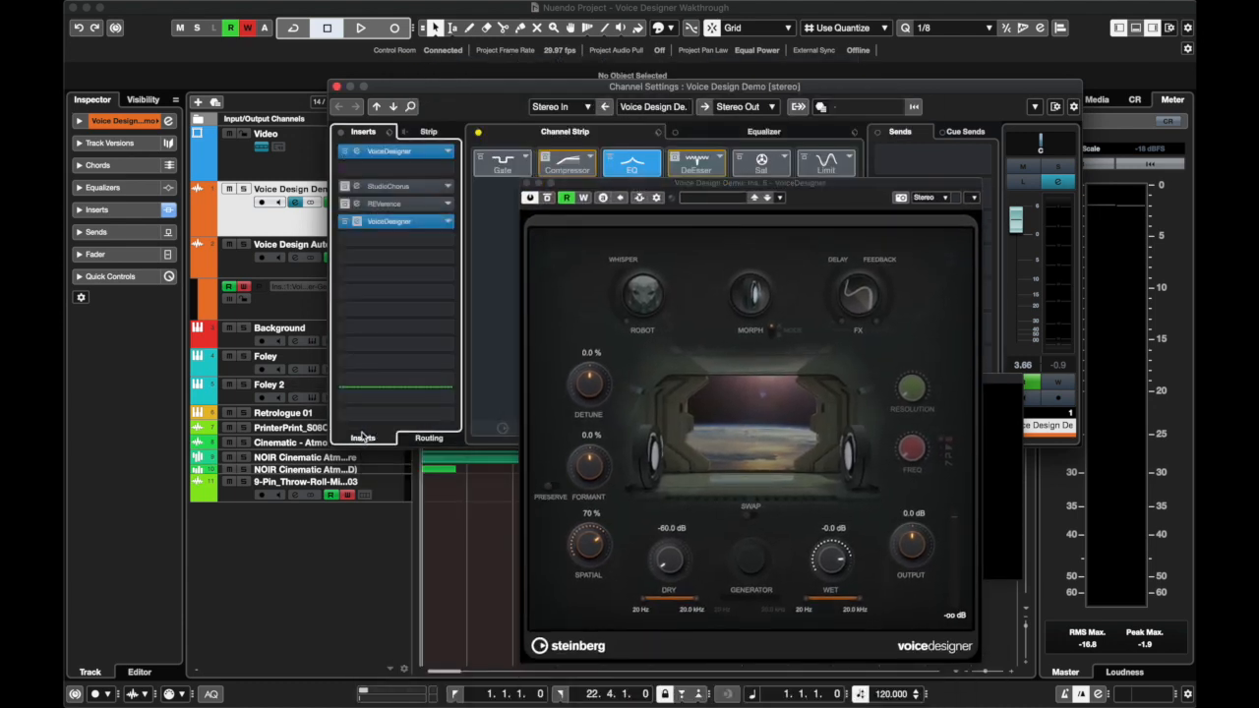
{"action": "left_click", "coordinate": [344, 153]}
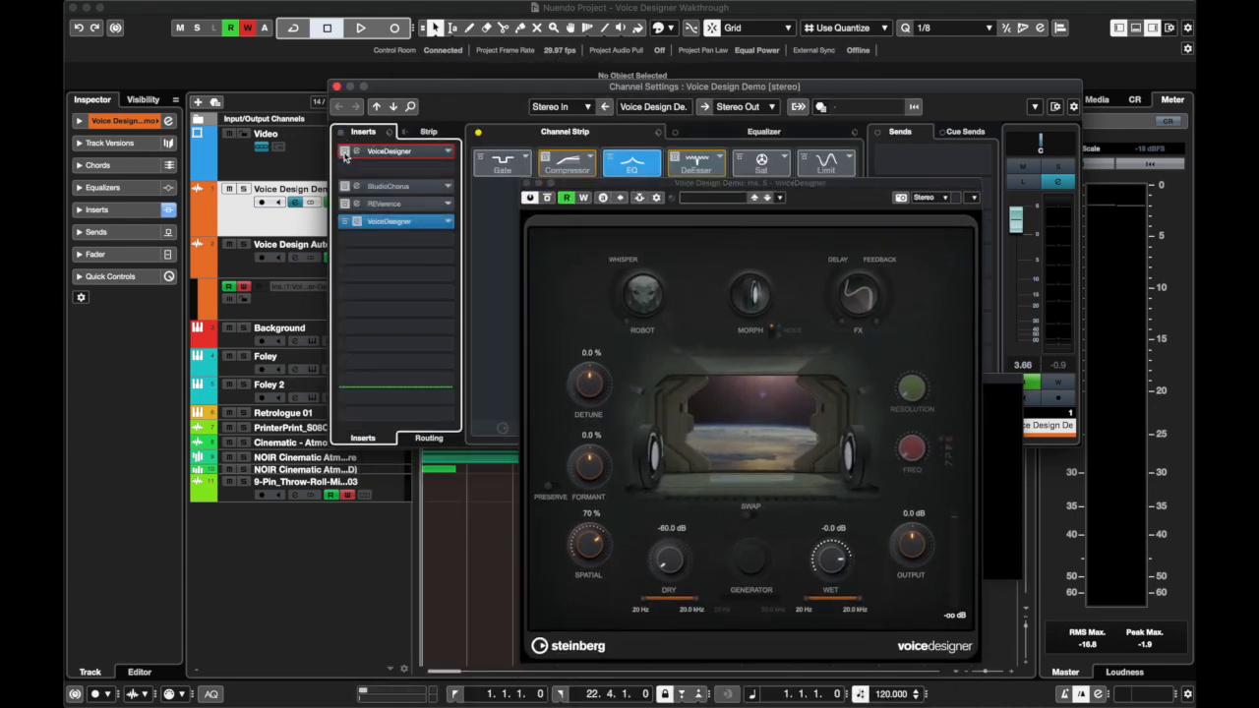
{"action": "left_click_drag", "start_coordinate": [389, 222], "coordinate": [388, 168]}
{"action": "left_click", "coordinate": [337, 87]}
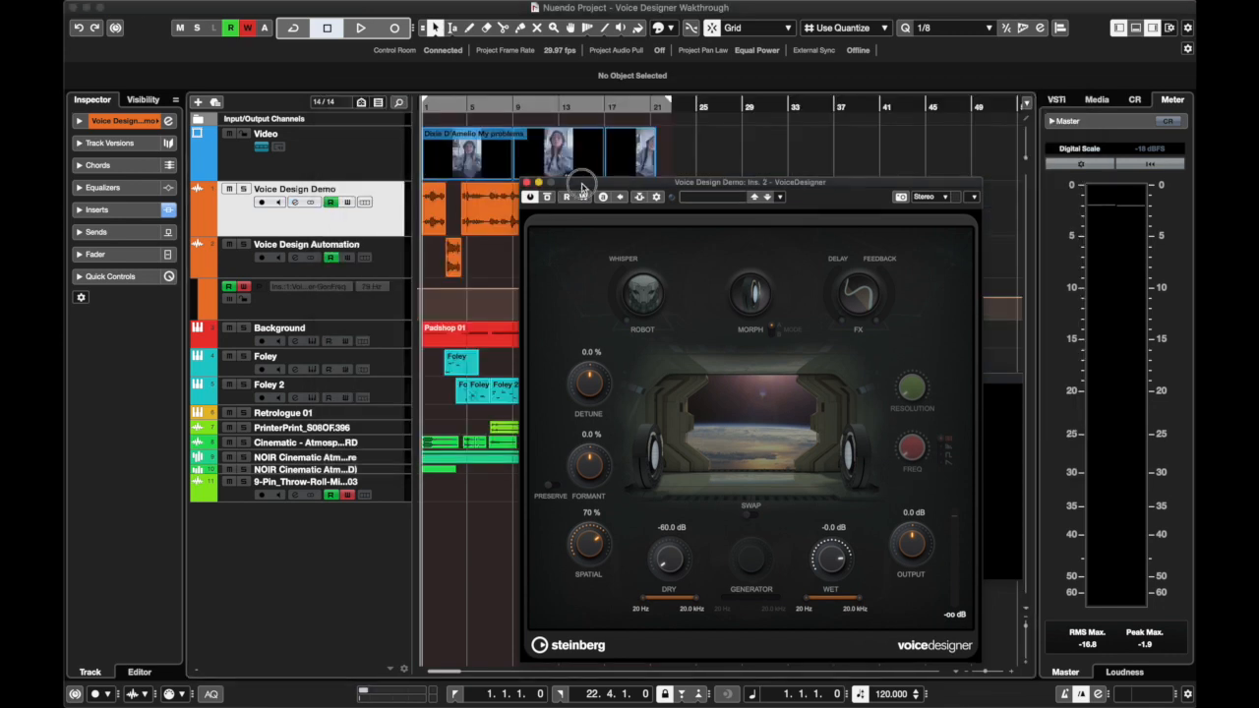
Solo the Voice Design Demo track and play it from the start through the new VoiceDesigner's default settings
{"action": "left_click_drag", "start_coordinate": [578, 189], "coordinate": [313, 181]}
{"action": "left_click_drag", "start_coordinate": [449, 180], "coordinate": [459, 250]}
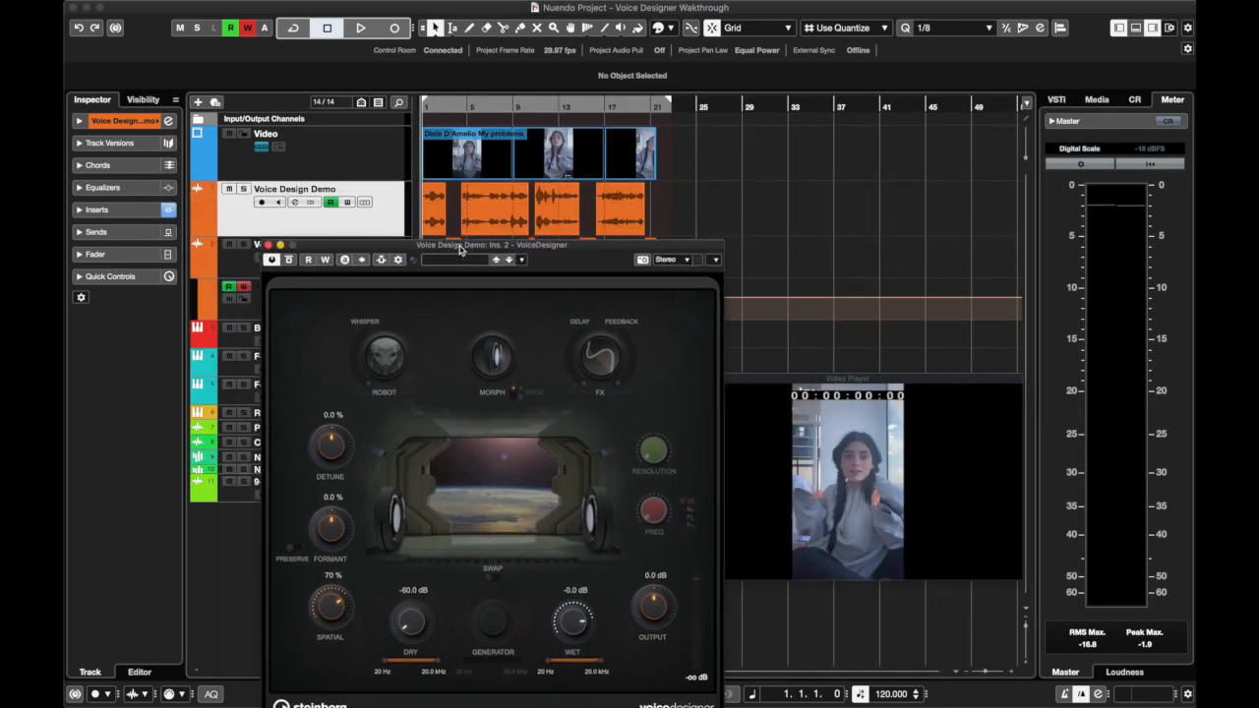
{"action": "left_click", "coordinate": [244, 188]}
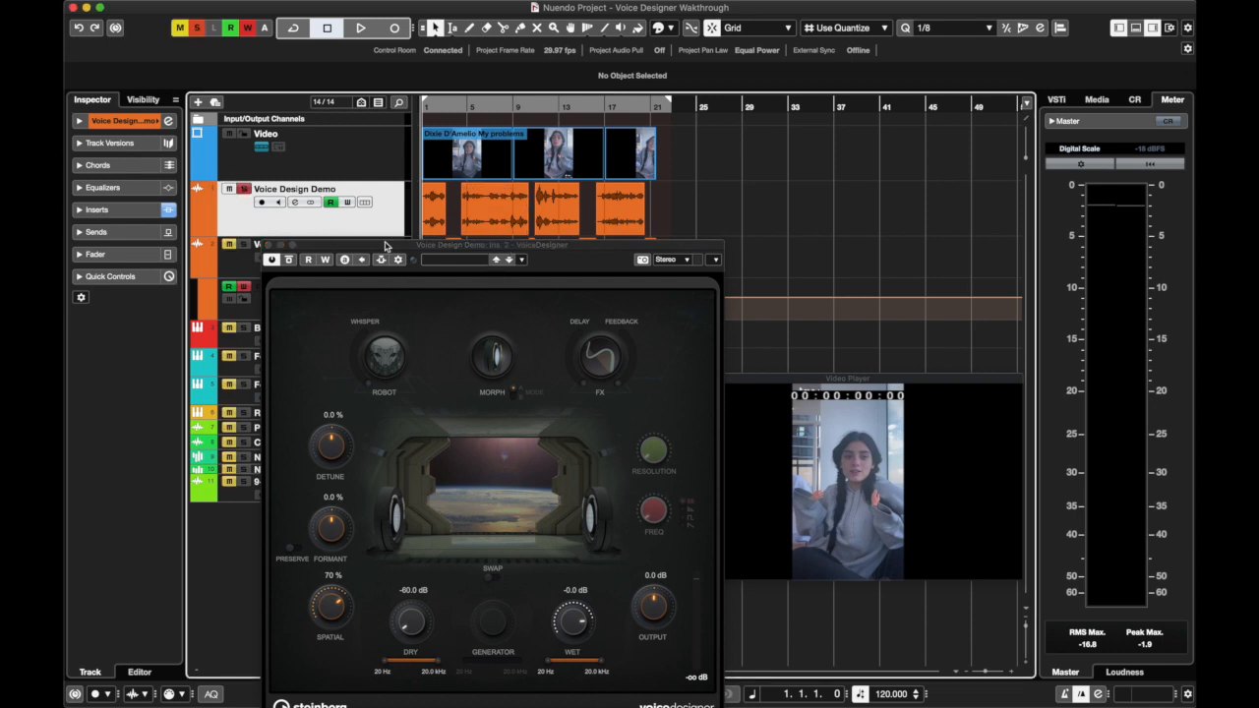
{"action": "left_click_drag", "start_coordinate": [386, 246], "coordinate": [276, 211]}
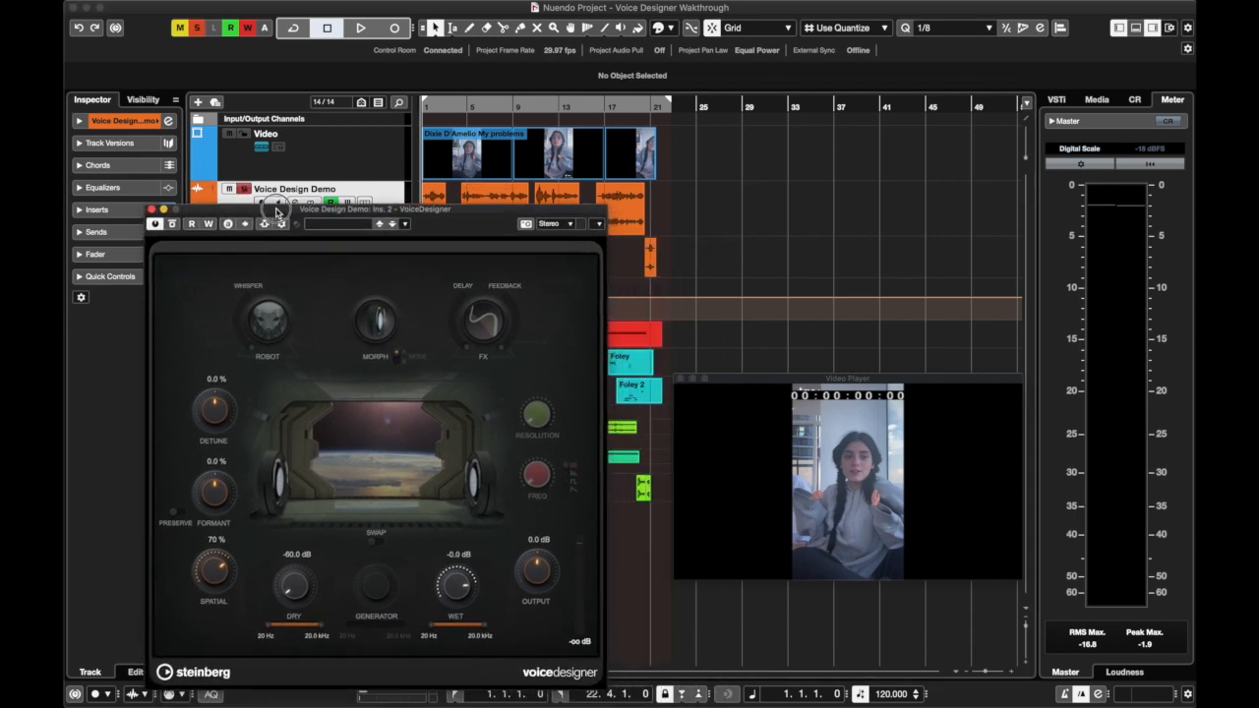
{"action": "key", "text": "space"}
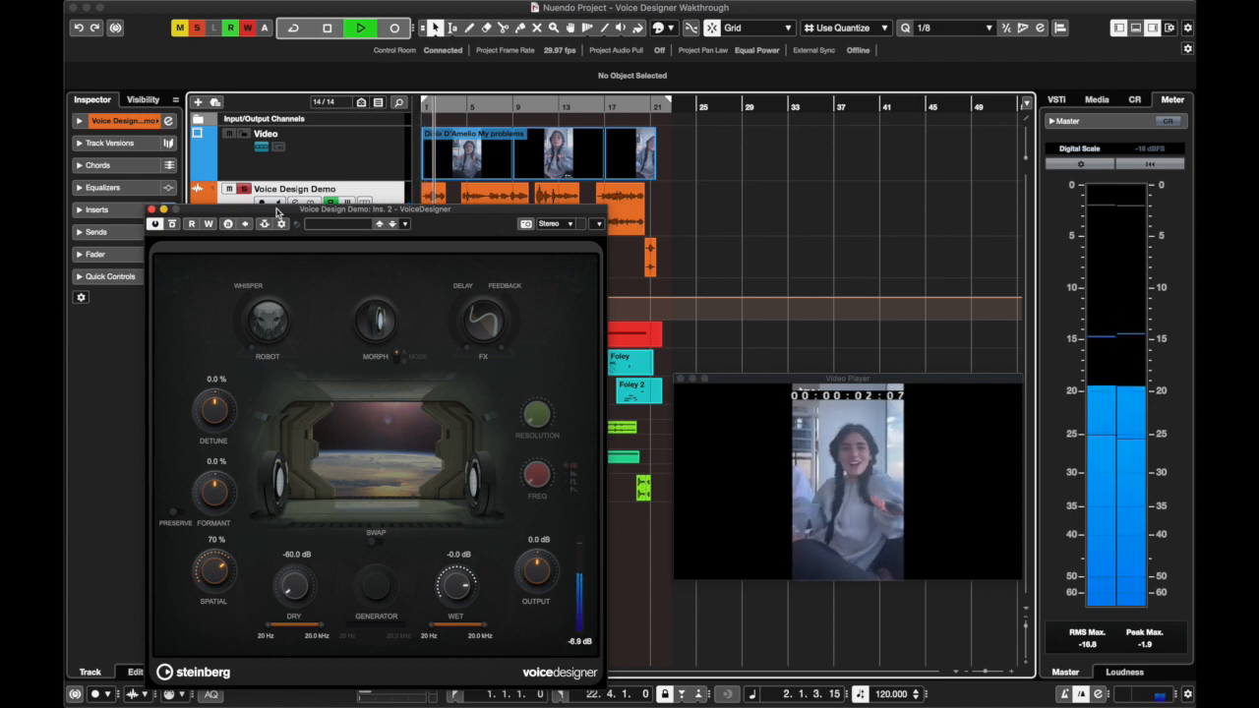
{"action": "left_click_drag", "start_coordinate": [276, 211], "coordinate": [250, 189]}
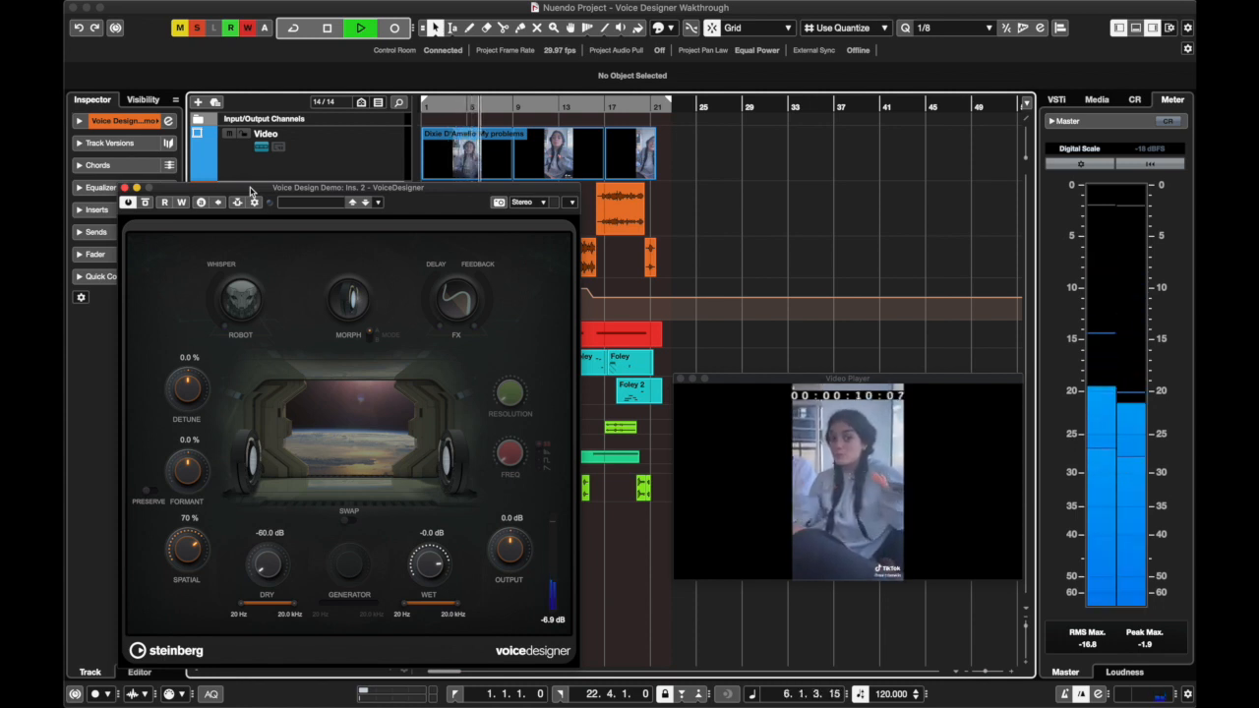
{"action": "key", "text": "space"}
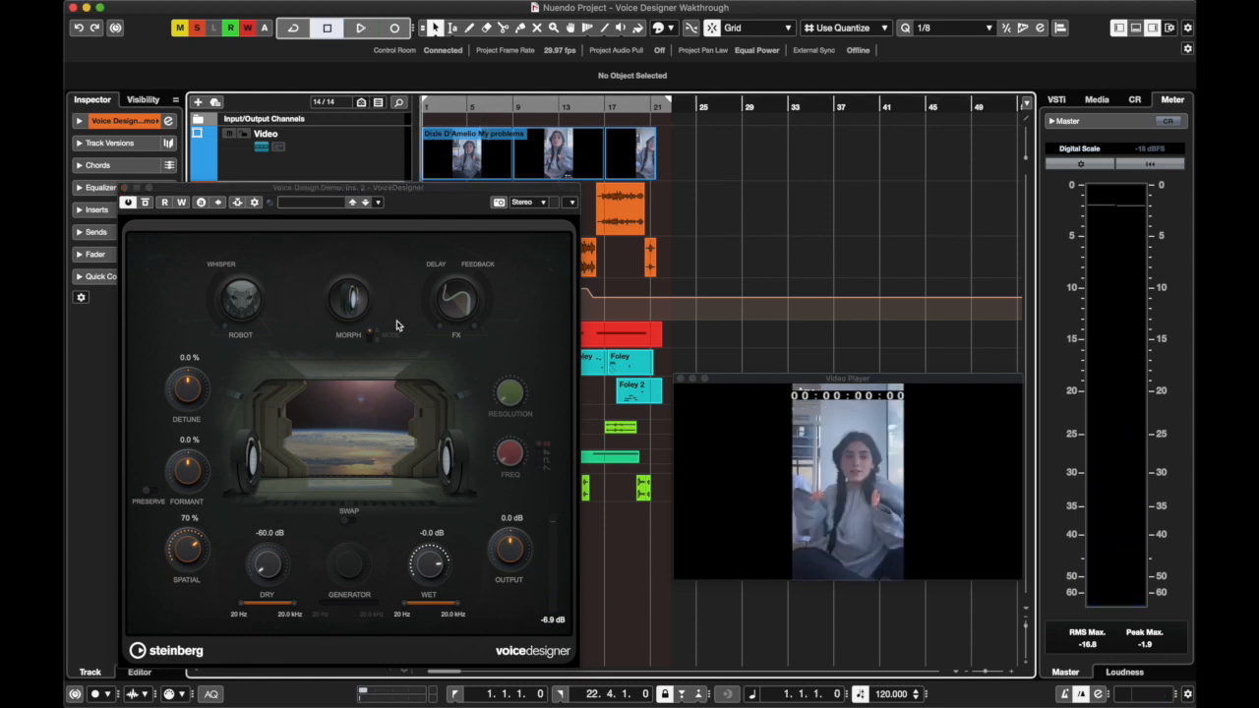
Raise VoiceDesigner's Dry level to about -21.1 dB, play a short passage and return Dry to -60 dB
{"action": "left_click_drag", "start_coordinate": [263, 570], "coordinate": [274, 497]}
{"action": "key", "text": "space"}
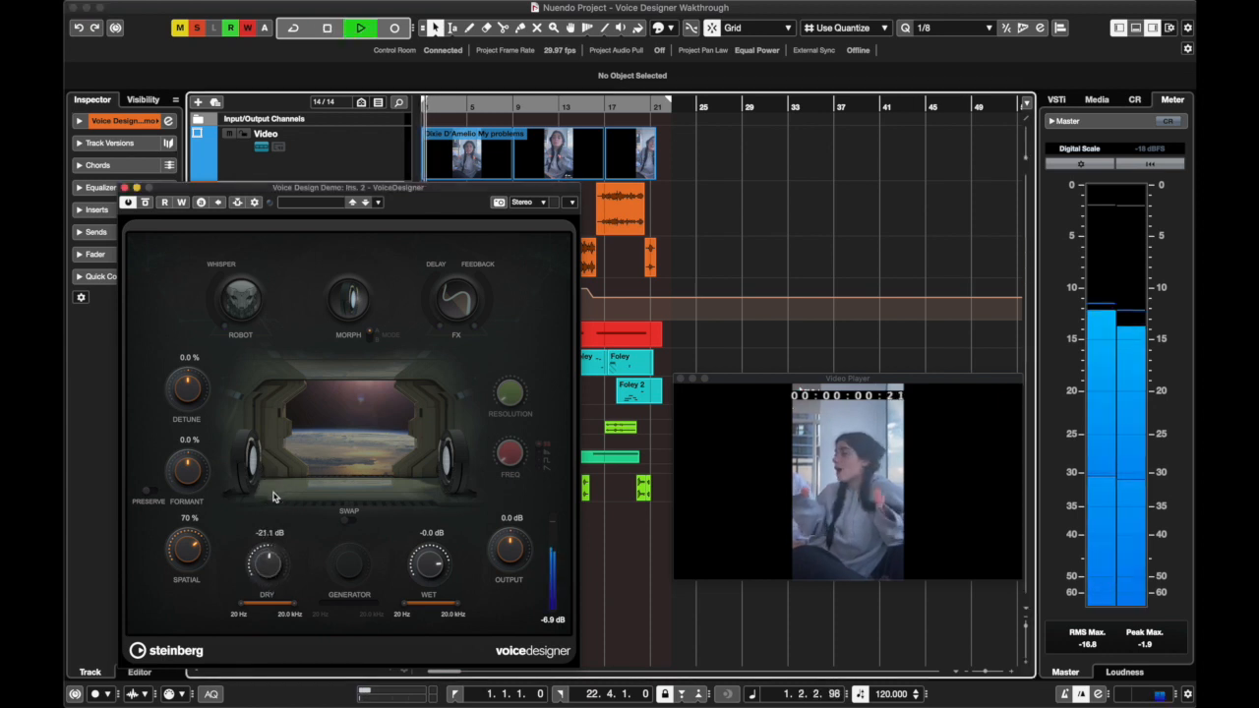
{"action": "key", "text": "space"}
{"action": "left_click_drag", "start_coordinate": [271, 564], "coordinate": [270, 707]}
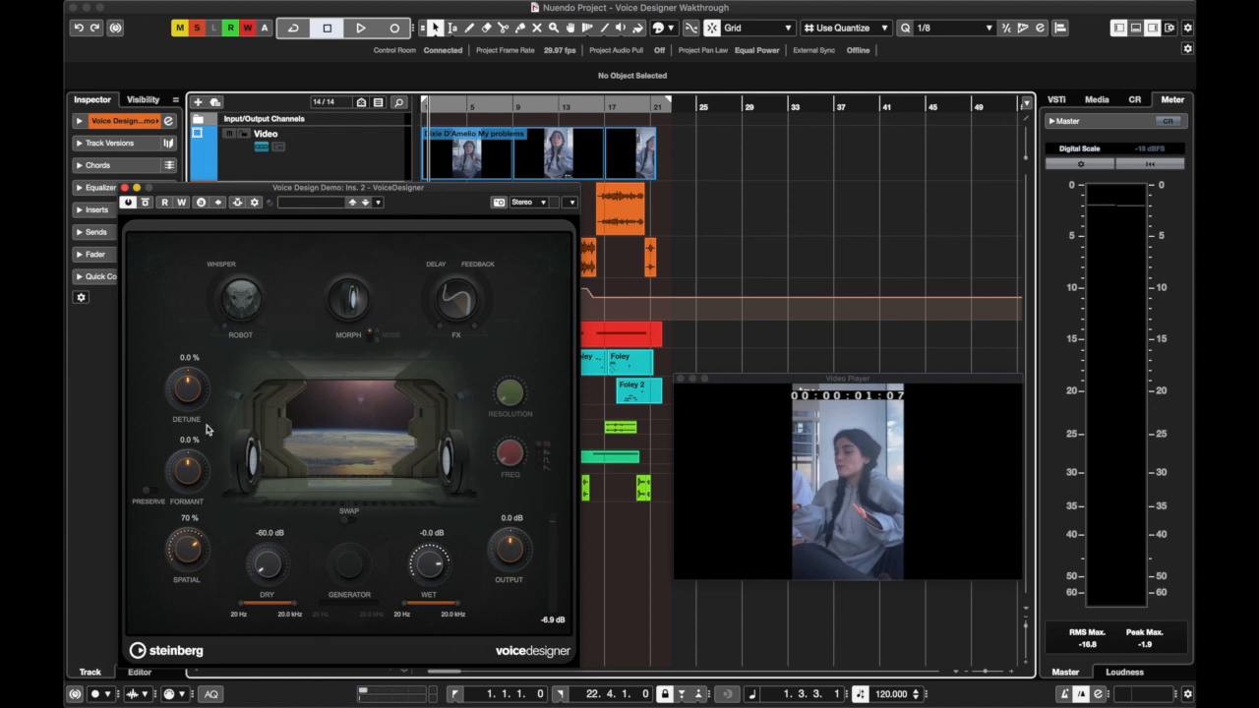
Activate Robot in VoiceDesigner with Whisper at 0 % and play the voice from the start of the project
{"action": "left_click", "coordinate": [251, 299]}
{"action": "left_click_drag", "start_coordinate": [431, 103], "coordinate": [405, 107]}
{"action": "key", "text": "space"}
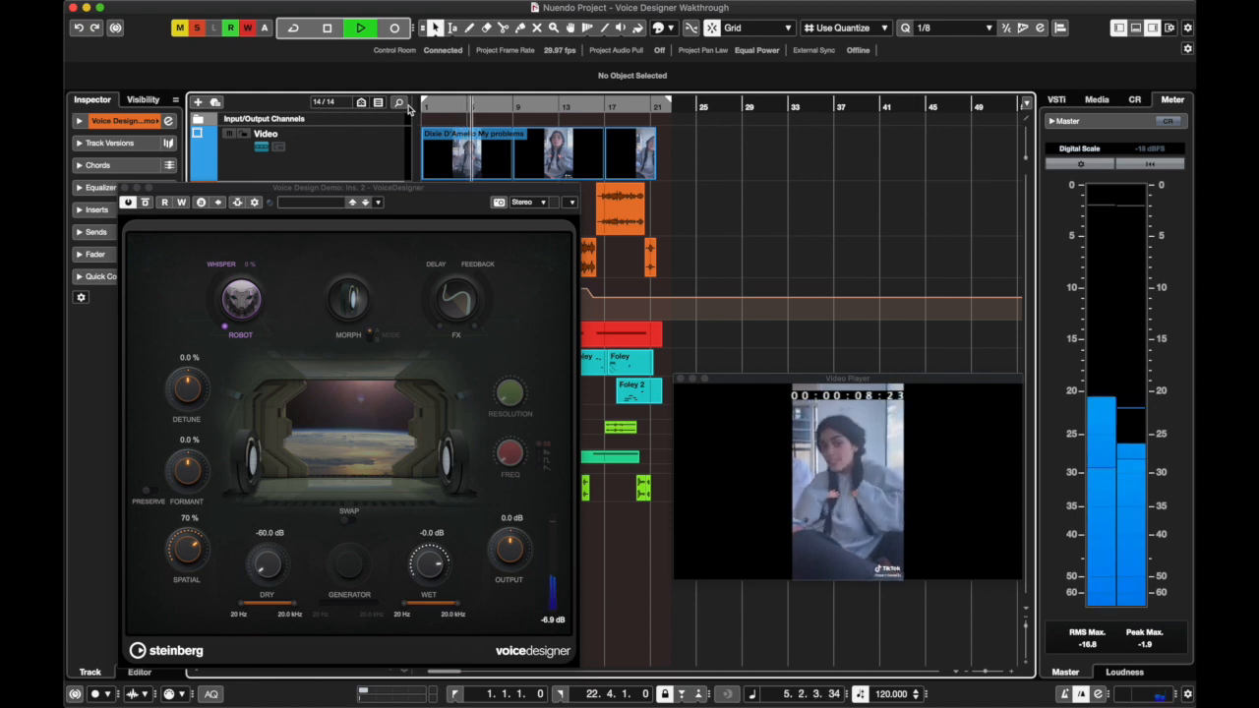
{"action": "key", "text": "space"}
Set the Robot module's Whisper amount to 100 % and listen to the voice from the current position
{"action": "left_click_drag", "start_coordinate": [224, 334], "coordinate": [191, 250]}
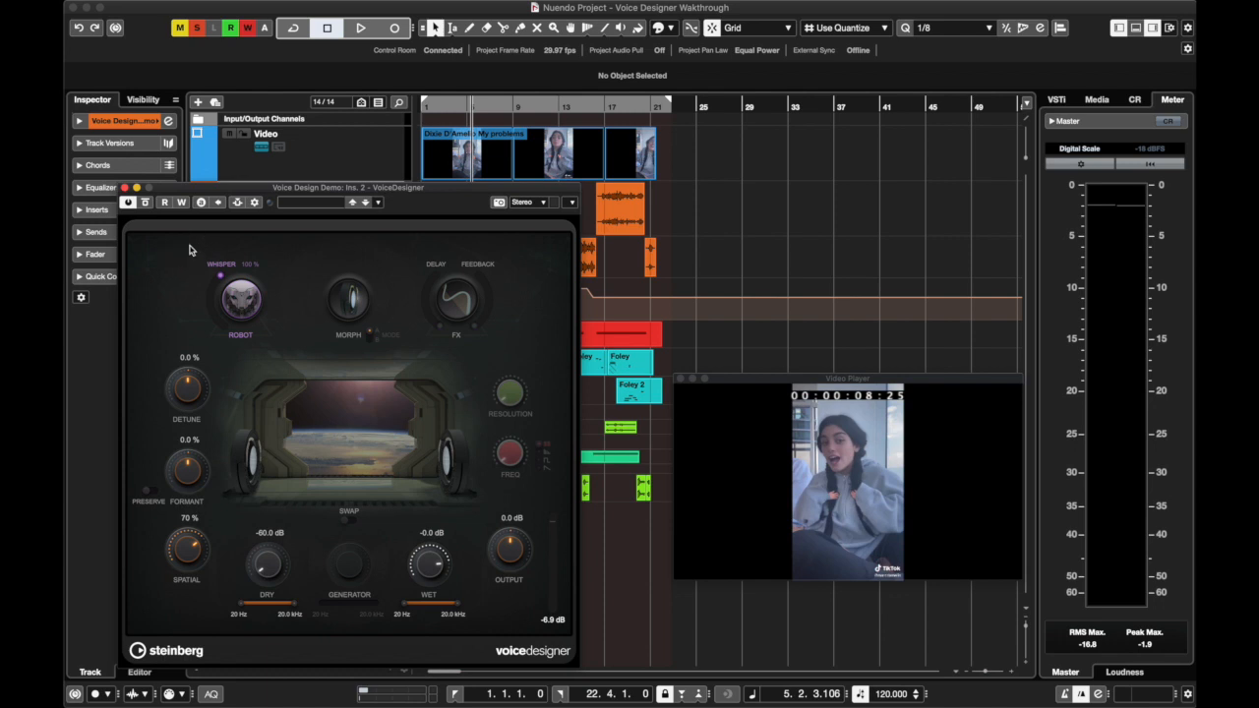
{"action": "key", "text": "space"}
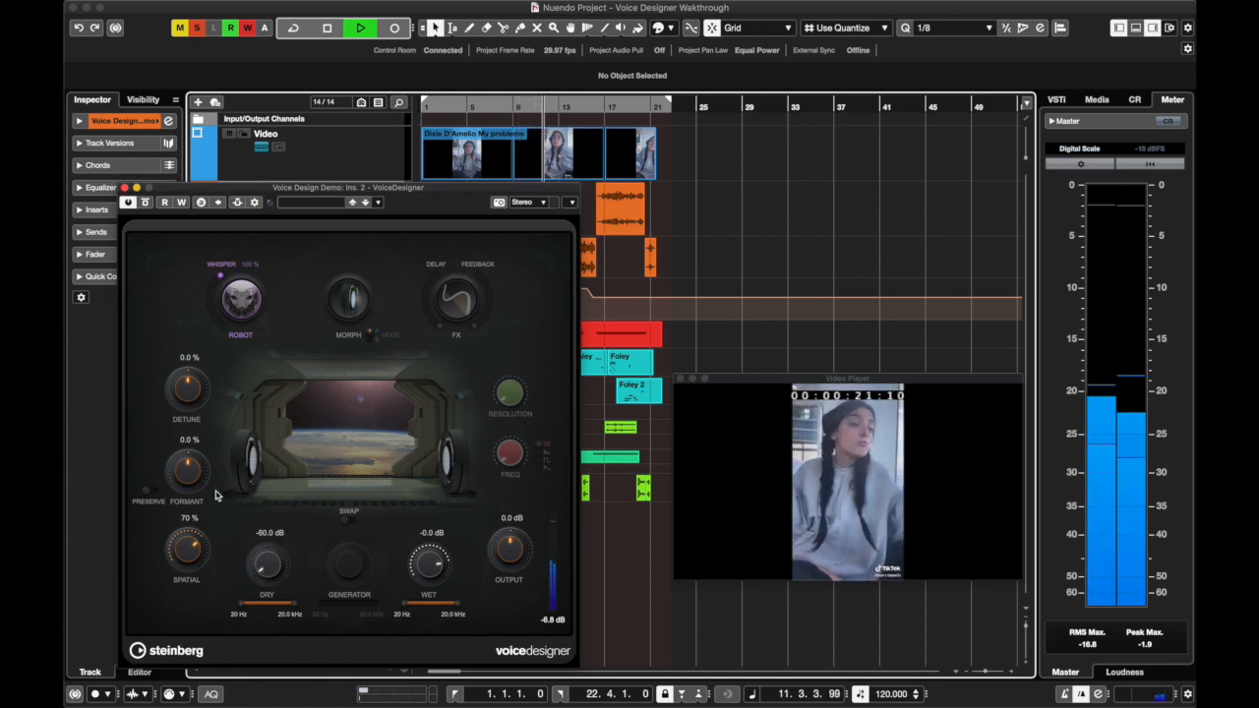
{"action": "key", "text": "space"}
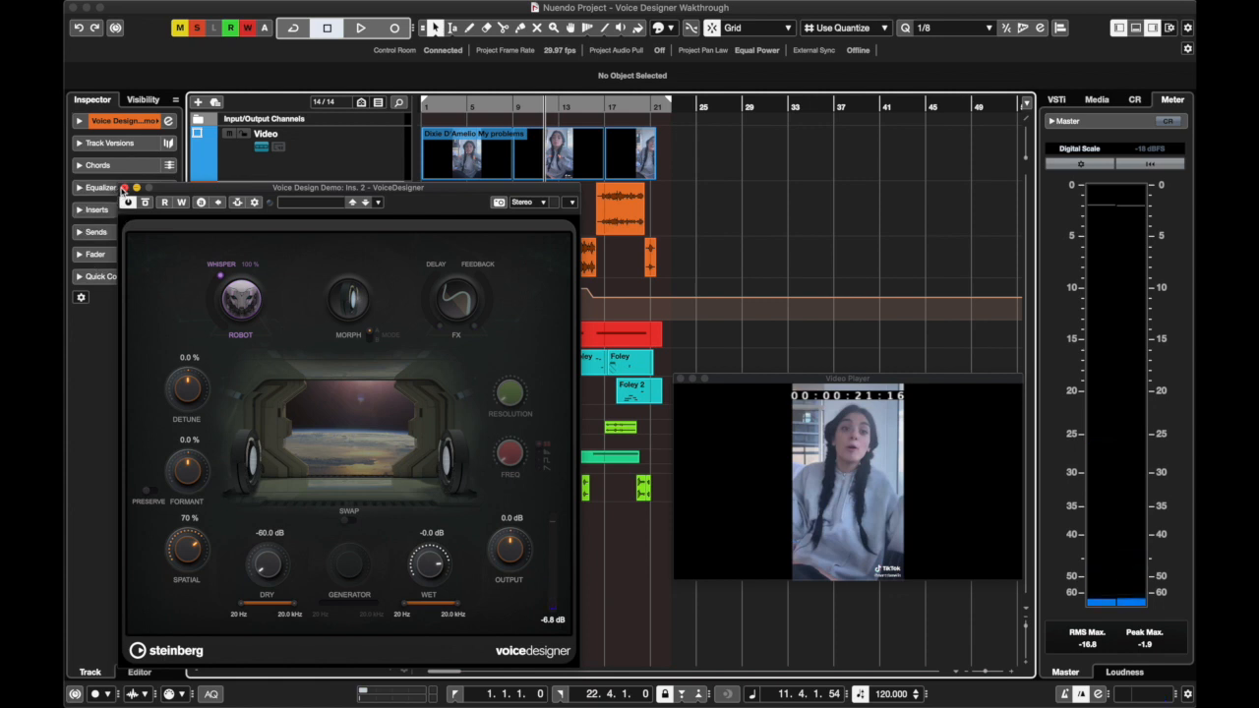
{"action": "left_click_drag", "start_coordinate": [182, 184], "coordinate": [187, 269]}
{"action": "key", "text": "space"}
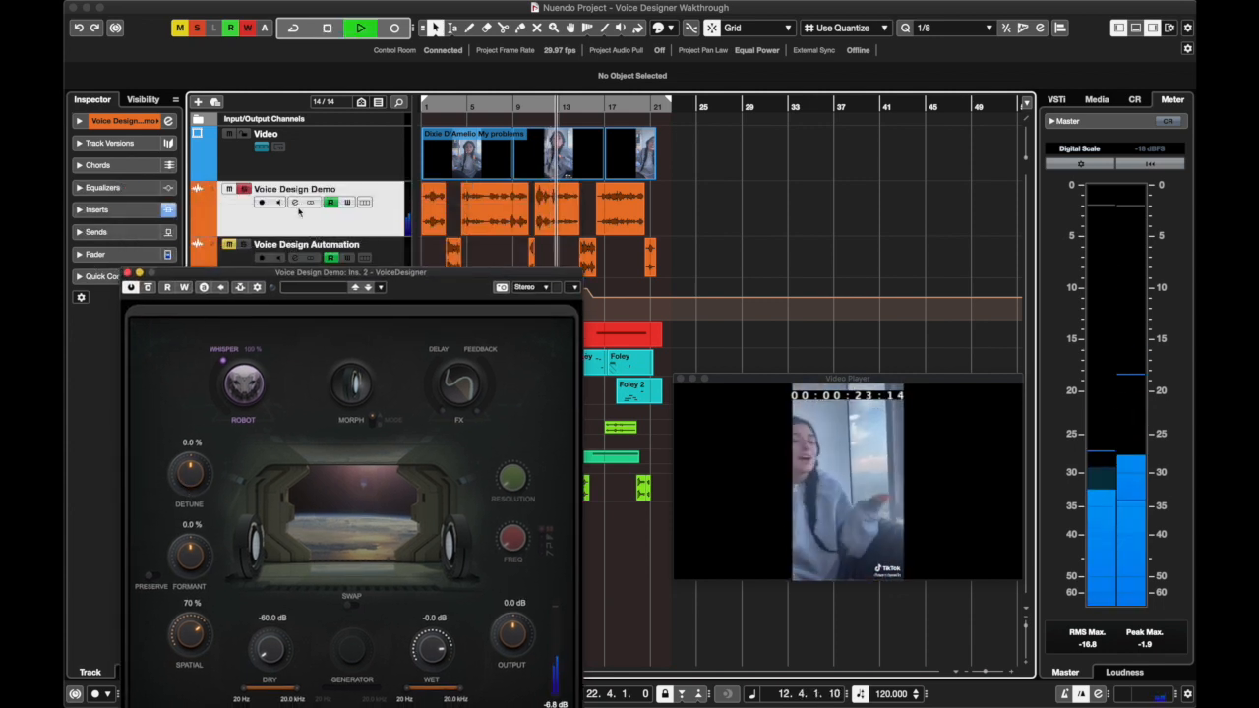
{"action": "left_click_drag", "start_coordinate": [315, 280], "coordinate": [693, 233]}
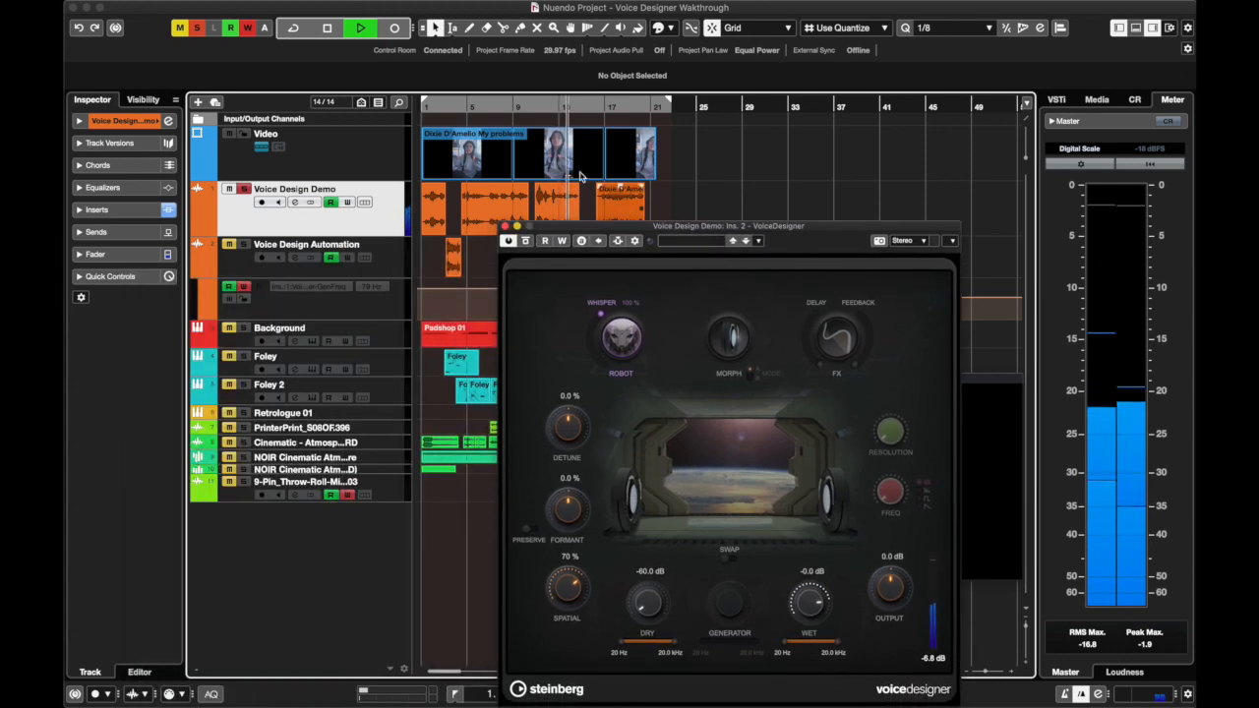
Reopen the second VoiceDesigner insert from the channel settings, set Whisper to 51 % and close the channel settings
{"action": "left_click", "coordinate": [294, 202]}
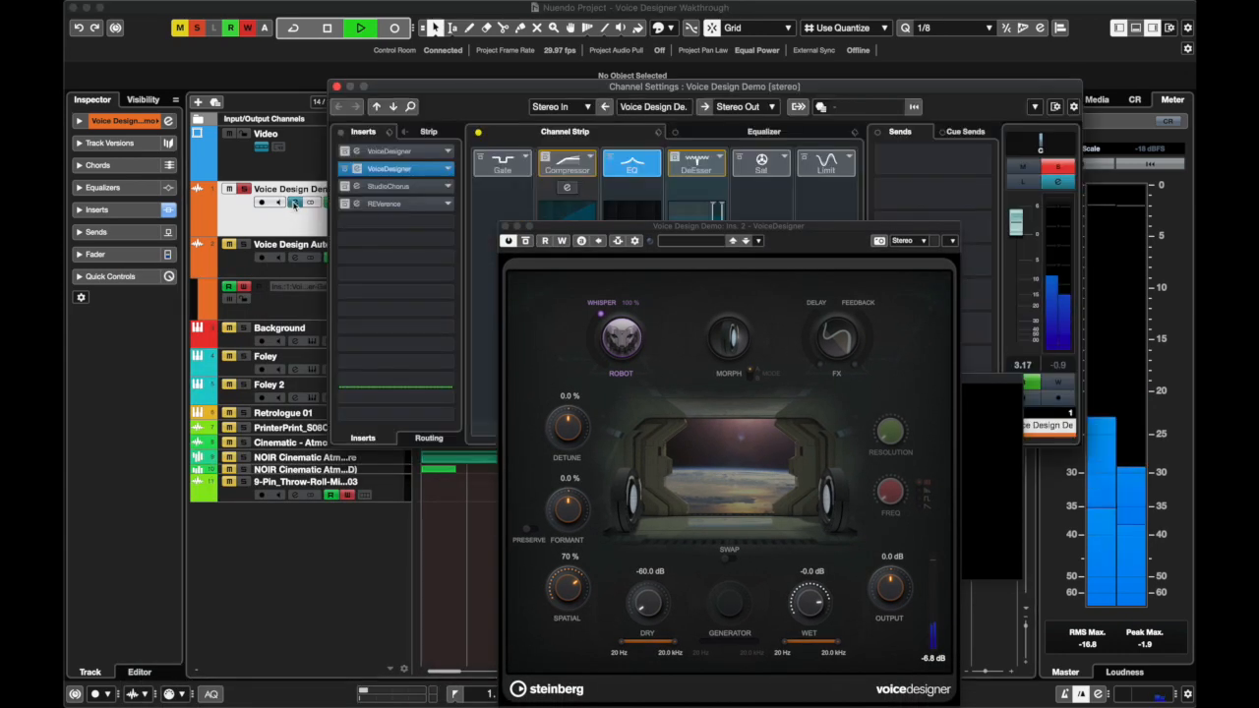
{"action": "left_click", "coordinate": [390, 170]}
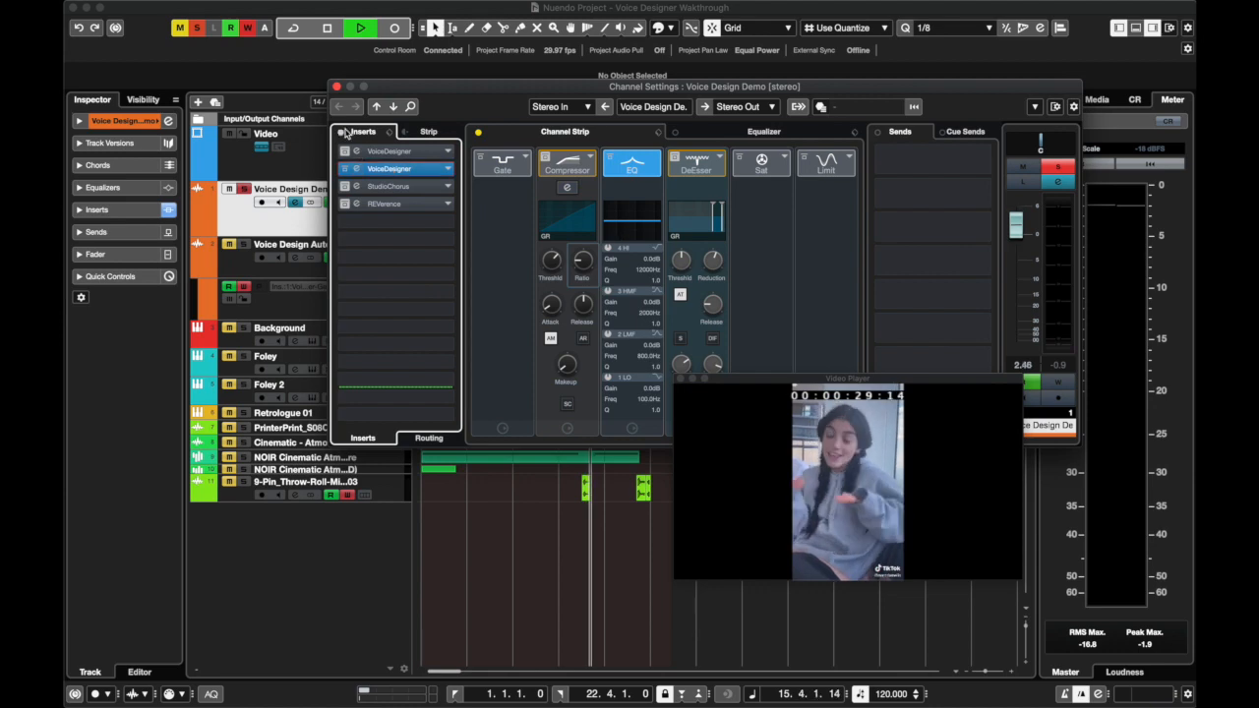
{"action": "left_click", "coordinate": [336, 86]}
{"action": "left_click", "coordinate": [294, 203]}
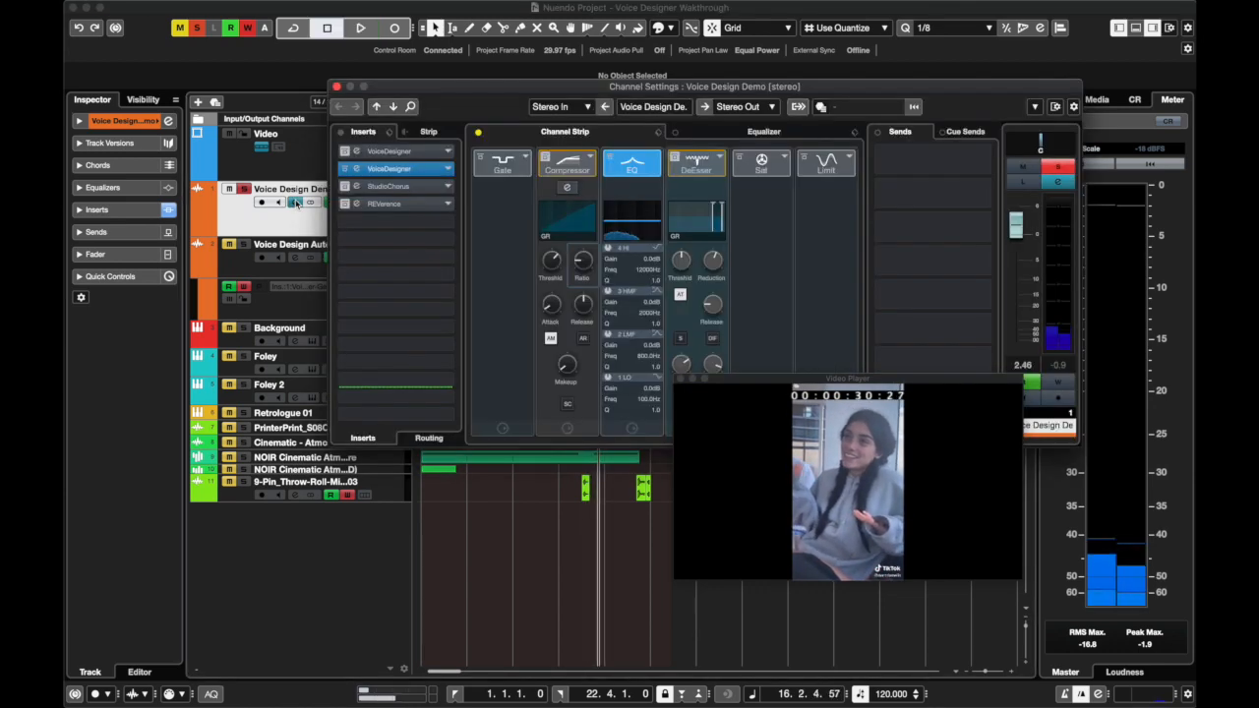
{"action": "left_click", "coordinate": [390, 168]}
{"action": "left_click_drag", "start_coordinate": [602, 320], "coordinate": [596, 339]}
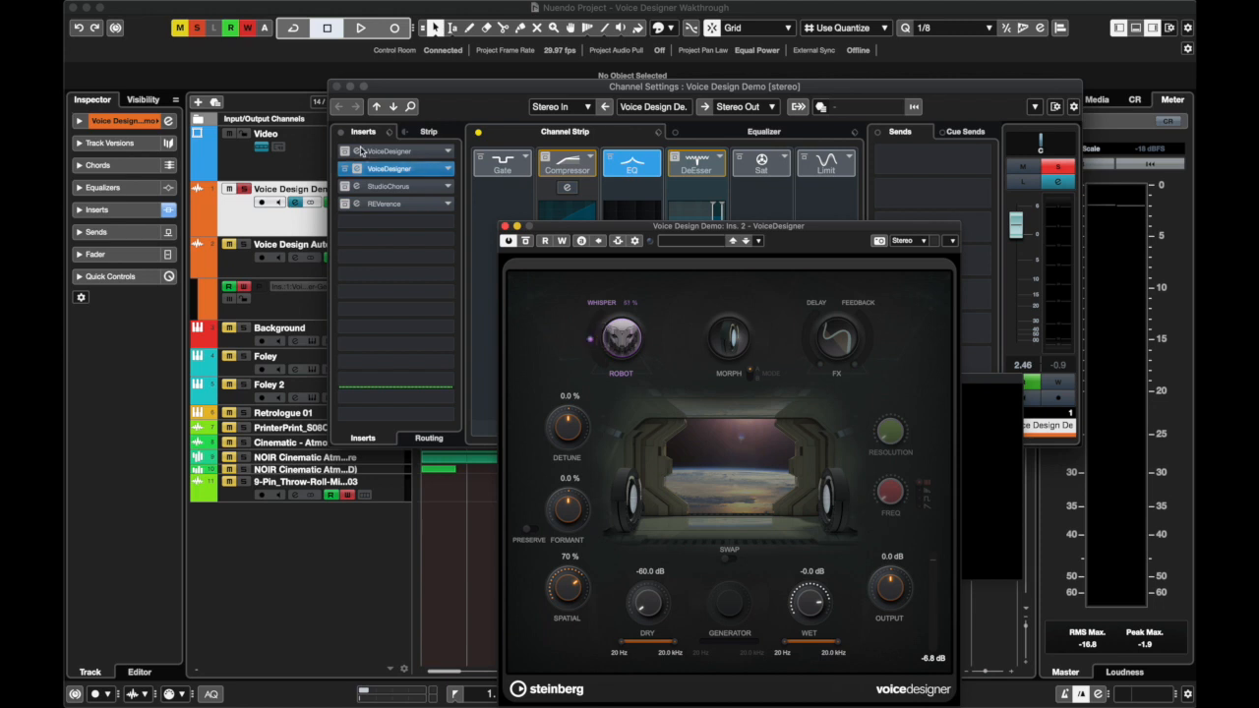
{"action": "left_click", "coordinate": [342, 88]}
{"action": "left_click", "coordinate": [336, 88]}
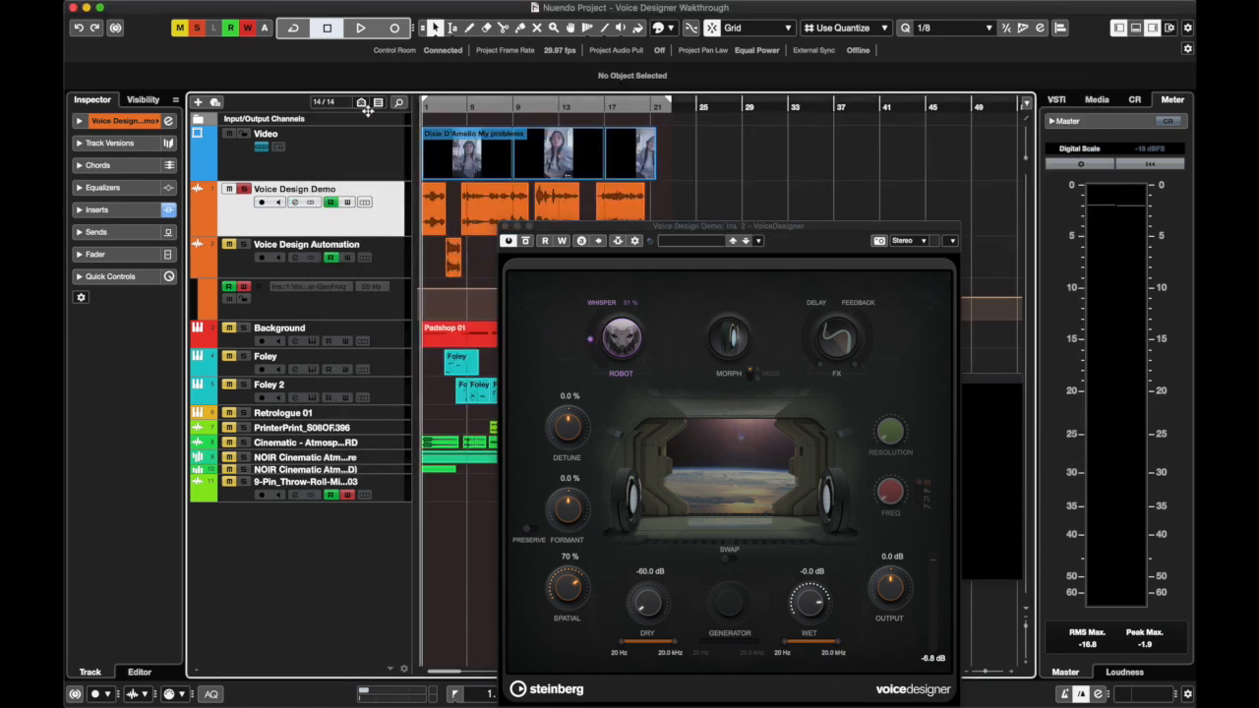
Play the voice, move the VoiceDesigner window clear of the video player and return Whisper to 0 %
{"action": "key", "text": "space"}
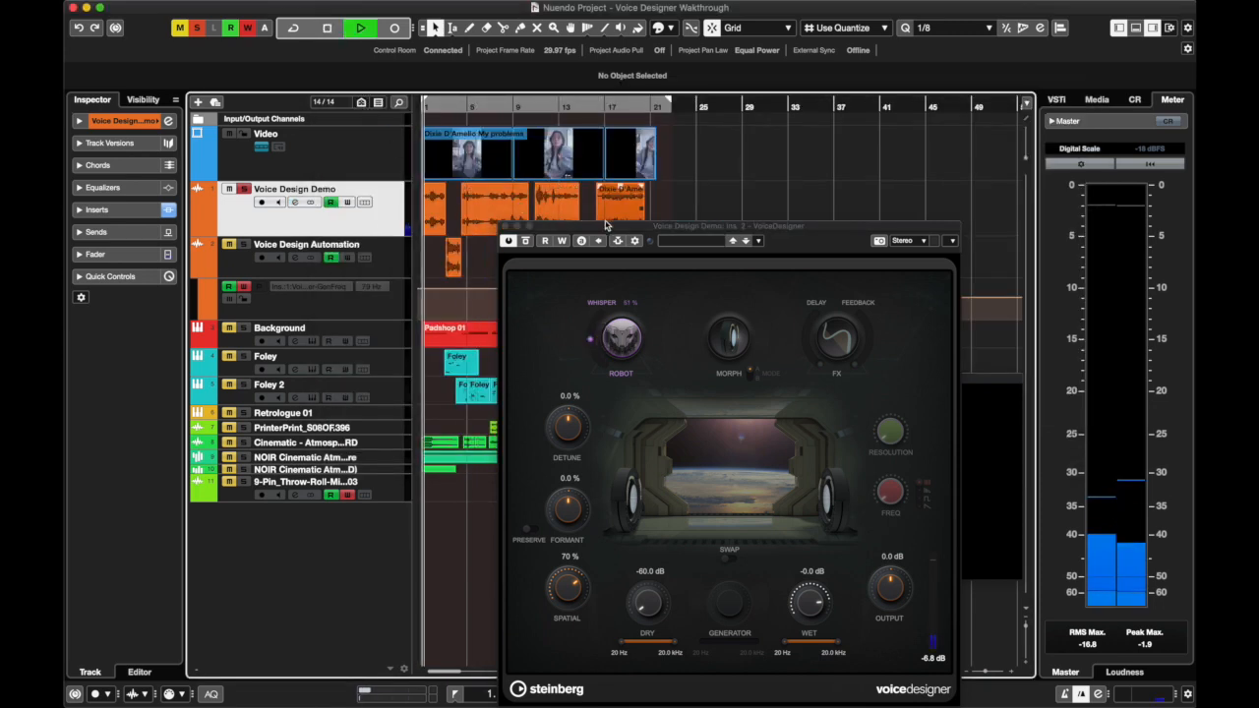
{"action": "left_click_drag", "start_coordinate": [607, 228], "coordinate": [233, 206]}
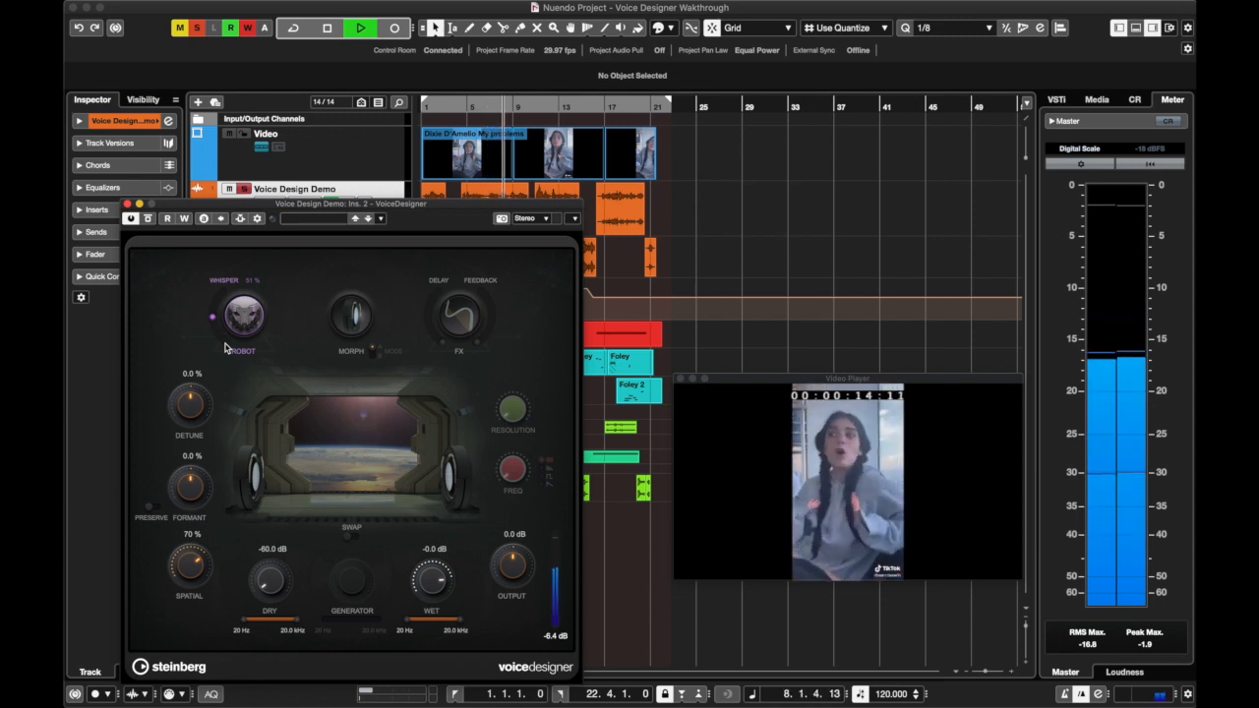
{"action": "key", "text": "space"}
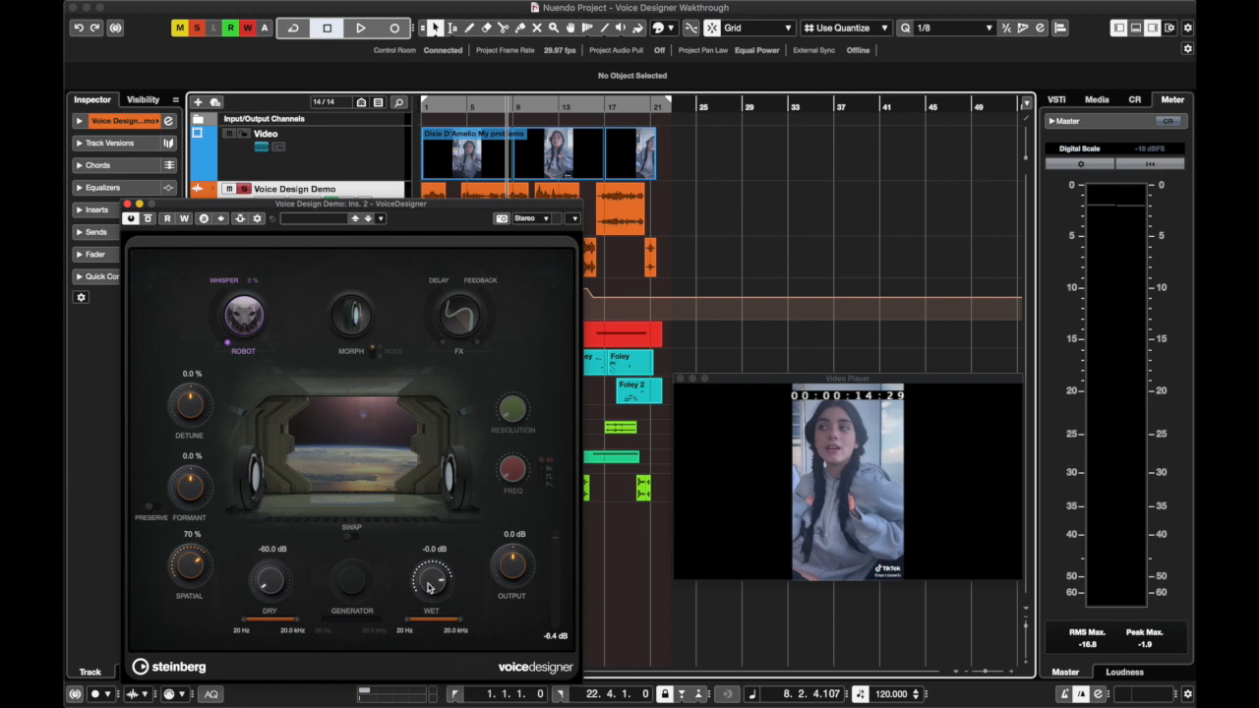
Set VoiceDesigner's Spatial amount to 76 %, deactivate Robot and return the playback position to the project start
{"action": "left_click_drag", "start_coordinate": [186, 567], "coordinate": [185, 490]}
{"action": "mouse_move", "coordinate": [188, 565]}
{"action": "left_mouse_down"}
{"action": "mouse_move", "coordinate": [189, 603]}
{"action": "mouse_move", "coordinate": [190, 580]}
{"action": "left_mouse_up"}
{"action": "left_click", "coordinate": [426, 109]}
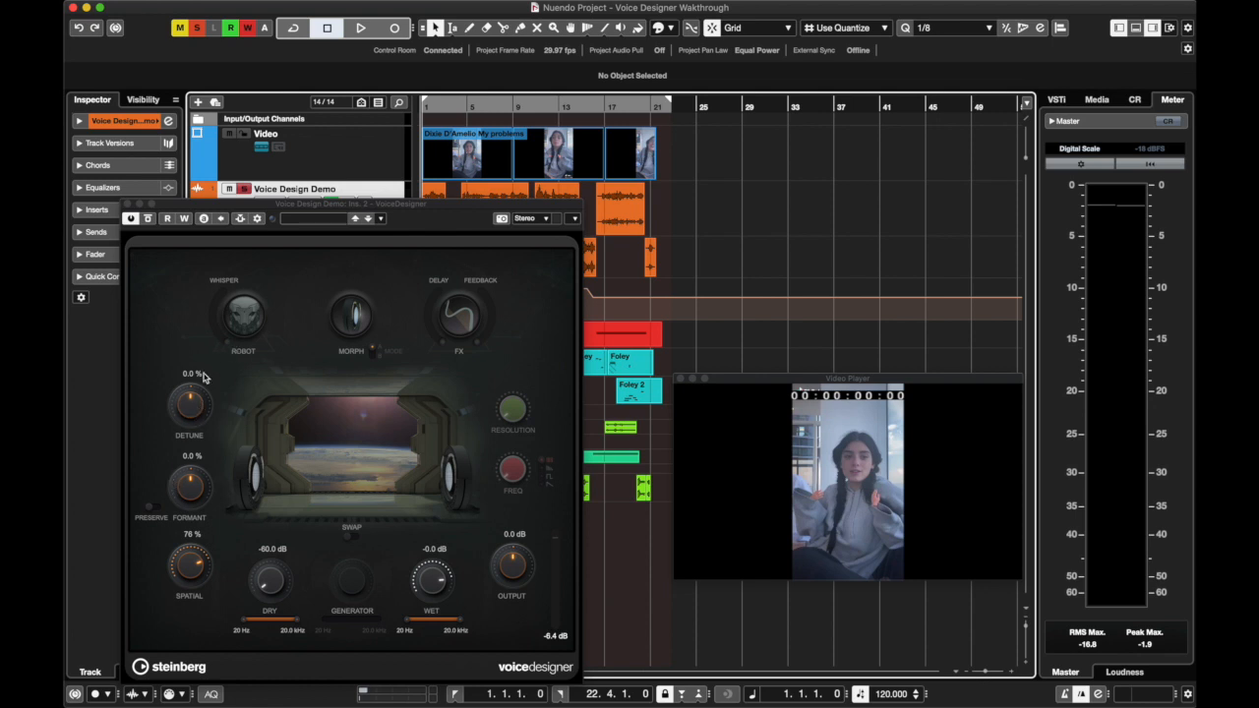
Play the voice from the project start while lowering Detune to about -60.8 %
{"action": "left_click", "coordinate": [186, 406]}
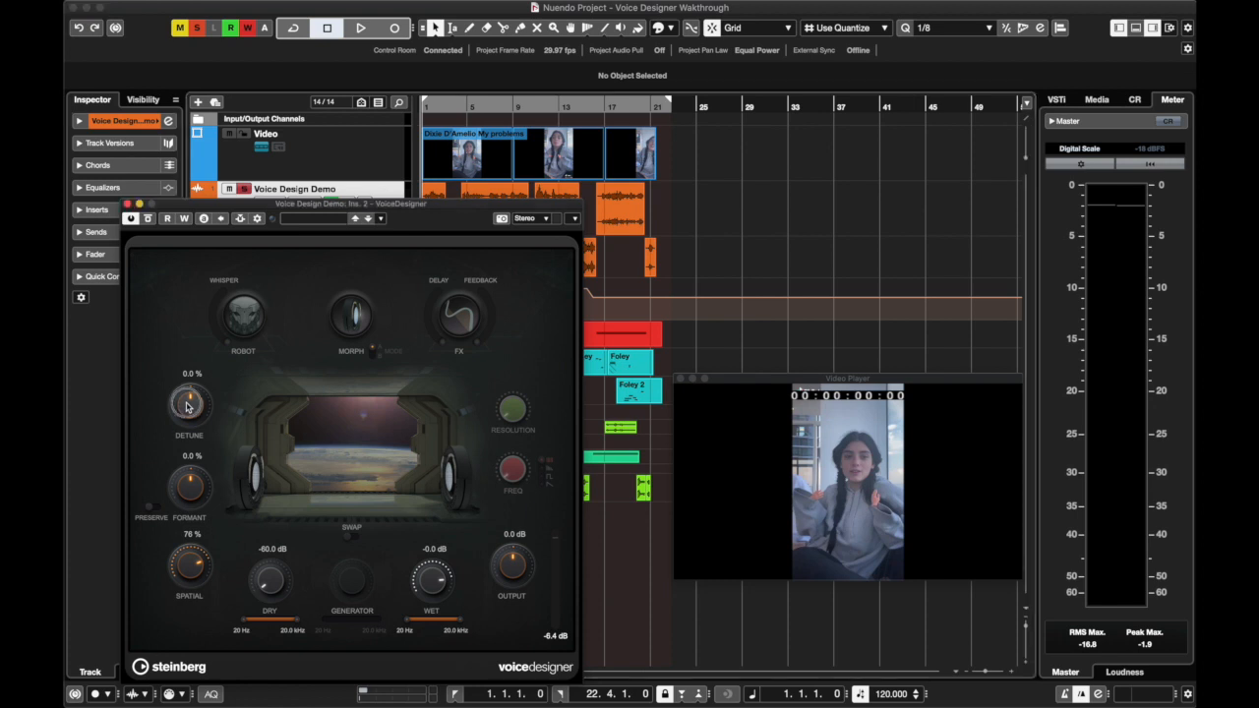
{"action": "left_click_drag", "start_coordinate": [186, 430], "coordinate": [187, 406]}
{"action": "key", "text": "space"}
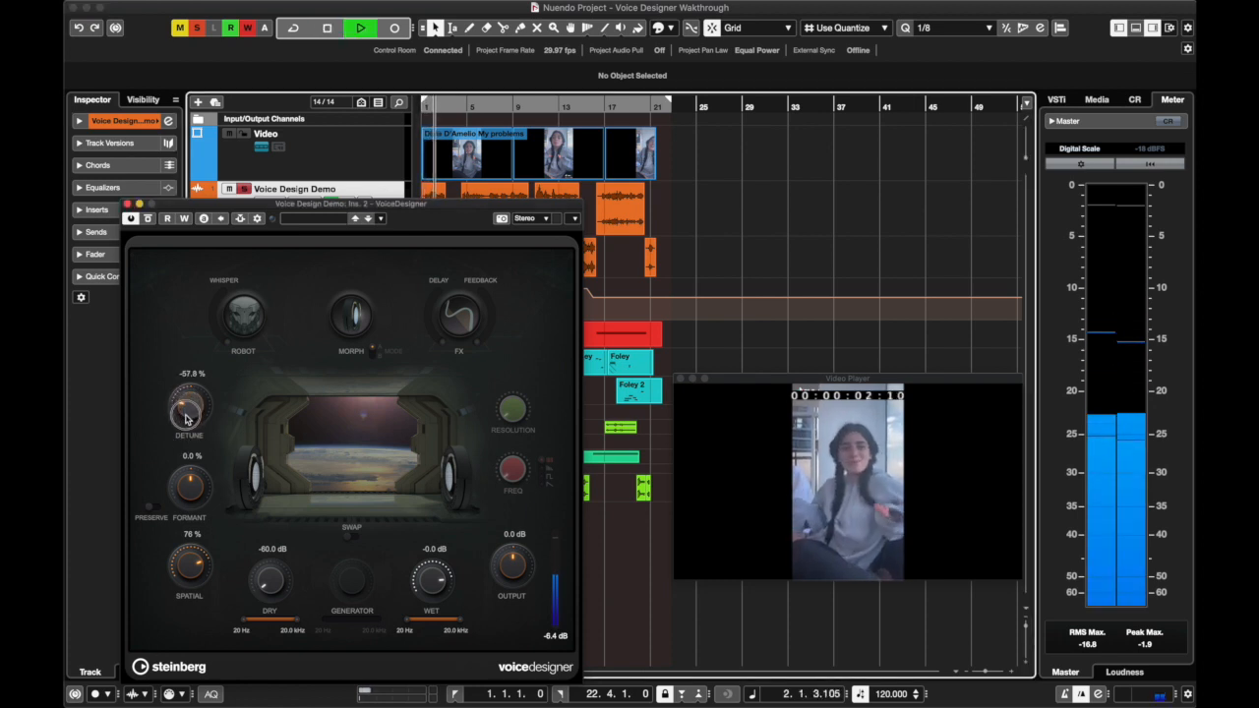
{"action": "left_click_drag", "start_coordinate": [187, 407], "coordinate": [190, 423]}
{"action": "key", "text": "space"}
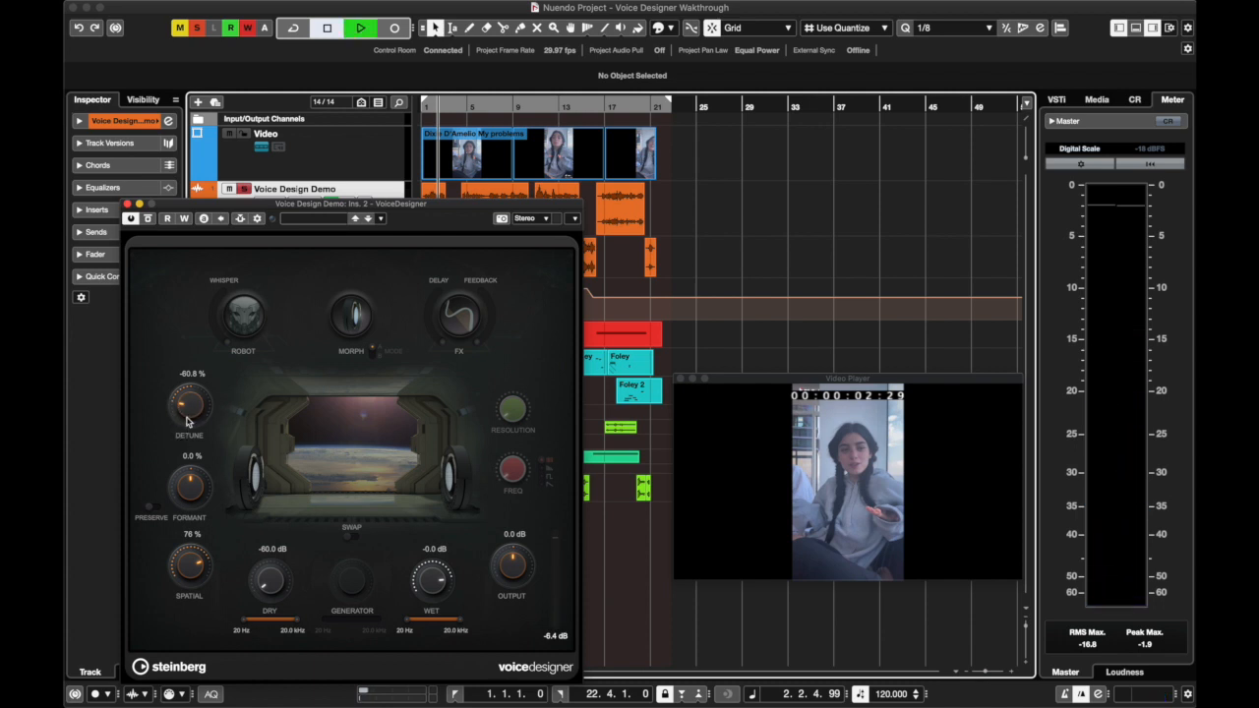
Continue playback while raising Detune to about 64.7 %, and bring it back down to about 2.9 % during another passage
{"action": "key", "text": "space"}
{"action": "left_click_drag", "start_coordinate": [187, 421], "coordinate": [199, 346]}
{"action": "key", "text": "space"}
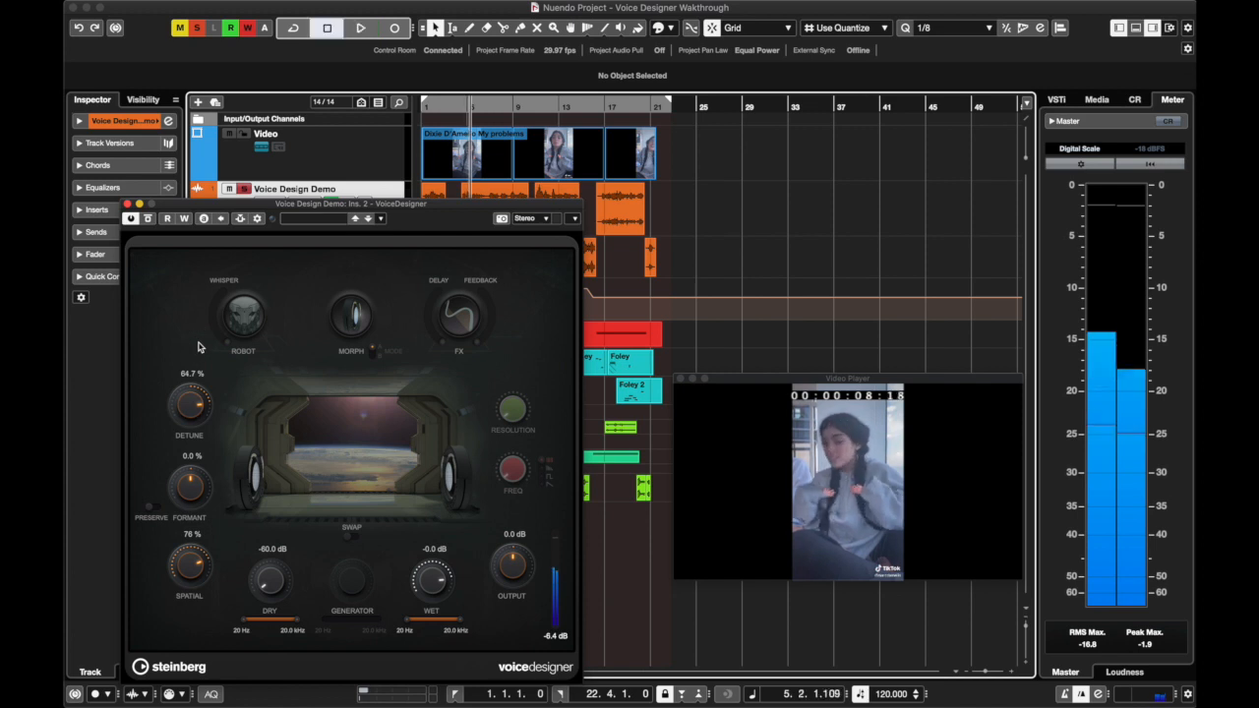
{"action": "key", "text": "space"}
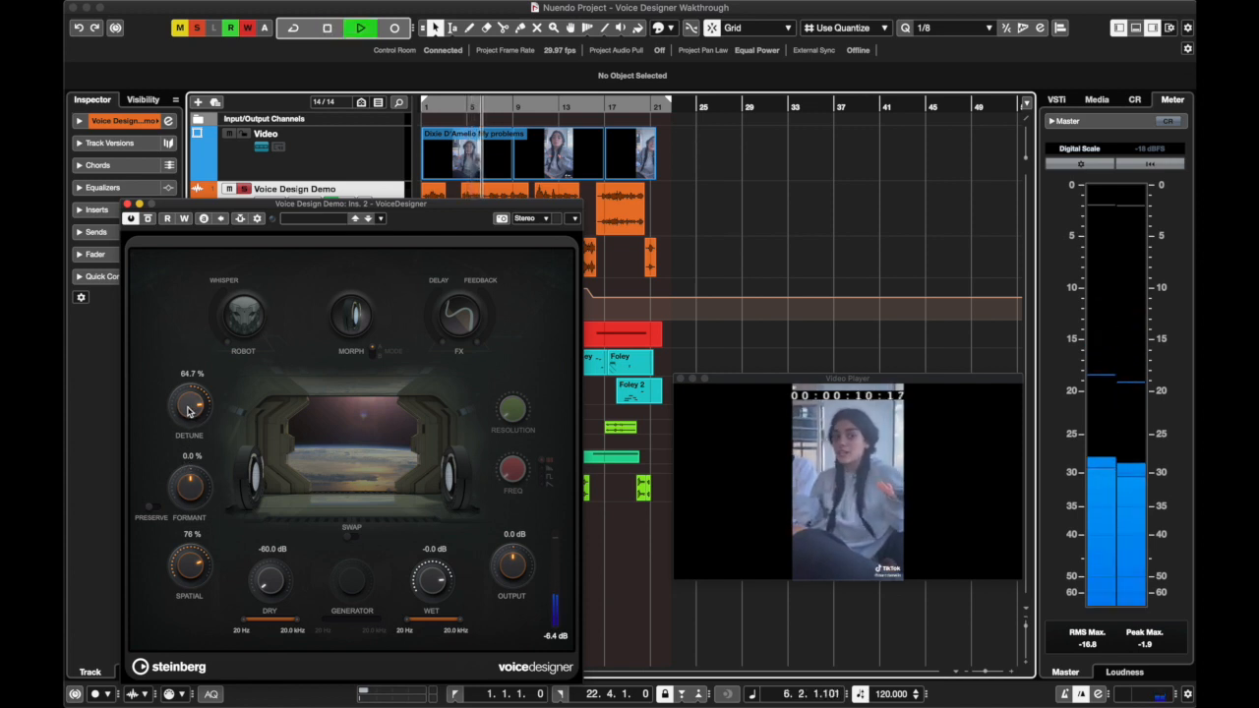
{"action": "left_click_drag", "start_coordinate": [190, 411], "coordinate": [195, 462]}
{"action": "key", "text": "space"}
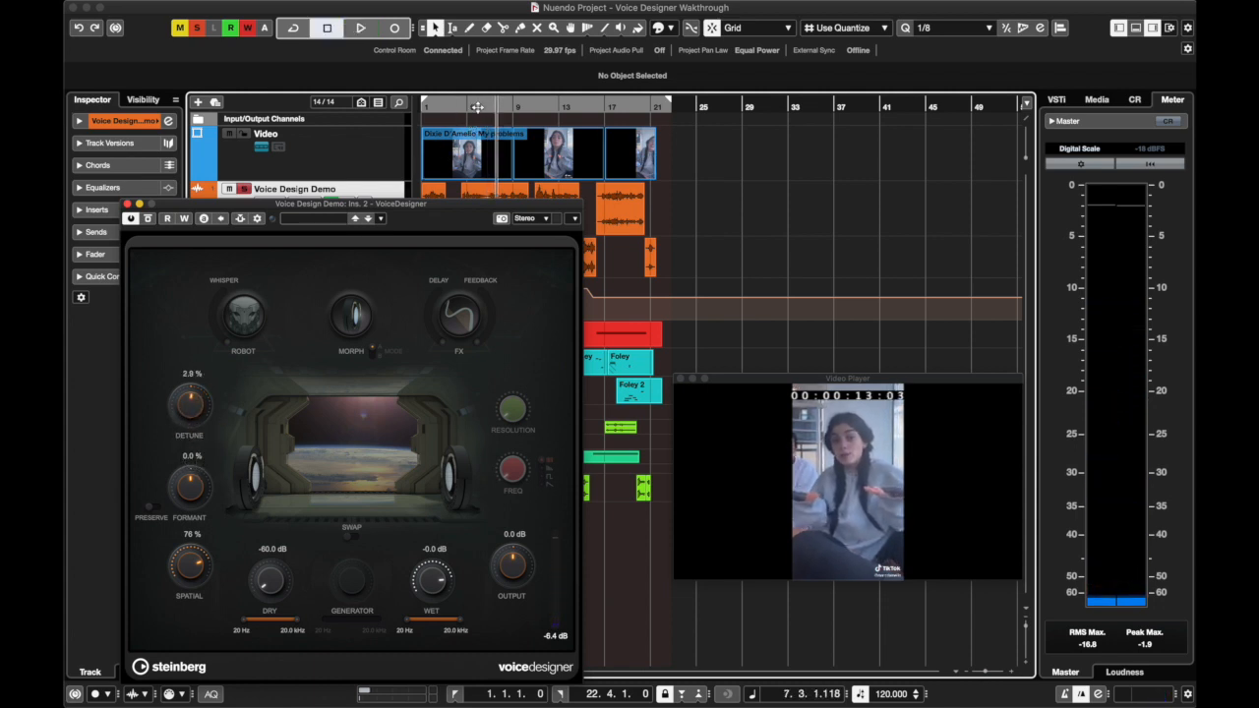
Activate Robot, raise Detune well above zero and listen to the combined effect on the voice
{"action": "left_click", "coordinate": [243, 314]}
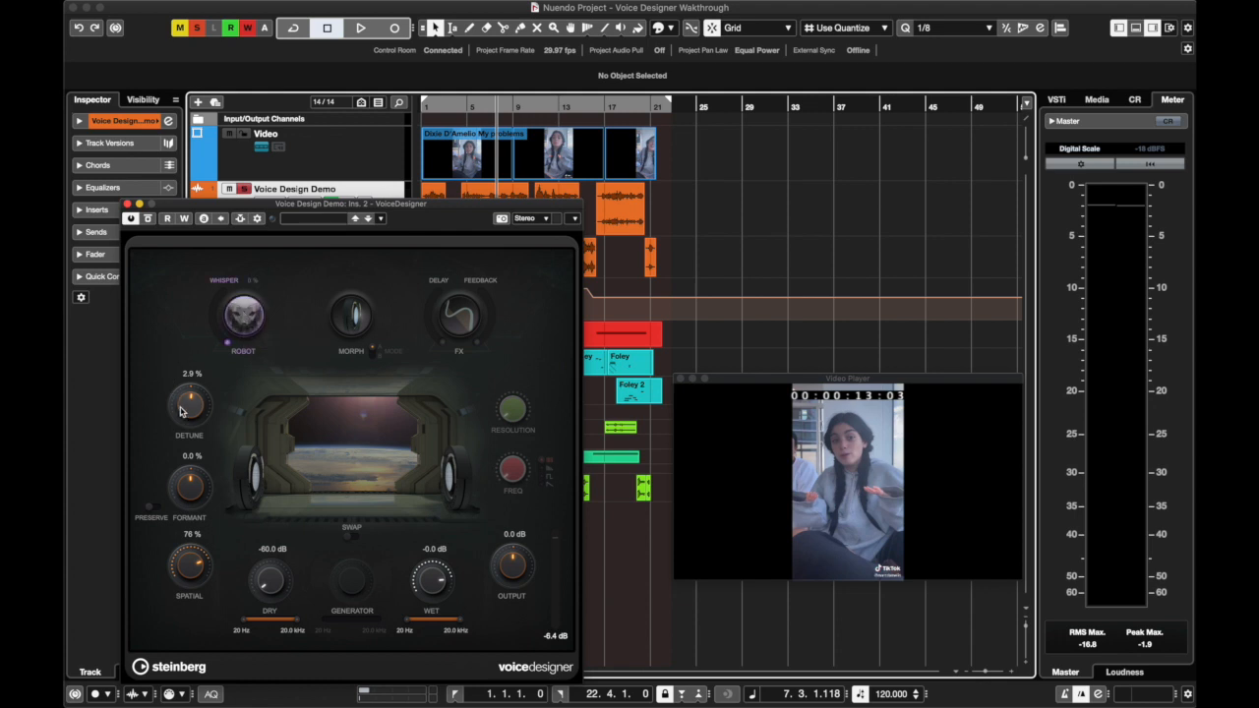
{"action": "left_click_drag", "start_coordinate": [180, 411], "coordinate": [188, 376]}
{"action": "key", "text": "space"}
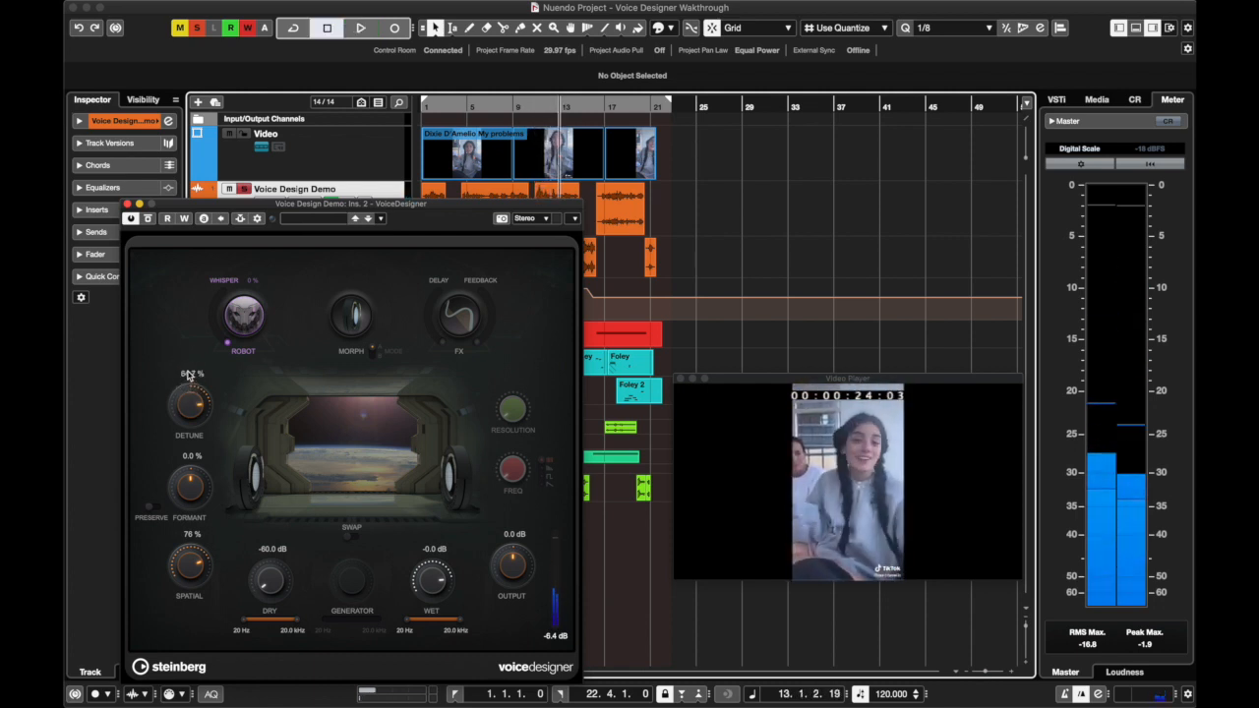
Set Detune to 0 %, deactivate Robot and return the playback position to the project start
{"action": "left_click", "coordinate": [187, 374]}
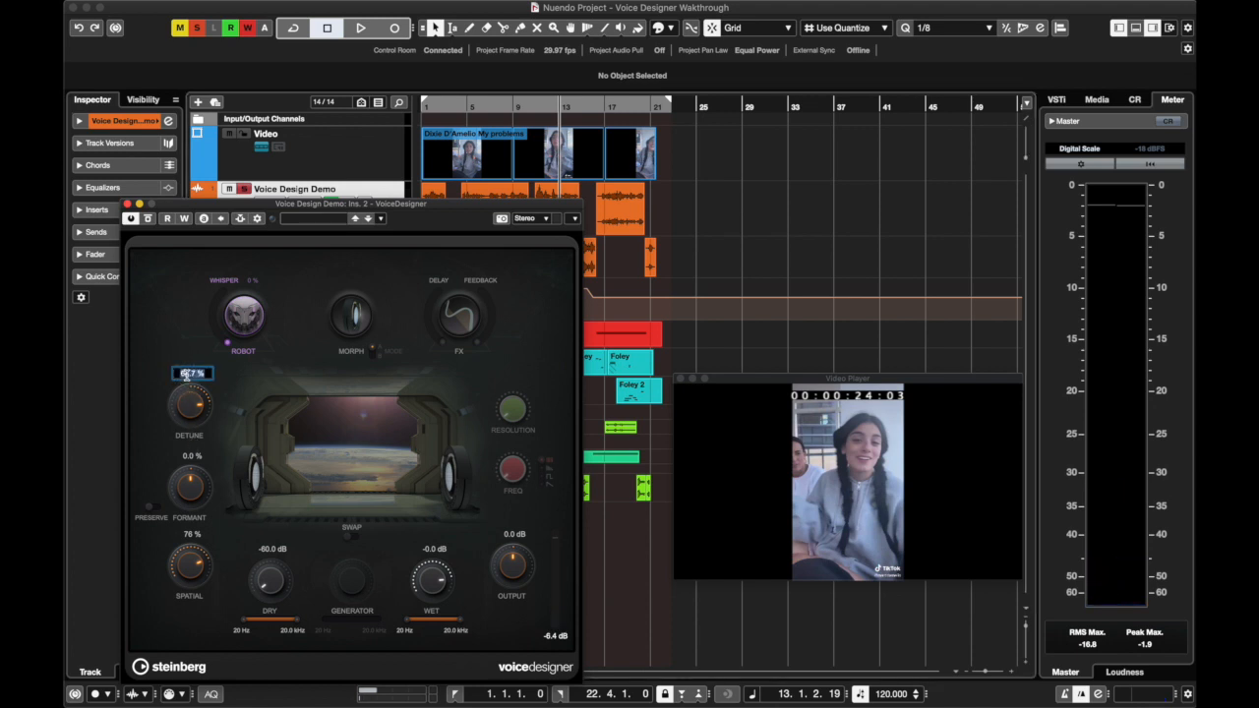
{"action": "type", "text": "0"}
{"action": "key", "text": "Return"}
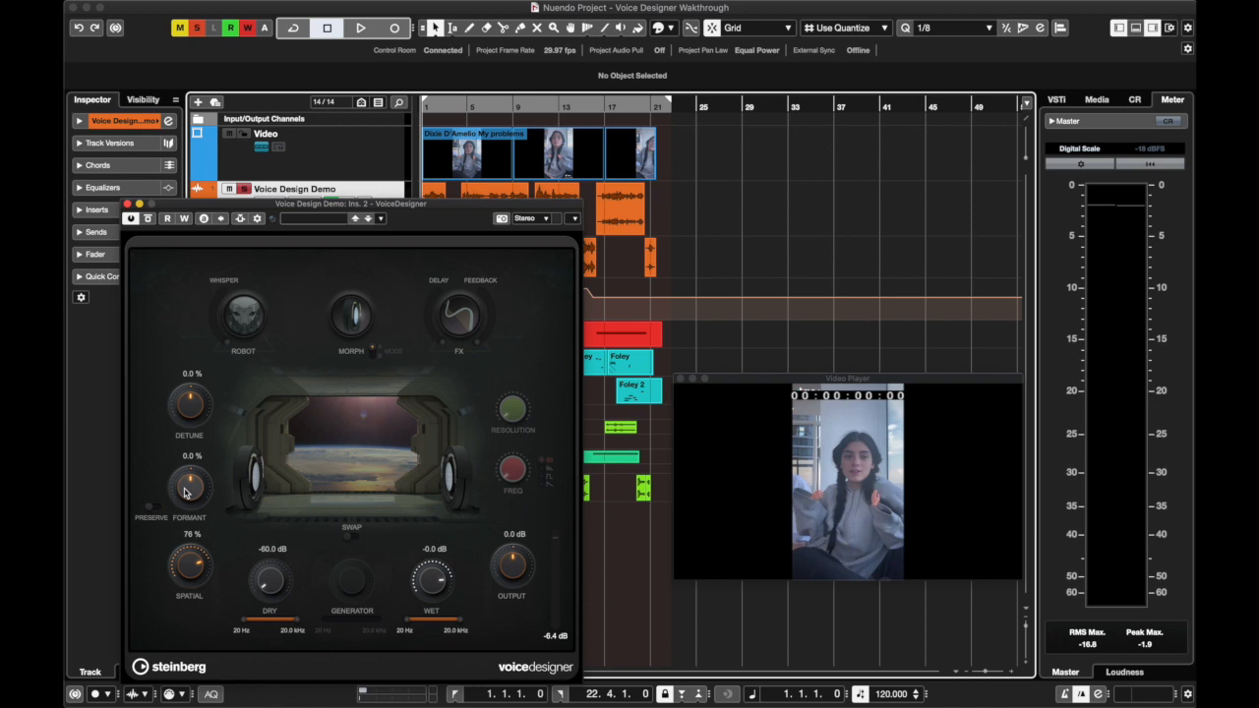
Play the voice from the project start while lowering Formant to about -98 %
{"action": "key", "text": "space"}
{"action": "left_click_drag", "start_coordinate": [187, 492], "coordinate": [193, 573]}
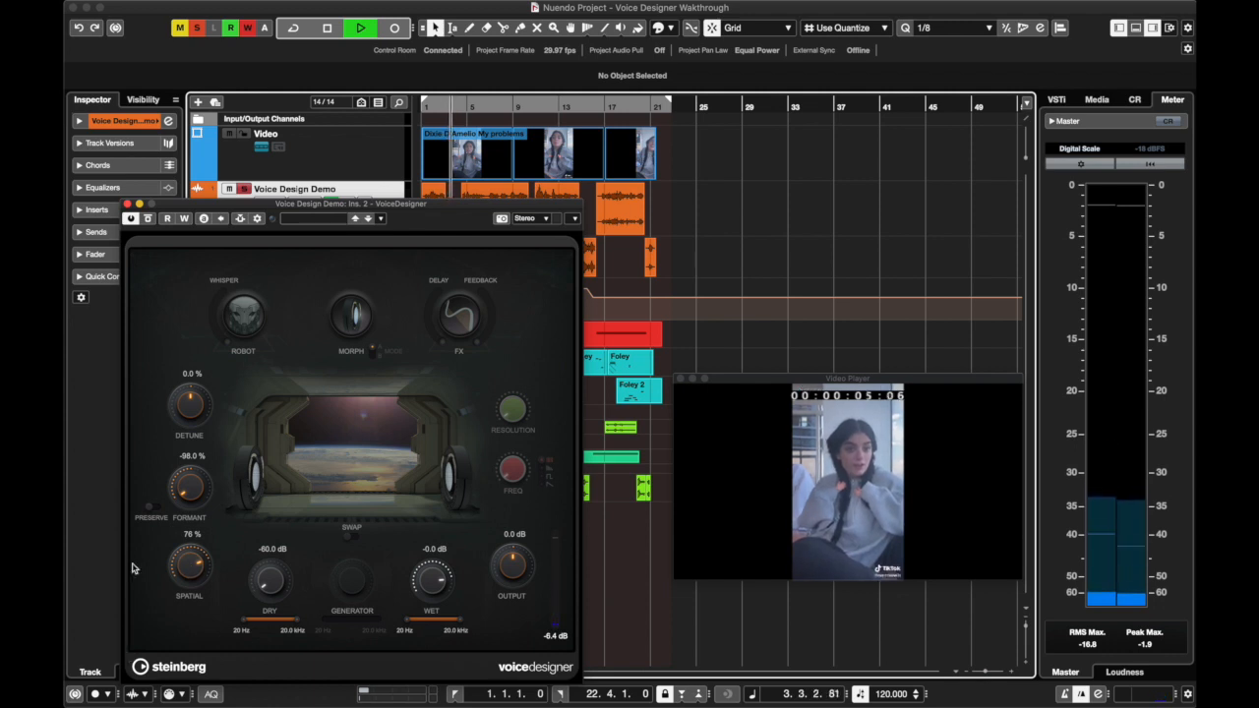
{"action": "key", "text": "space"}
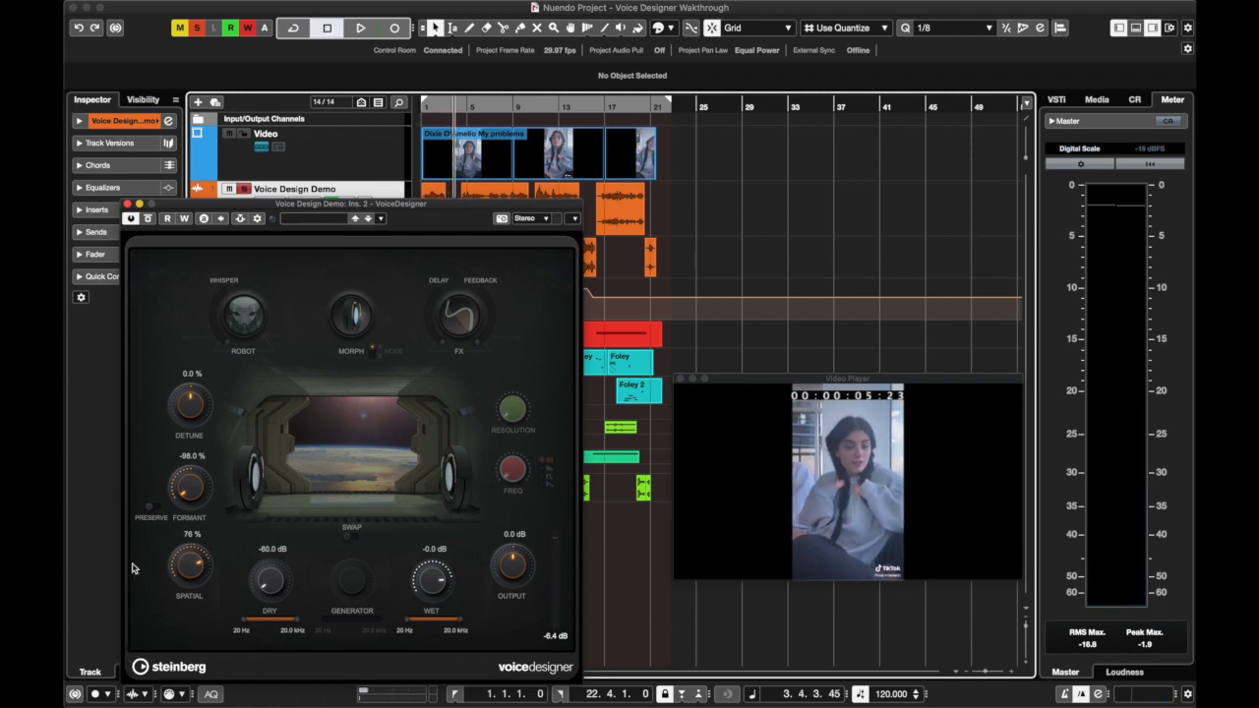
Resume playback from the current position and raise Formant to about 84.3 % while listening
{"action": "key", "text": "space"}
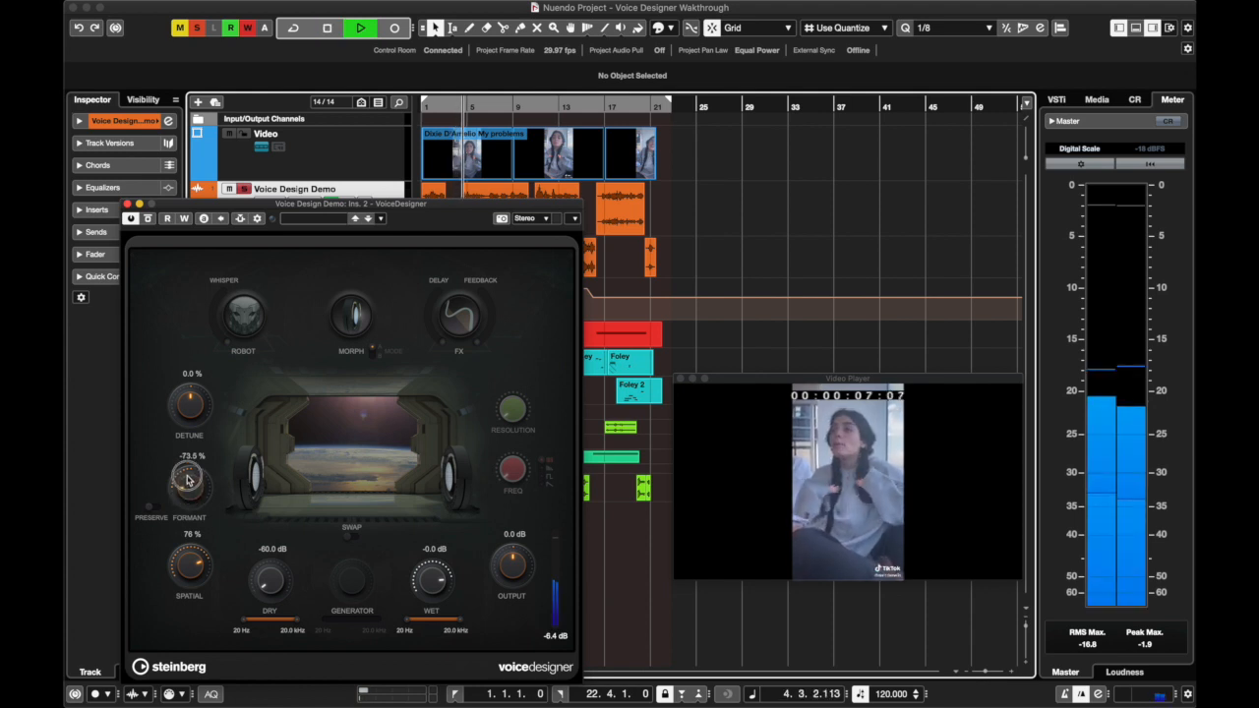
{"action": "left_click_drag", "start_coordinate": [190, 460], "coordinate": [205, 391]}
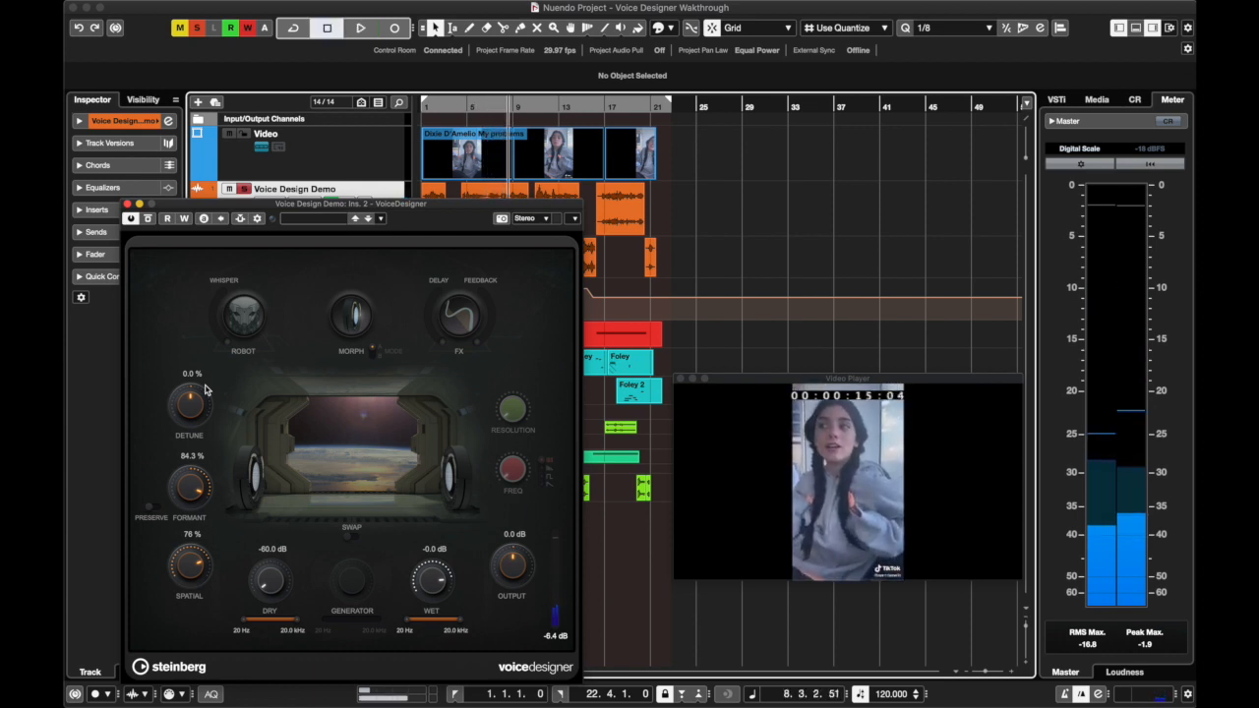
{"action": "key", "text": "space"}
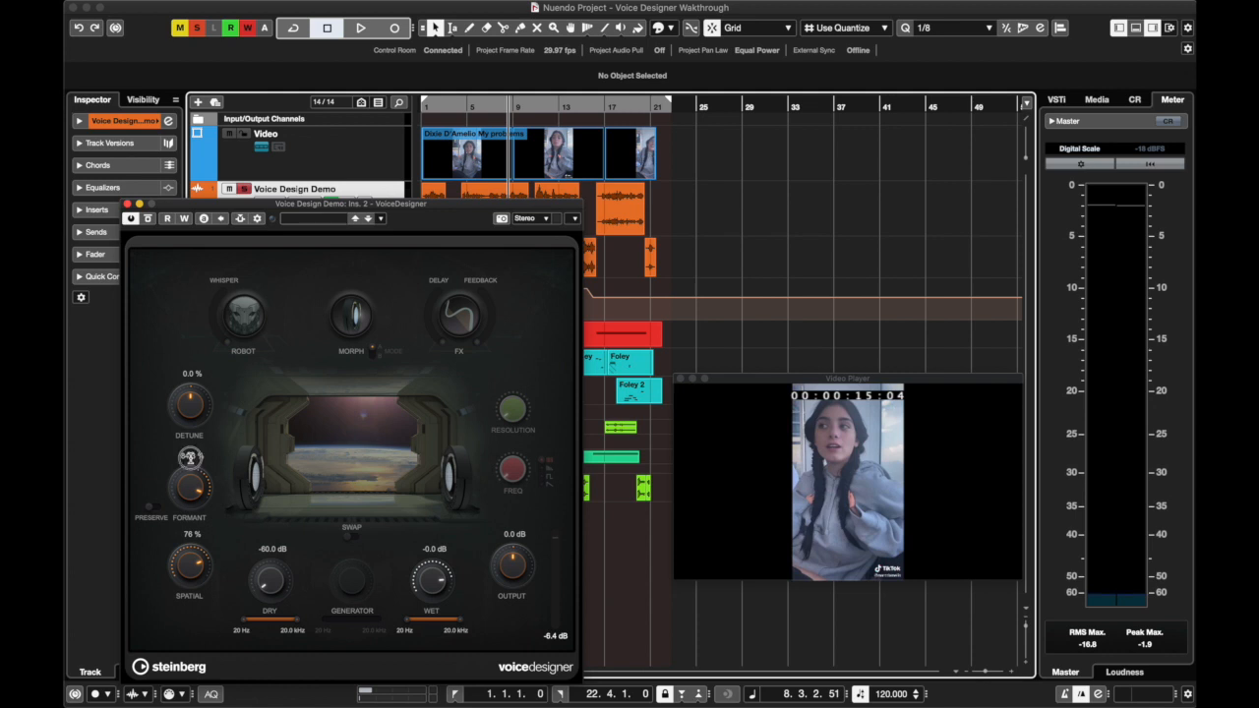
Set VoiceDesigner's Formant amount to 0 %
{"action": "left_click", "coordinate": [191, 459]}
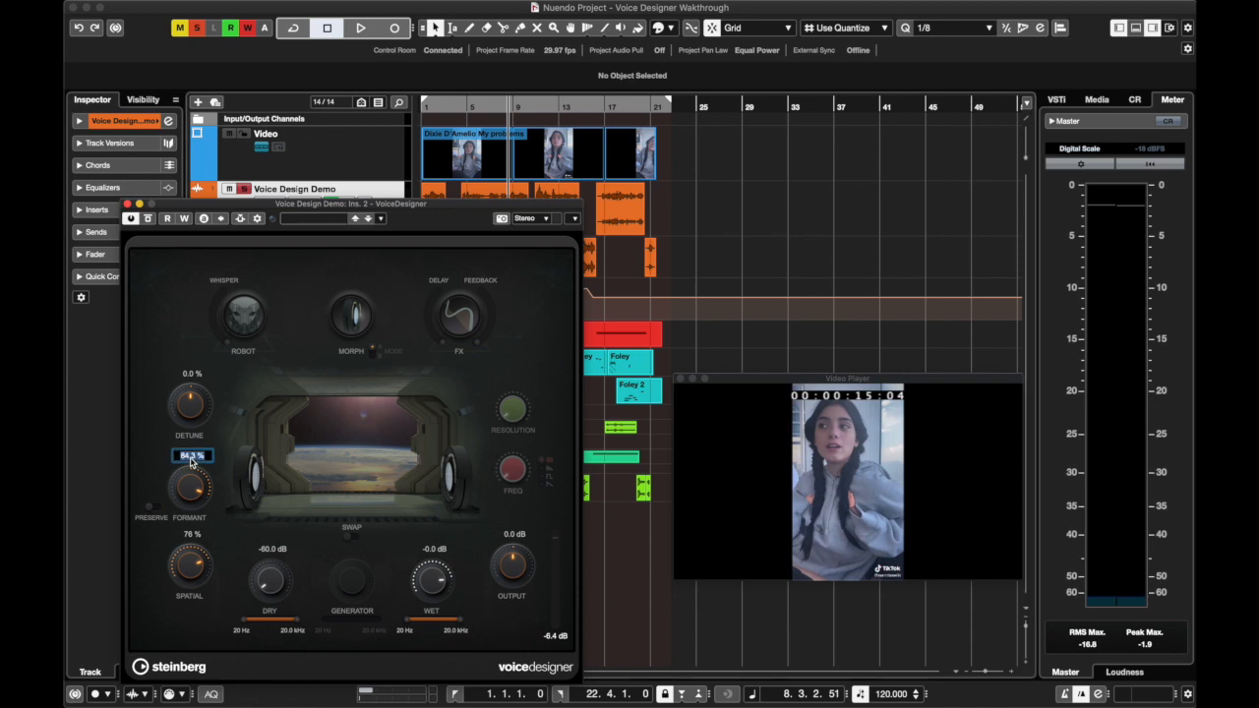
{"action": "key", "text": "Return"}
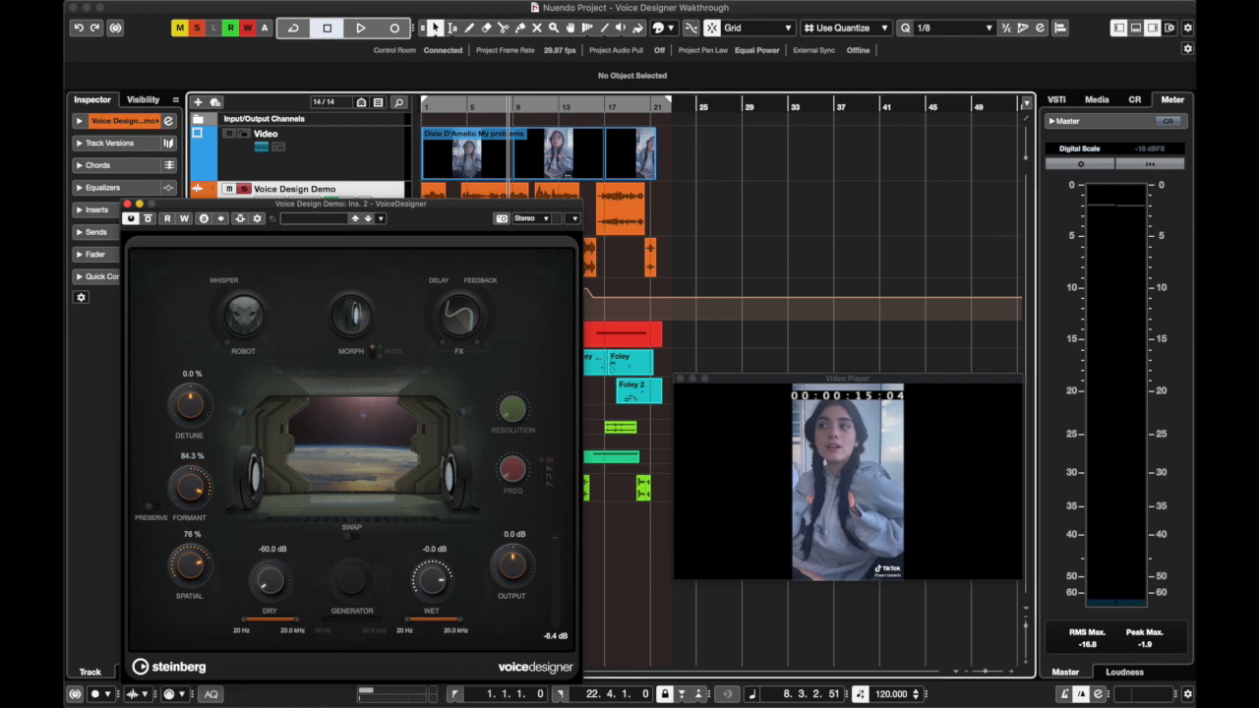
{"action": "left_click", "coordinate": [185, 462]}
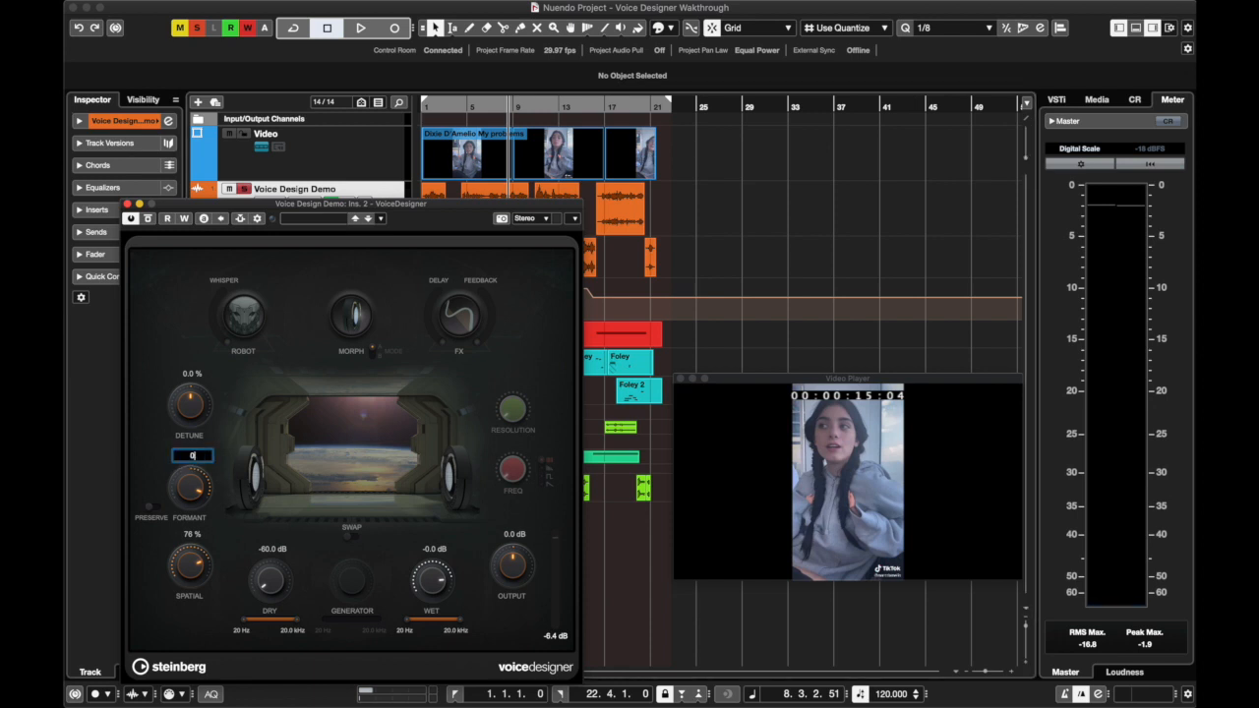
{"action": "key", "text": "Return"}
Enable Preserve for the formants and play from just before bar 5 while lowering Detune to about -36.3 %
{"action": "left_click", "coordinate": [151, 510]}
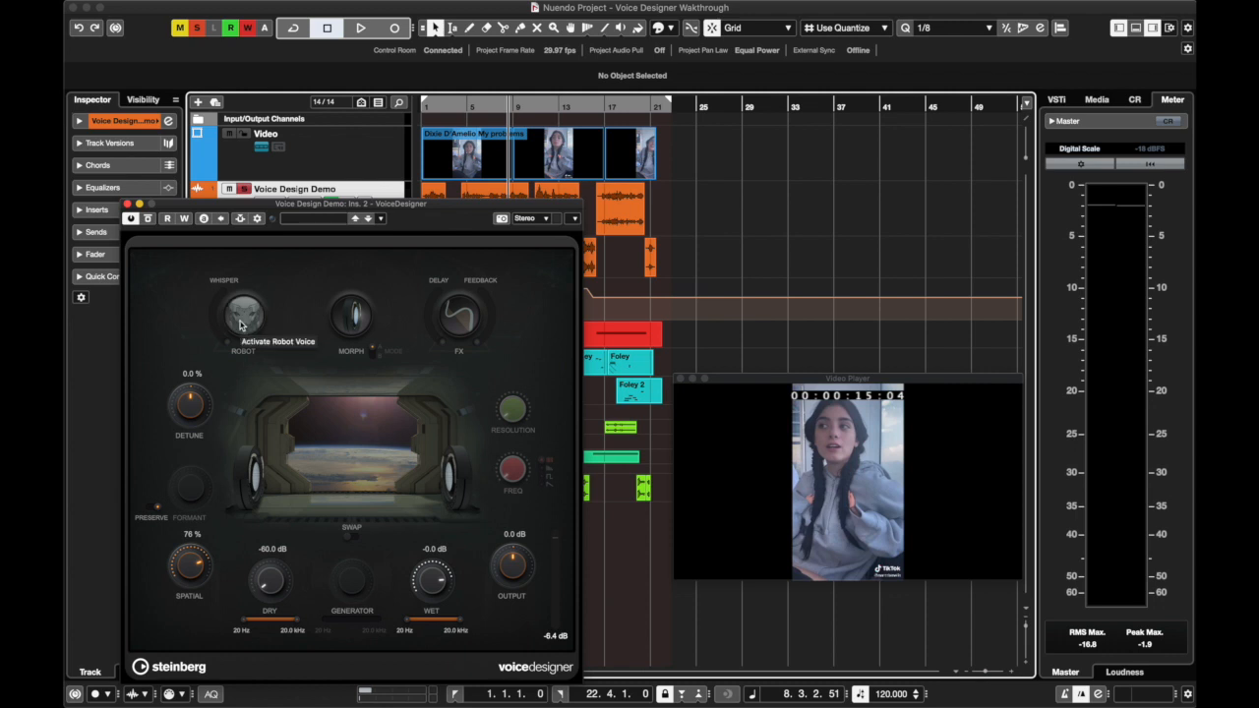
{"action": "left_click", "coordinate": [465, 108]}
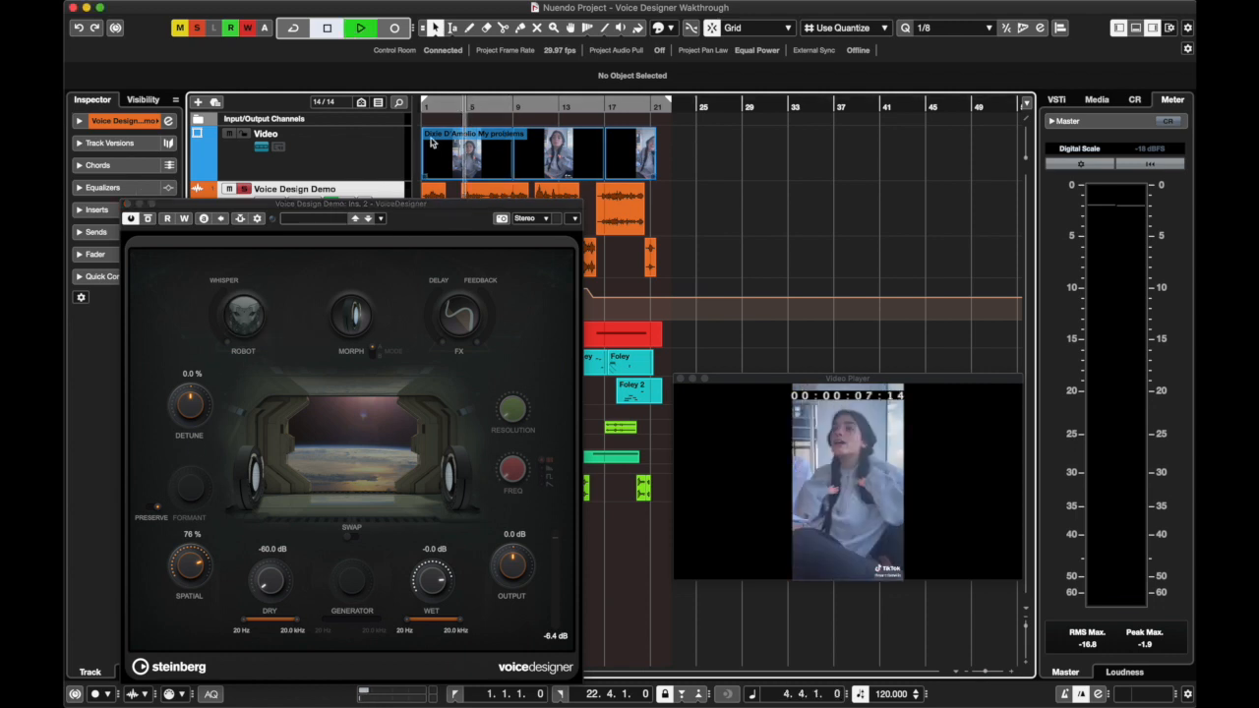
{"action": "key", "text": "space"}
{"action": "left_click_drag", "start_coordinate": [190, 404], "coordinate": [211, 456]}
{"action": "key", "text": "space"}
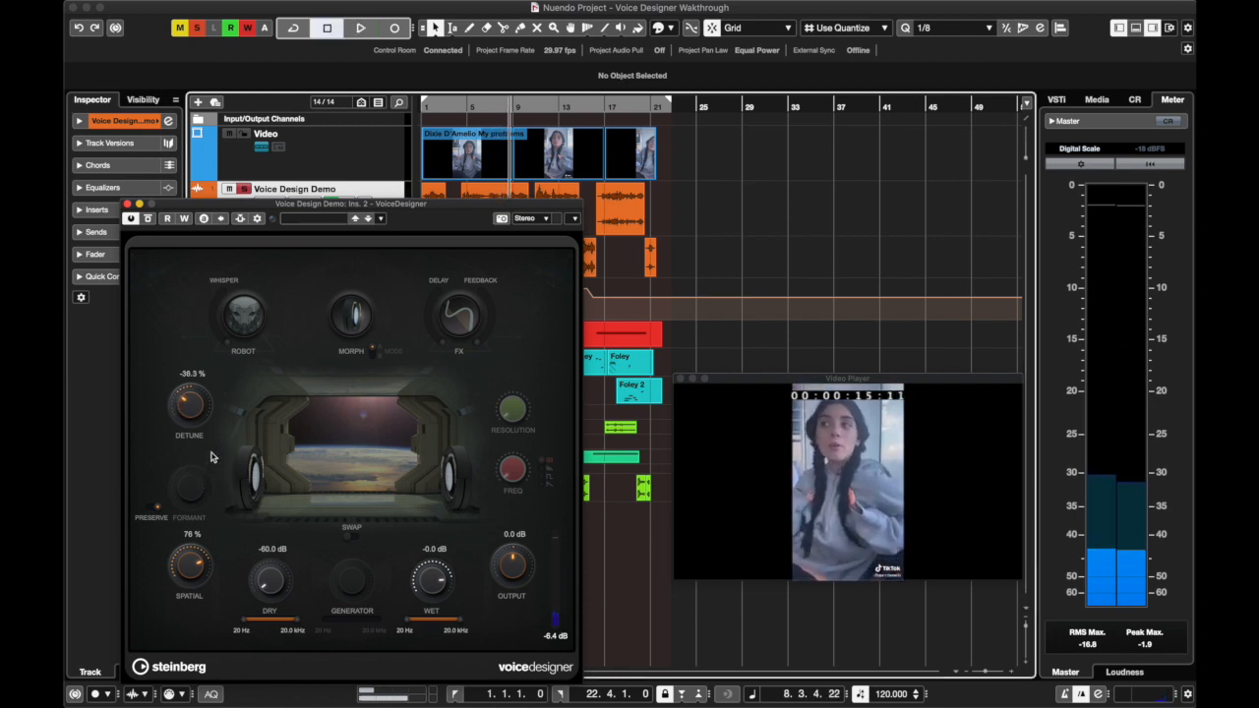
Set Detune to 0 % with formant Preserve still enabled
{"action": "left_click", "coordinate": [190, 374]}
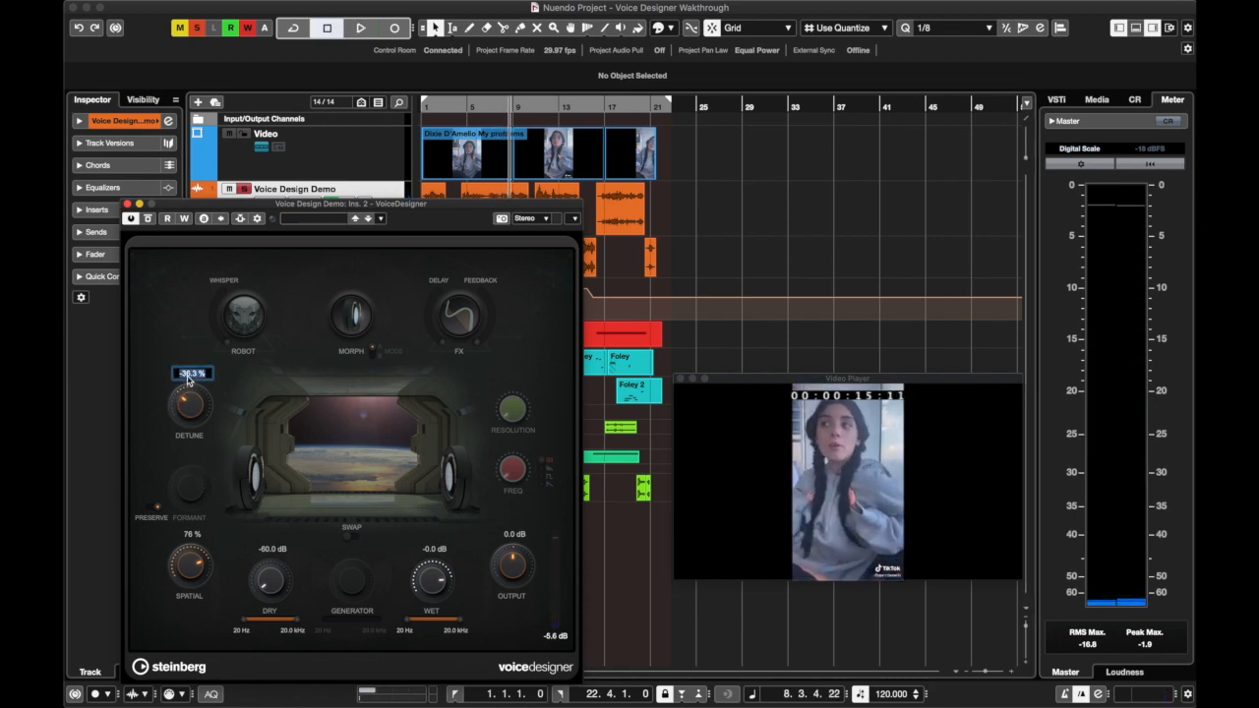
{"action": "type", "text": "0"}
{"action": "key", "text": "Return"}
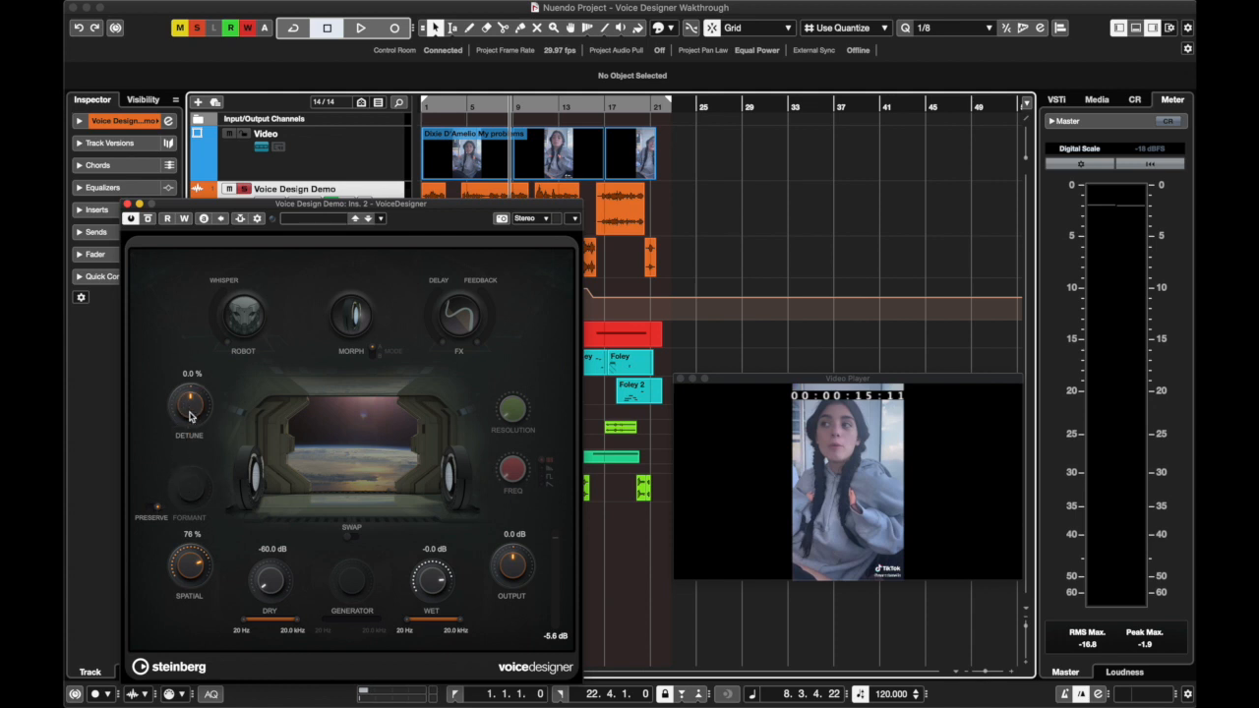
With Preserve on, play from around bar 4, sweeping Detune from a high positive setting down to about -65.7 %
{"action": "left_click_drag", "start_coordinate": [190, 414], "coordinate": [192, 384]}
{"action": "left_click", "coordinate": [460, 104]}
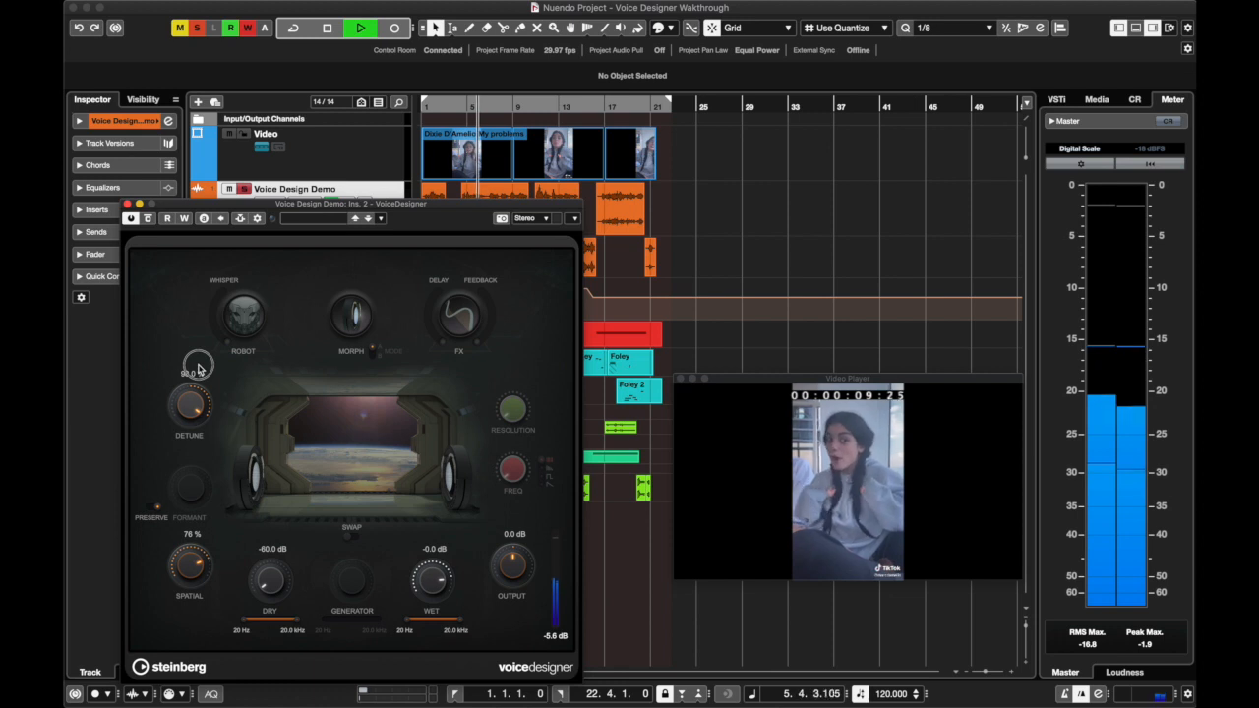
{"action": "left_click_drag", "start_coordinate": [198, 369], "coordinate": [211, 504]}
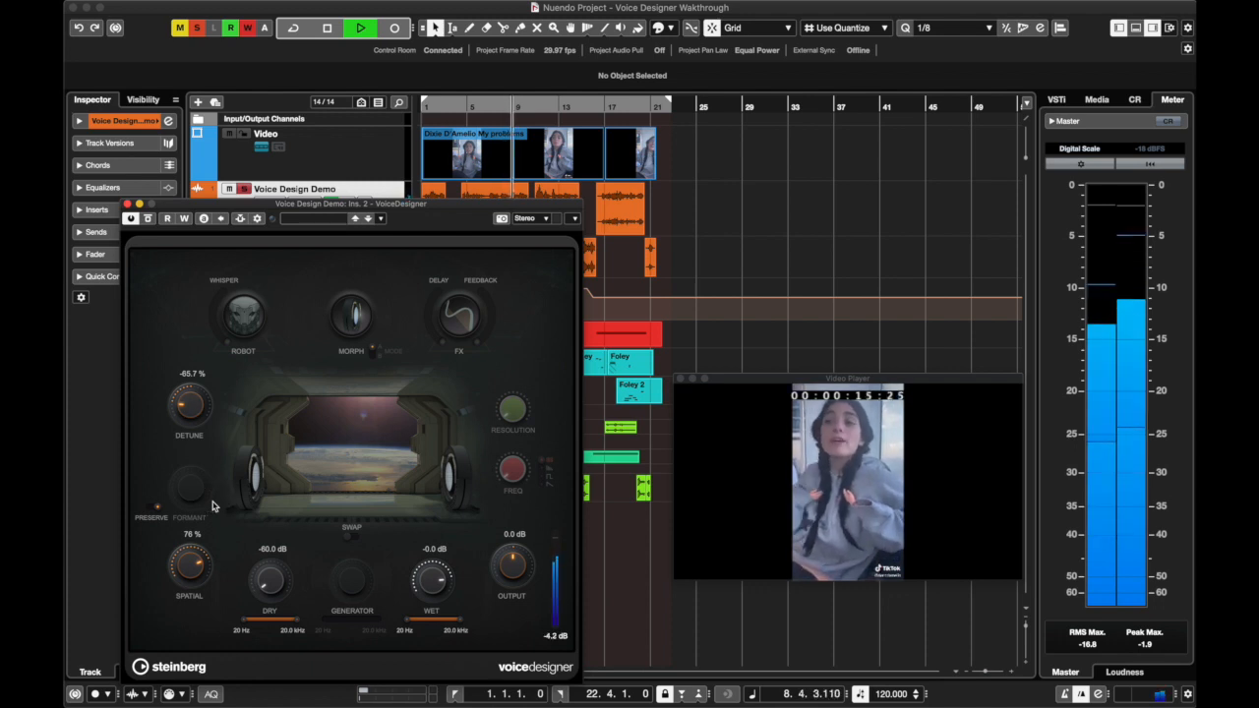
{"action": "key", "text": "space"}
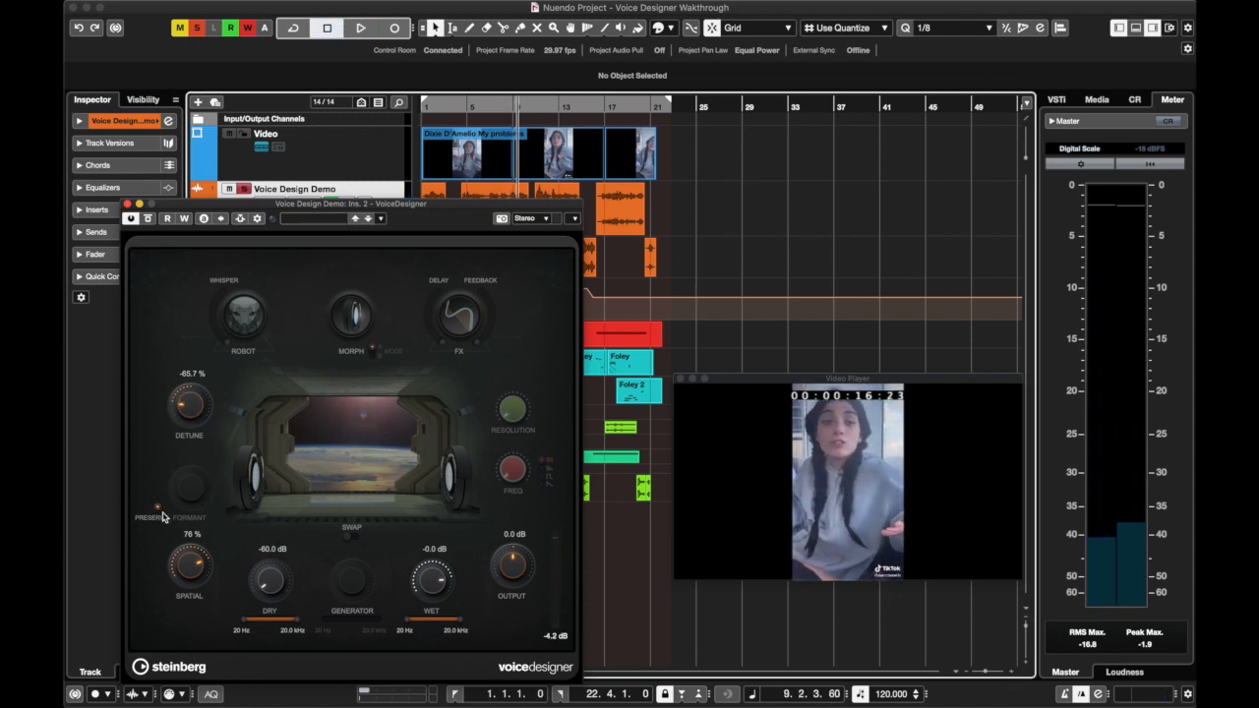
Set Detune to 0 % and turn off formant Preserve
{"action": "left_click", "coordinate": [192, 374]}
{"action": "type", "text": "0"}
{"action": "key", "text": "Return"}
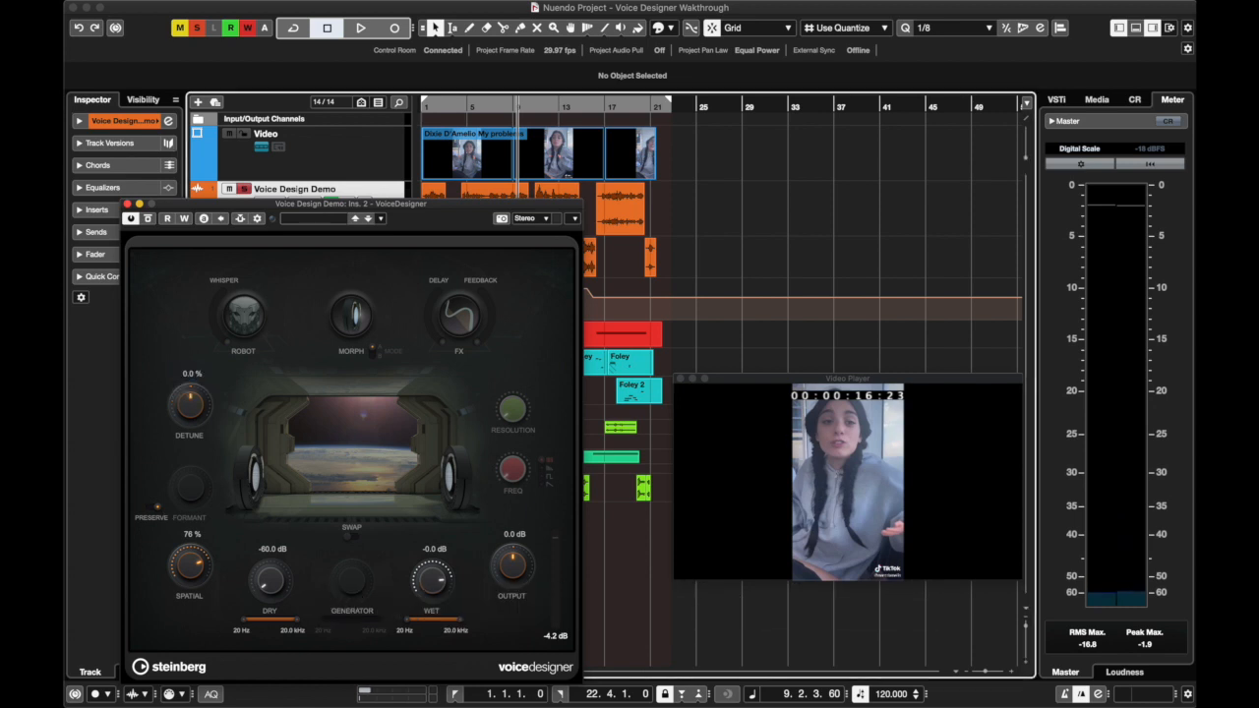
{"action": "left_click", "coordinate": [156, 509]}
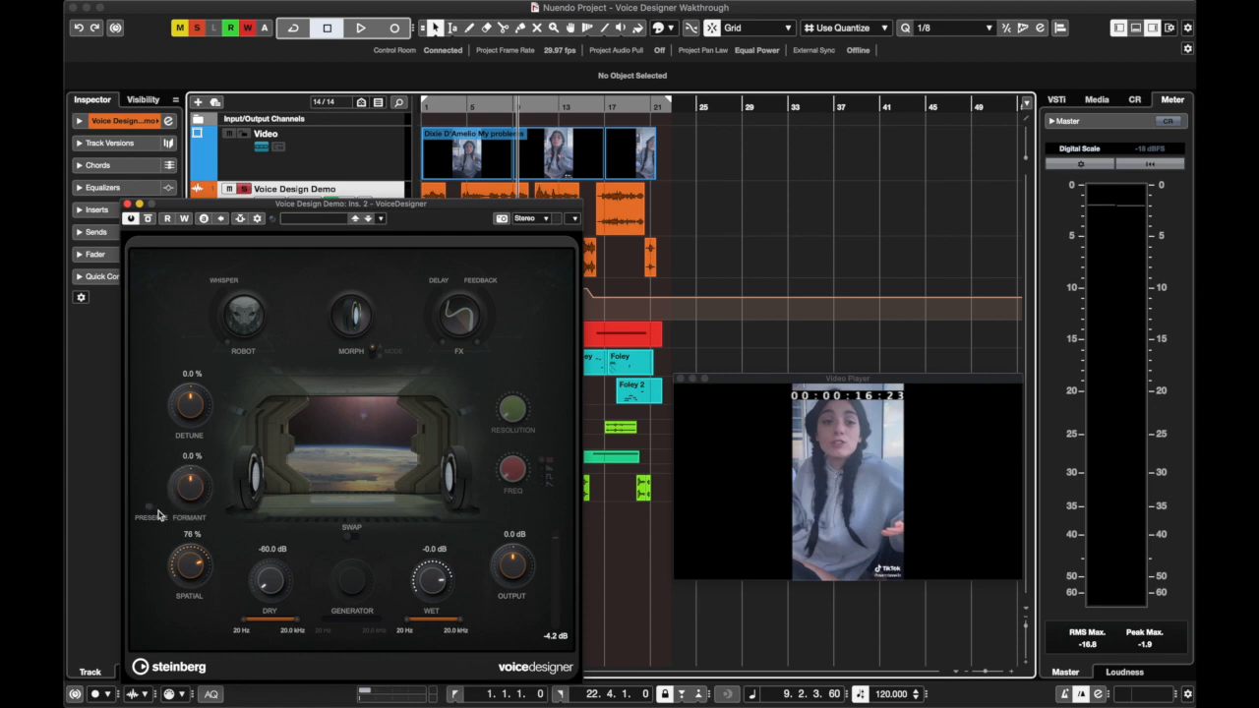
Set Spatial to 0 %, play the voice from the project start and raise Spatial to 100 % during playback
{"action": "left_click_drag", "start_coordinate": [466, 106], "coordinate": [419, 110]}
{"action": "left_click", "coordinate": [184, 570], "text": "super"}
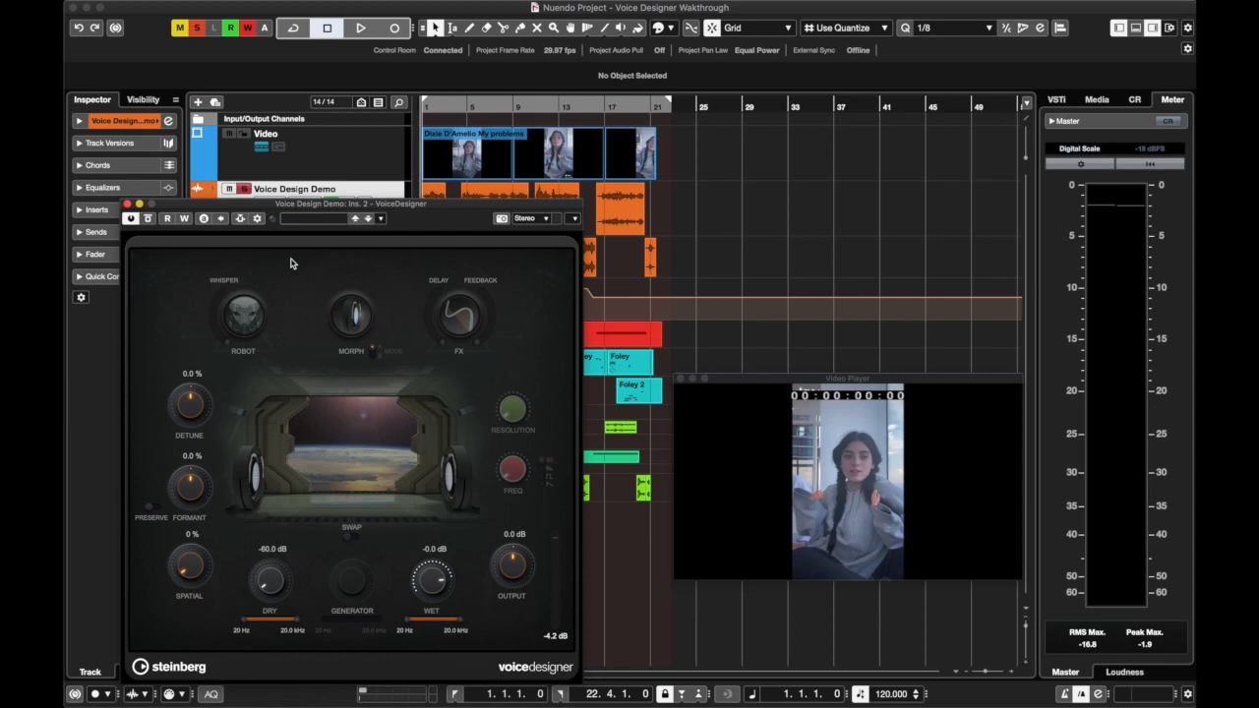
{"action": "key", "text": "space"}
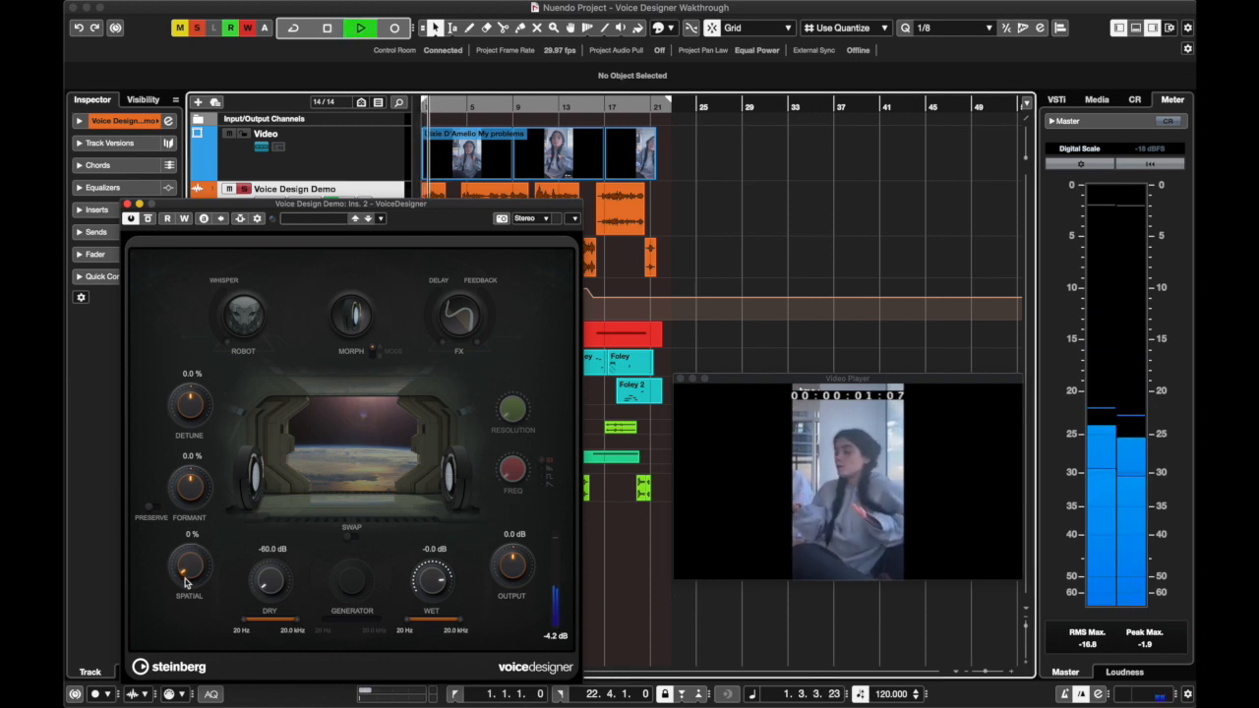
{"action": "left_click_drag", "start_coordinate": [184, 581], "coordinate": [193, 448]}
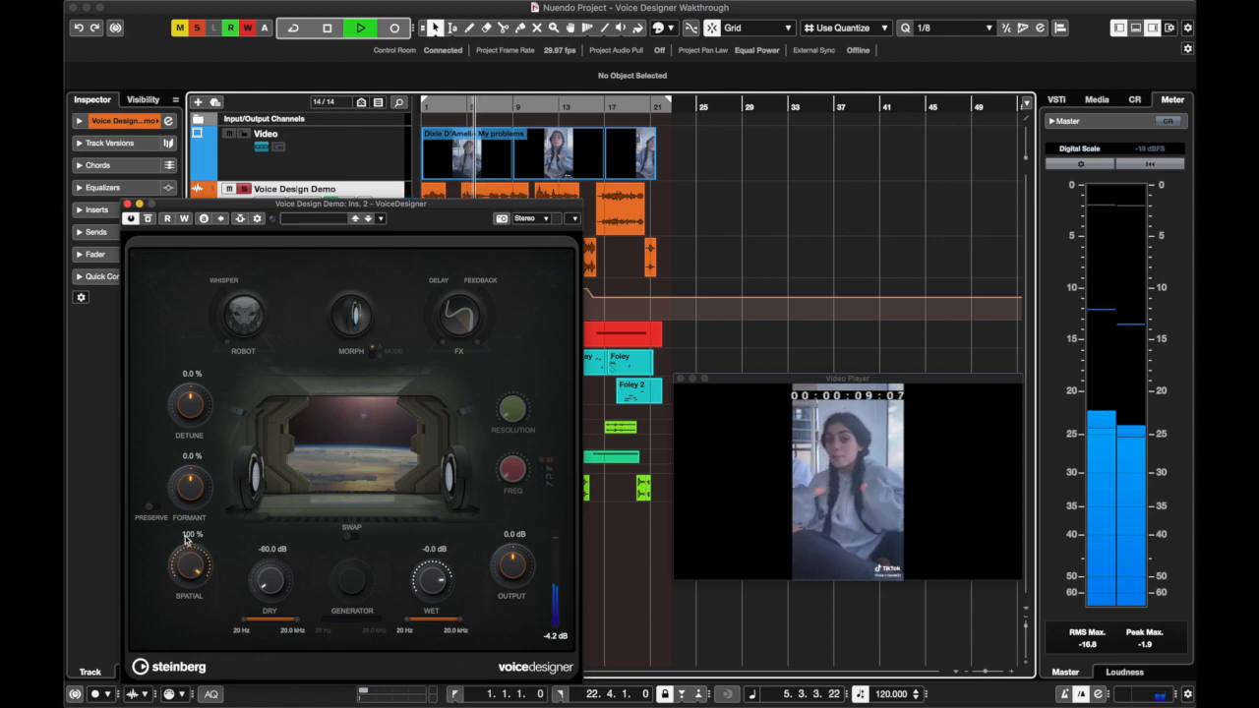
Enable the Robot voice and play the clip while lowering Spatial to 0 %, stopping around bar 8
{"action": "key", "text": "space"}
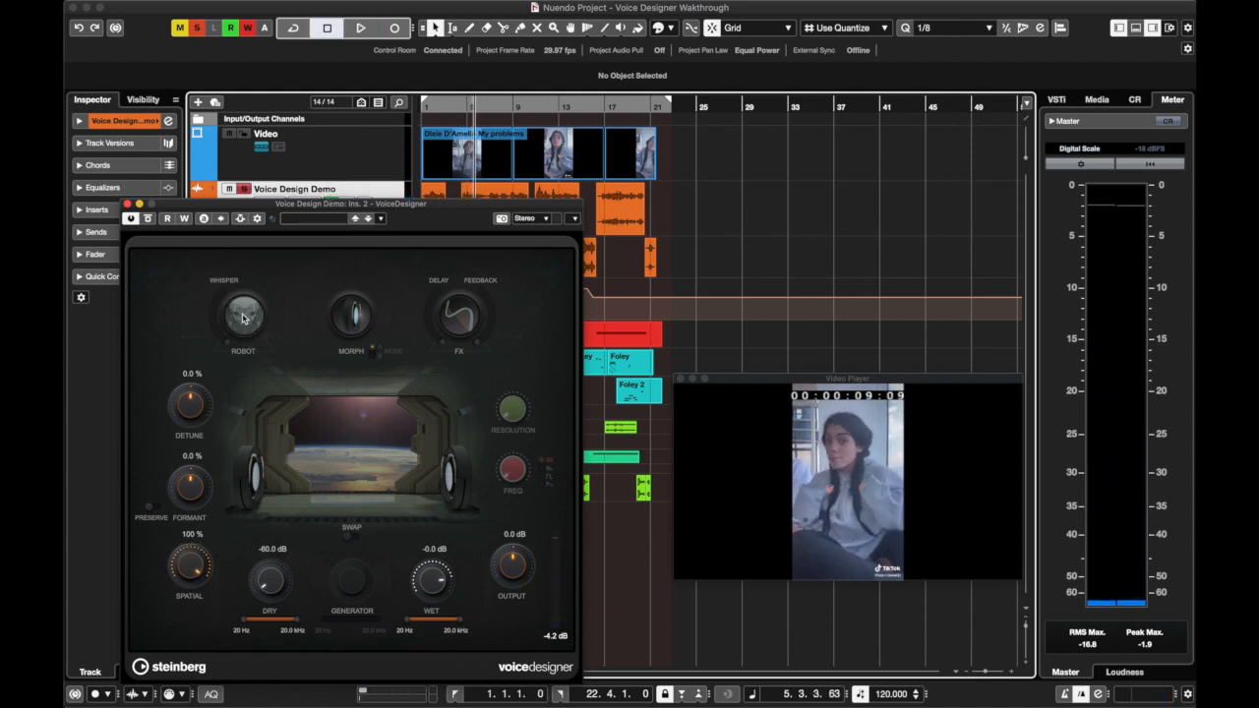
{"action": "left_click", "coordinate": [244, 318]}
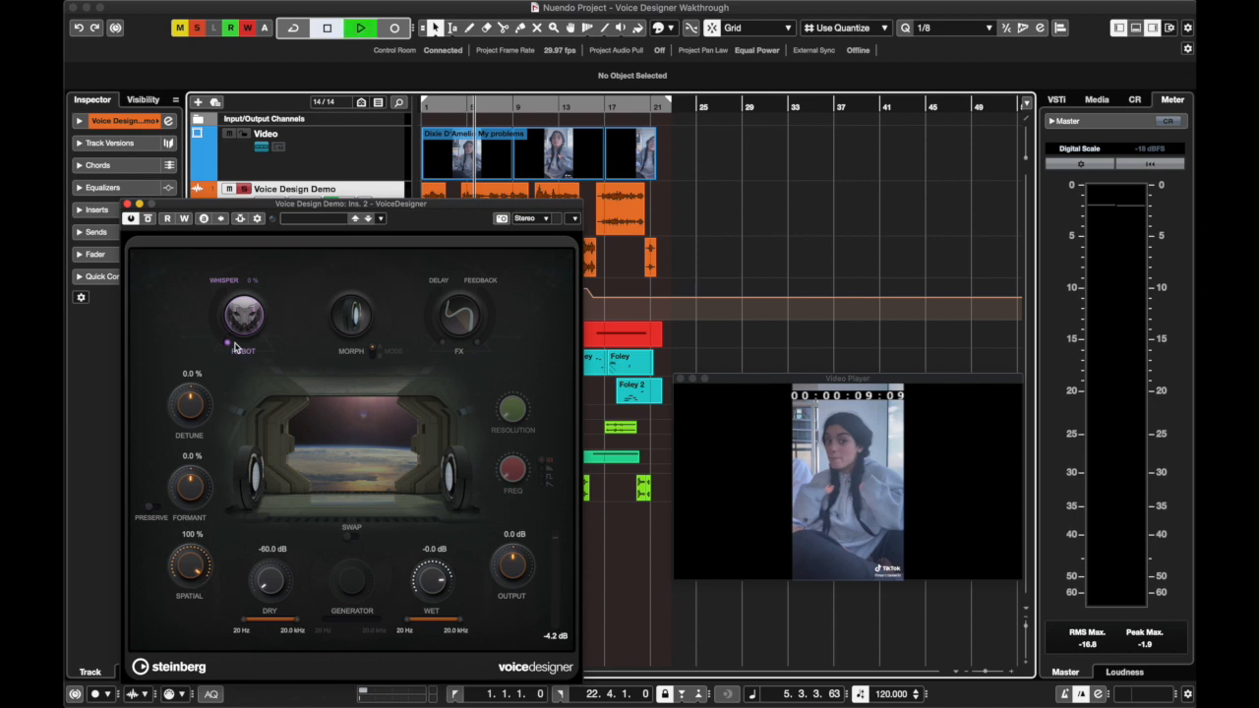
{"action": "key", "text": "space"}
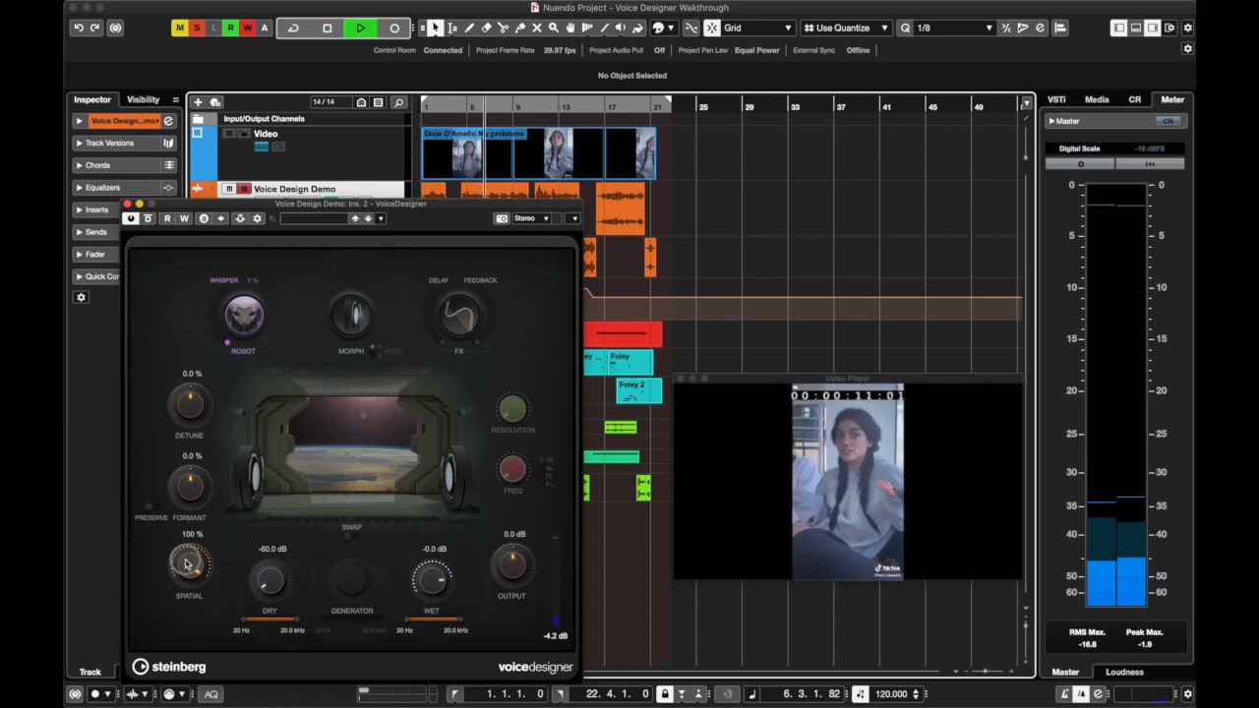
{"action": "left_click_drag", "start_coordinate": [187, 564], "coordinate": [188, 637]}
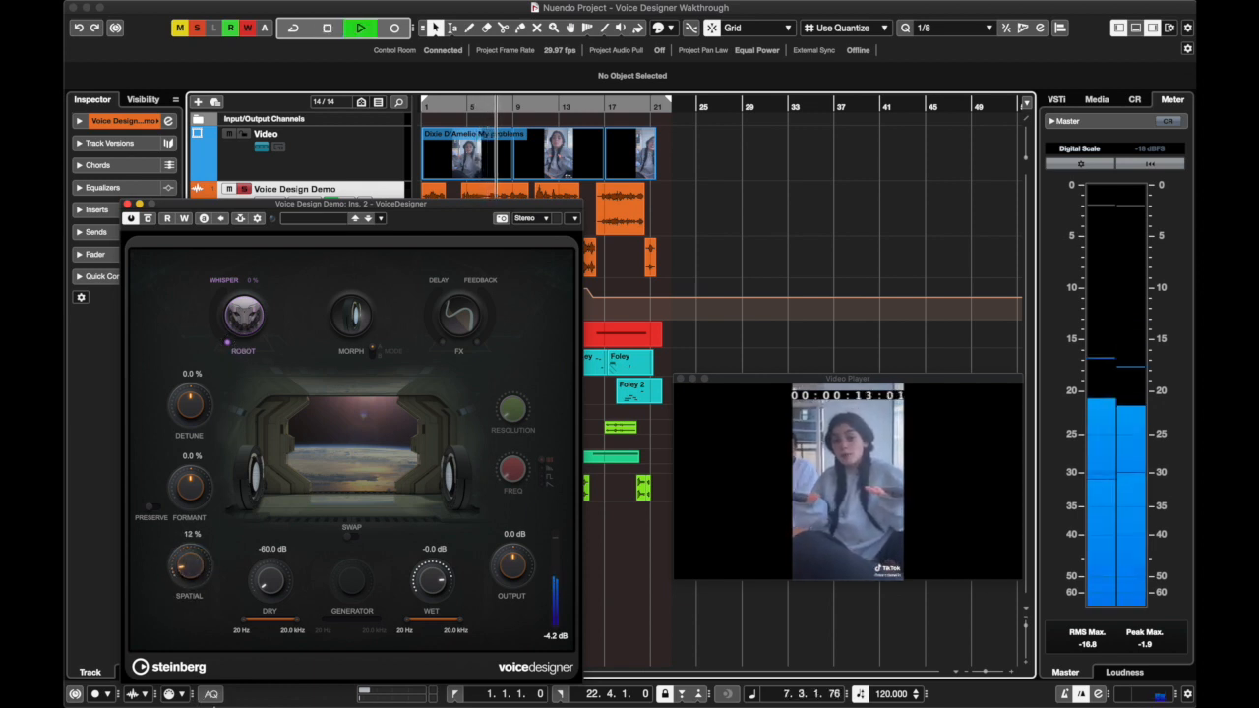
{"action": "left_click_drag", "start_coordinate": [193, 572], "coordinate": [195, 601]}
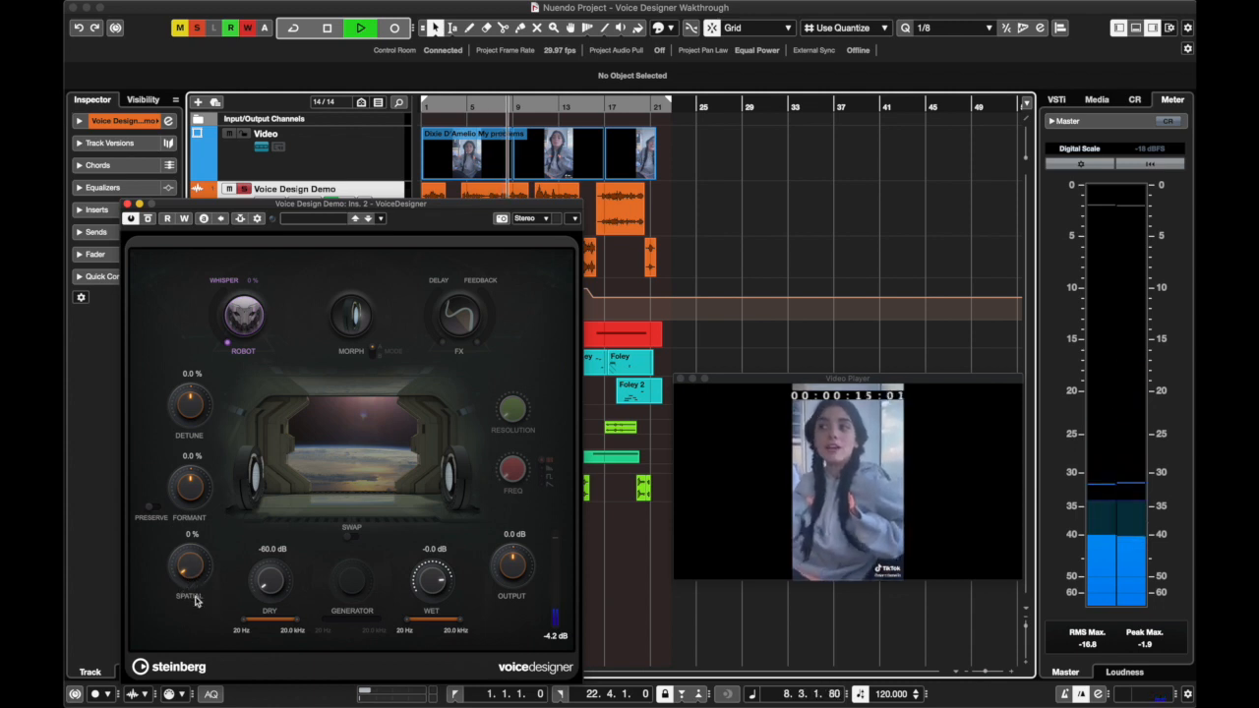
{"action": "key", "text": "space"}
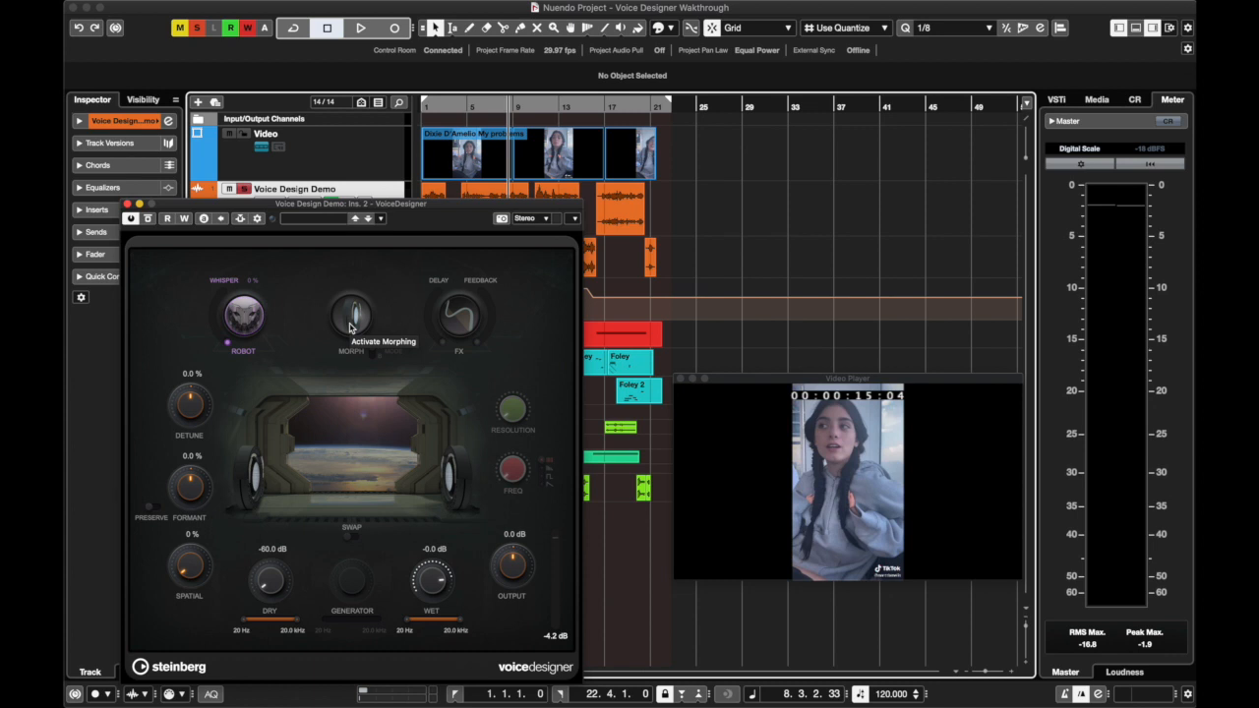
Raise Spatial to 100 % with playback stopped and return it to 0 %
{"action": "left_click_drag", "start_coordinate": [187, 577], "coordinate": [192, 299]}
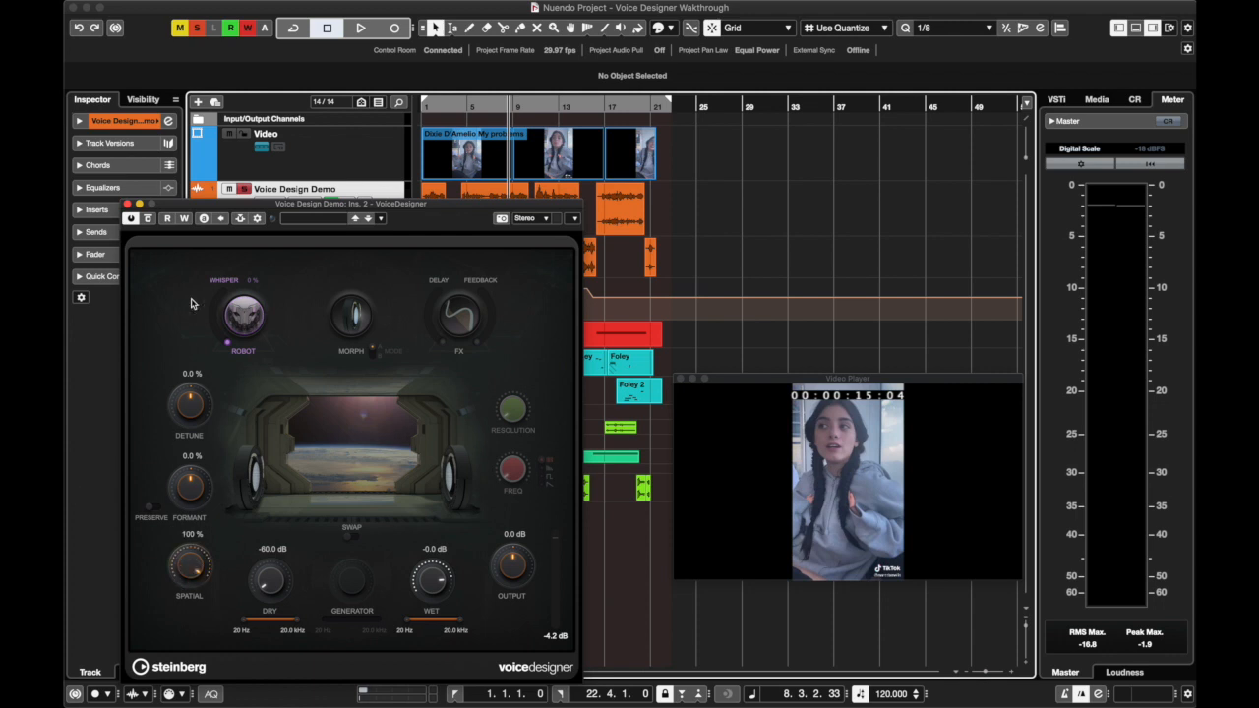
{"action": "left_click", "coordinate": [191, 536]}
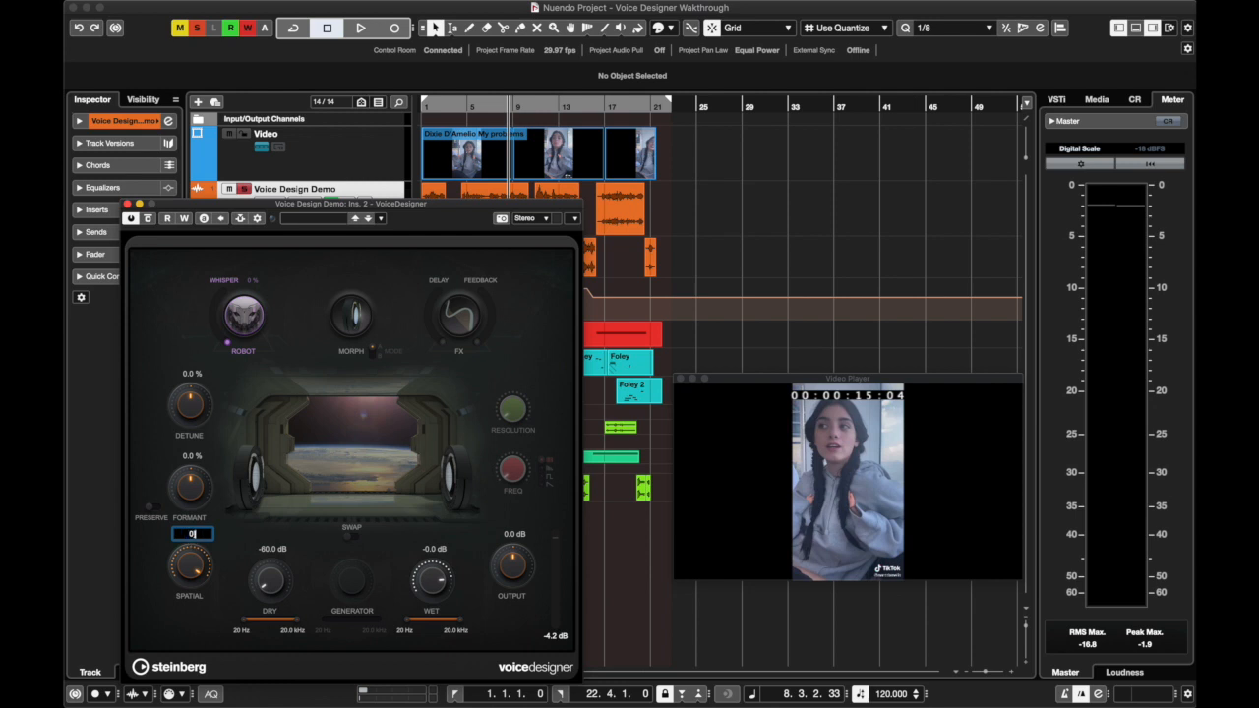
{"action": "key", "text": "Return"}
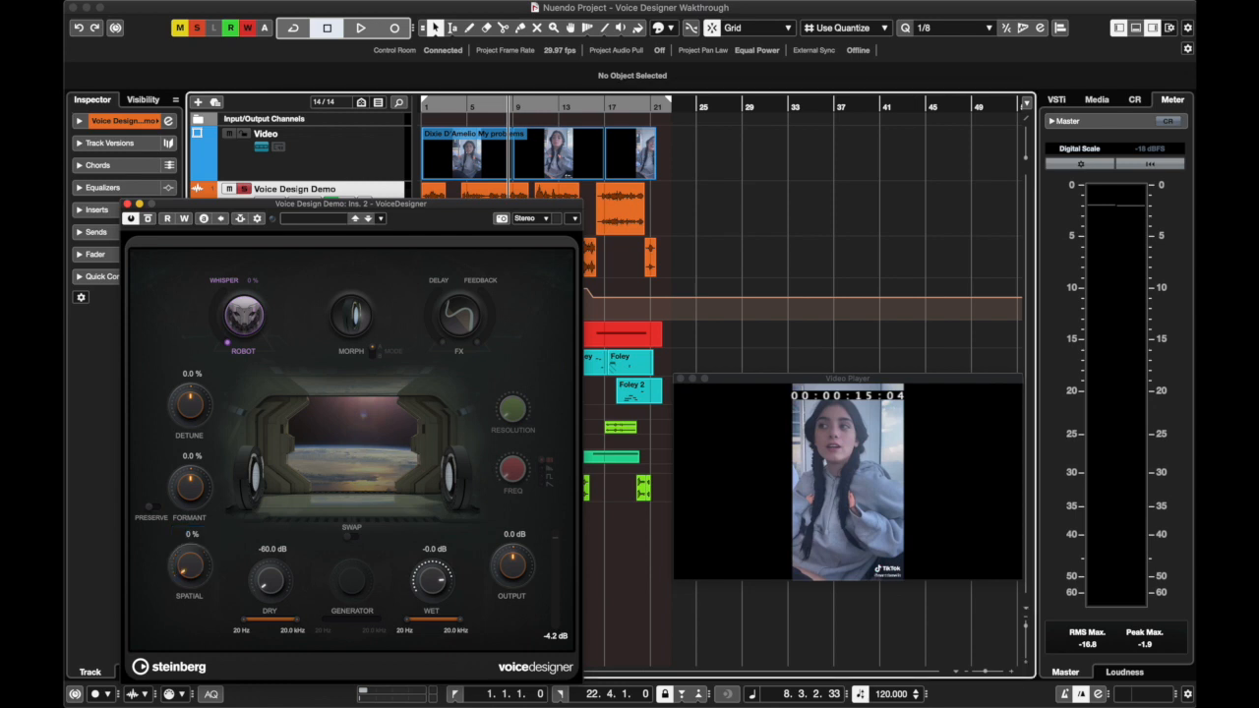
Lower the Wet level to -60.0 dB and raise the Dry level to -9.2 dB
{"action": "left_click", "coordinate": [433, 551]}
{"action": "left_click", "coordinate": [334, 565]}
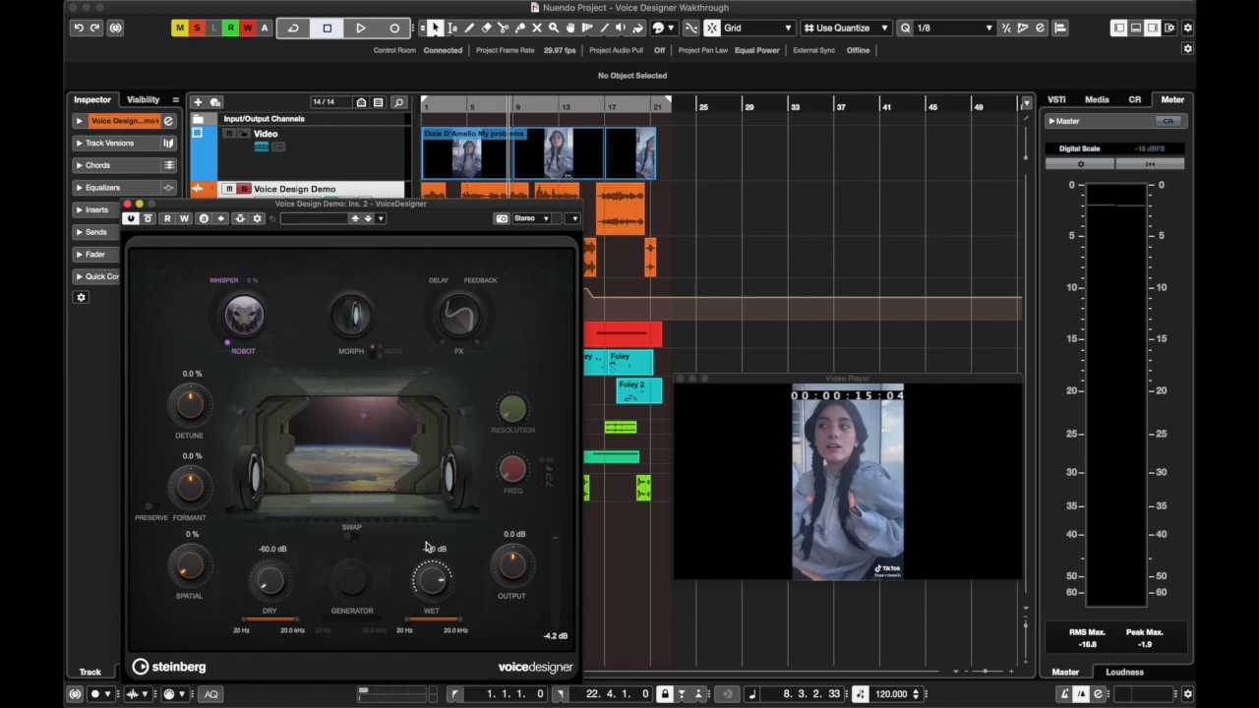
{"action": "left_click_drag", "start_coordinate": [433, 576], "coordinate": [404, 702]}
{"action": "left_click_drag", "start_coordinate": [268, 593], "coordinate": [281, 498]}
Play the dry signal from the project start, stop around bar 4, and switch Morph on and off again
{"action": "left_click", "coordinate": [426, 106]}
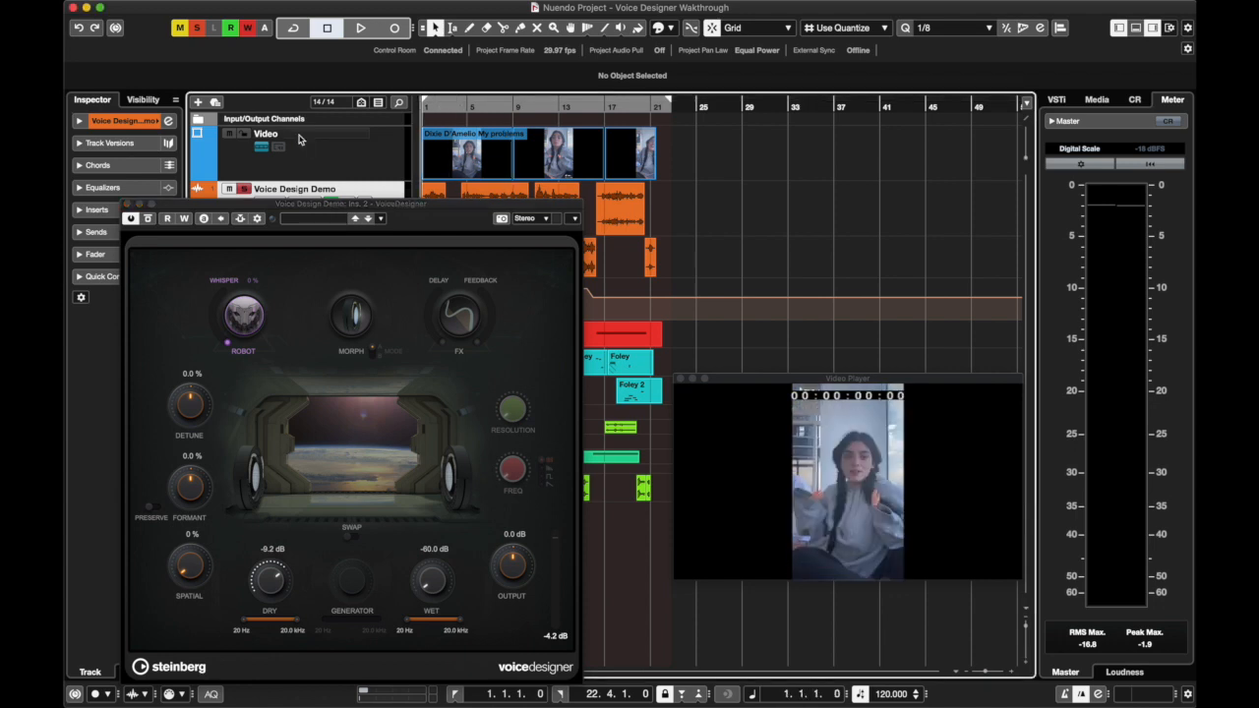
{"action": "key", "text": "space"}
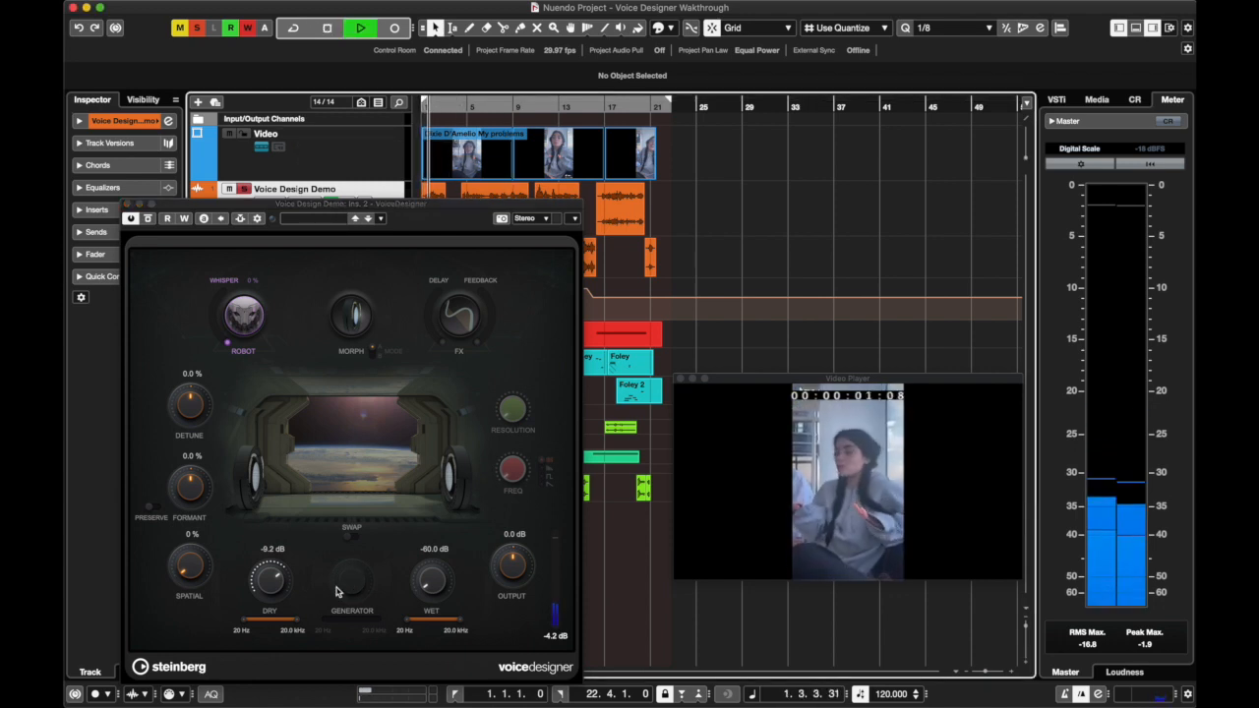
{"action": "left_click", "coordinate": [228, 340]}
{"action": "left_click", "coordinate": [351, 317]}
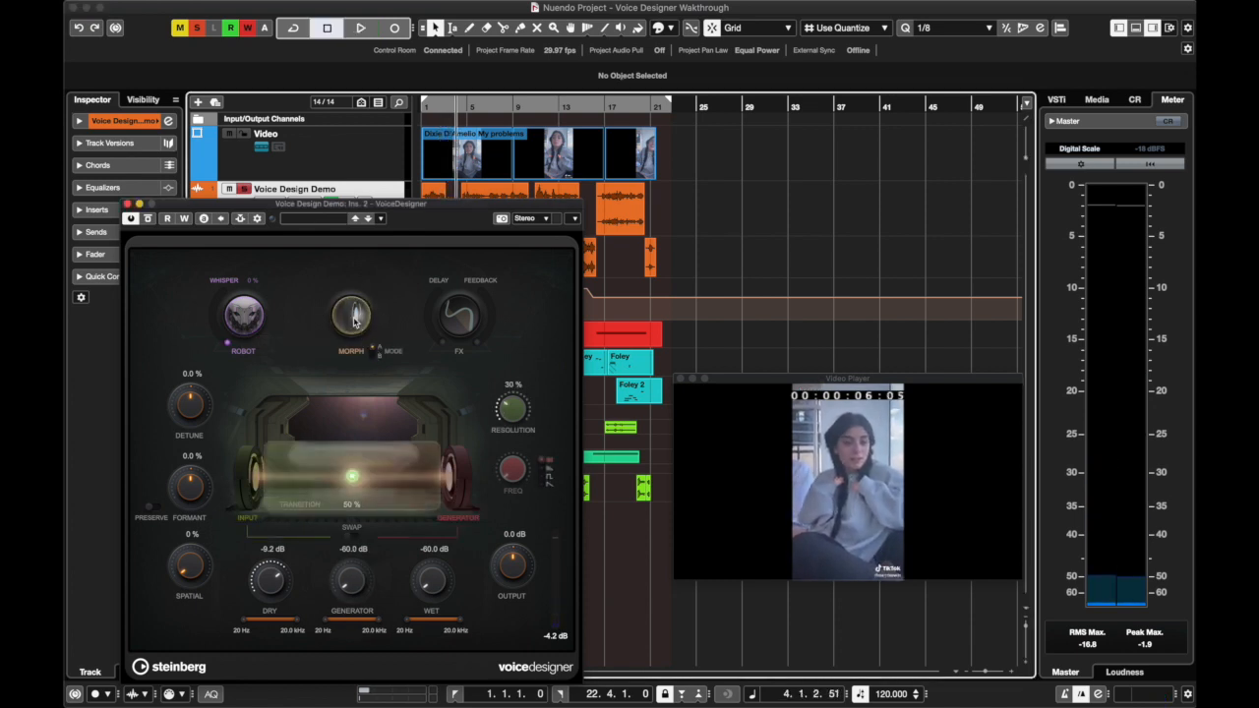
{"action": "left_click", "coordinate": [352, 317]}
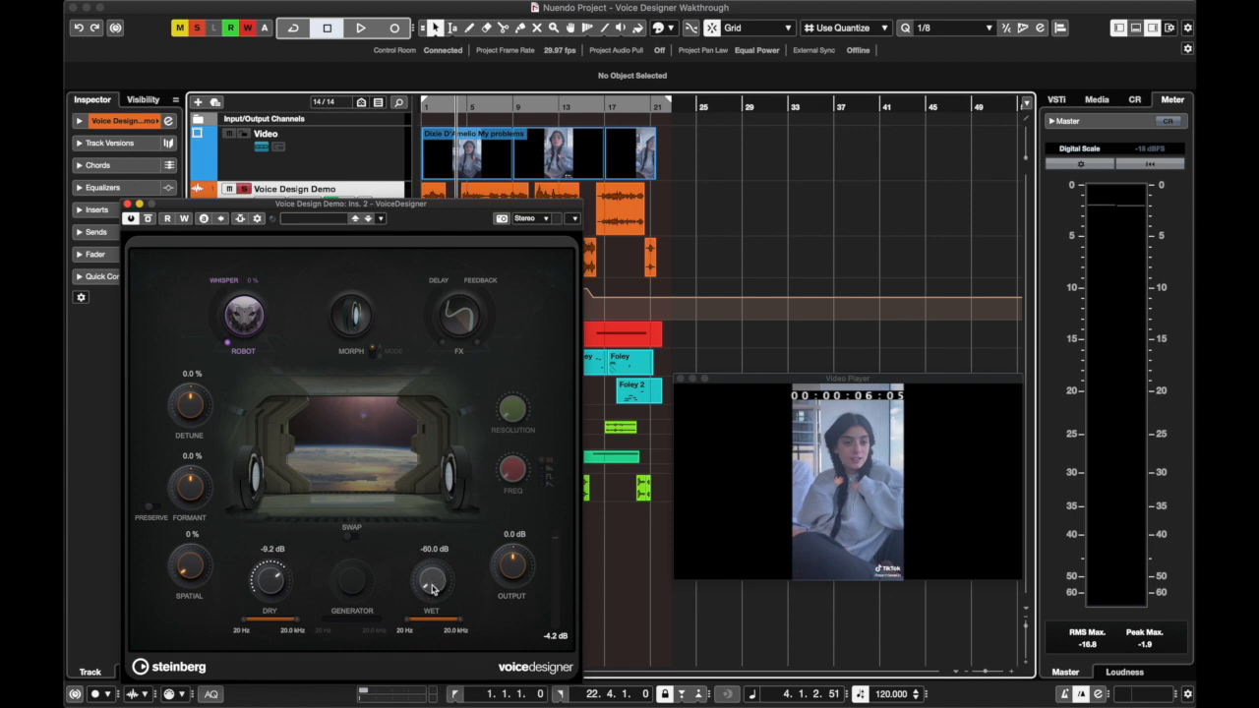
Try the low and high limits of the Dry frequency range, playing from the project start, and keep it at 20 Hz to 20.0 kHz
{"action": "left_click", "coordinate": [243, 623]}
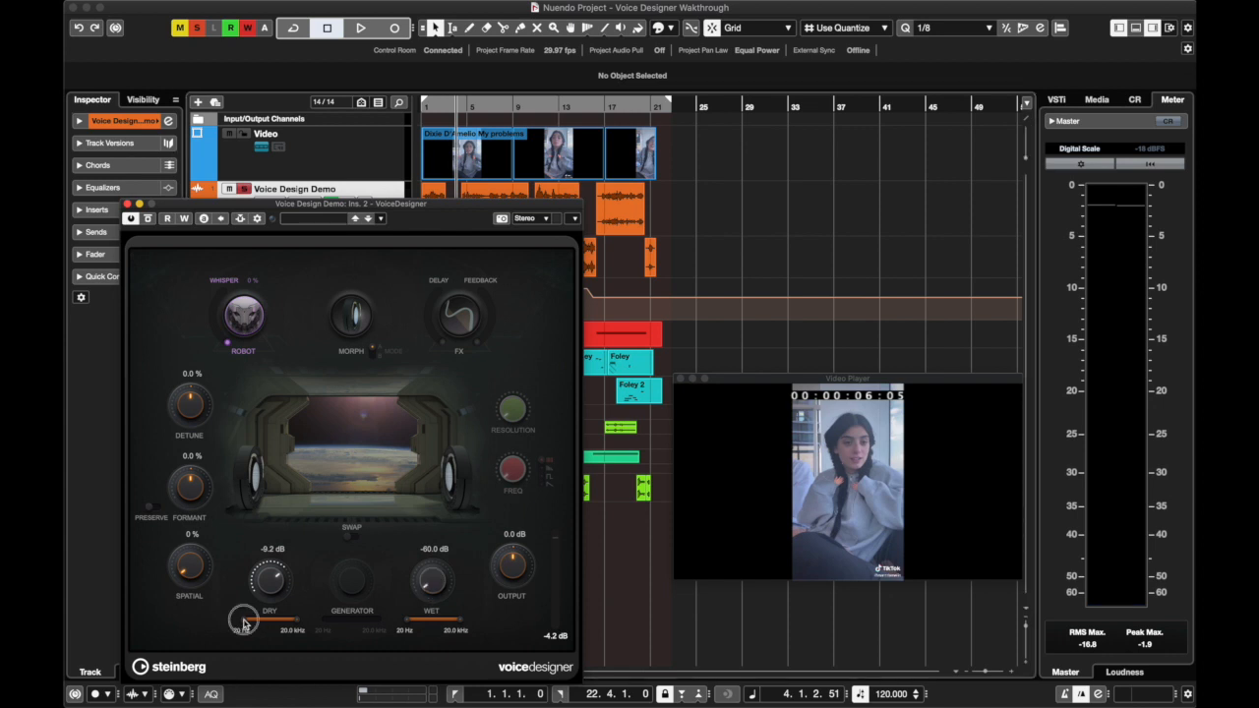
{"action": "mouse_move", "coordinate": [244, 623]}
{"action": "left_mouse_down"}
{"action": "mouse_move", "coordinate": [267, 618]}
{"action": "mouse_move", "coordinate": [239, 617]}
{"action": "left_mouse_up"}
{"action": "left_click", "coordinate": [425, 106]}
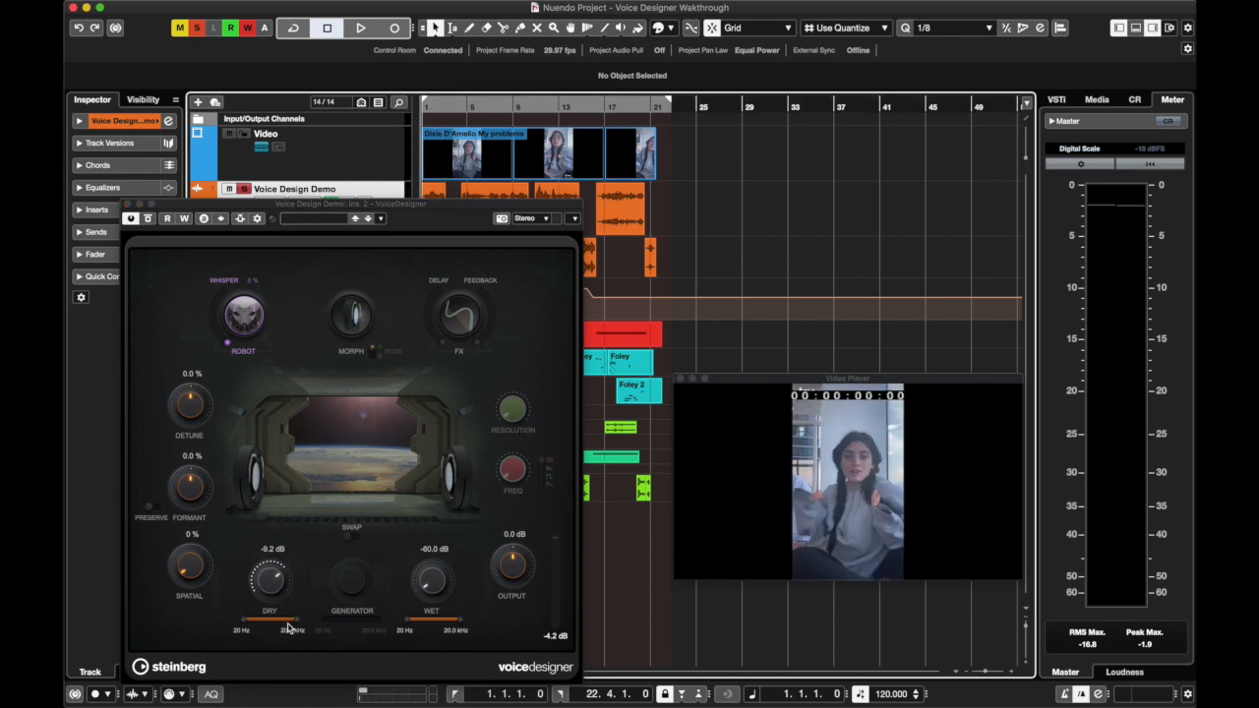
{"action": "mouse_move", "coordinate": [298, 623]}
{"action": "left_mouse_down"}
{"action": "mouse_move", "coordinate": [236, 623]}
{"action": "mouse_move", "coordinate": [299, 624]}
{"action": "left_mouse_up"}
{"action": "key", "text": "space"}
{"action": "key", "text": "space"}
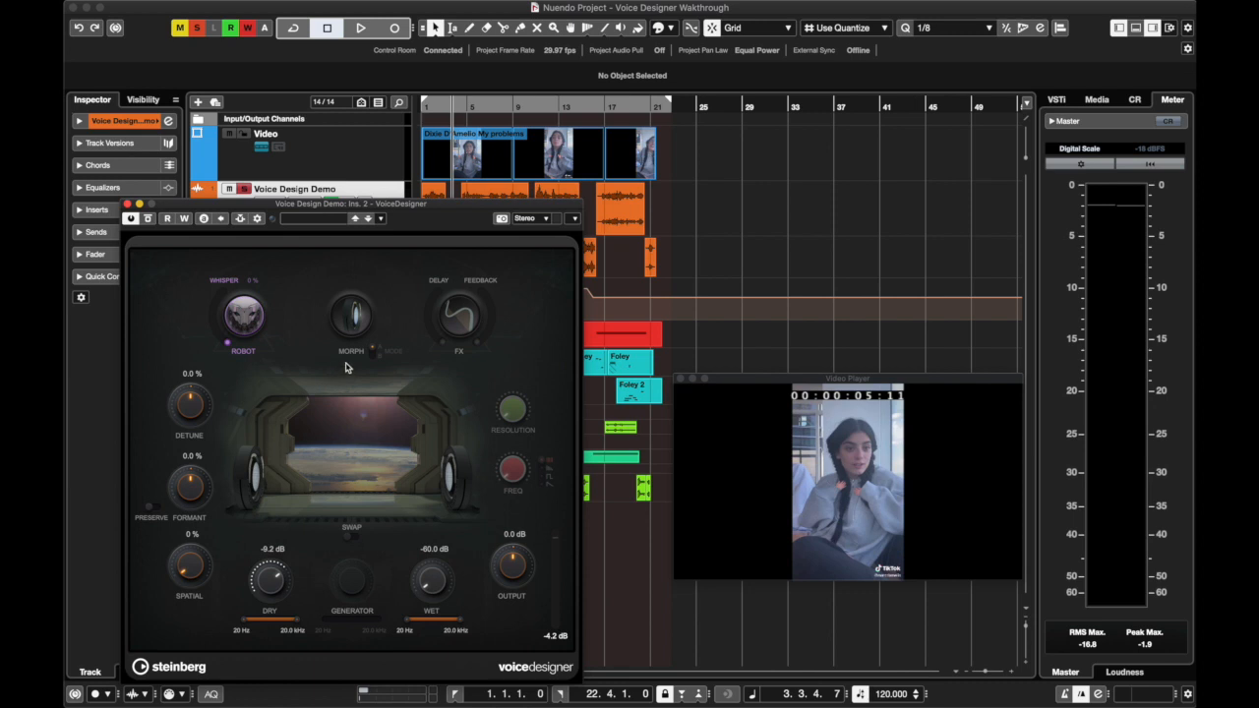
Raise the Robot voice's Whisper amount and lower the Dry level to -60.0 dB
{"action": "left_click", "coordinate": [234, 313]}
{"action": "double_click", "coordinate": [276, 549]}
{"action": "type", "text": "0"}
{"action": "key", "text": "Return"}
{"action": "left_click_drag", "start_coordinate": [253, 581], "coordinate": [253, 601]}
Raise the Wet level and set it to 0 dB
{"action": "left_click_drag", "start_coordinate": [440, 586], "coordinate": [433, 492]}
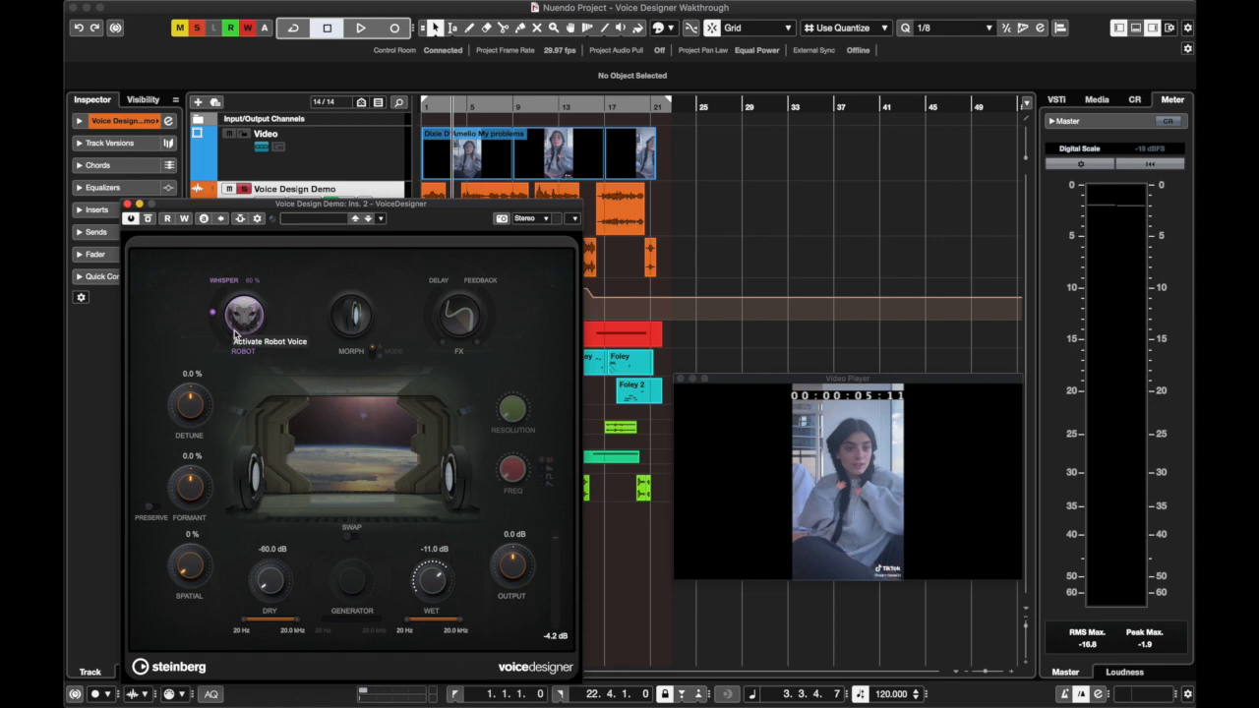
{"action": "double_click", "coordinate": [435, 549]}
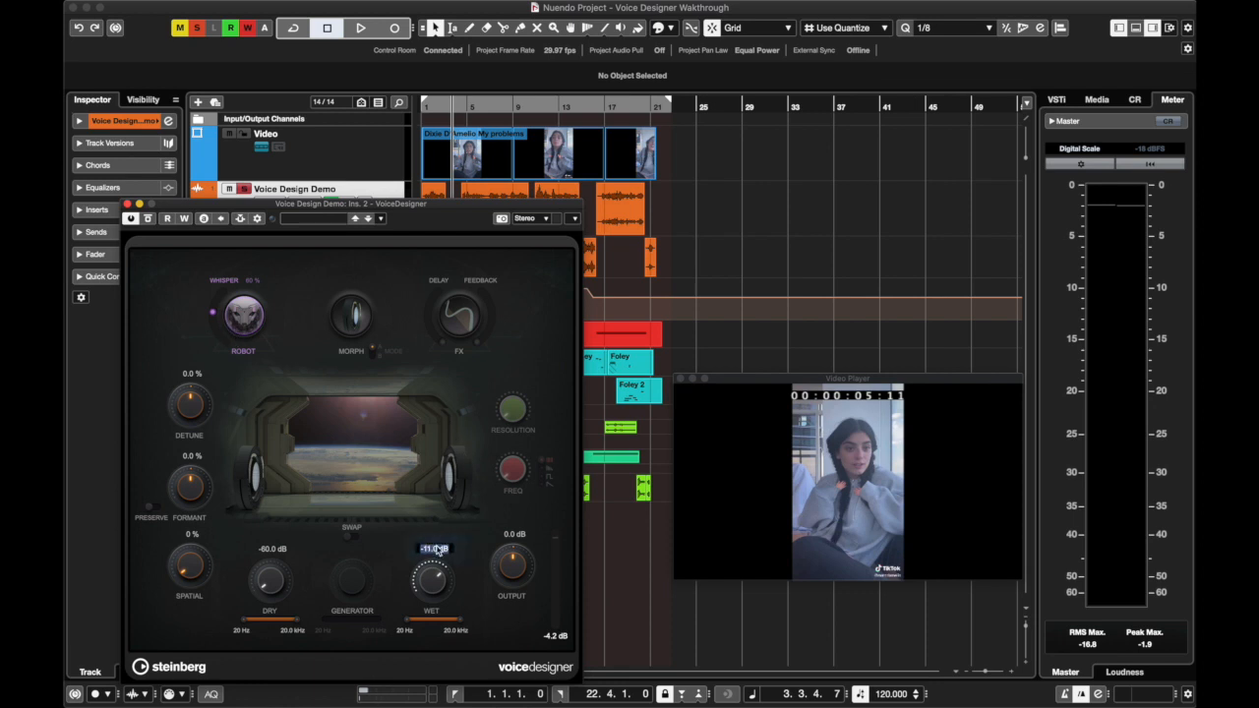
{"action": "type", "text": "0"}
{"action": "key", "text": "Return"}
Play from the project start, try the low and high limits of the Wet frequency range, and restore it to 20 Hz to 20.0 kHz
{"action": "left_click", "coordinate": [435, 106]}
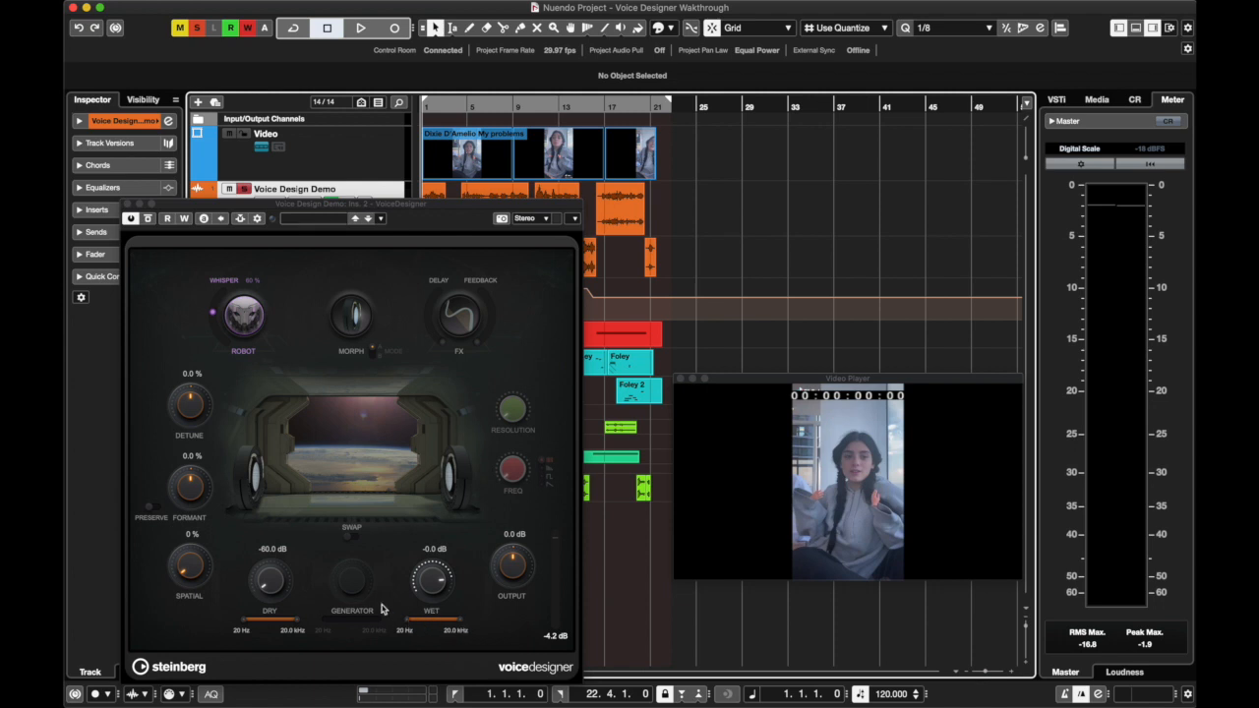
{"action": "key", "text": "space"}
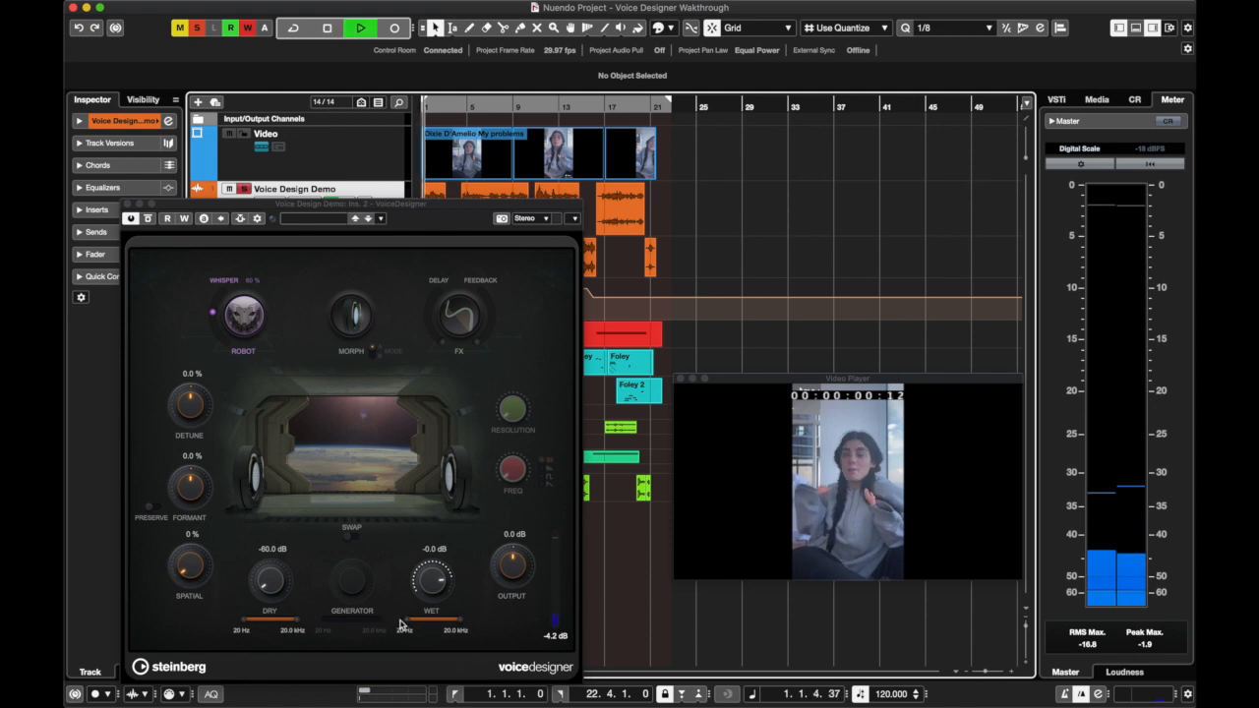
{"action": "left_click", "coordinate": [413, 616]}
{"action": "mouse_move", "coordinate": [421, 623]}
{"action": "left_mouse_down"}
{"action": "mouse_move", "coordinate": [455, 624]}
{"action": "mouse_move", "coordinate": [397, 627]}
{"action": "left_mouse_up"}
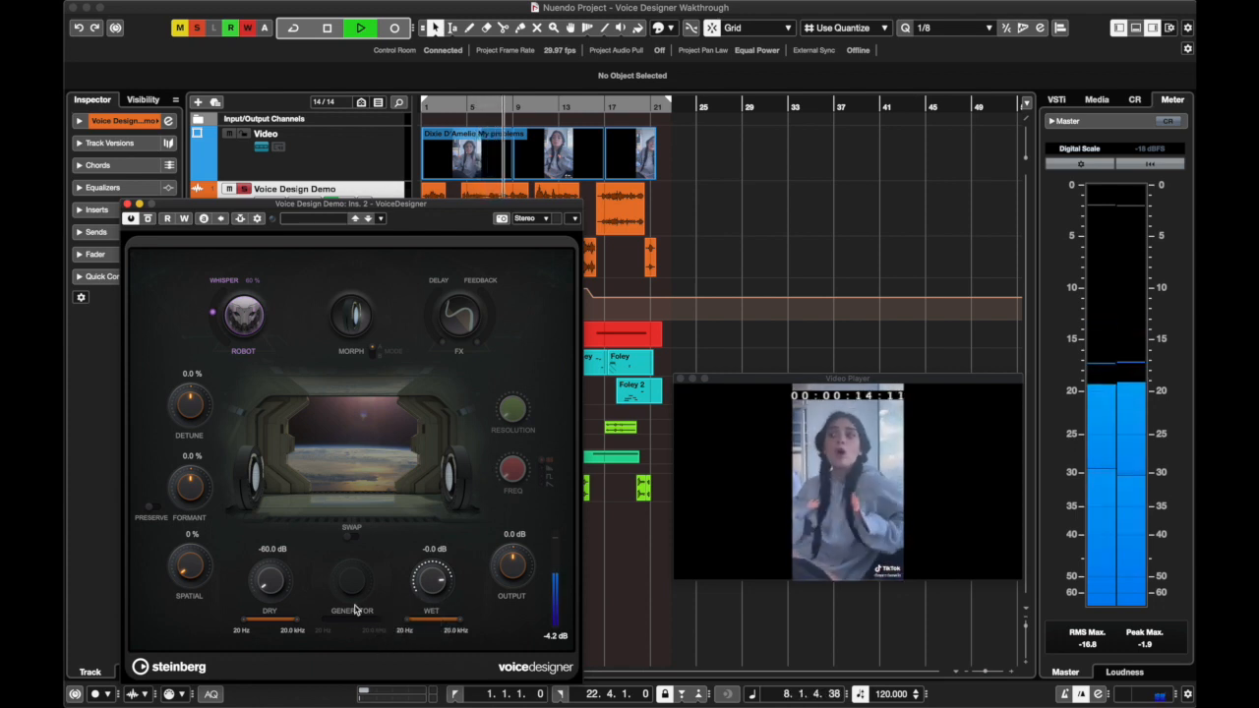
{"action": "key", "text": "space"}
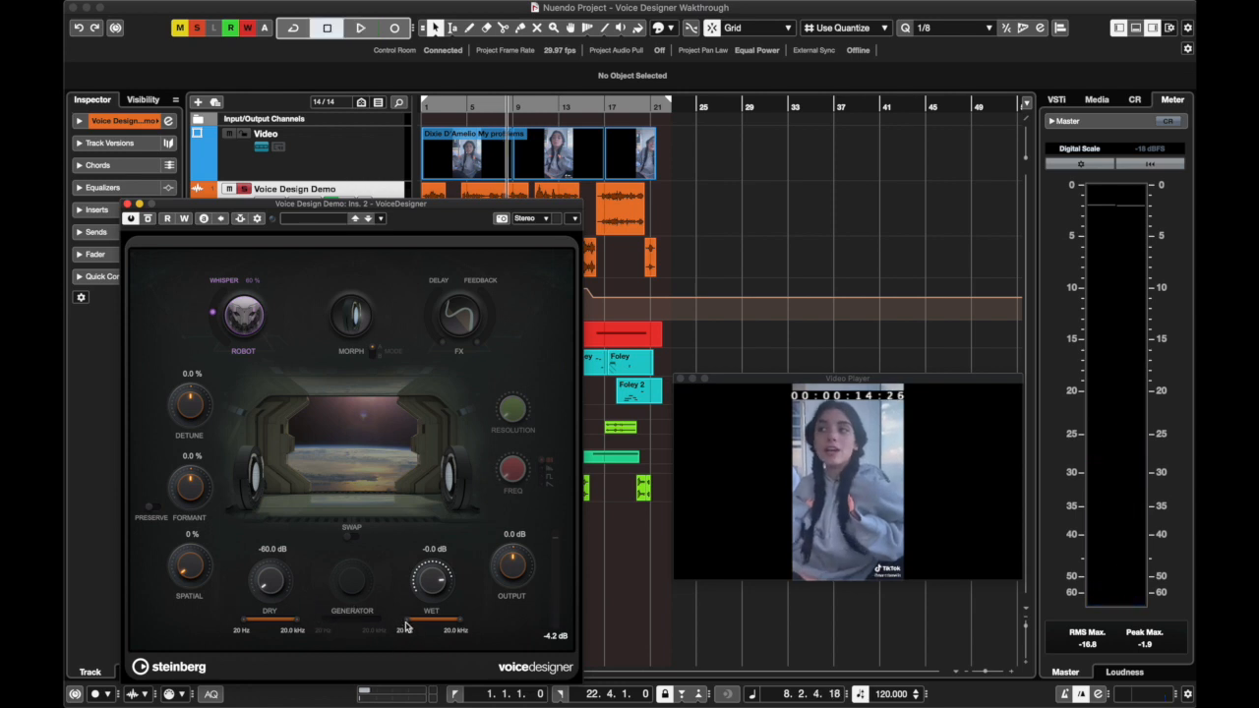
{"action": "left_click_drag", "start_coordinate": [409, 626], "coordinate": [374, 620]}
{"action": "mouse_move", "coordinate": [460, 621]}
{"action": "left_mouse_down"}
{"action": "mouse_move", "coordinate": [435, 626]}
{"action": "mouse_move", "coordinate": [466, 628]}
{"action": "left_mouse_up"}
Lower Whisper to 0 %, return to the project start and raise Whisper to 100 %
{"action": "left_click_drag", "start_coordinate": [213, 311], "coordinate": [208, 467]}
{"action": "left_click", "coordinate": [425, 106]}
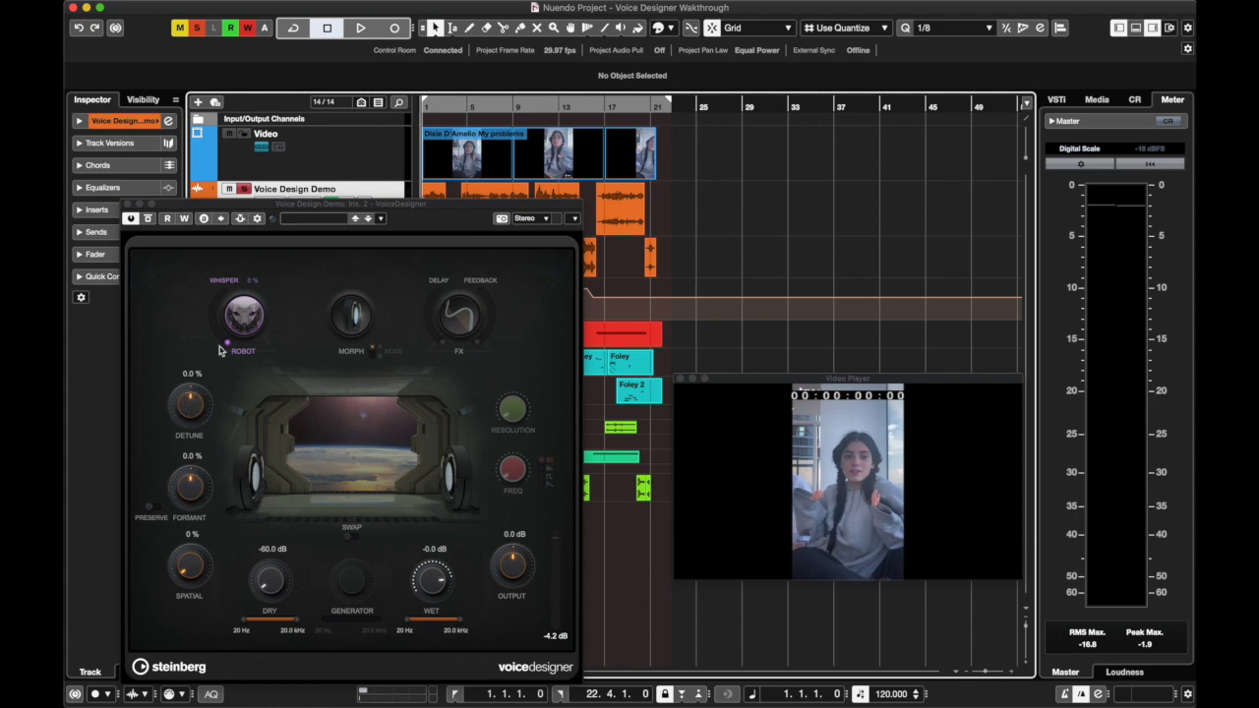
{"action": "left_click", "coordinate": [225, 275]}
Play the whispered voice from the project start while lowering Detune to -43.1 % and Formant to -4.9 %
{"action": "key", "text": "space"}
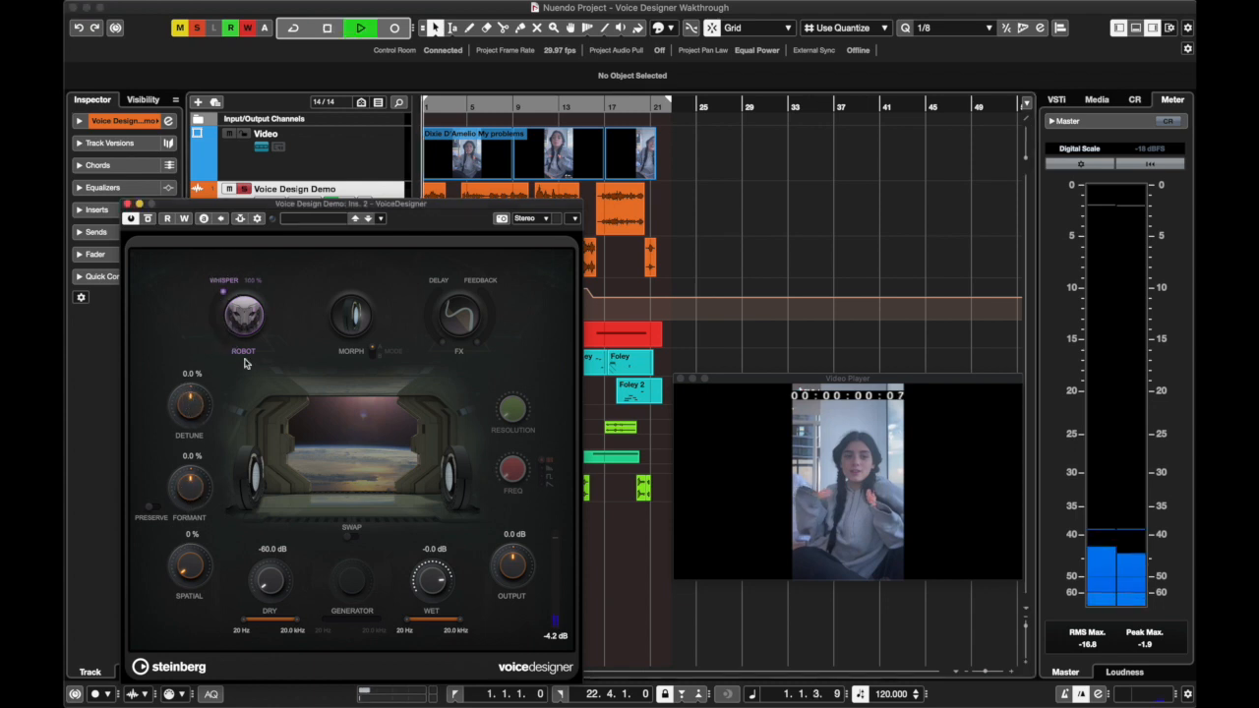
{"action": "left_click_drag", "start_coordinate": [188, 396], "coordinate": [187, 431]}
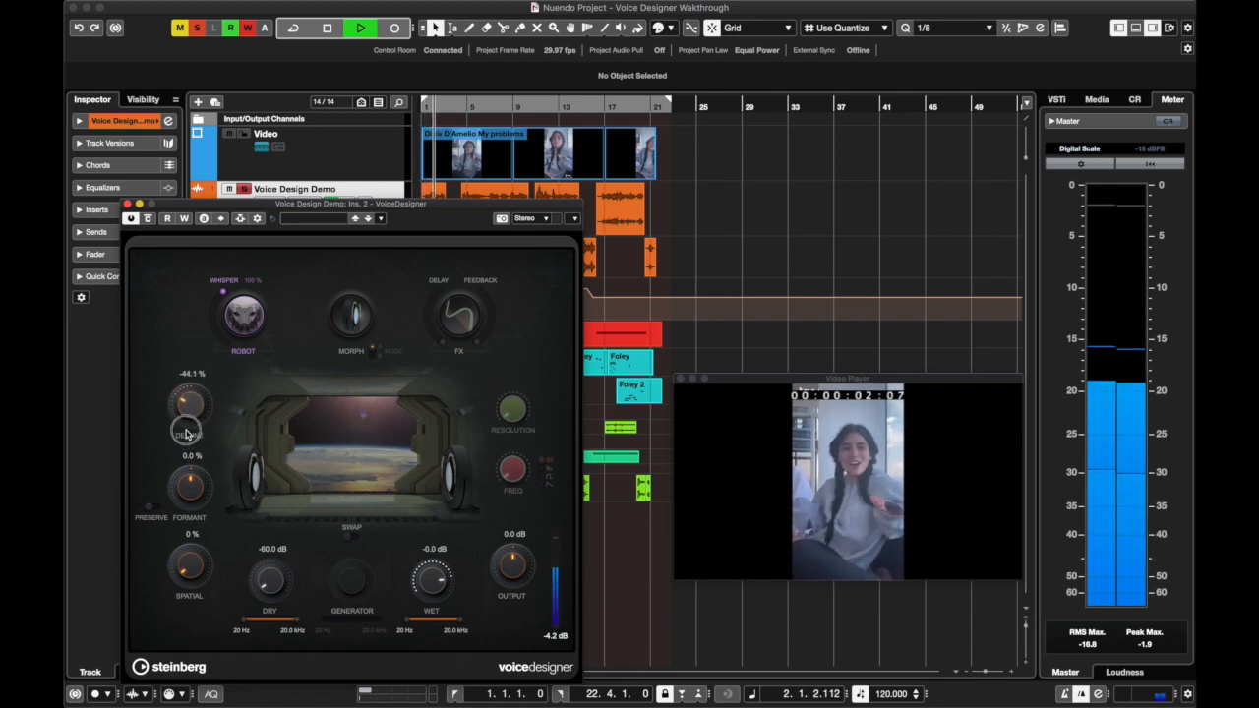
{"action": "mouse_move", "coordinate": [189, 479]}
{"action": "left_mouse_down"}
{"action": "mouse_move", "coordinate": [189, 518]}
{"action": "mouse_move", "coordinate": [189, 485]}
{"action": "left_mouse_up"}
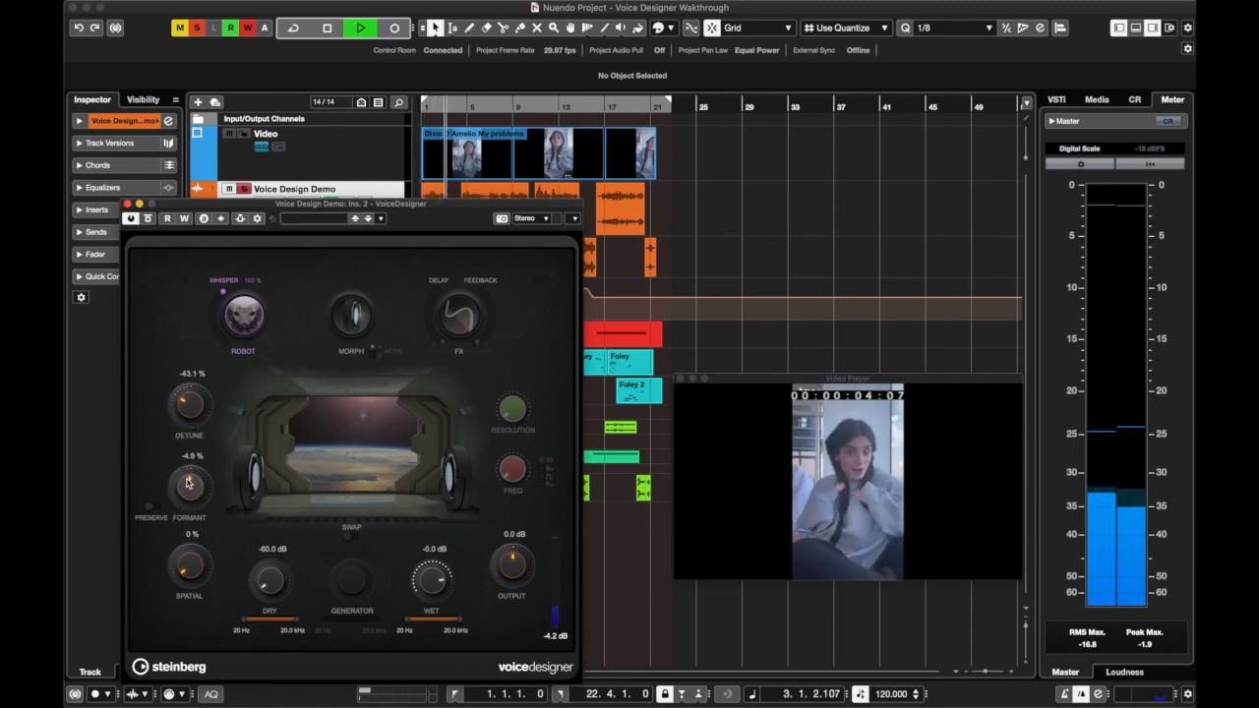
Replay from the project start while trying the Wet range's high frequency limit, and stop around bar 3
{"action": "left_click", "coordinate": [354, 118]}
{"action": "key", "text": "period"}
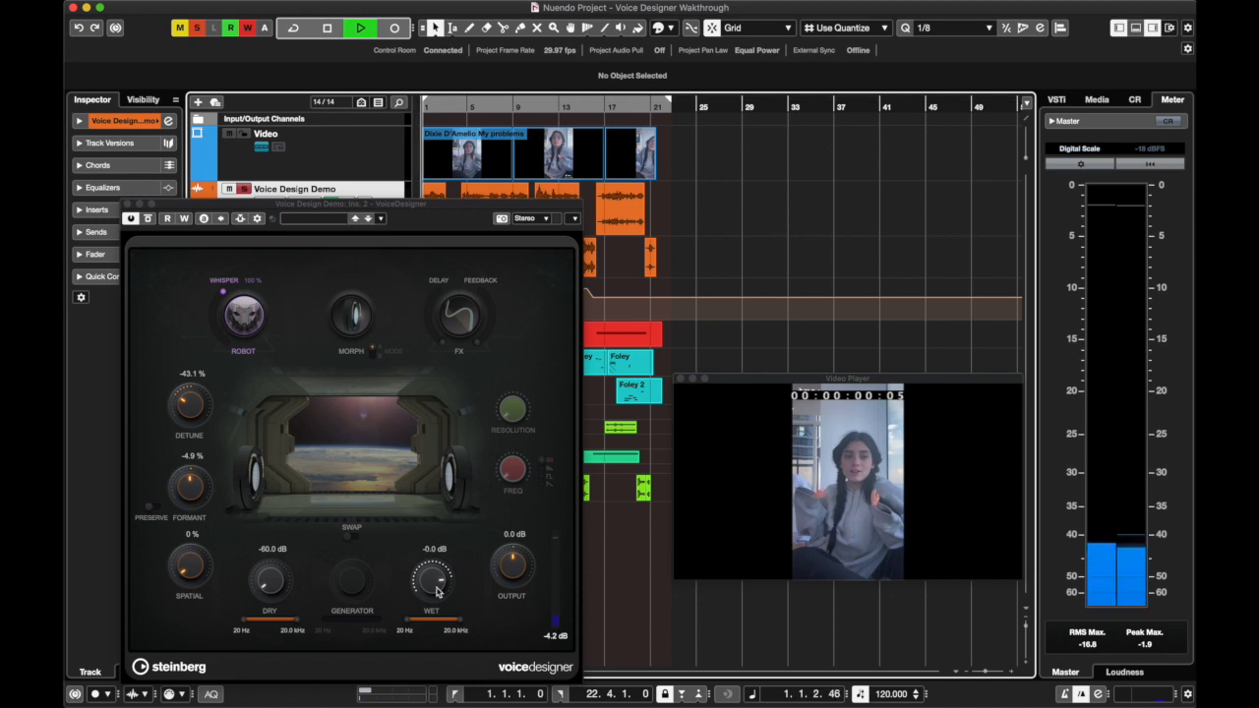
{"action": "left_click_drag", "start_coordinate": [460, 620], "coordinate": [500, 630]}
{"action": "key", "text": "space"}
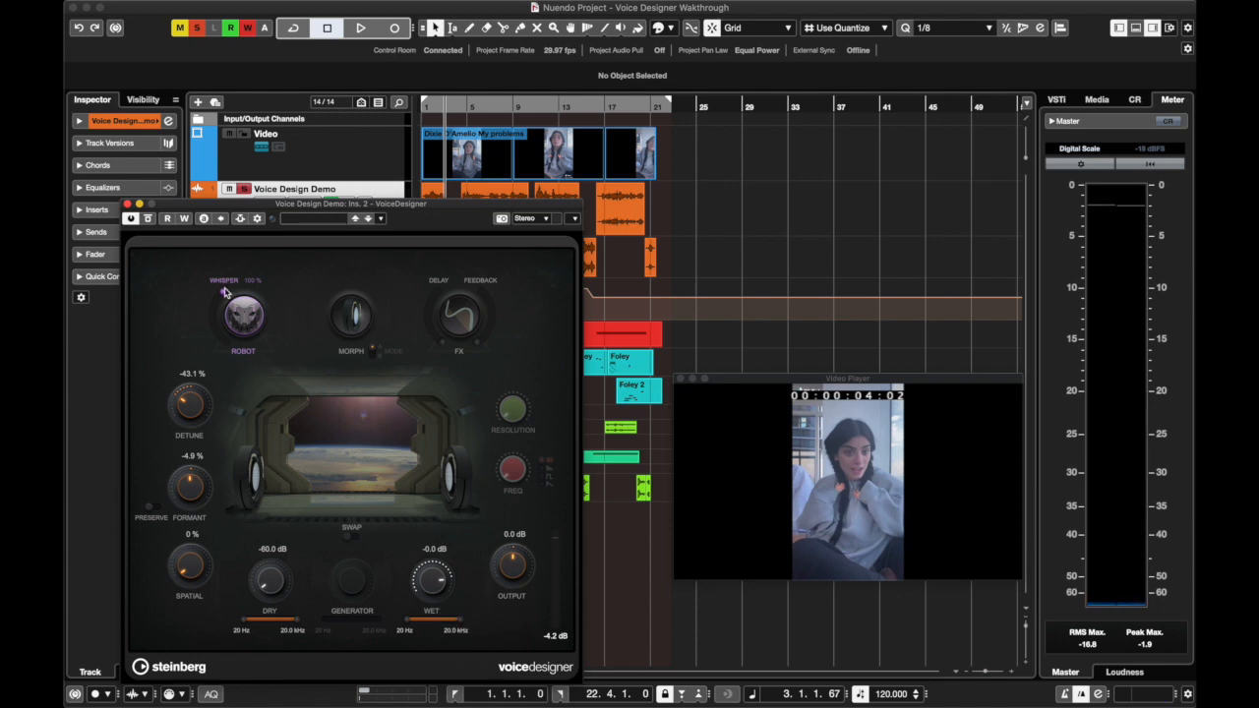
Turn off the Robot voice and resume playback while lowering Output to -4.2 dB, stopping around bar 6
{"action": "left_click_drag", "start_coordinate": [223, 294], "coordinate": [214, 429]}
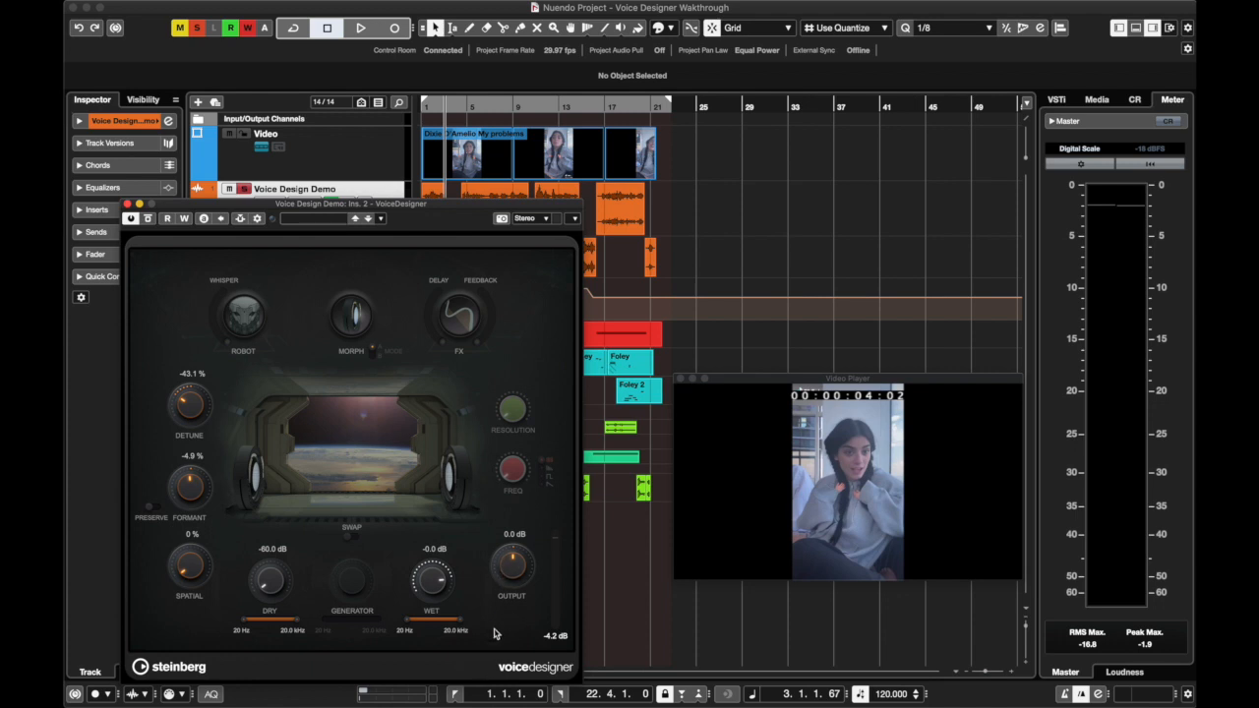
{"action": "key", "text": "space"}
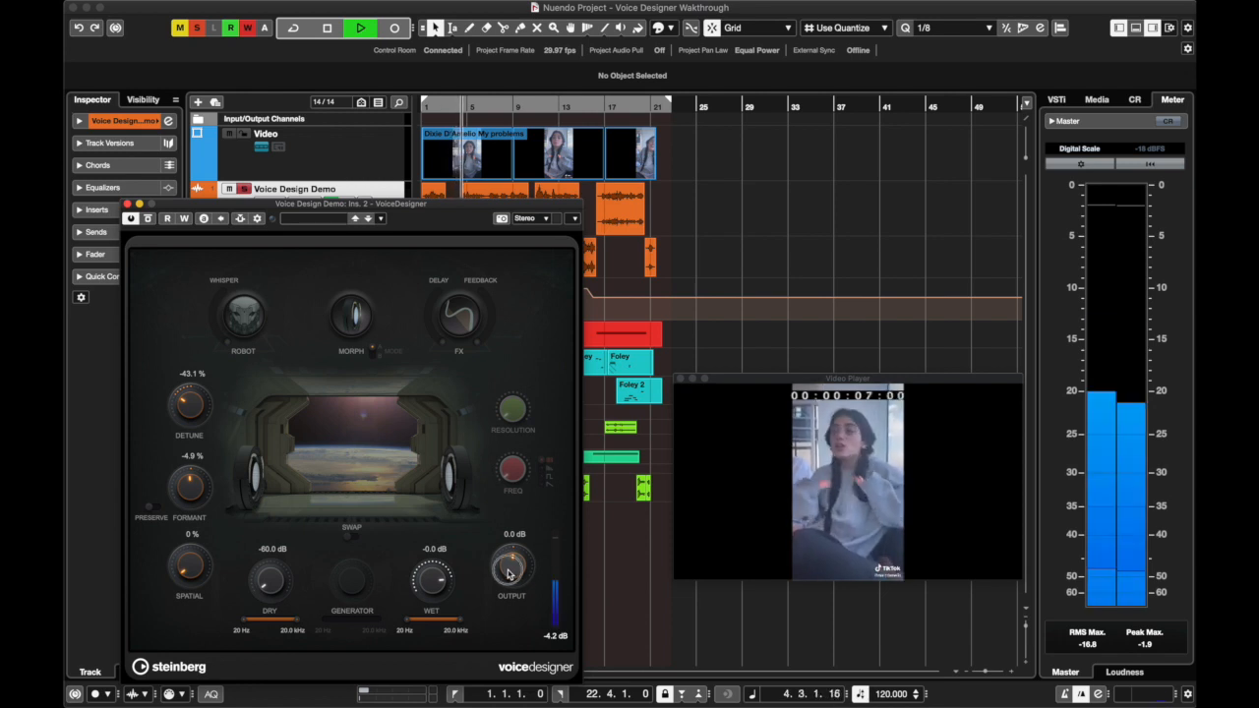
{"action": "left_click_drag", "start_coordinate": [508, 574], "coordinate": [517, 646]}
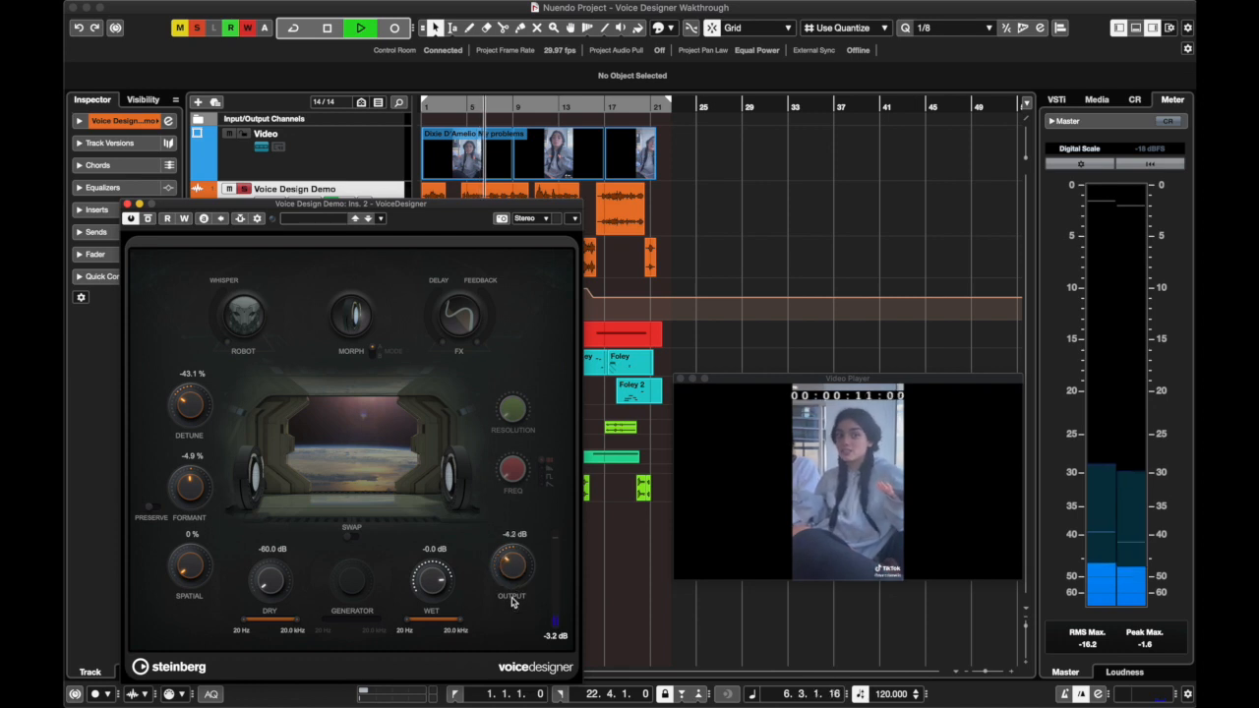
{"action": "key", "text": "space"}
Set the Output level to 0 dB
{"action": "left_click", "coordinate": [512, 534]}
{"action": "type", "text": "0"}
{"action": "key", "text": "Return"}
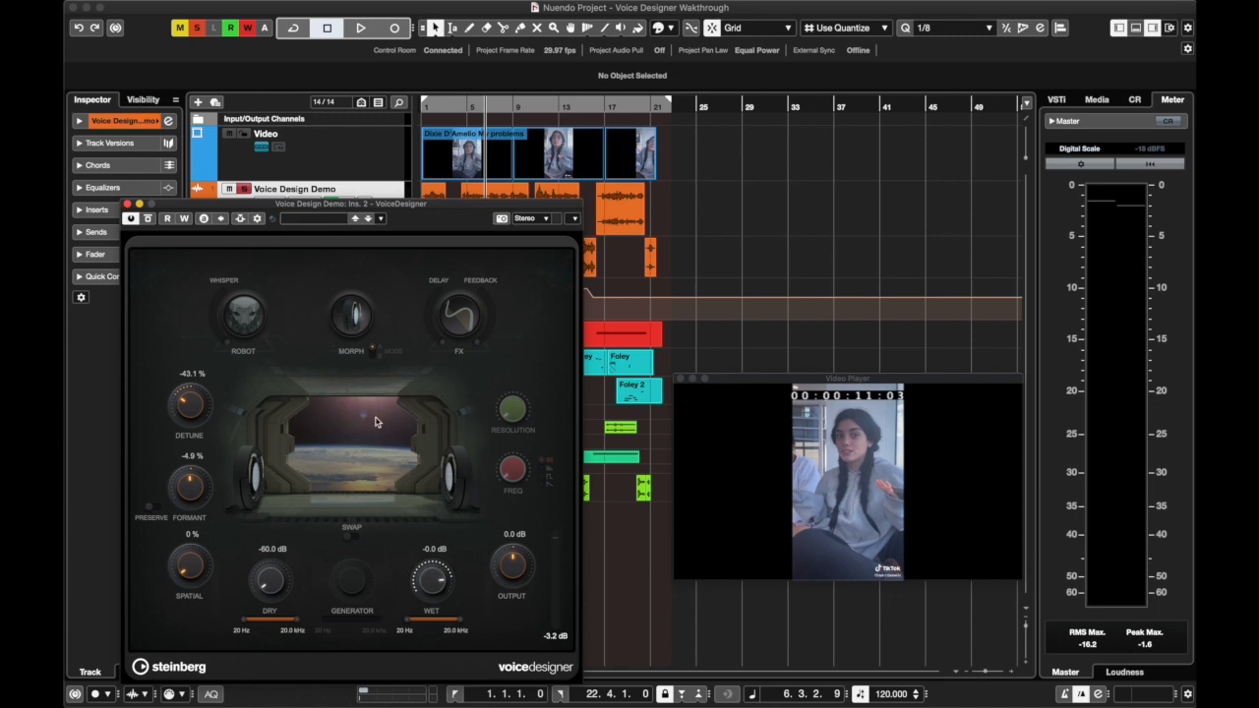
Activate Morph and move its Transition fully toward Input, to 0 %
{"action": "left_click", "coordinate": [339, 328]}
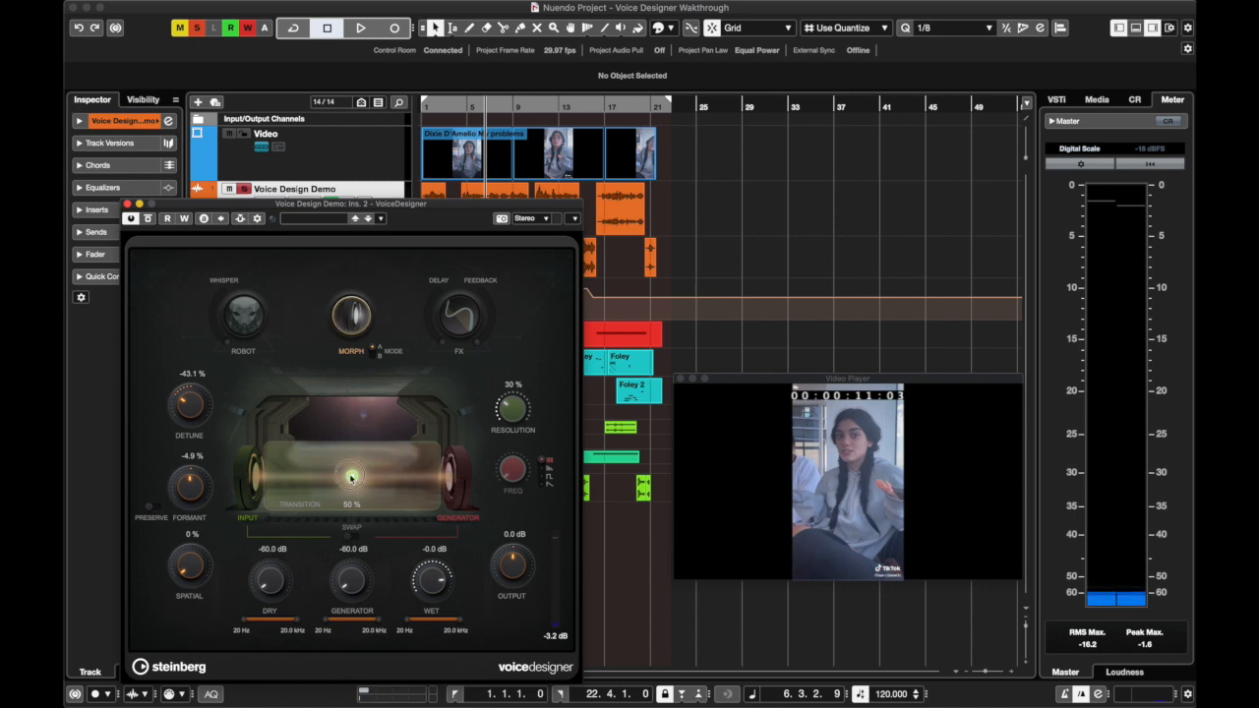
{"action": "left_click_drag", "start_coordinate": [352, 478], "coordinate": [236, 494]}
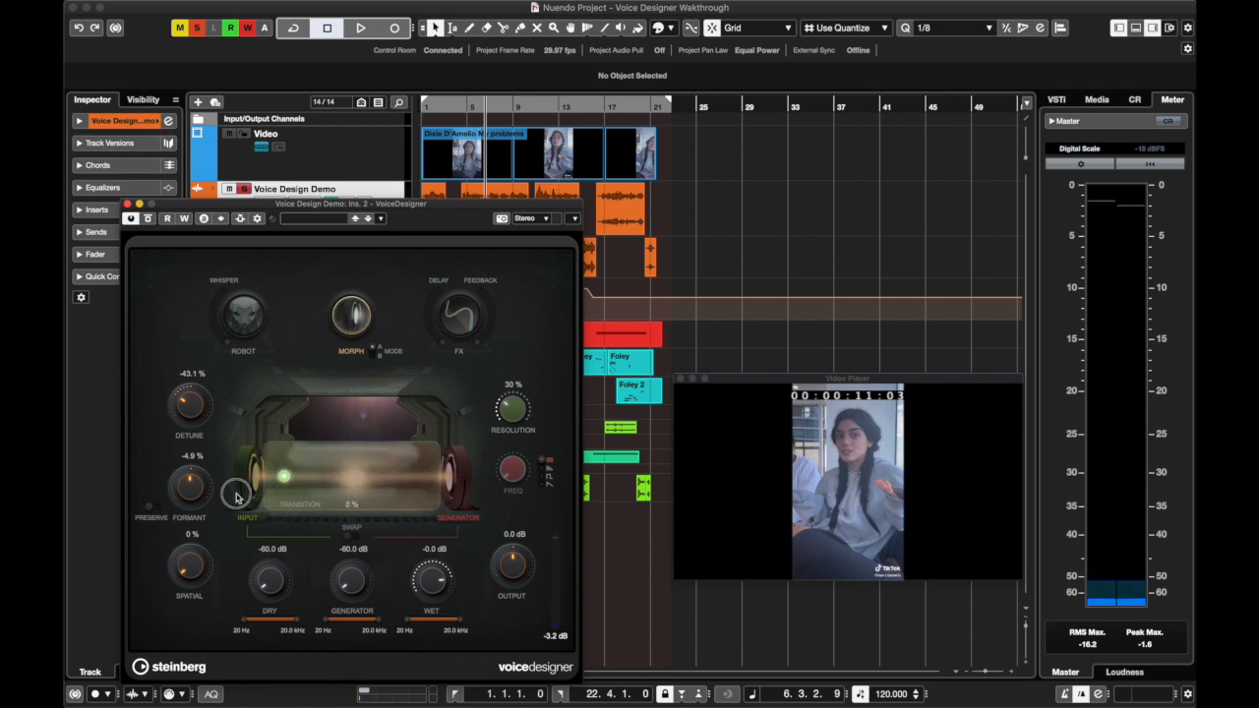
Reset Detune and Formant to 0 % and set the Morph Transition to about 27 %
{"action": "left_click_drag", "start_coordinate": [324, 508], "coordinate": [456, 512]}
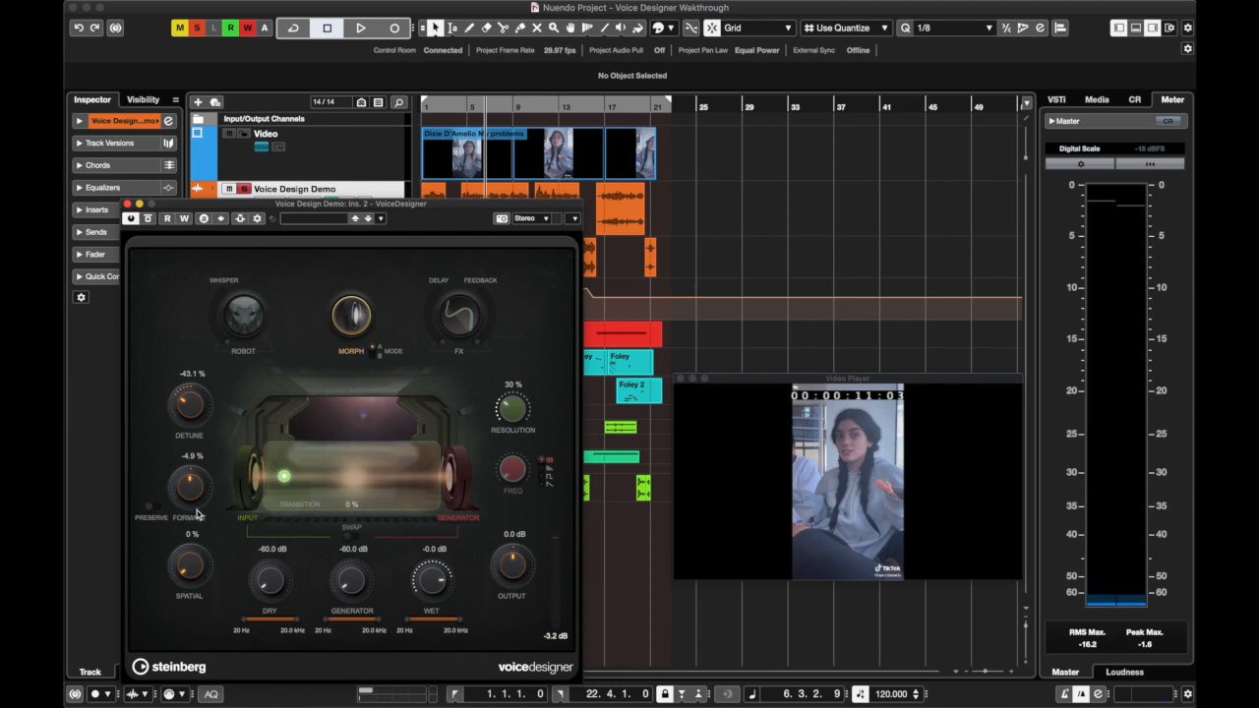
{"action": "double_click", "coordinate": [191, 374]}
{"action": "type", "text": "0"}
{"action": "key", "text": "Return"}
{"action": "double_click", "coordinate": [191, 456]}
{"action": "type", "text": "0"}
{"action": "key", "text": "Return"}
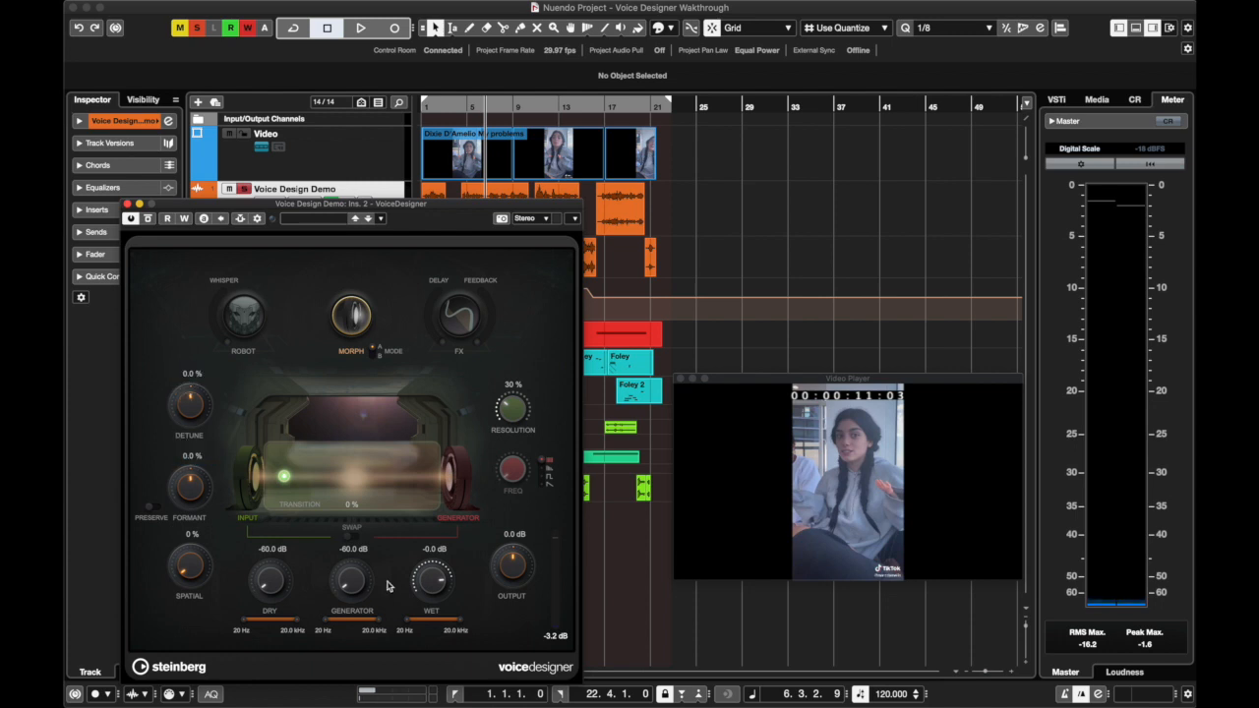
{"action": "left_click_drag", "start_coordinate": [286, 474], "coordinate": [325, 492]}
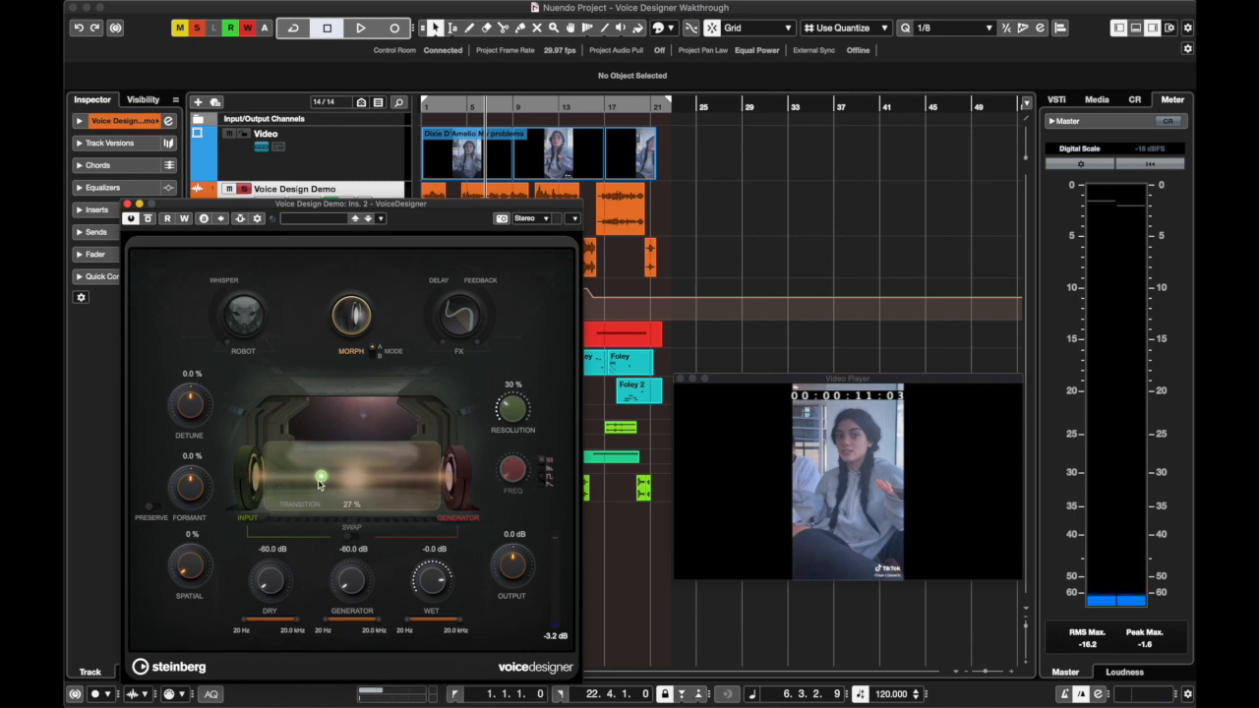
Load a Noise Gate in the Voice Design Demo channel strip and bypass it
{"action": "left_click_drag", "start_coordinate": [201, 204], "coordinate": [341, 226]}
{"action": "left_click", "coordinate": [294, 202]}
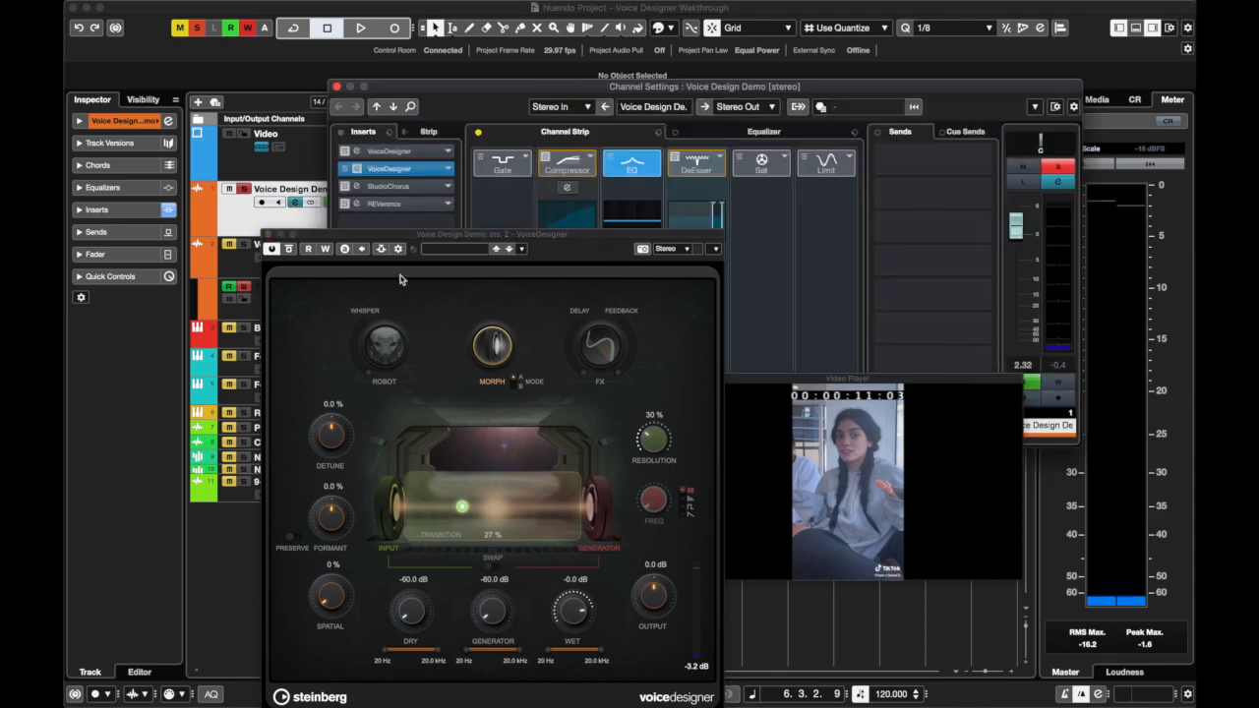
{"action": "left_click", "coordinate": [522, 163]}
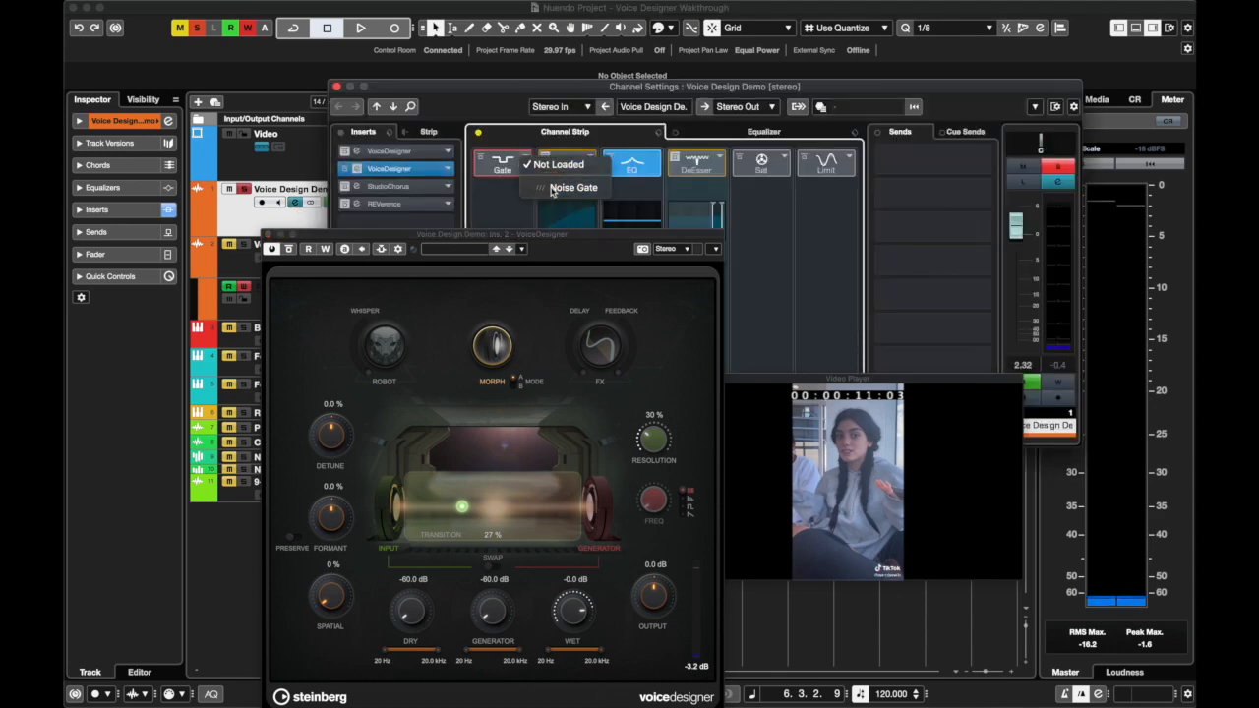
{"action": "left_click", "coordinate": [570, 187]}
{"action": "left_click_drag", "start_coordinate": [537, 238], "coordinate": [630, 233]}
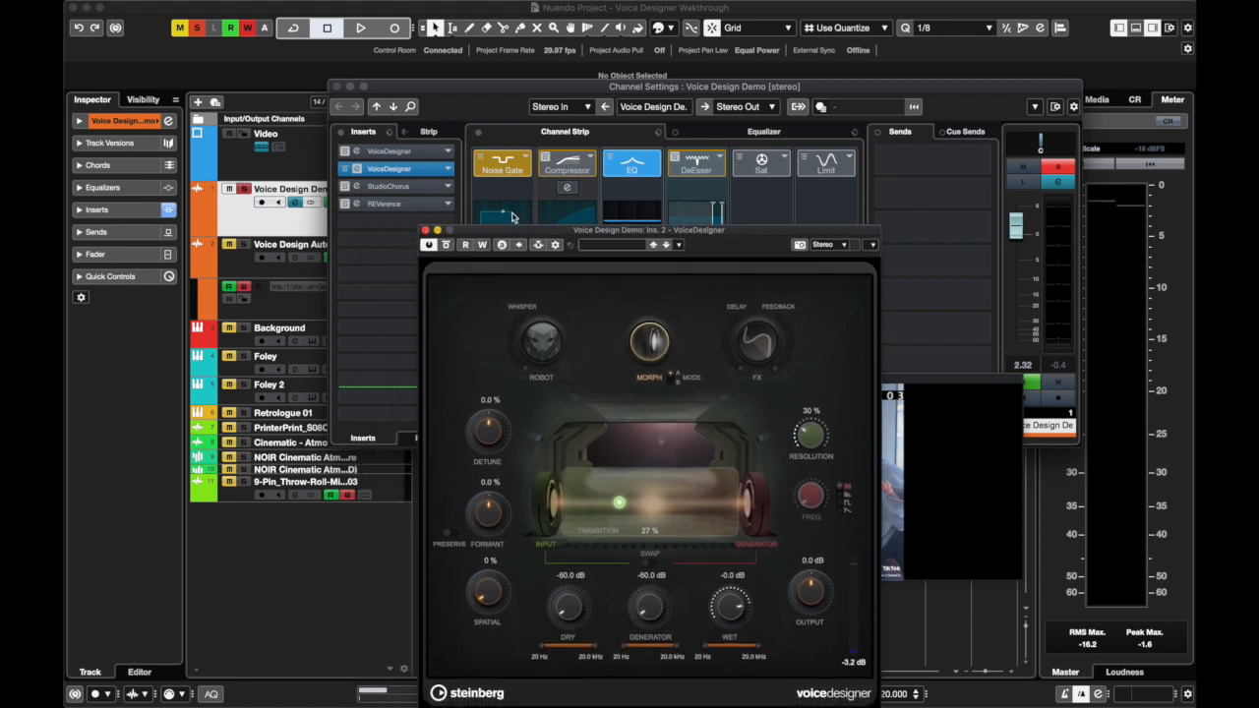
{"action": "left_click", "coordinate": [480, 163]}
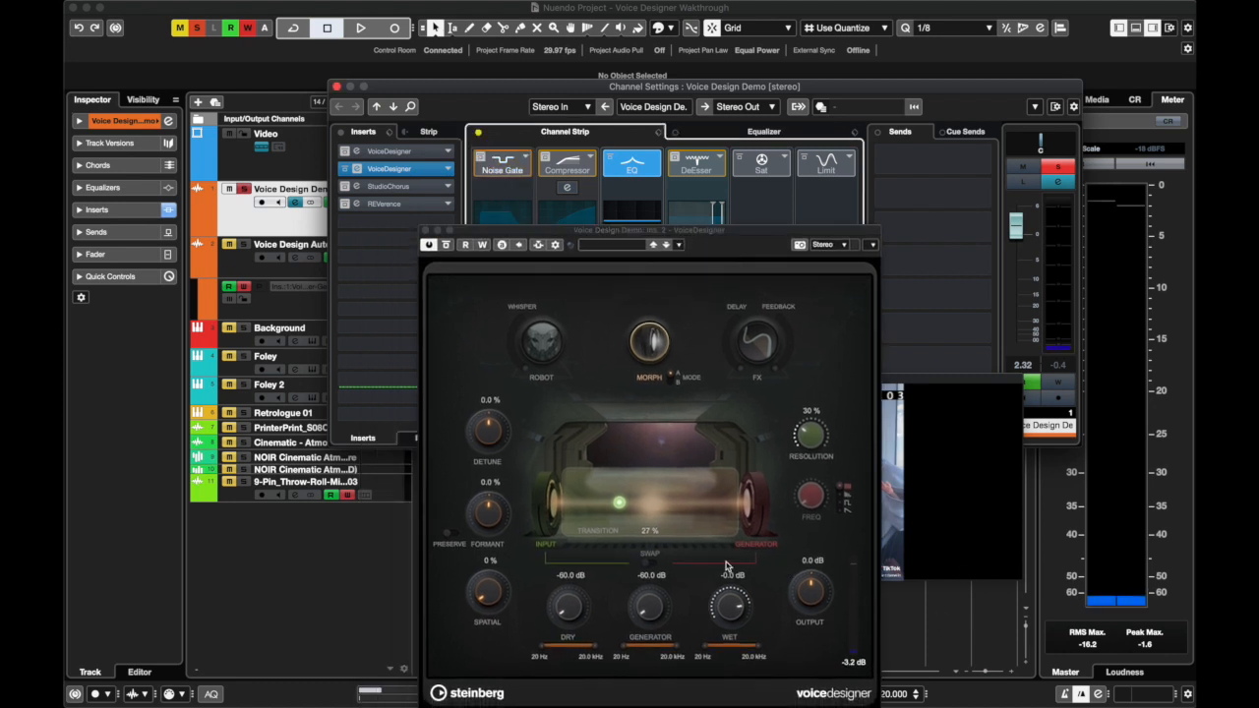
Raise the Morph Resolution to 79 % and switch the channel strip's Noise Gate back on
{"action": "left_click_drag", "start_coordinate": [809, 435], "coordinate": [807, 354]}
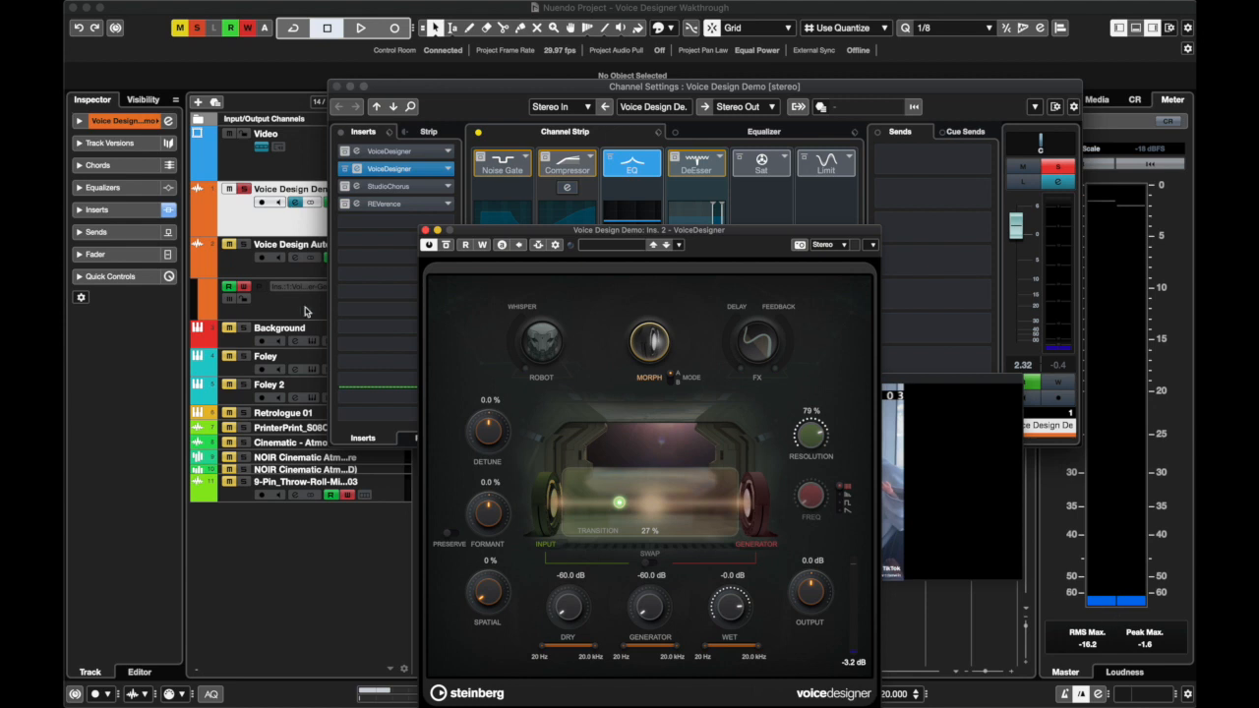
{"action": "left_click_drag", "start_coordinate": [520, 232], "coordinate": [580, 241]}
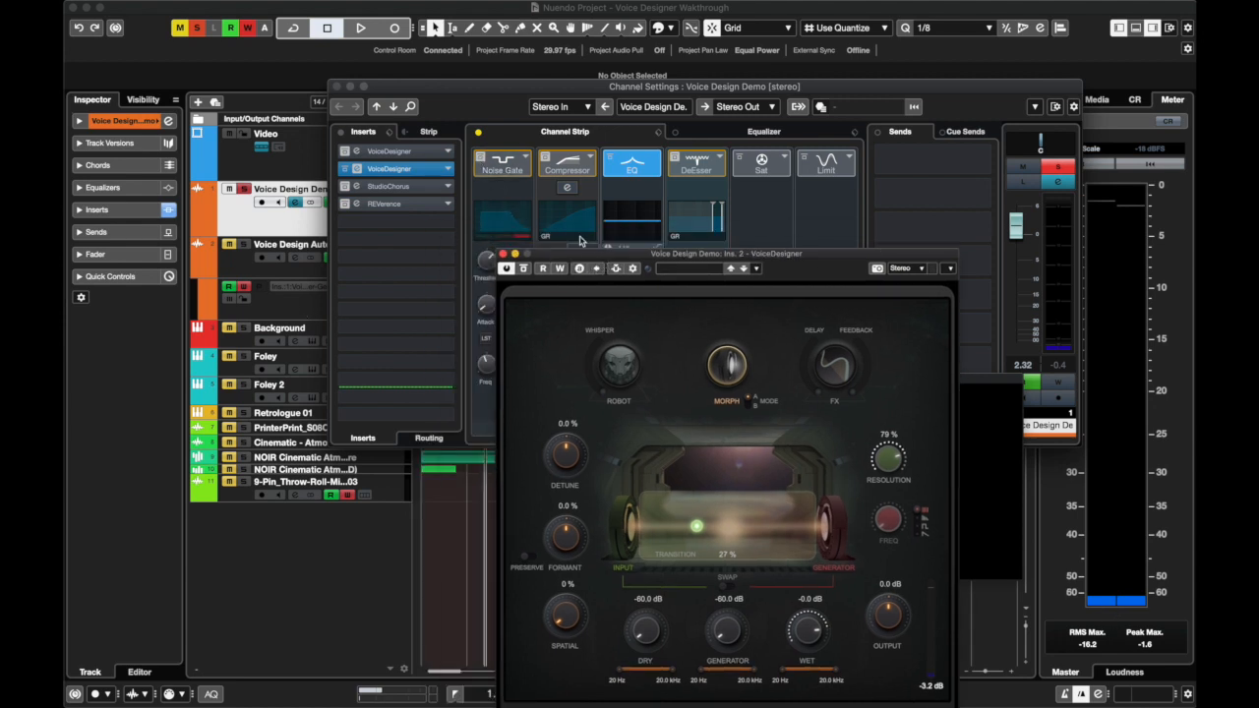
{"action": "left_click", "coordinate": [529, 169]}
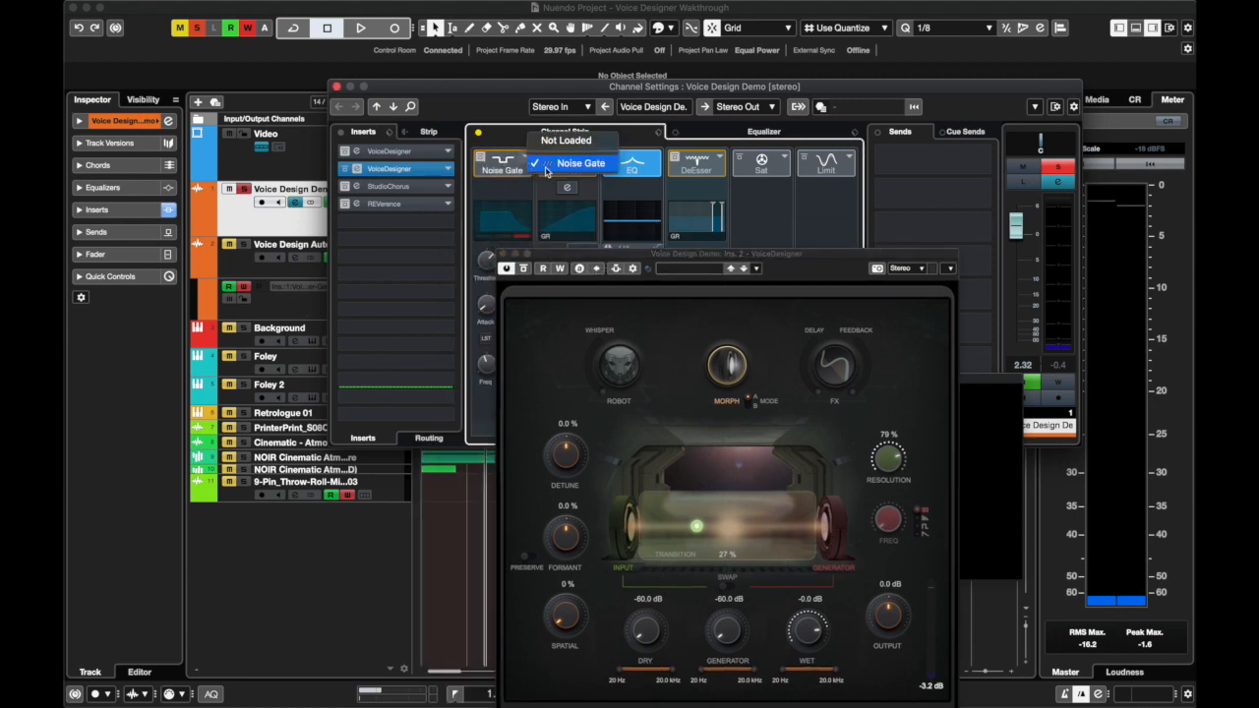
{"action": "left_click", "coordinate": [575, 163]}
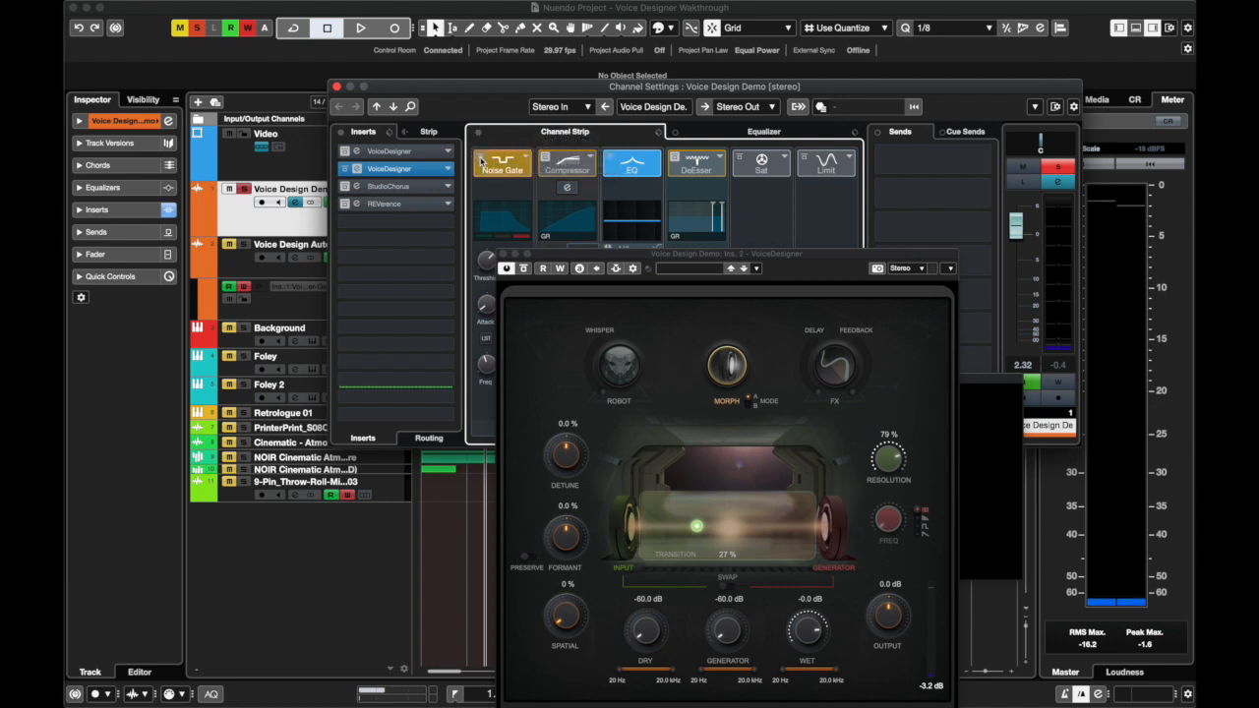
{"action": "left_click", "coordinate": [536, 291]}
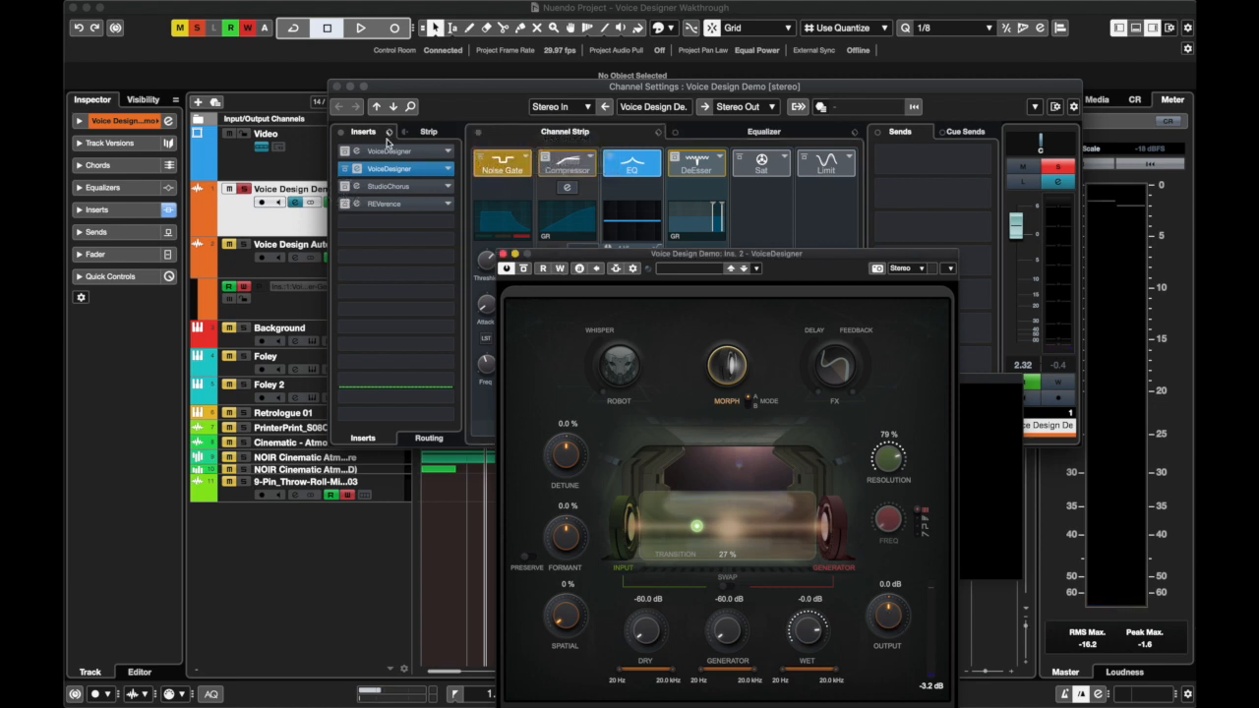
{"action": "left_click", "coordinate": [335, 87]}
Set the Morph Transition to 50 %, and toggle the plug-in's side-chain input on and back off
{"action": "left_click_drag", "start_coordinate": [626, 254], "coordinate": [292, 180]}
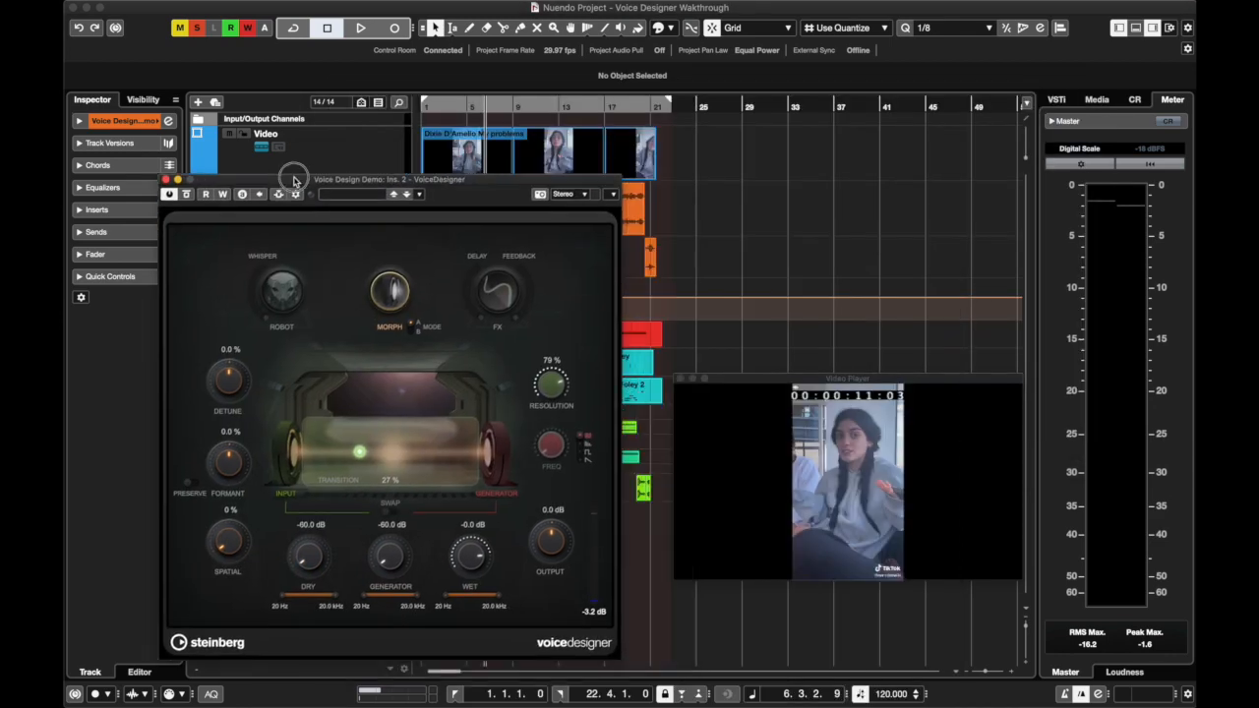
{"action": "left_click", "coordinate": [384, 289]}
{"action": "left_click_drag", "start_coordinate": [359, 455], "coordinate": [390, 455]}
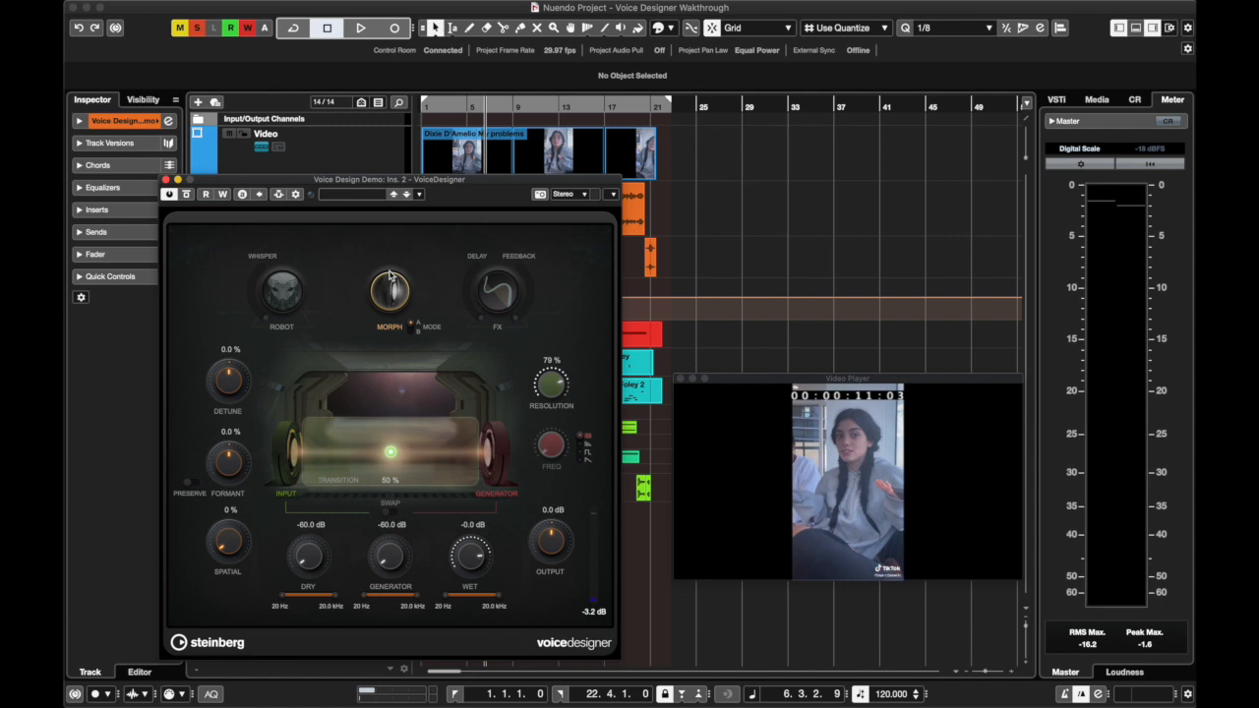
{"action": "left_click", "coordinate": [279, 195]}
{"action": "left_click", "coordinate": [280, 195]}
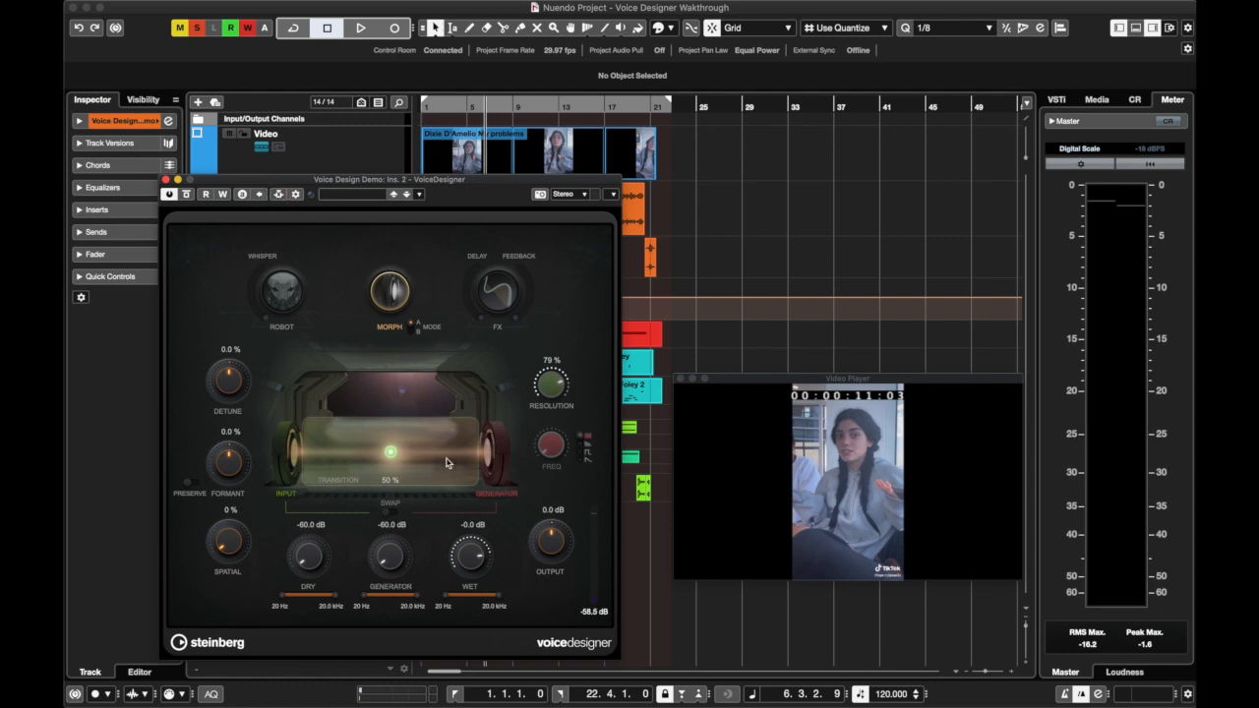
{"action": "left_click", "coordinate": [397, 306]}
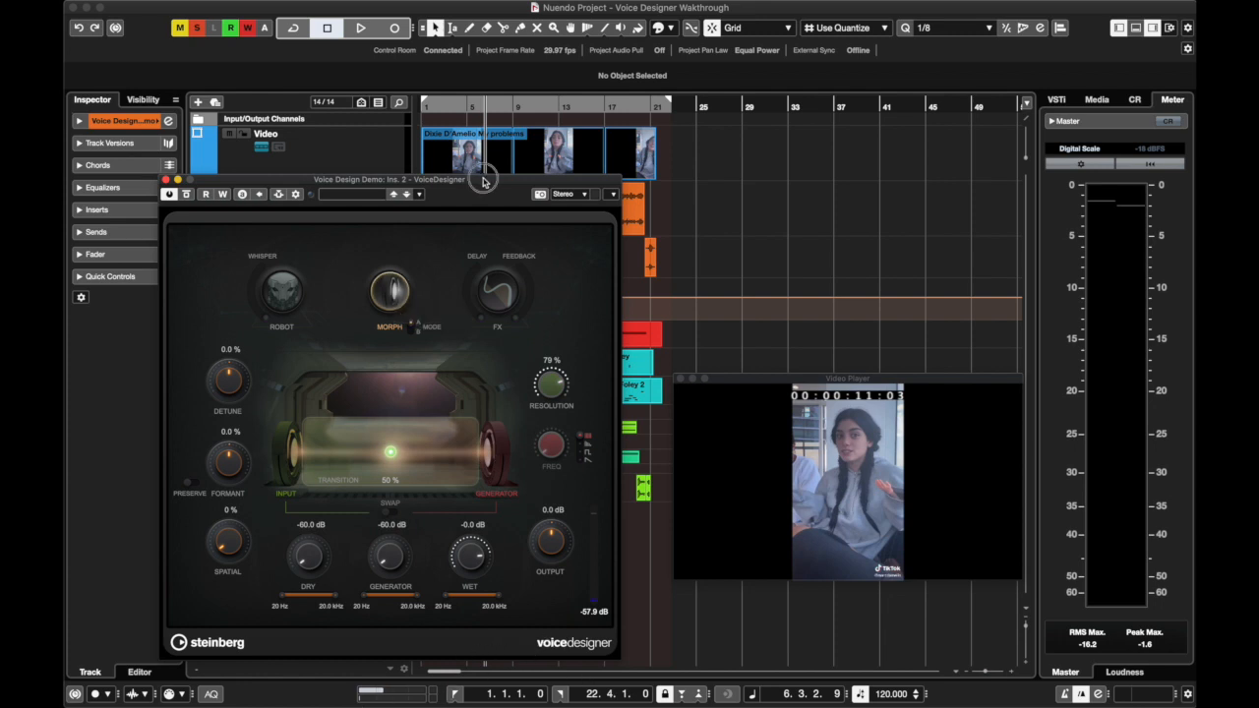
{"action": "left_click_drag", "start_coordinate": [479, 179], "coordinate": [428, 164]}
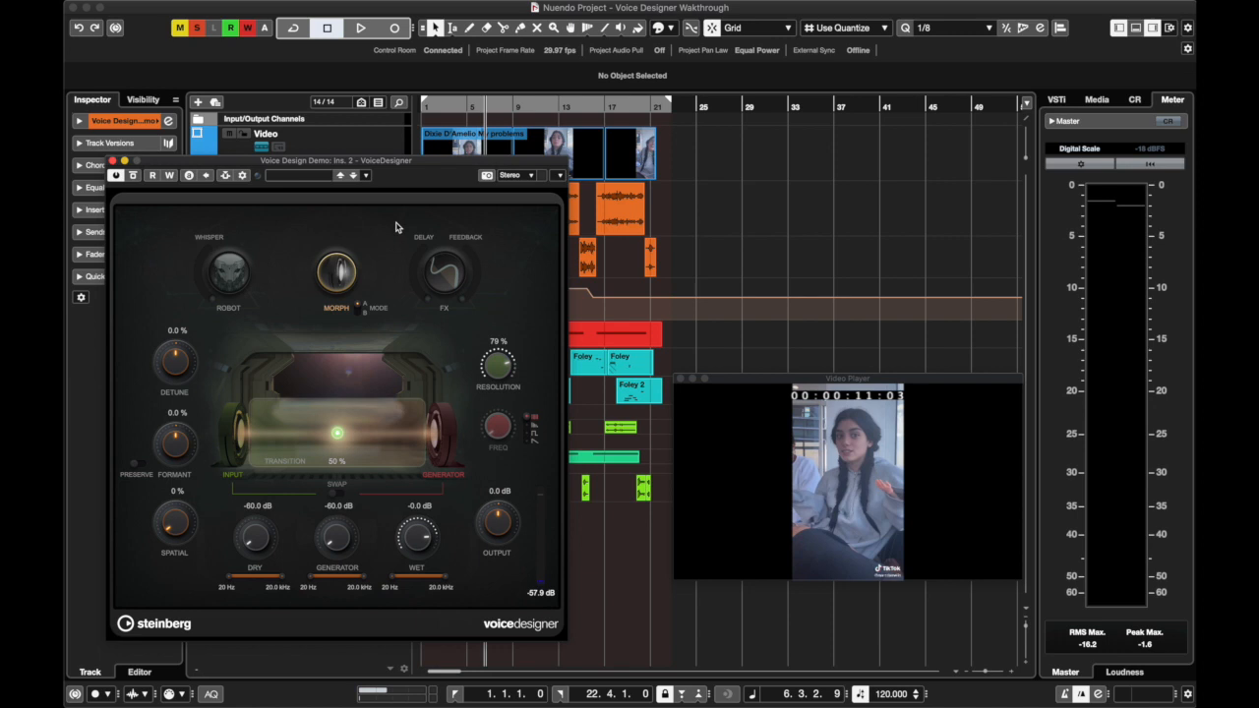
Start playback from the project start while raising the Generator level to 12 dB
{"action": "left_click", "coordinate": [454, 693]}
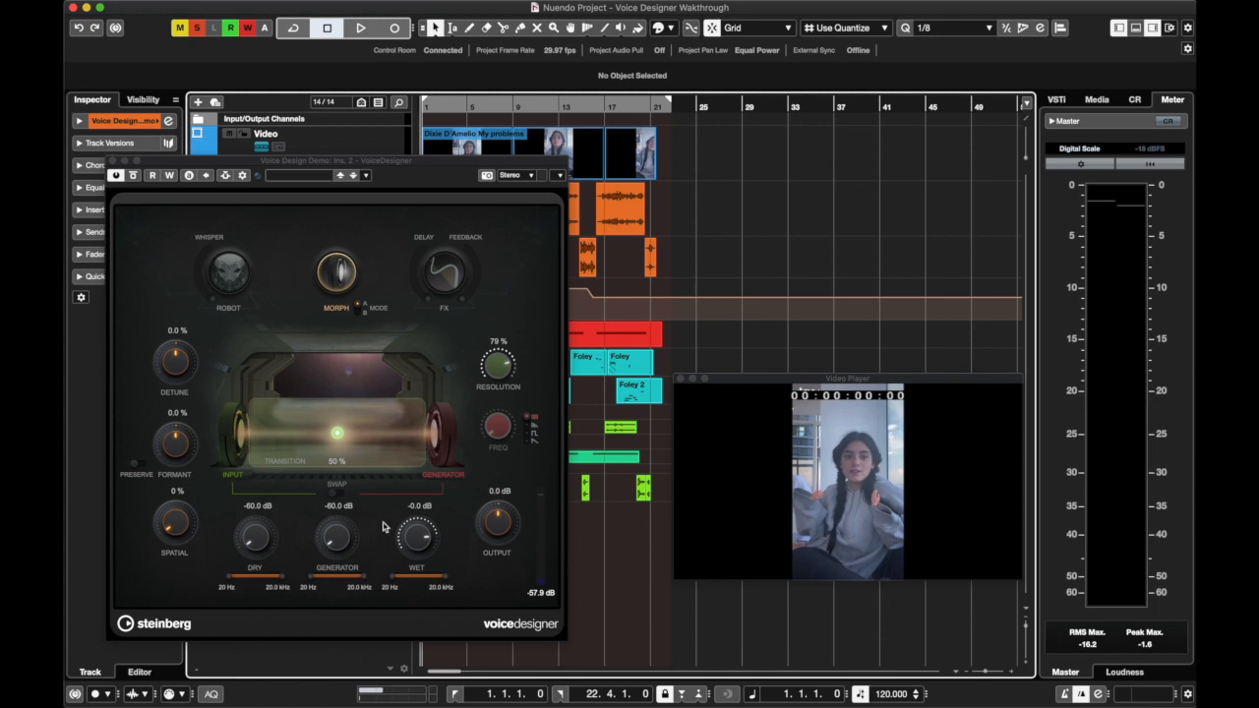
{"action": "left_click", "coordinate": [332, 558]}
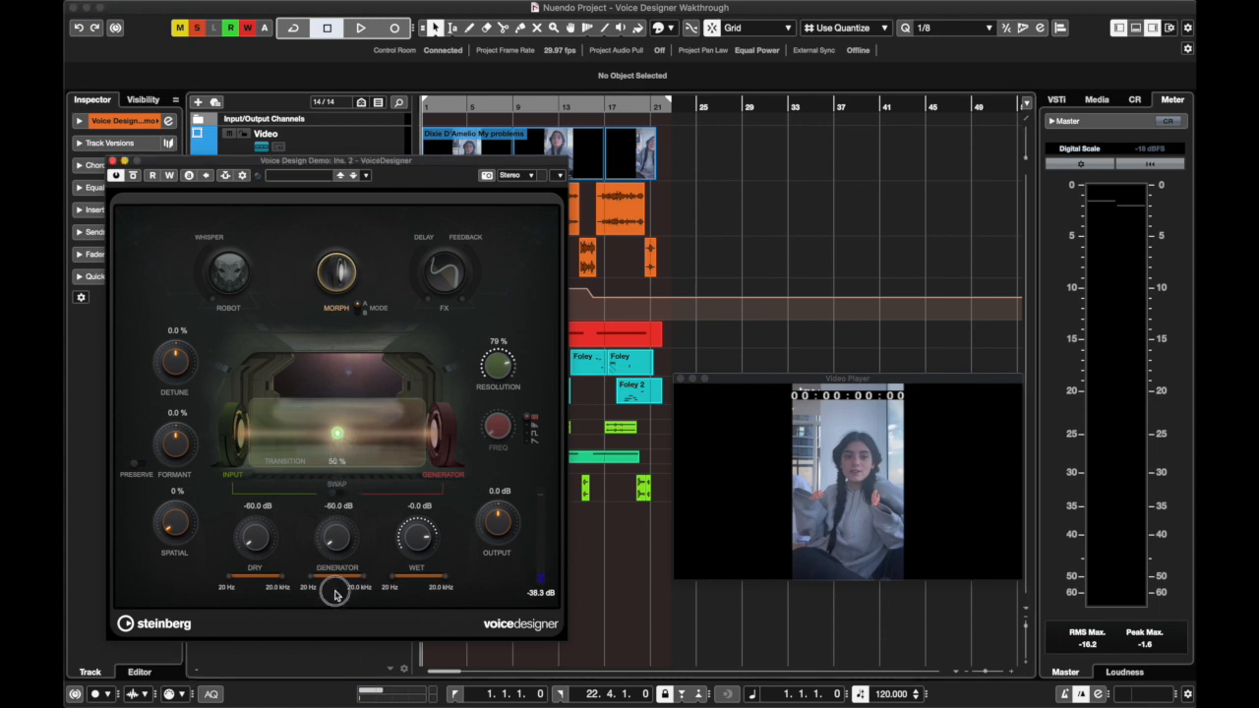
{"action": "left_click_drag", "start_coordinate": [336, 536], "coordinate": [345, 467]}
{"action": "key", "text": "space"}
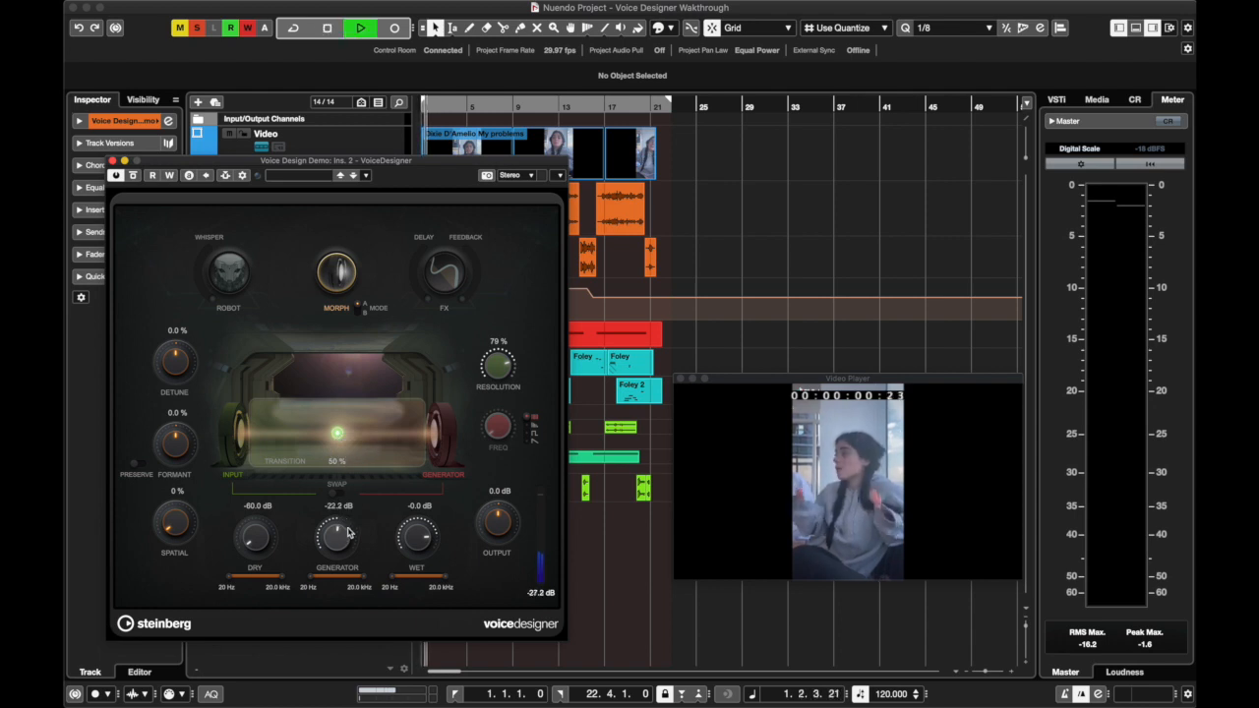
{"action": "left_click_drag", "start_coordinate": [337, 544], "coordinate": [333, 478]}
Move the Morph Transition to about 59 % during playback, and turn Morph off before stopping around bar 3
{"action": "left_click_drag", "start_coordinate": [339, 435], "coordinate": [438, 442]}
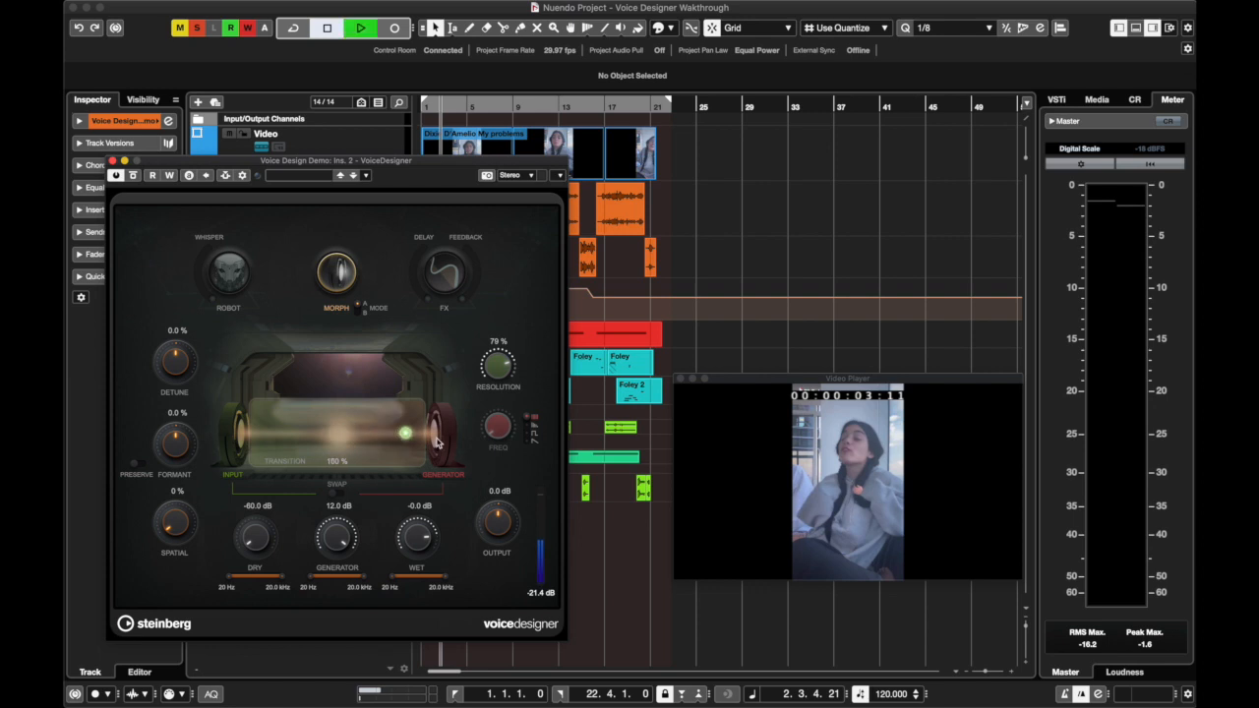
{"action": "left_click", "coordinate": [342, 278]}
{"action": "key", "text": "space"}
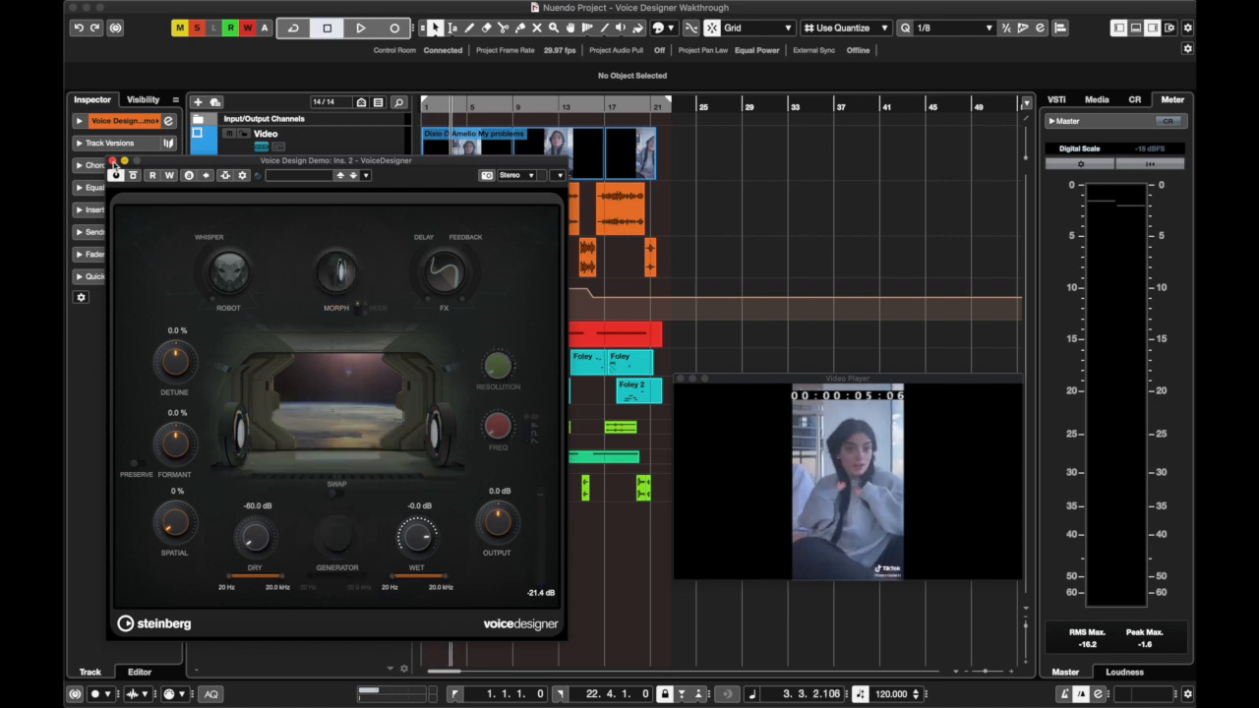
Lower the Noise Gate's Threshold to its minimum in the Voice Design Demo channel settings
{"action": "left_click", "coordinate": [112, 160]}
{"action": "left_click", "coordinate": [294, 201]}
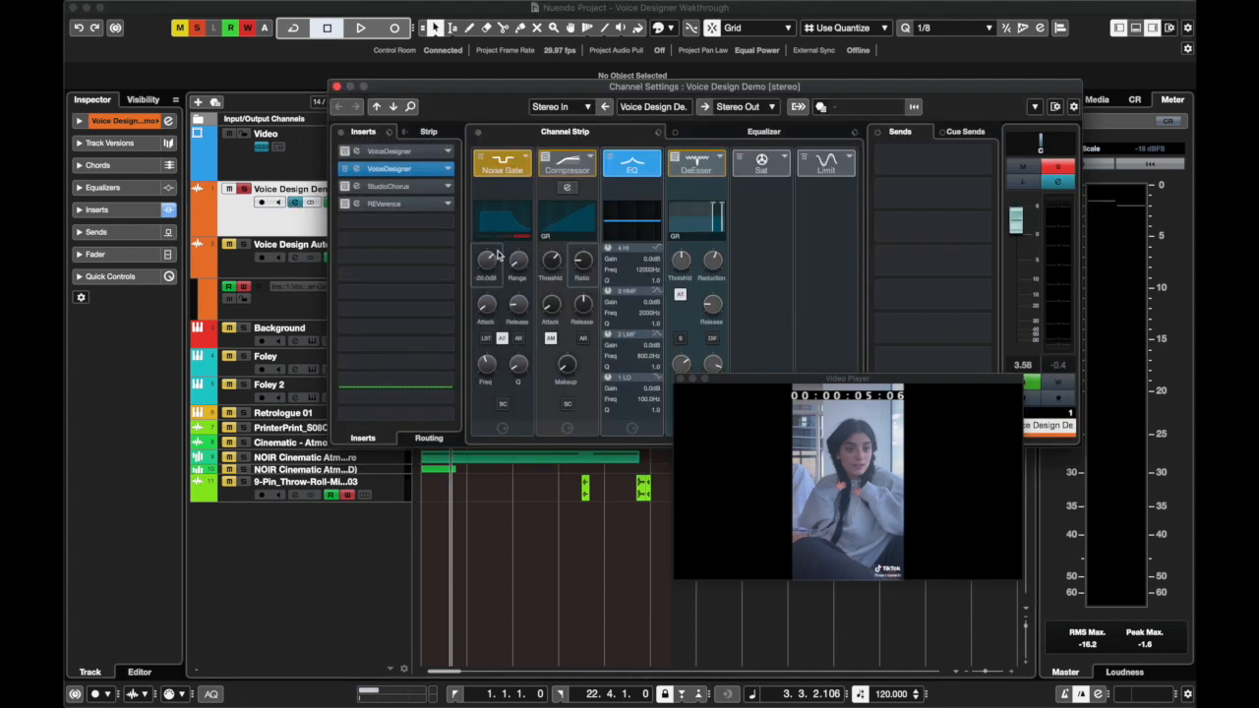
{"action": "left_click_drag", "start_coordinate": [492, 305], "coordinate": [494, 346]}
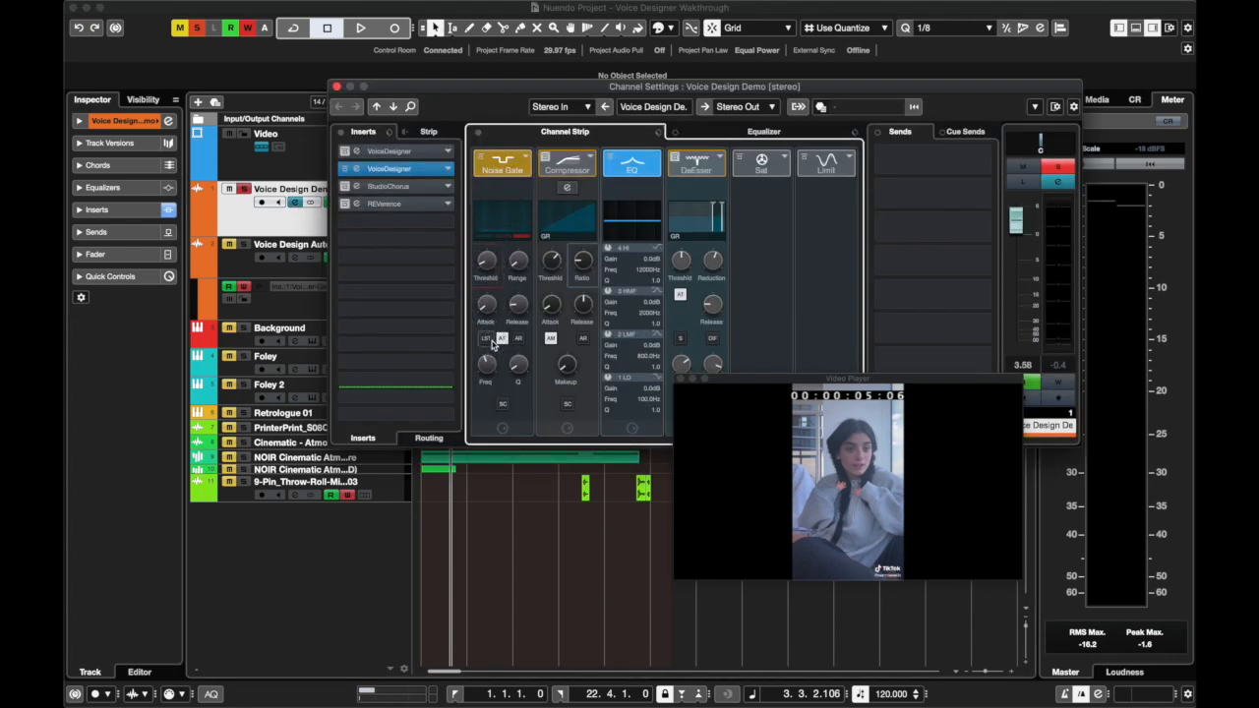
{"action": "left_click", "coordinate": [336, 87]}
Reopen the second VoiceDesigner insert of the Voice Design Demo channel and close the channel settings
{"action": "left_click", "coordinate": [295, 201]}
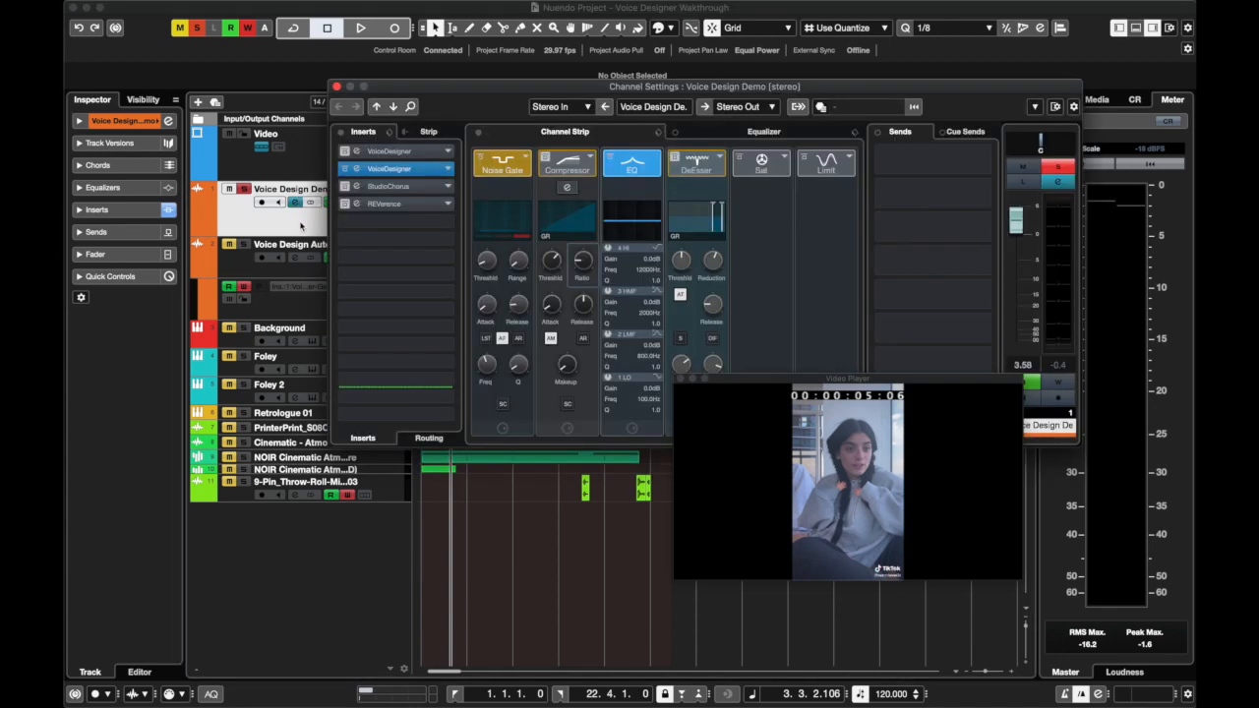
{"action": "left_click", "coordinate": [393, 171]}
{"action": "left_click", "coordinate": [336, 87]}
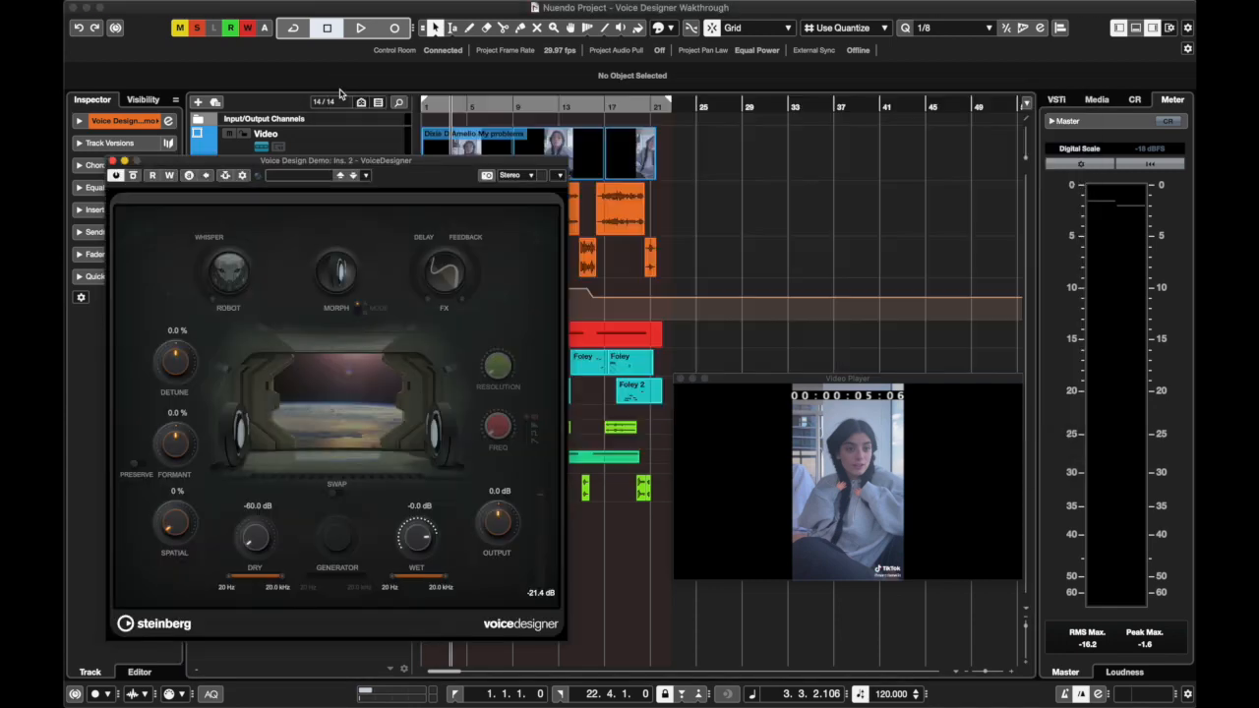
Replay from the project start, reactivate Morph during playback, and stop around bar 3
{"action": "left_click_drag", "start_coordinate": [450, 106], "coordinate": [381, 108]}
{"action": "key", "text": "space"}
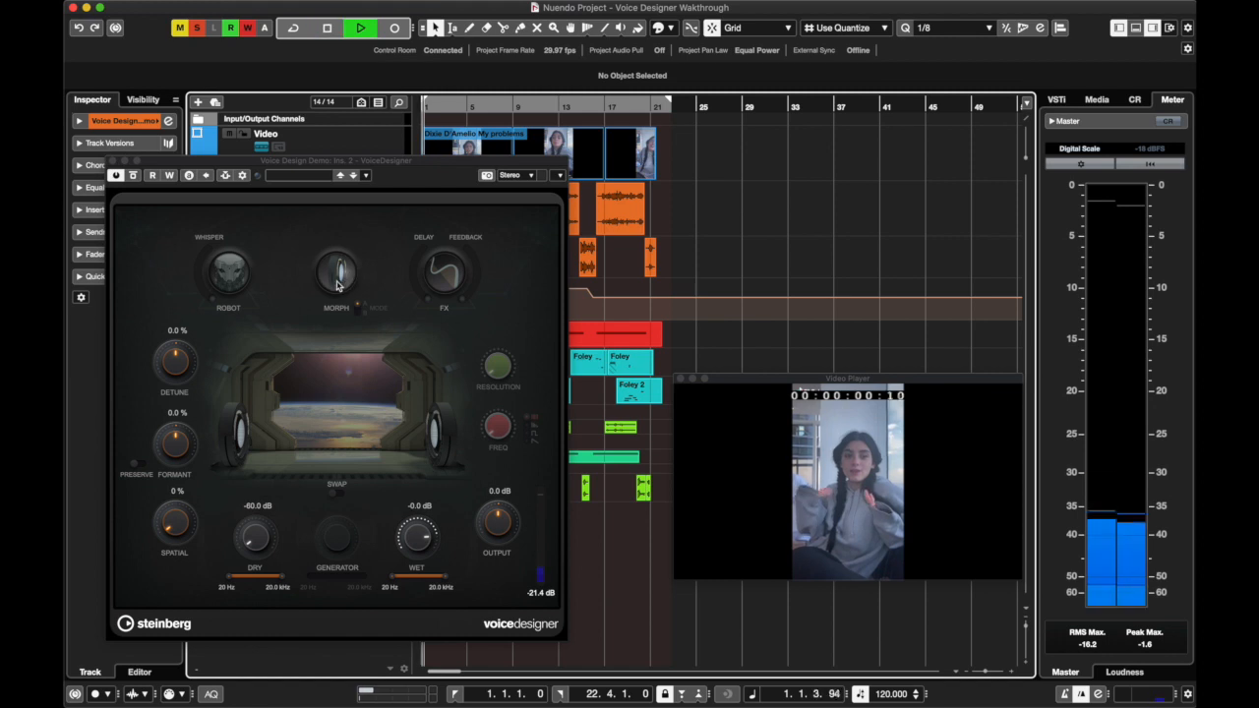
{"action": "left_click", "coordinate": [338, 278]}
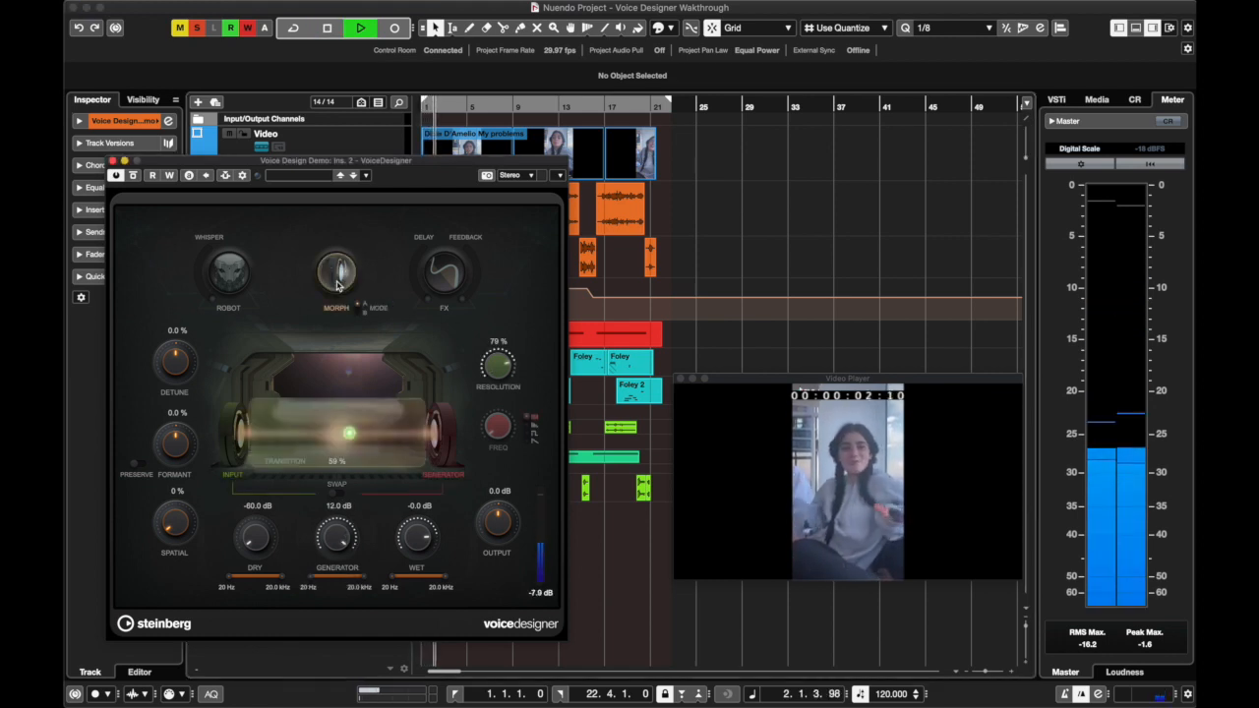
{"action": "key", "text": "space"}
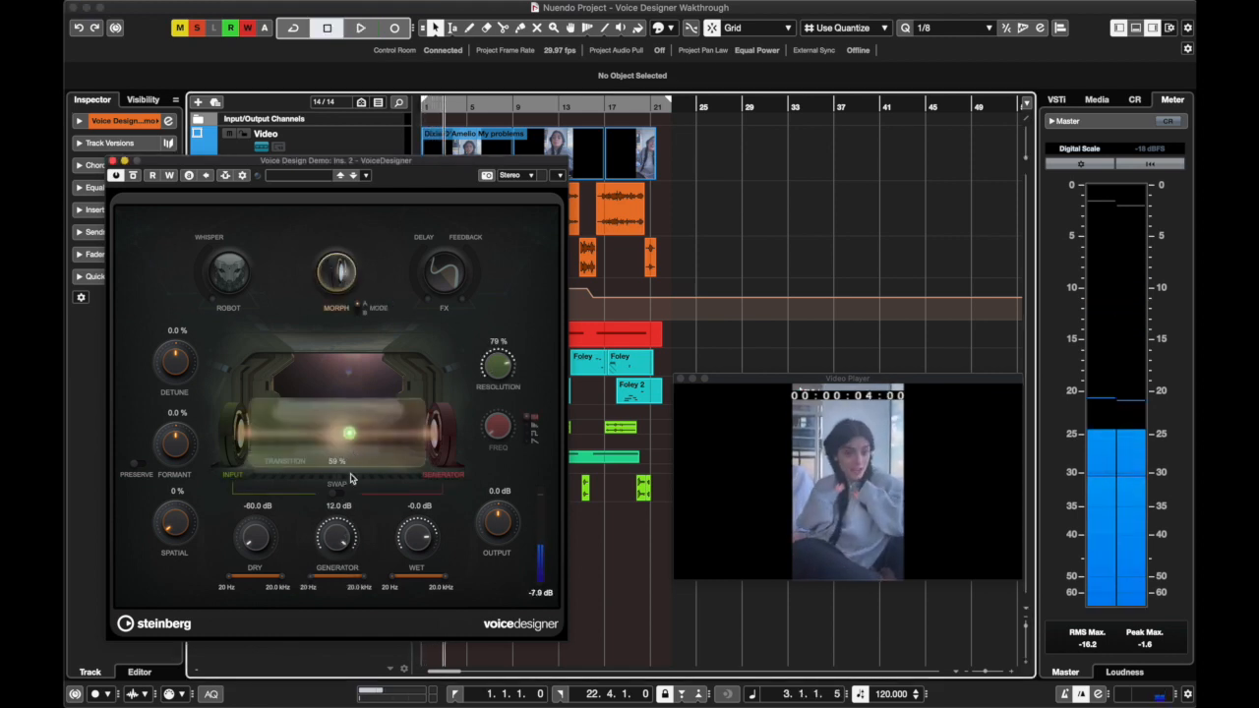
Lower the Generator level fully to -60 dB
{"action": "mouse_move", "coordinate": [337, 535]}
{"action": "left_mouse_down"}
{"action": "mouse_move", "coordinate": [341, 584]}
{"action": "mouse_move", "coordinate": [338, 543]}
{"action": "left_mouse_up"}
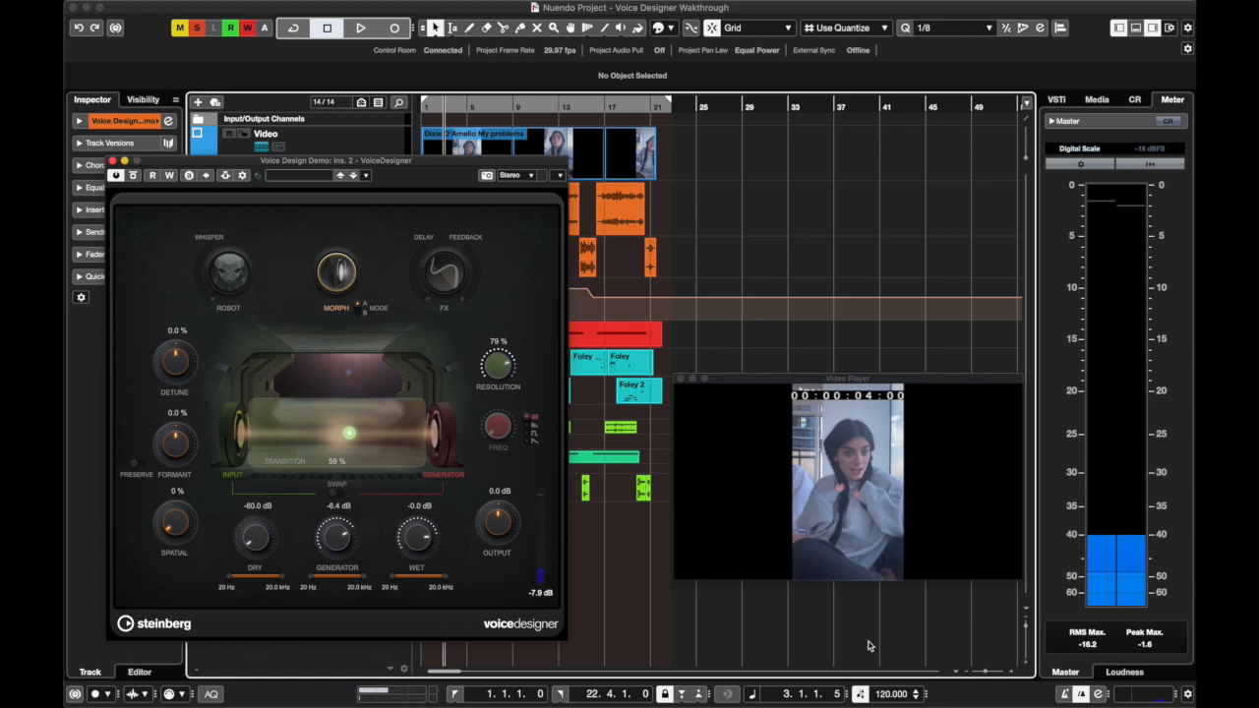
{"action": "left_click", "coordinate": [326, 30]}
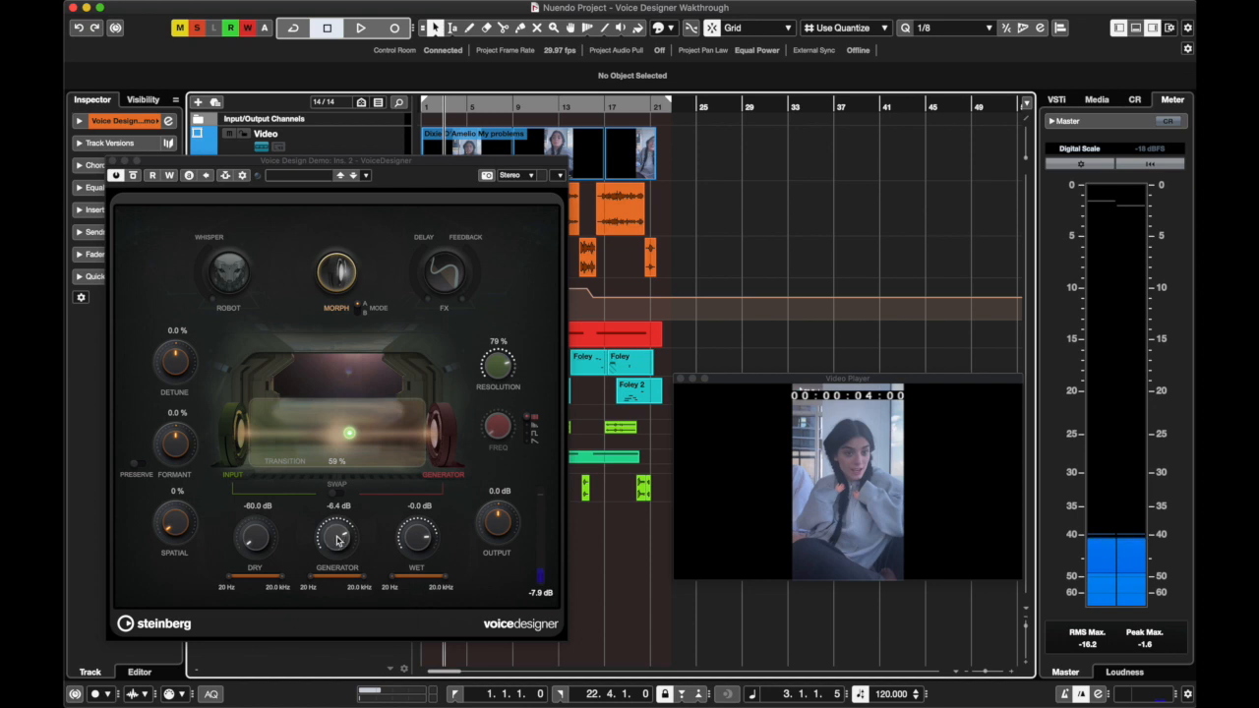
{"action": "left_click_drag", "start_coordinate": [337, 538], "coordinate": [337, 706]}
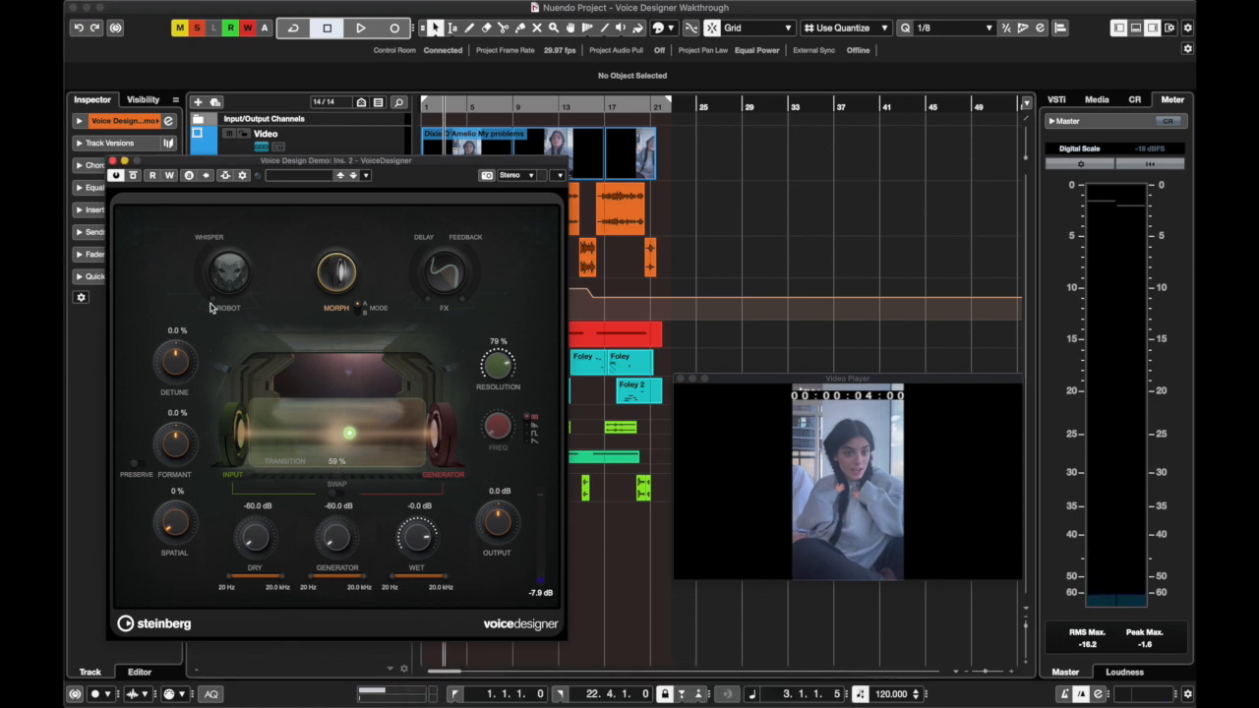
Set the Morph Transition to 47 % and start playback from the project start
{"action": "left_click_drag", "start_coordinate": [227, 162], "coordinate": [377, 262]}
{"action": "left_click", "coordinate": [295, 203]}
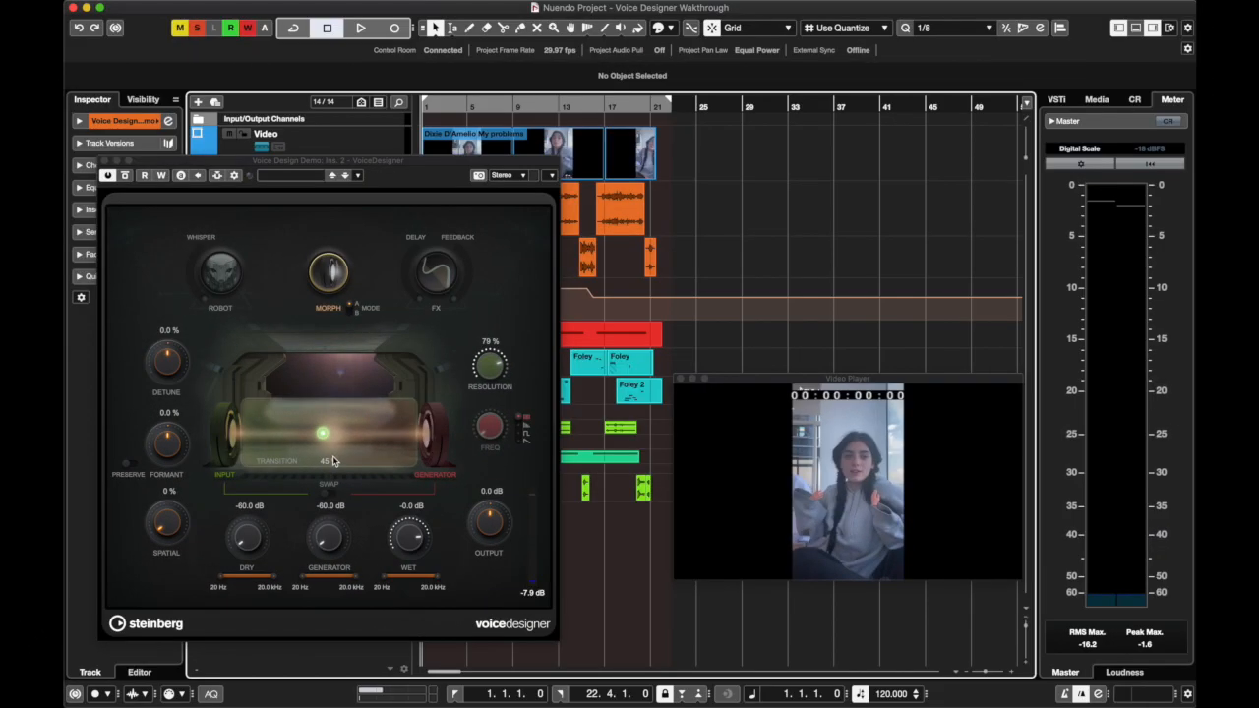
{"action": "left_click", "coordinate": [333, 455]}
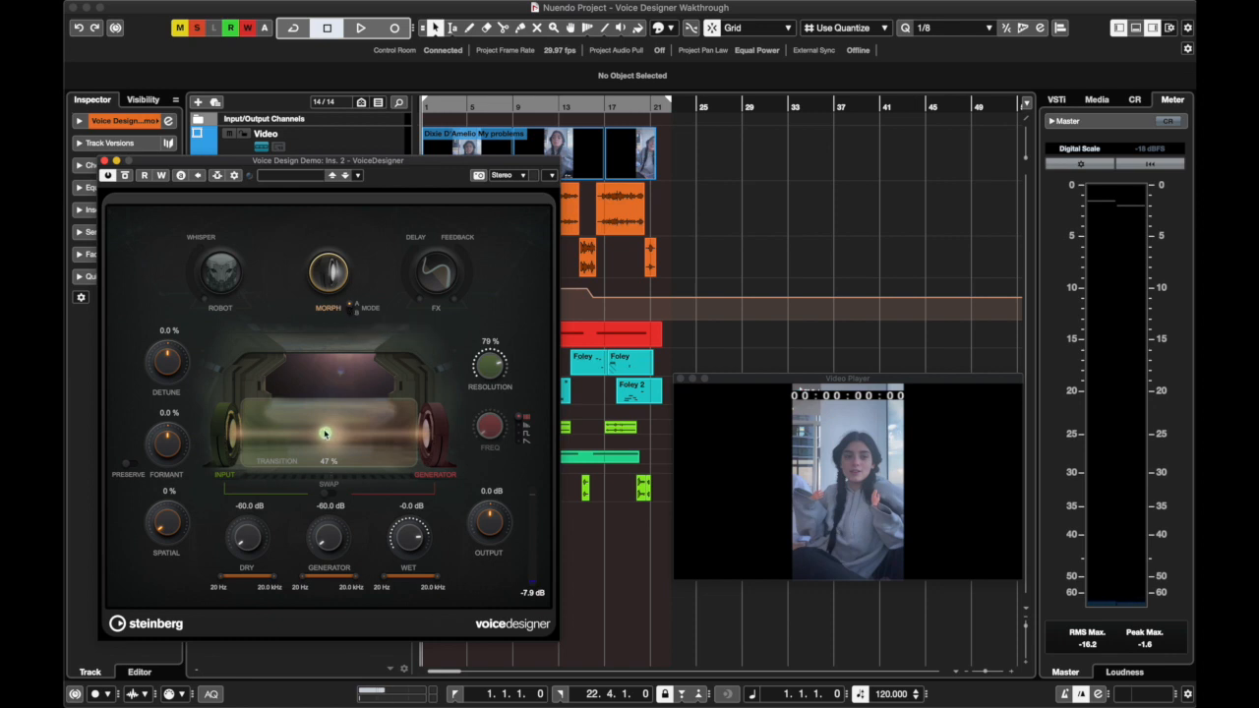
{"action": "key", "text": "space"}
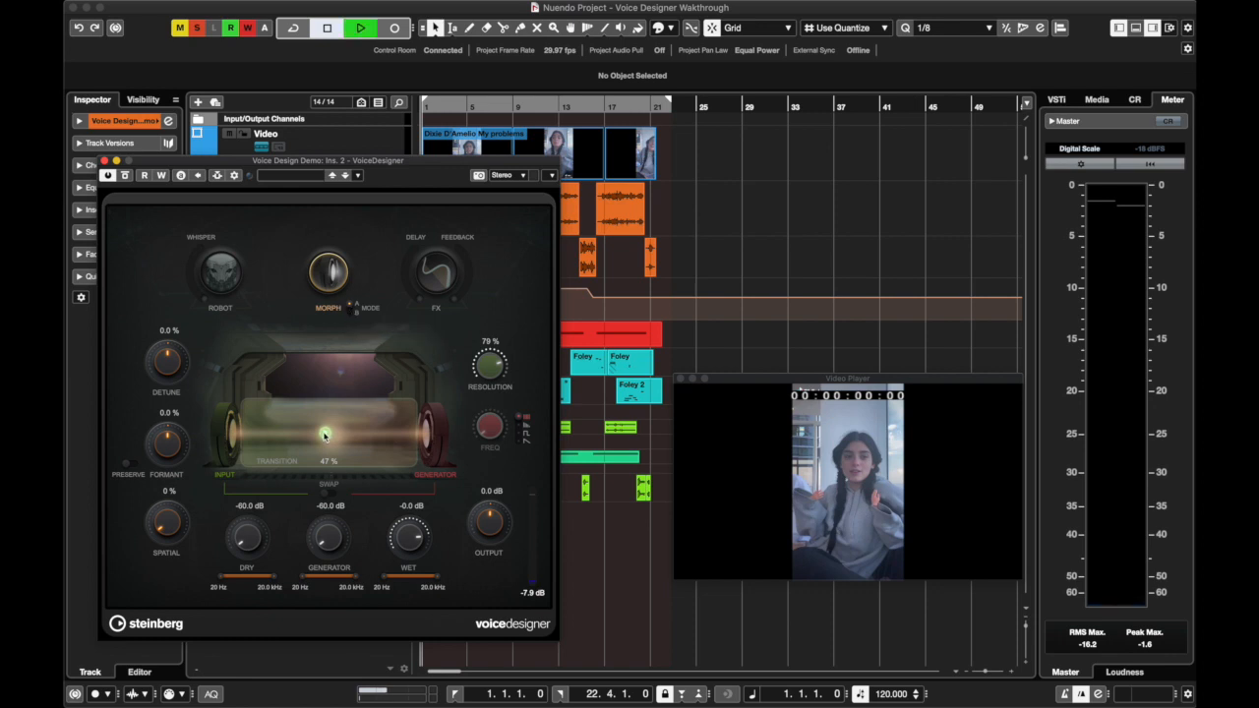
Audition the Morph Transition at 0 % and then at 100 % during playback, stopping around bar 5
{"action": "left_click_drag", "start_coordinate": [324, 435], "coordinate": [246, 455]}
{"action": "key", "text": "space"}
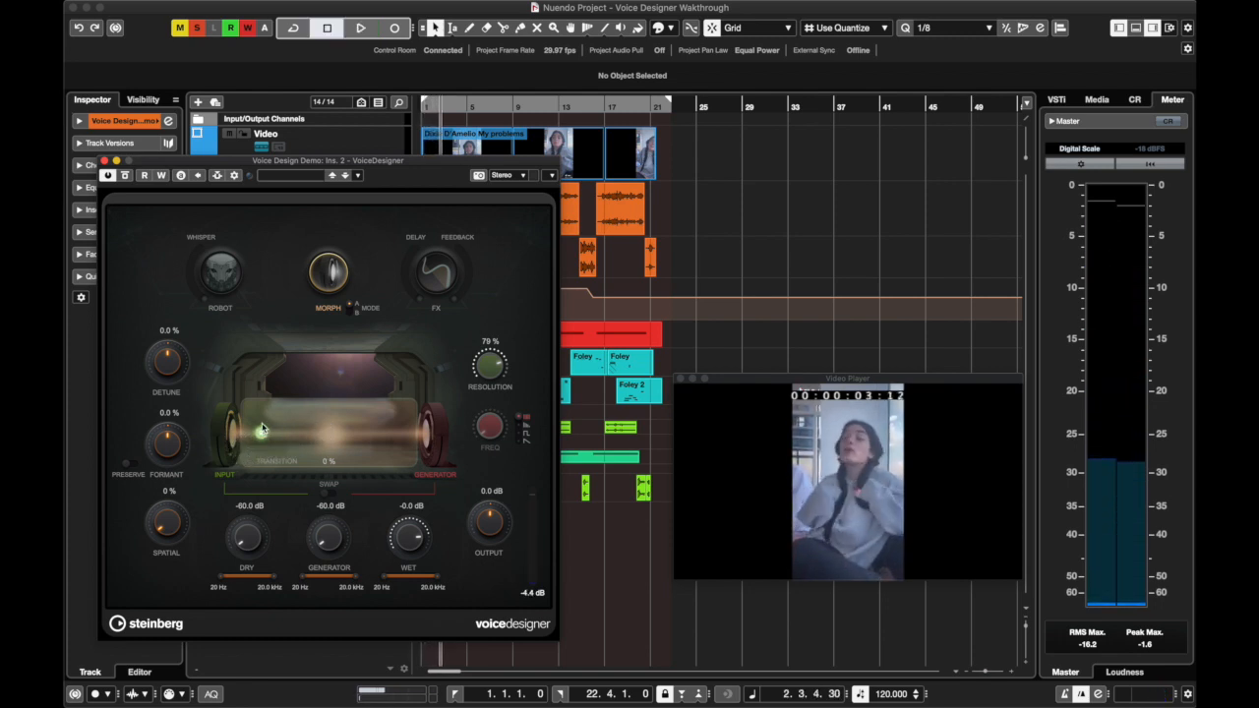
{"action": "key", "text": "space"}
{"action": "left_click_drag", "start_coordinate": [260, 439], "coordinate": [394, 457]}
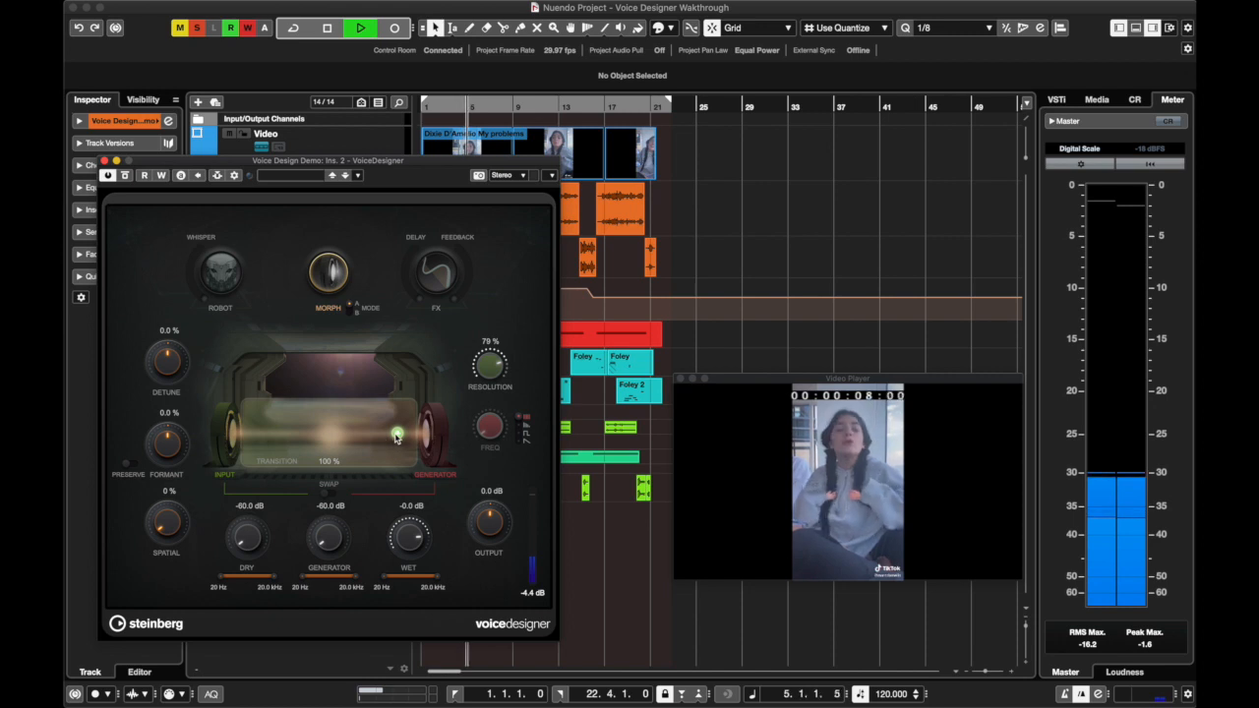
{"action": "key", "text": "space"}
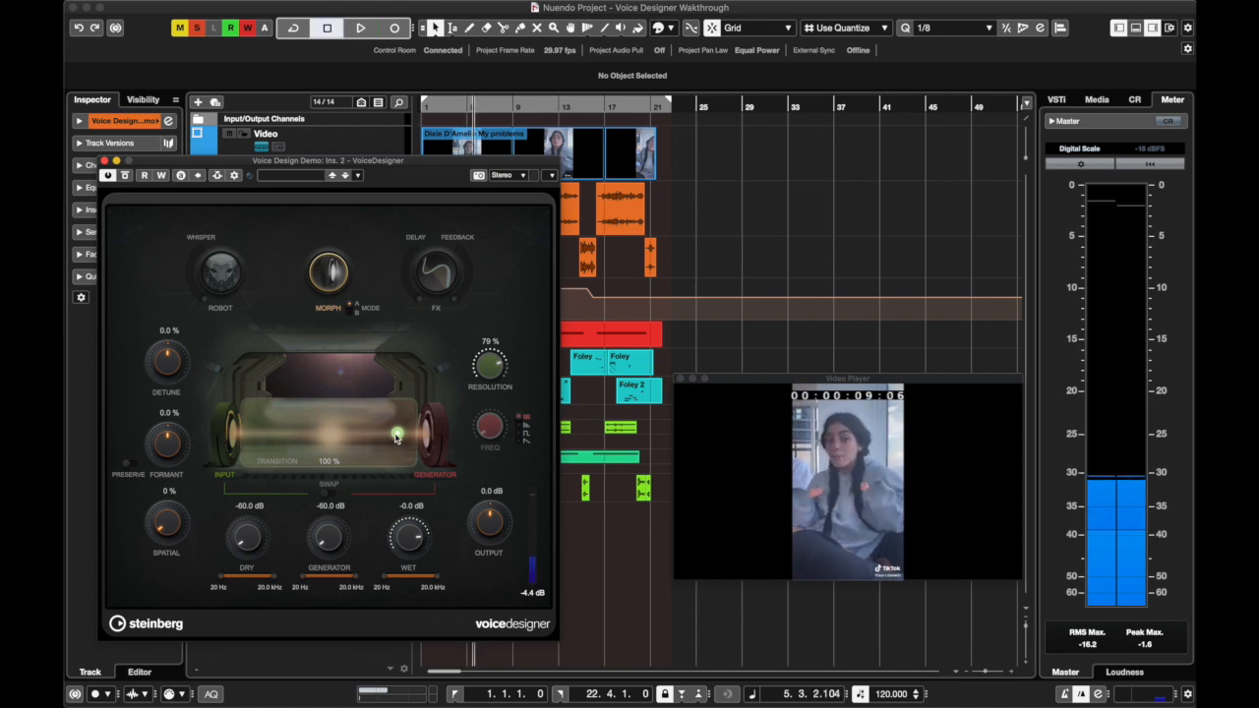
Set the Morph Transition to 63 % and replay from the project start, stopping around bar 3
{"action": "left_click_drag", "start_coordinate": [397, 438], "coordinate": [346, 449]}
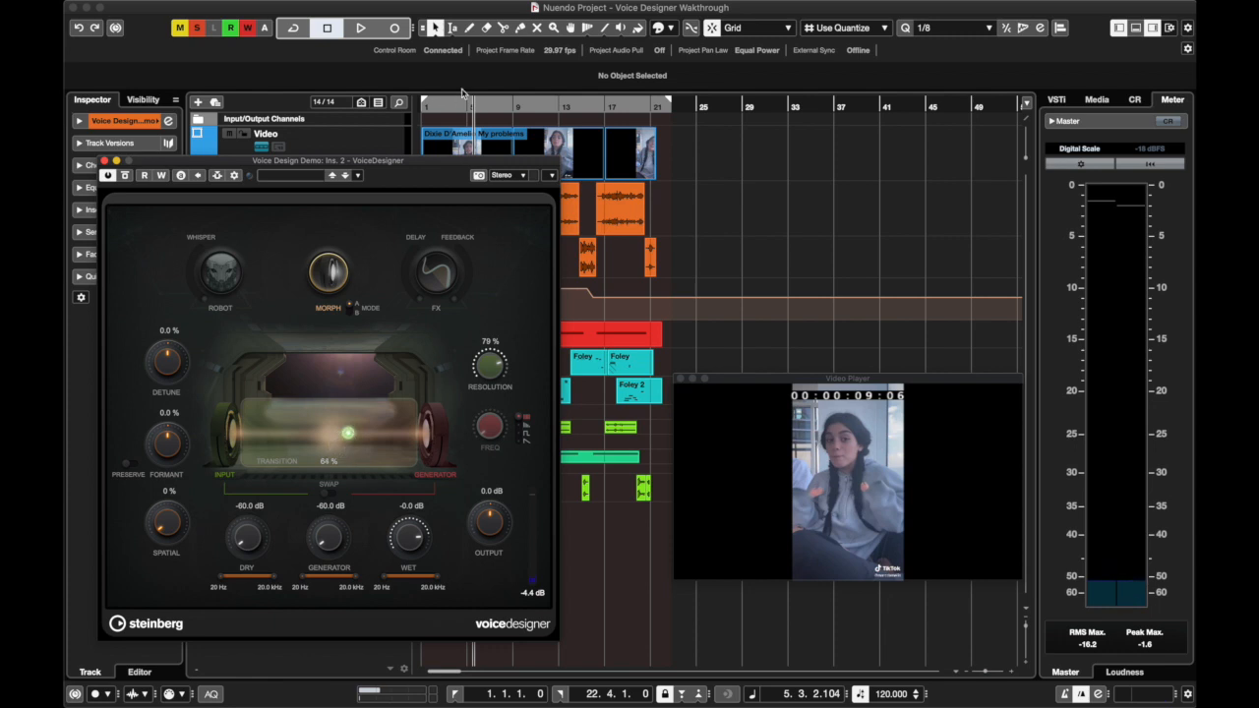
{"action": "left_click", "coordinate": [424, 108]}
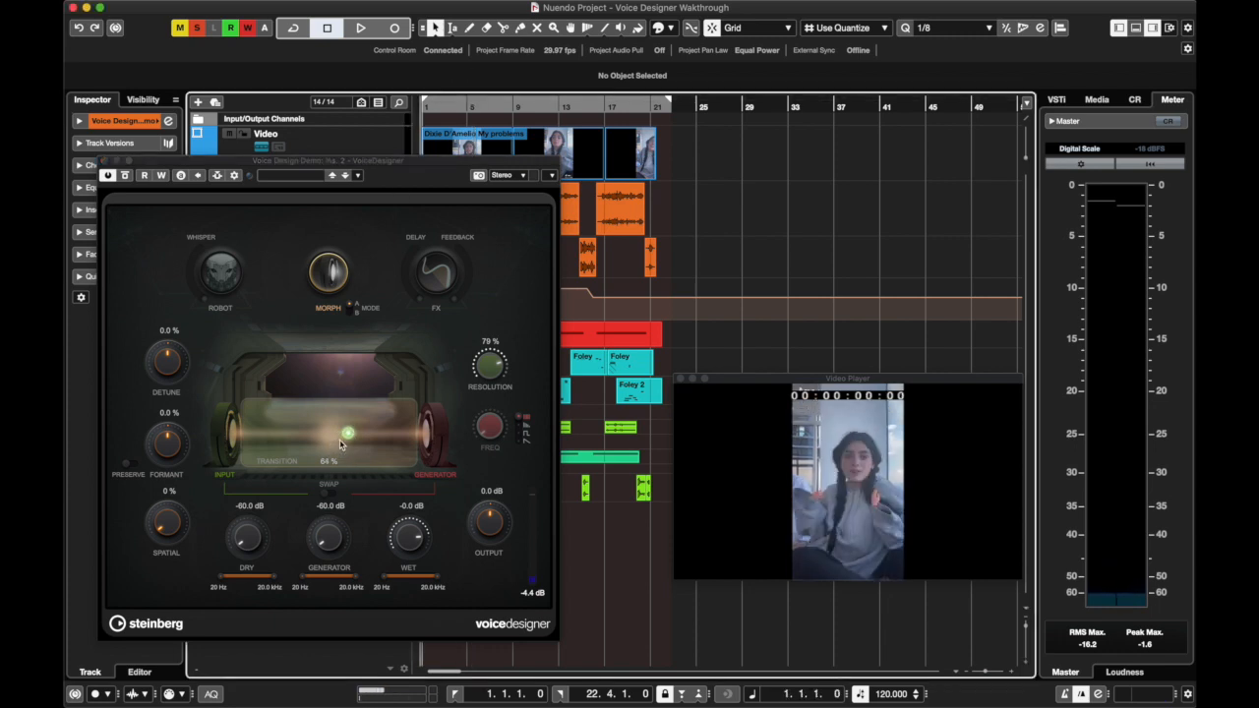
{"action": "mouse_move", "coordinate": [347, 439]}
{"action": "left_mouse_down"}
{"action": "mouse_move", "coordinate": [305, 446]}
{"action": "mouse_move", "coordinate": [347, 440]}
{"action": "left_mouse_up"}
{"action": "key", "text": "space"}
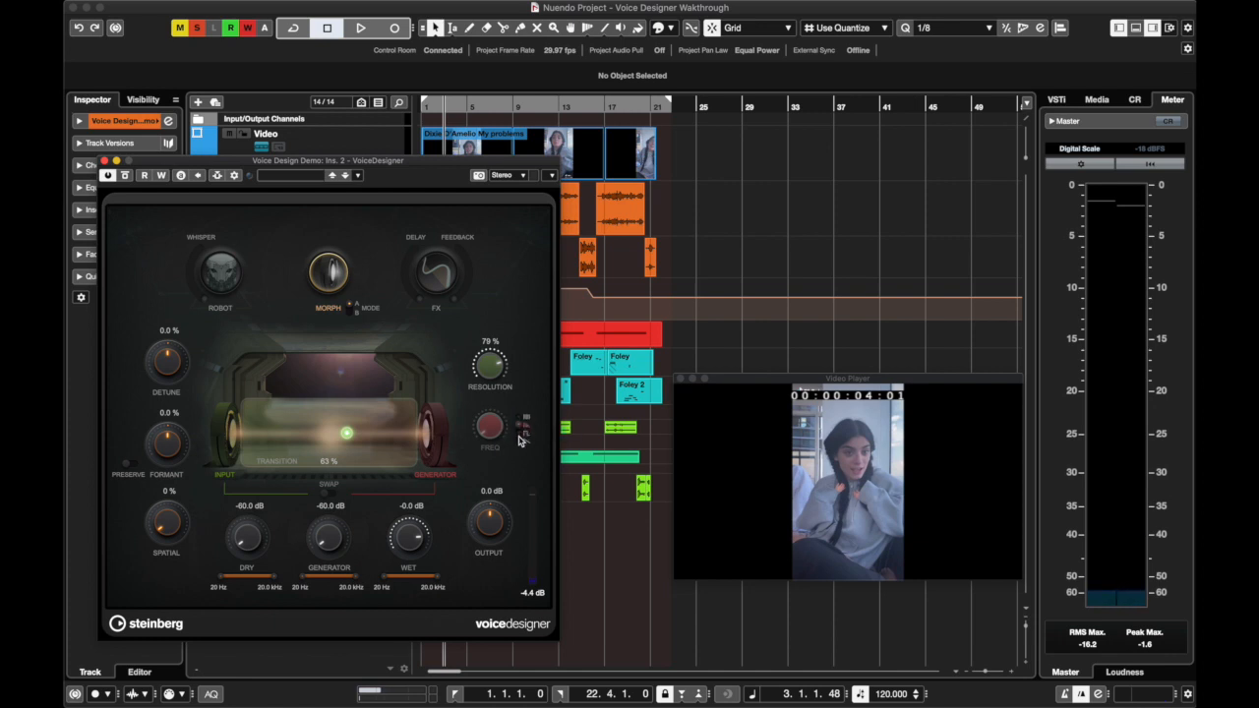
Replay from the project start while switching generator waveforms and varying the Transition through 73 % and 54 %, stopping around bar 13
{"action": "left_click", "coordinate": [520, 437]}
{"action": "left_click", "coordinate": [429, 106]}
{"action": "left_click", "coordinate": [520, 421]}
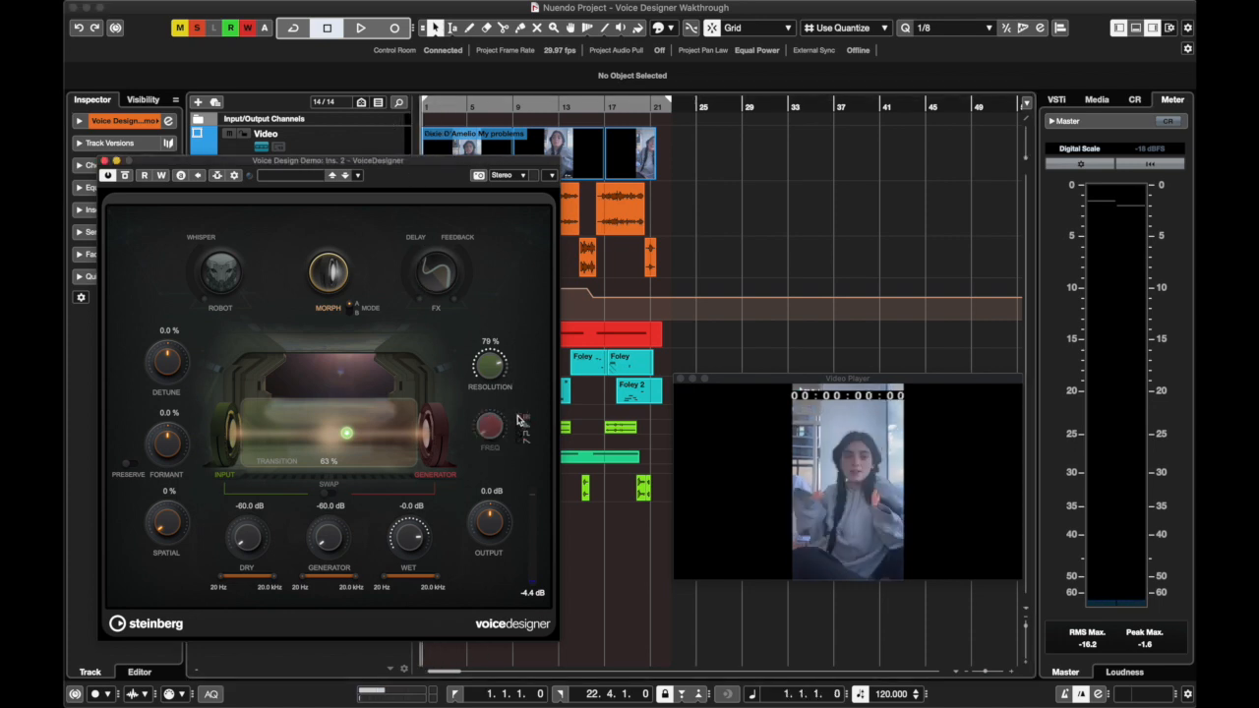
{"action": "key", "text": "space"}
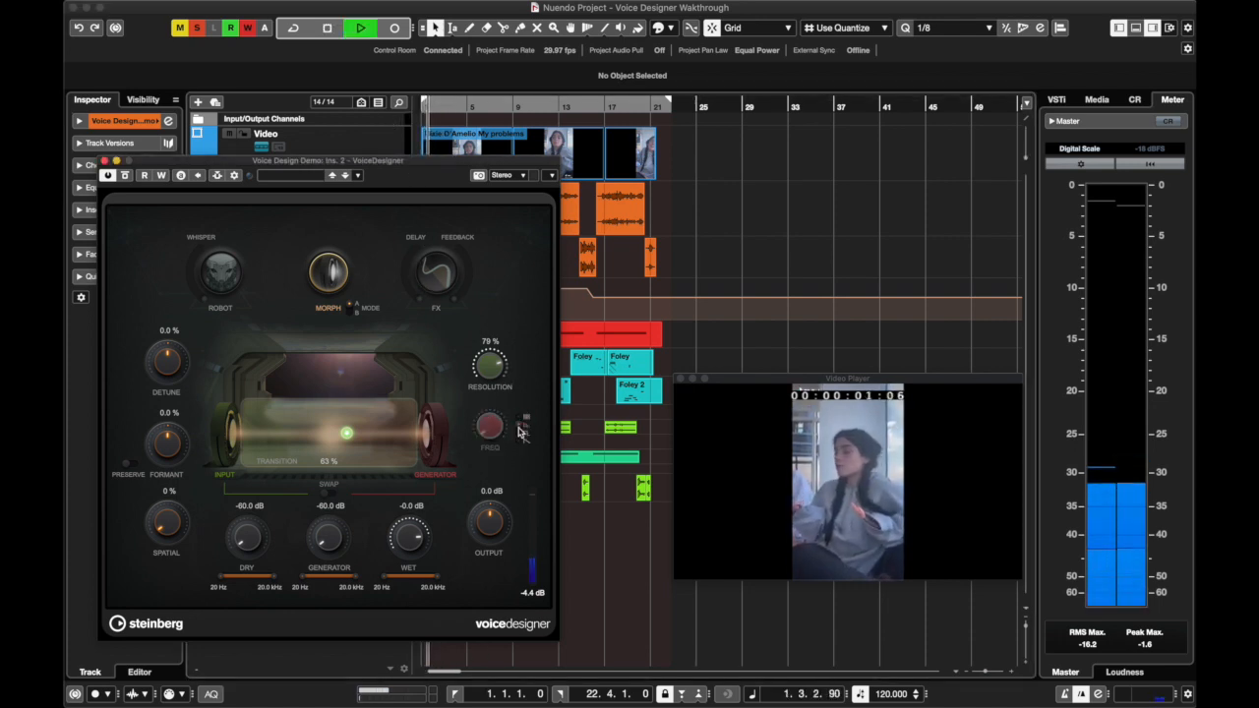
{"action": "mouse_move", "coordinate": [348, 438]}
{"action": "left_mouse_down"}
{"action": "mouse_move", "coordinate": [300, 438]}
{"action": "mouse_move", "coordinate": [363, 441]}
{"action": "left_mouse_up"}
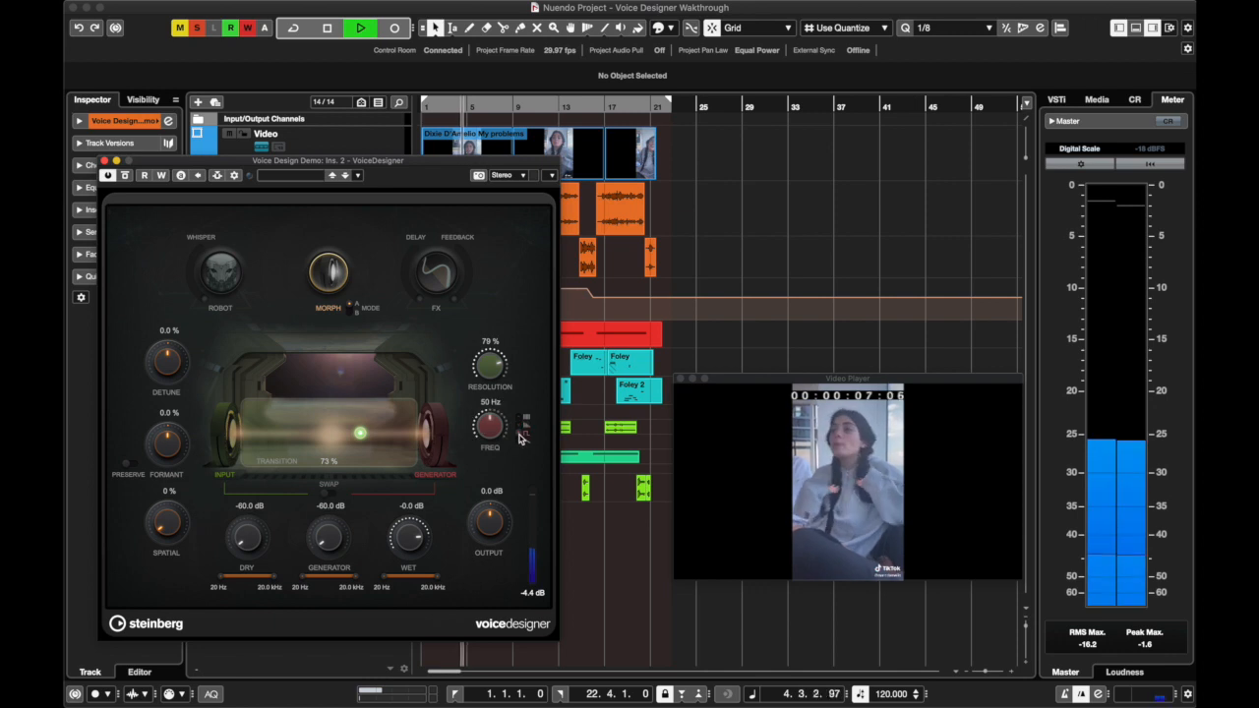
{"action": "left_click_drag", "start_coordinate": [360, 433], "coordinate": [334, 434]}
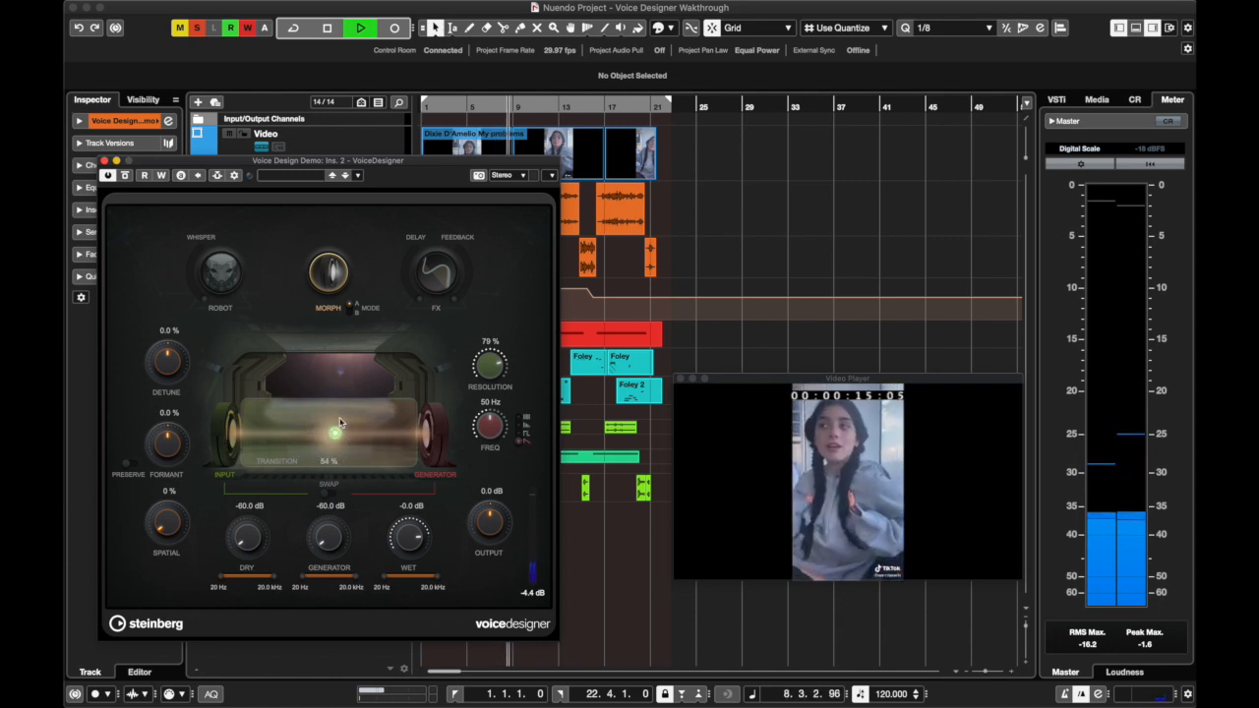
{"action": "left_click_drag", "start_coordinate": [337, 434], "coordinate": [362, 452]}
{"action": "key", "text": "space"}
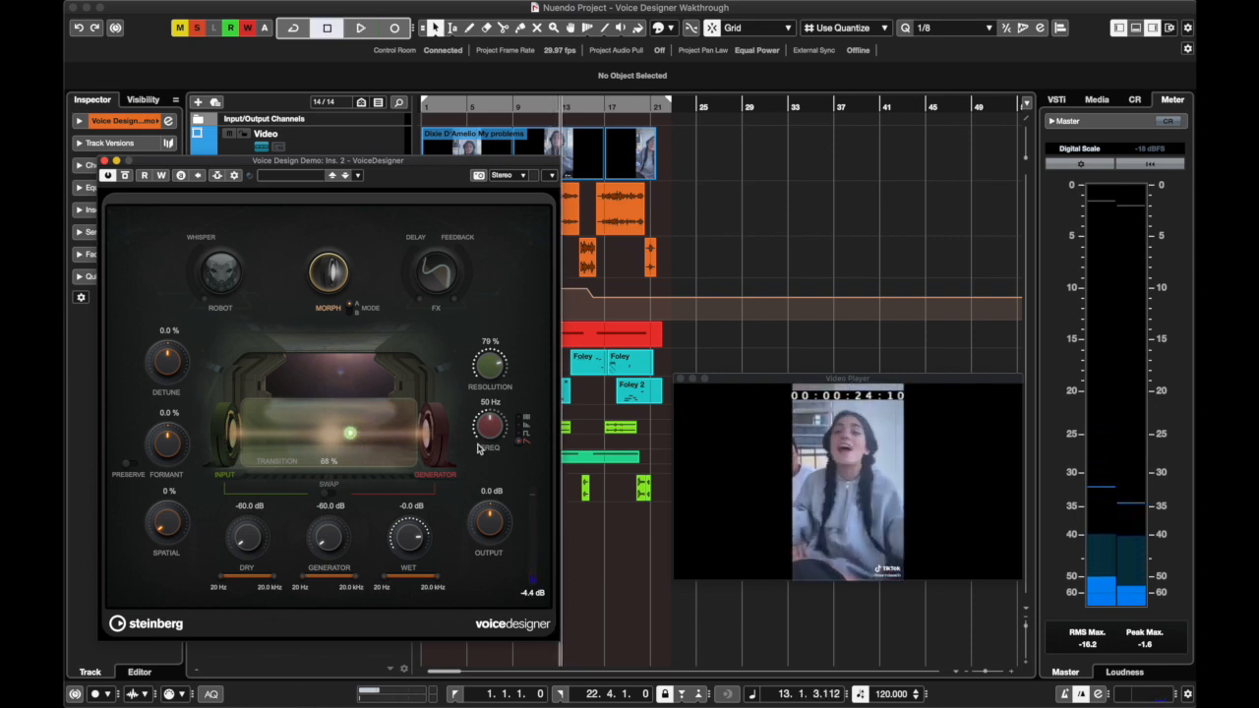
Set the Resolution to 80 %, replay from the start with the third generator waveform, and sweep Freq up to 89 Hz and back down
{"action": "left_click_drag", "start_coordinate": [489, 369], "coordinate": [491, 400]}
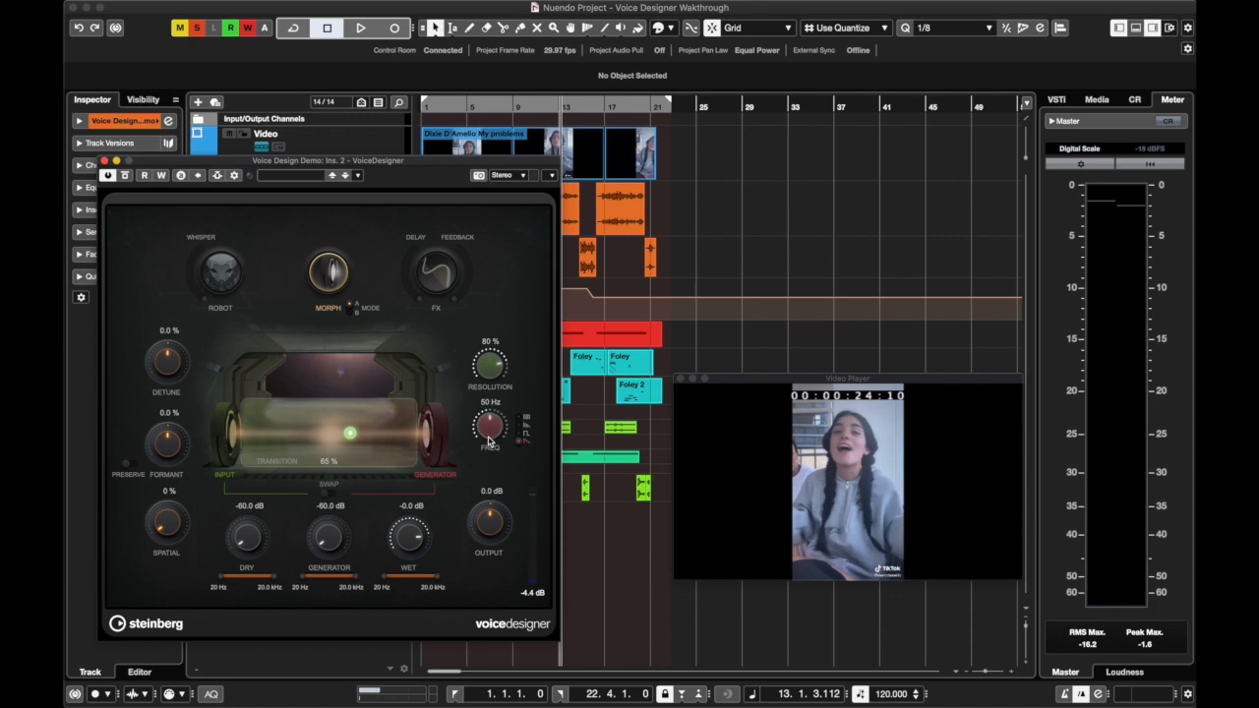
{"action": "left_click", "coordinate": [428, 111]}
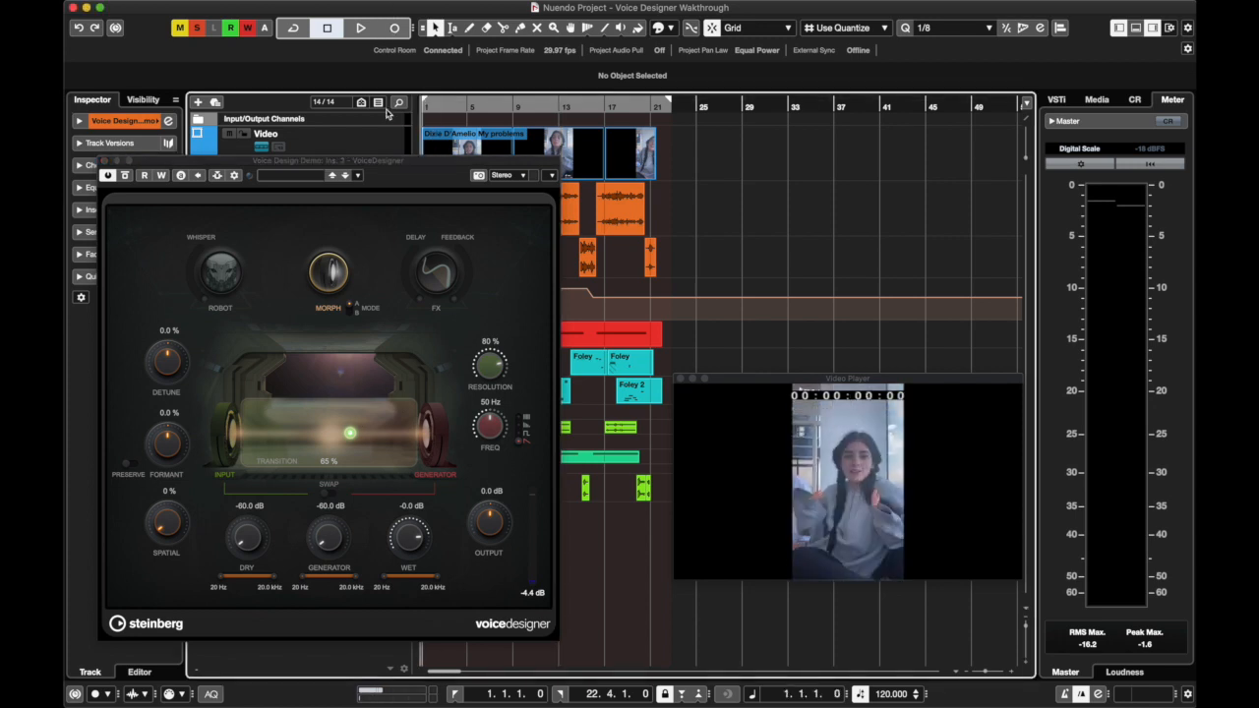
{"action": "left_click_drag", "start_coordinate": [491, 429], "coordinate": [490, 374]}
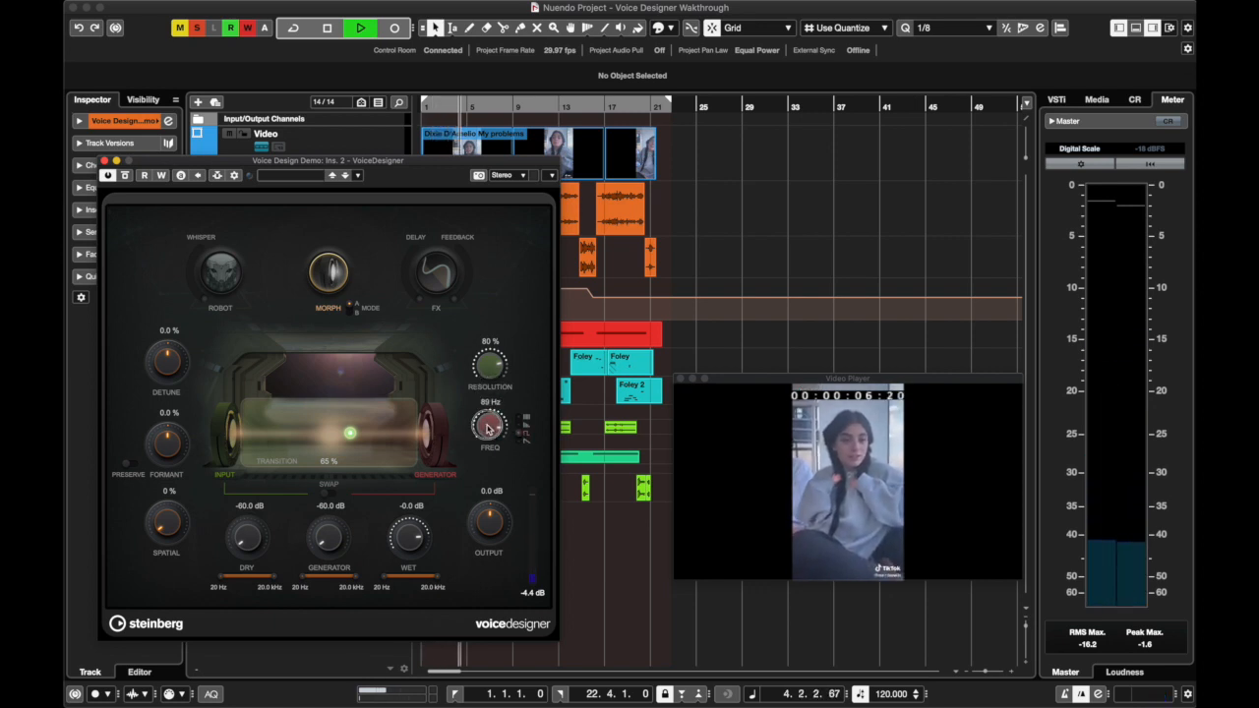
{"action": "left_click_drag", "start_coordinate": [489, 430], "coordinate": [477, 470]}
{"action": "key", "text": "space"}
Lower the generator Freq to 1 Hz, raise the Resolution to 100 %, and return to the project start
{"action": "left_click", "coordinate": [489, 403]}
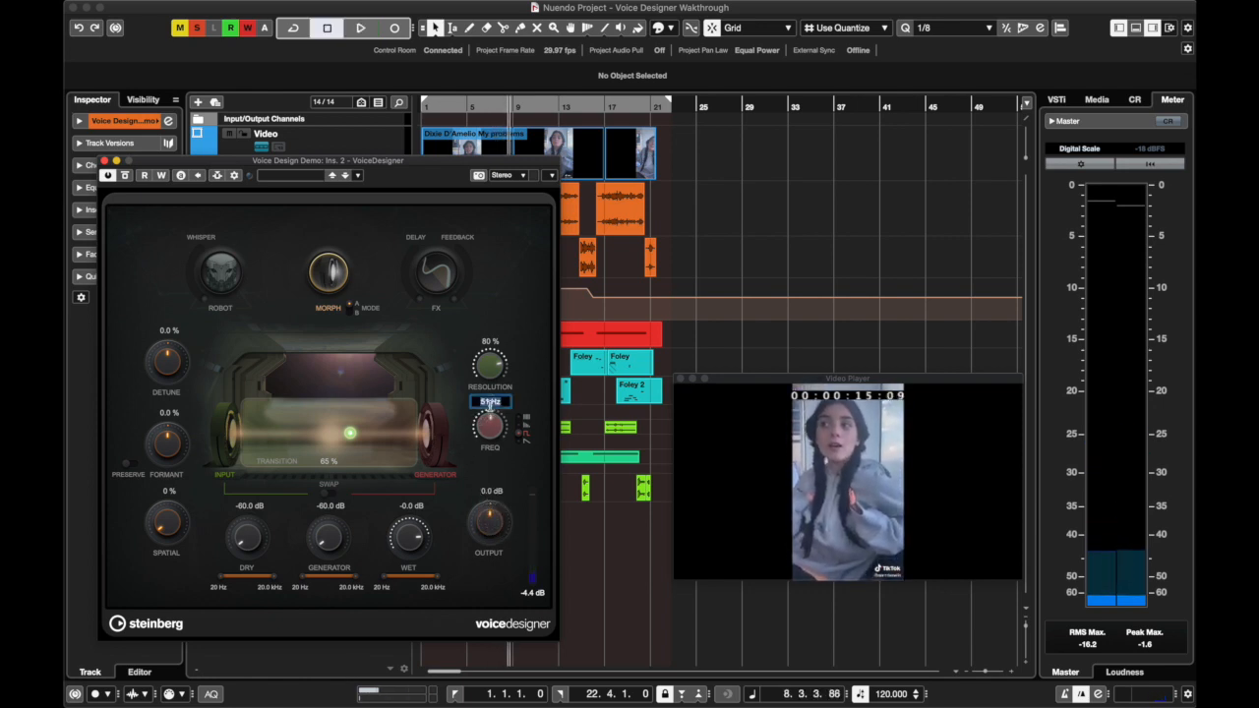
{"action": "type", "text": "0"}
{"action": "key", "text": "Return"}
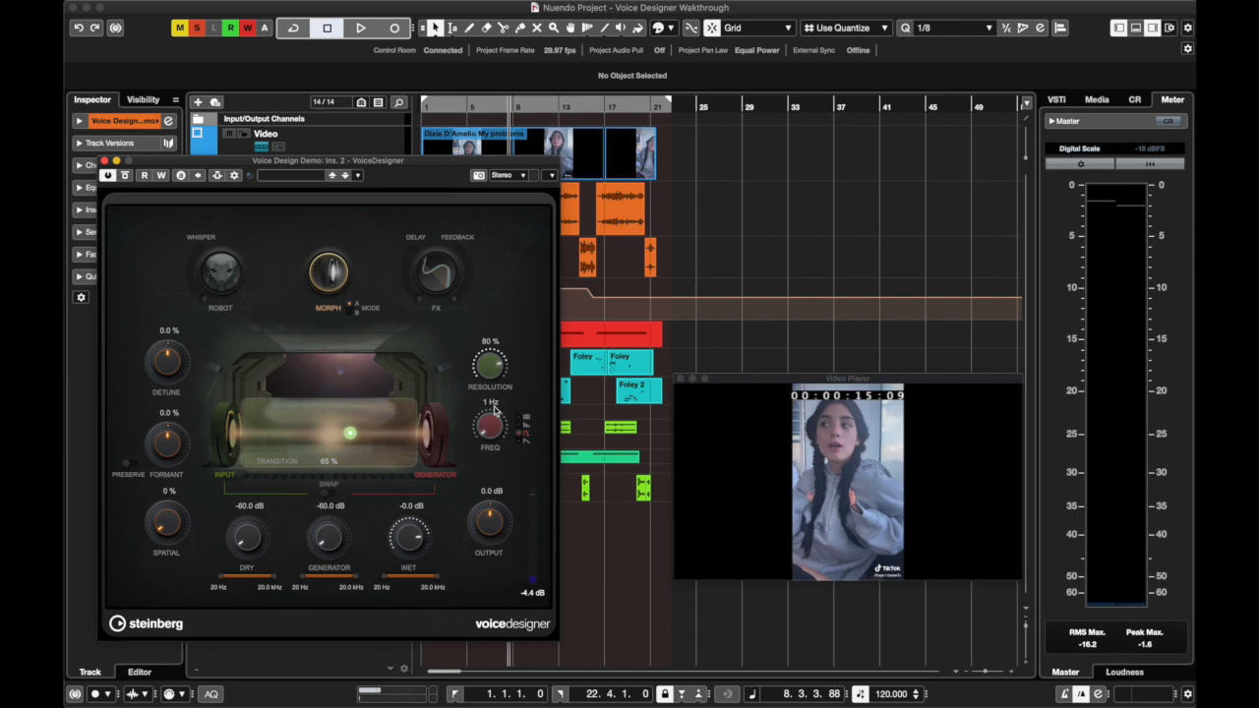
{"action": "left_click_drag", "start_coordinate": [488, 379], "coordinate": [480, 435]}
{"action": "left_click_drag", "start_coordinate": [441, 108], "coordinate": [366, 110]}
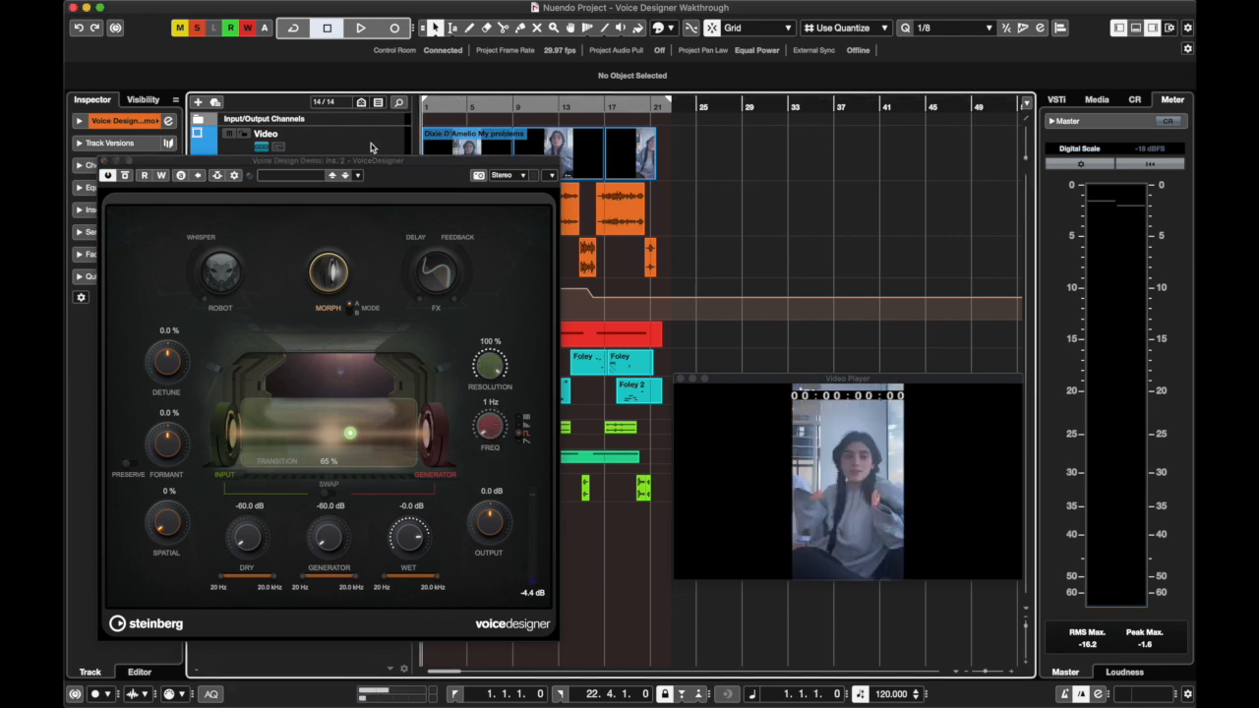
Lower the Resolution to 1 % and audition it from the project start with the generator Freq at 48 Hz
{"action": "left_click_drag", "start_coordinate": [486, 362], "coordinate": [466, 629]}
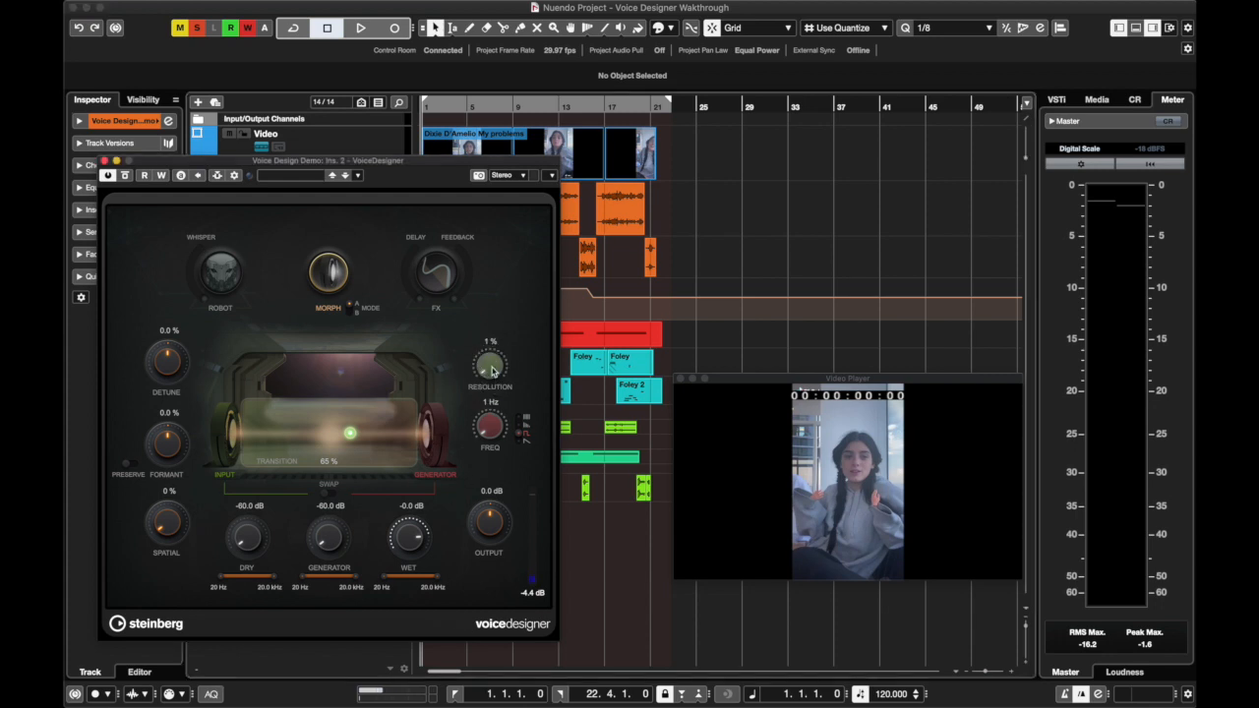
{"action": "key", "text": "space"}
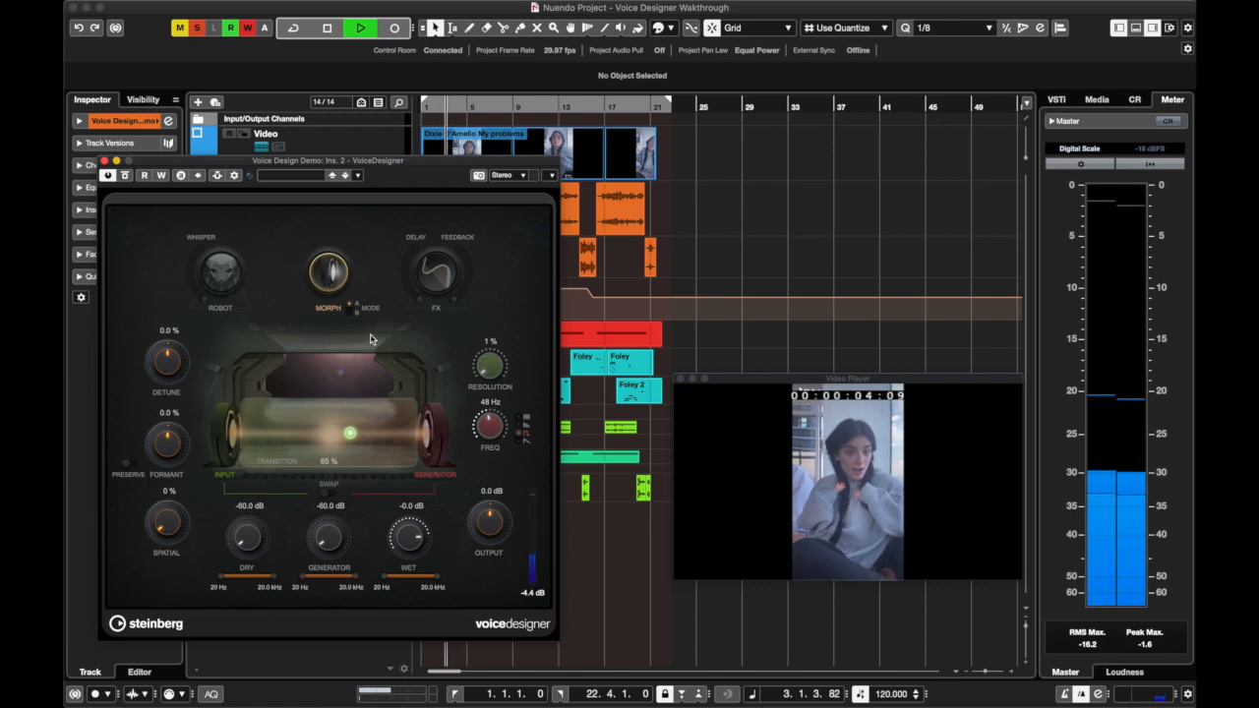
{"action": "key", "text": "space"}
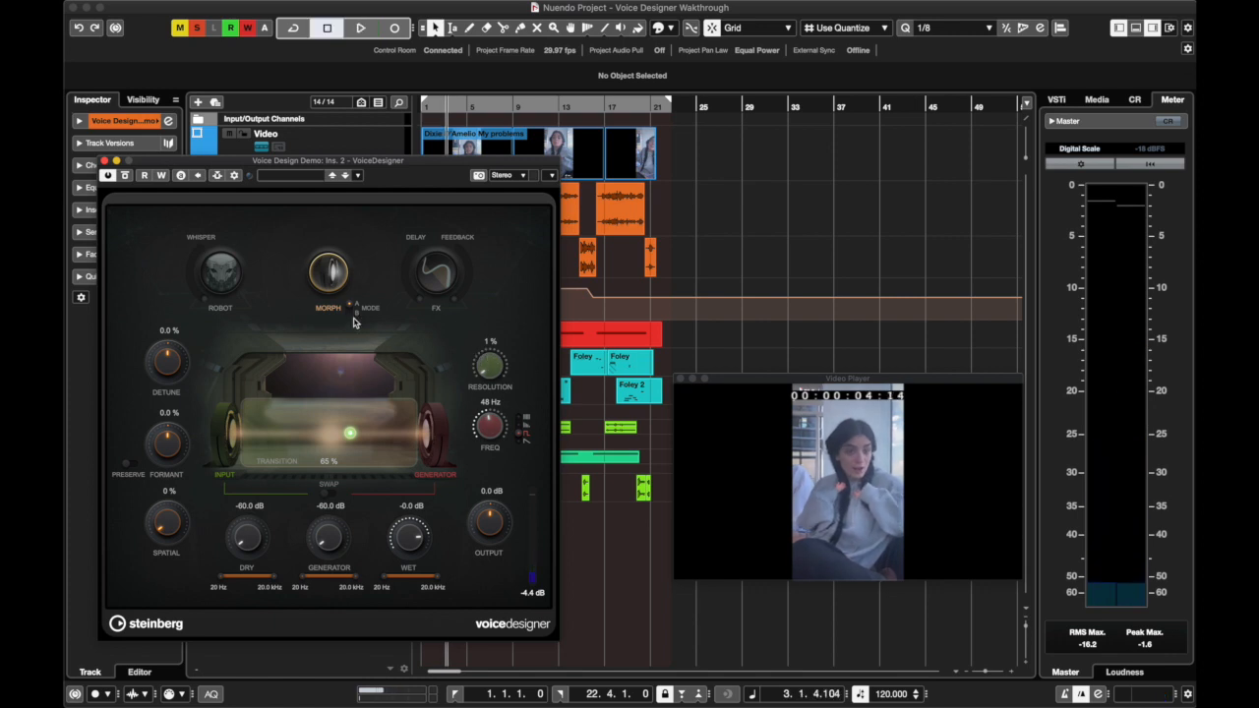
Replay from the project start with the Transition at 96 %, then raise the Resolution to 100 % and resume playback
{"action": "key", "text": "Home"}
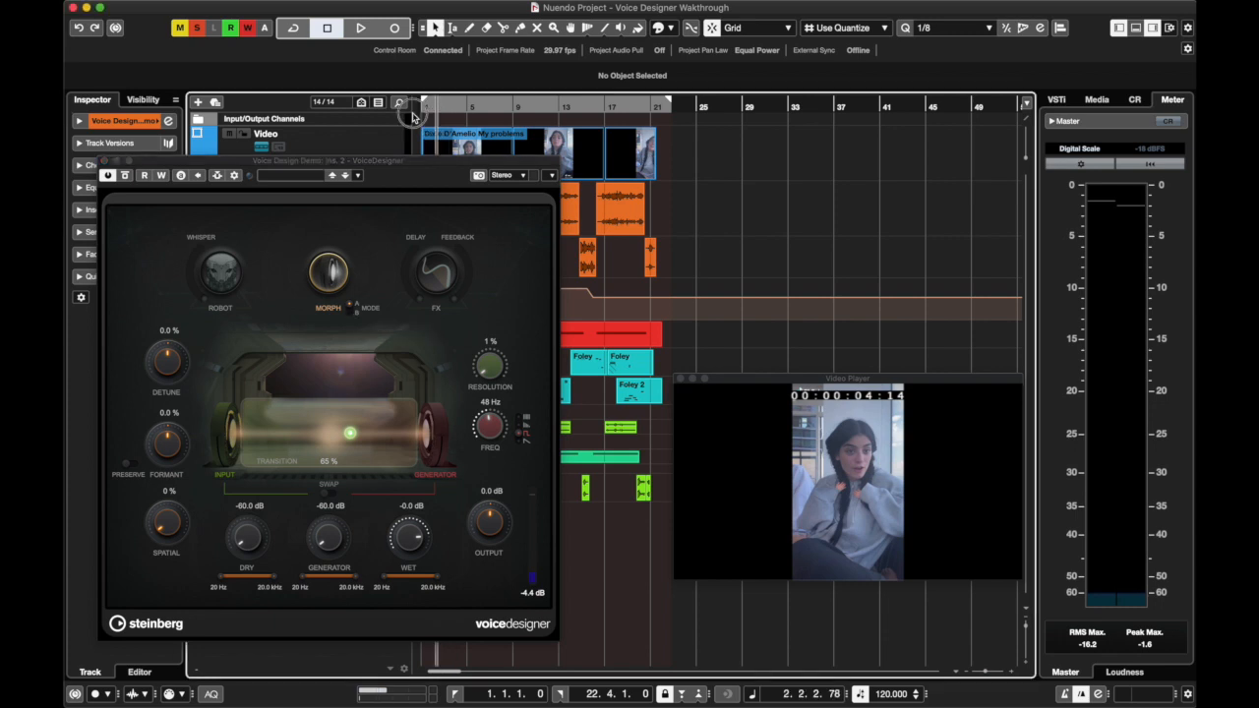
{"action": "key", "text": "space"}
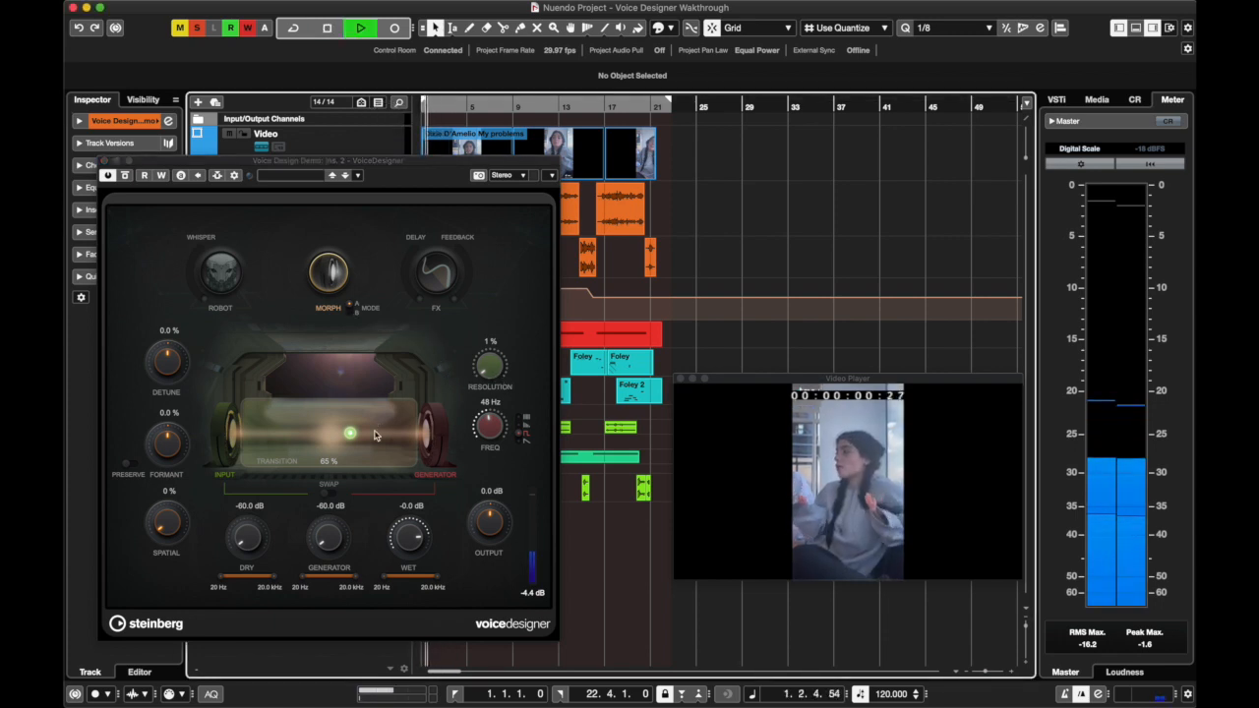
{"action": "left_click", "coordinate": [472, 392]}
{"action": "key", "text": "space"}
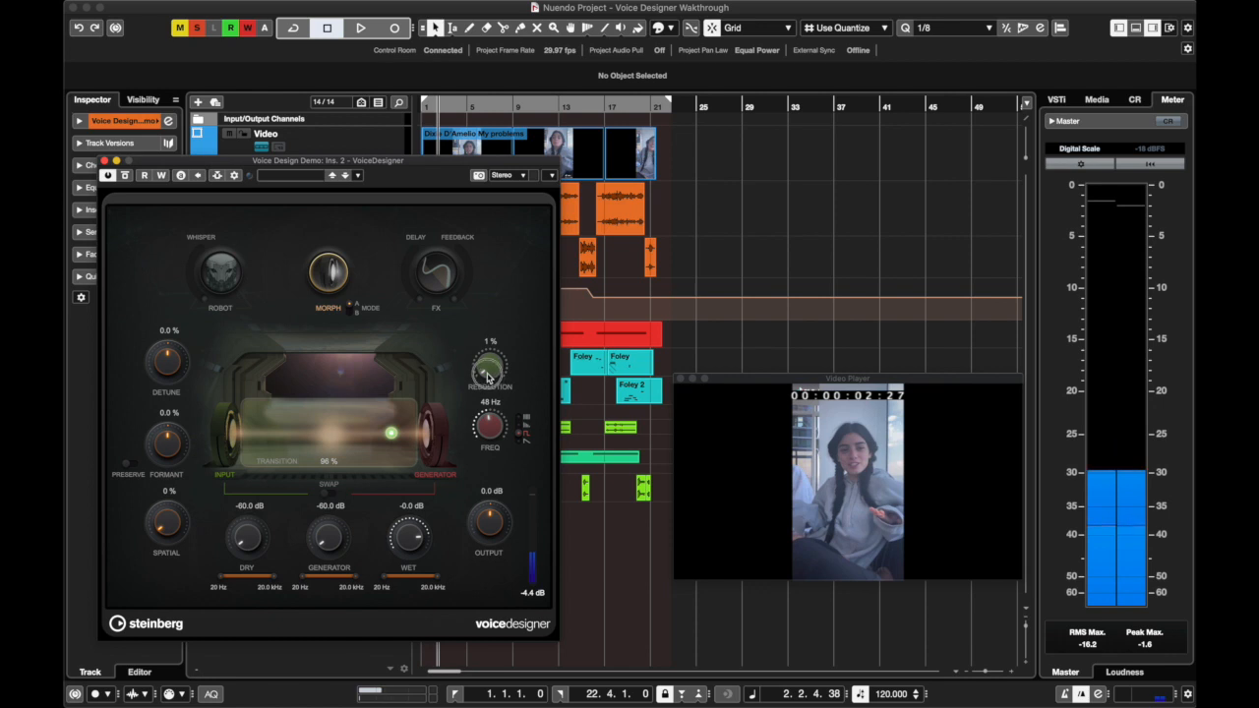
{"action": "left_click_drag", "start_coordinate": [489, 377], "coordinate": [482, 213]}
{"action": "key", "text": "space"}
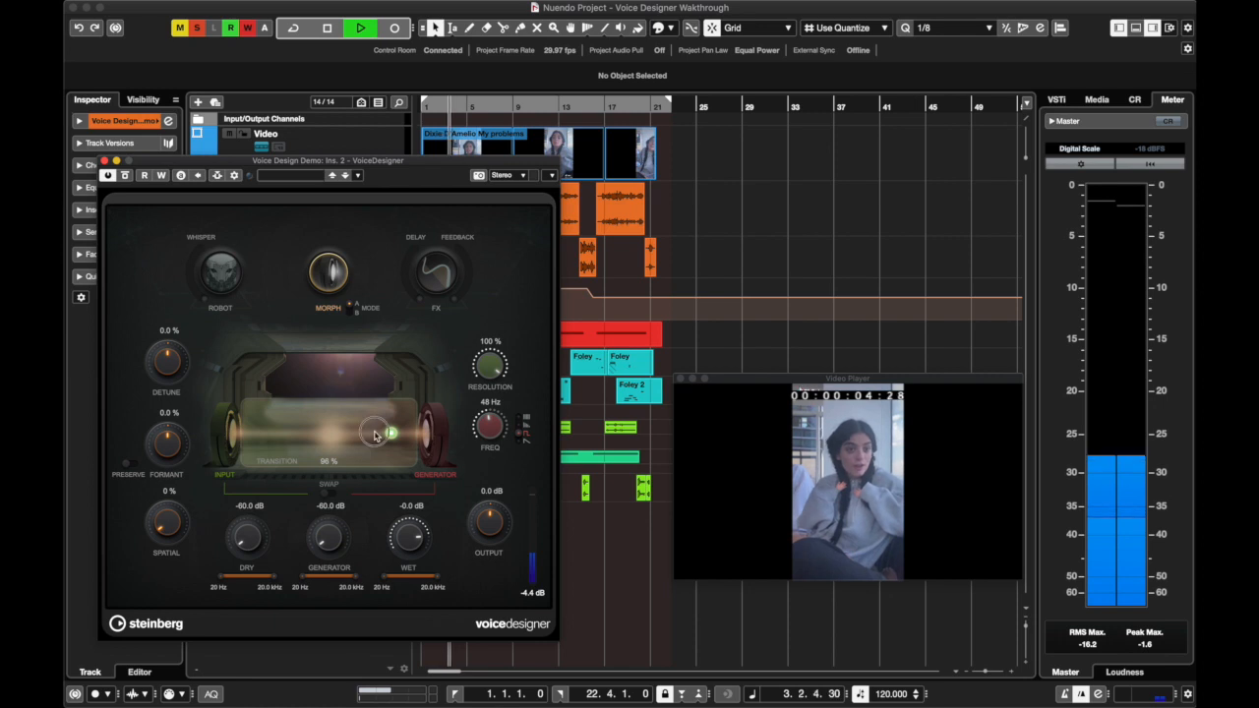
Set the Transition to 59 %, replay from the project start while lowering the Resolution to 71 %, and stop playback
{"action": "left_click_drag", "start_coordinate": [375, 436], "coordinate": [343, 434]}
{"action": "left_click", "coordinate": [429, 108]}
{"action": "left_click_drag", "start_coordinate": [427, 104], "coordinate": [408, 104]}
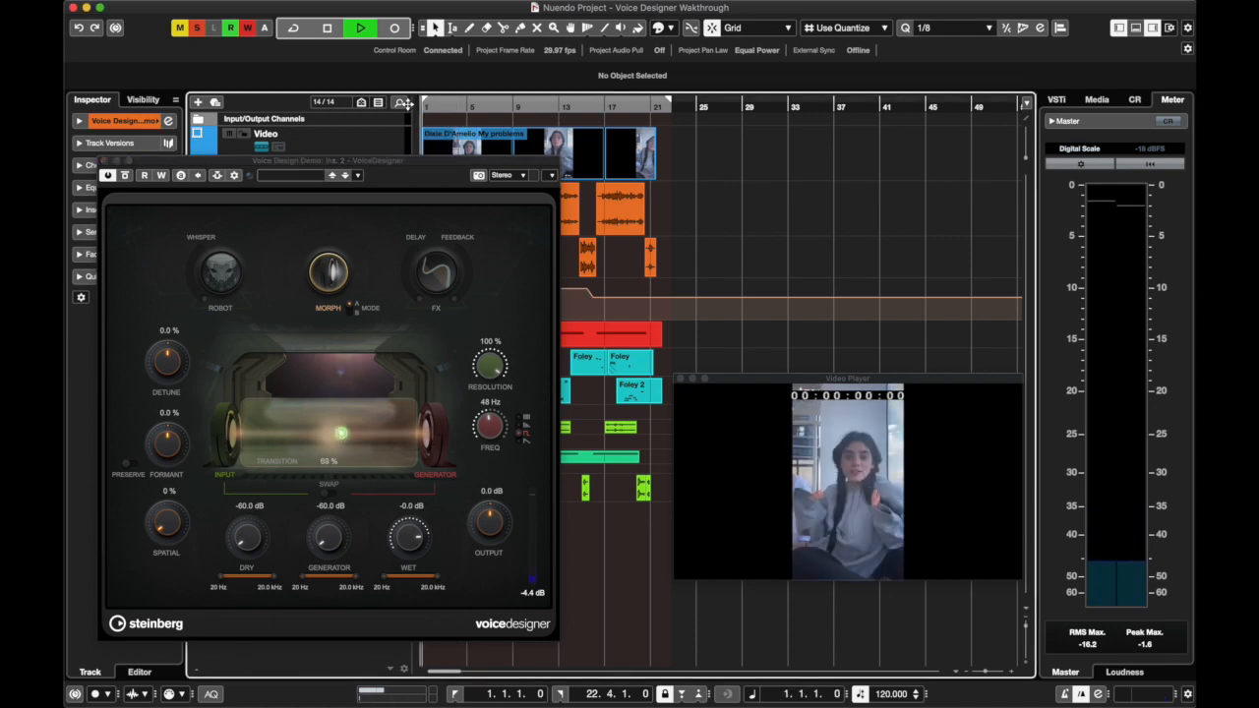
{"action": "left_click", "coordinate": [498, 369]}
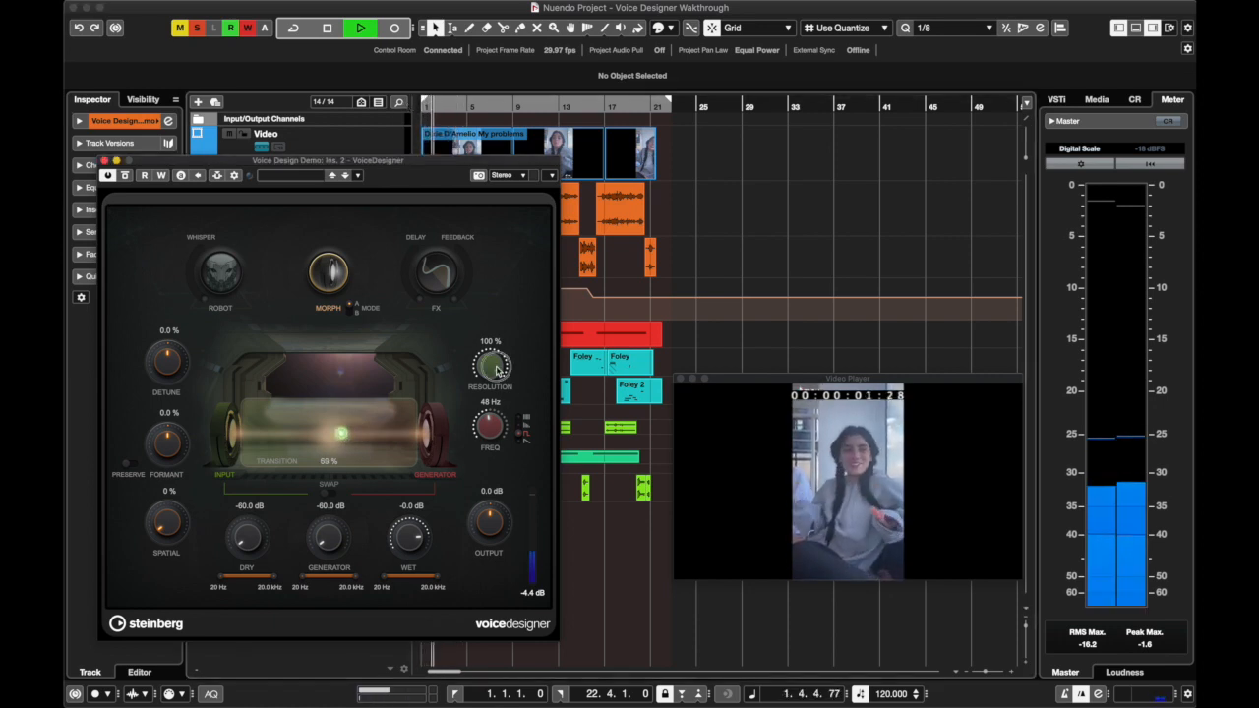
{"action": "left_click_drag", "start_coordinate": [497, 370], "coordinate": [472, 385]}
{"action": "key", "text": "space"}
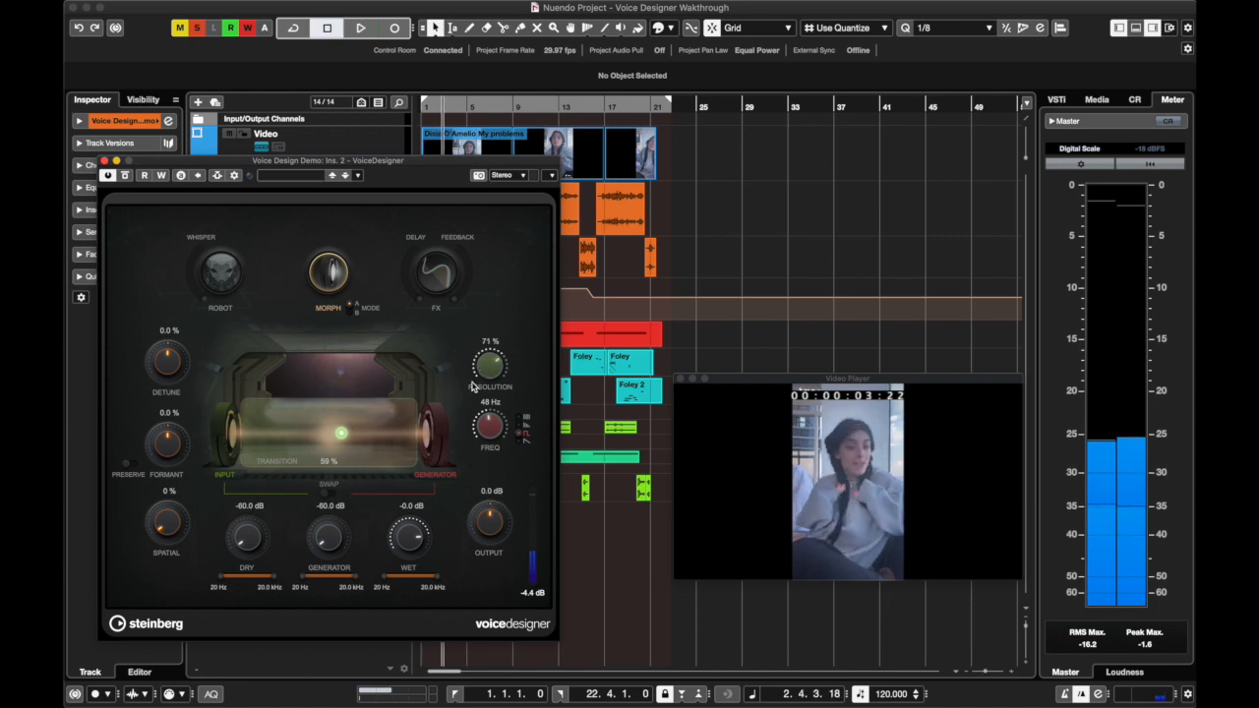
Set the Morph Resolution to 50 %
{"action": "left_click", "coordinate": [488, 342]}
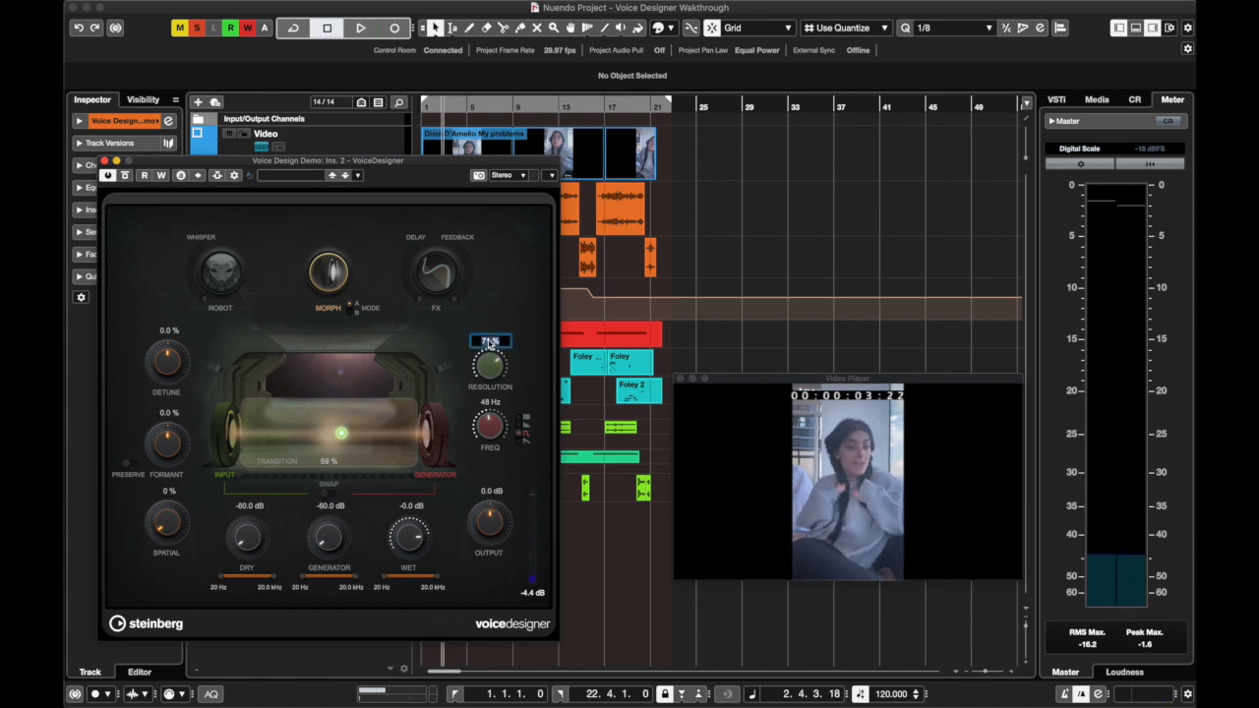
{"action": "type", "text": "50"}
{"action": "key", "text": "Return"}
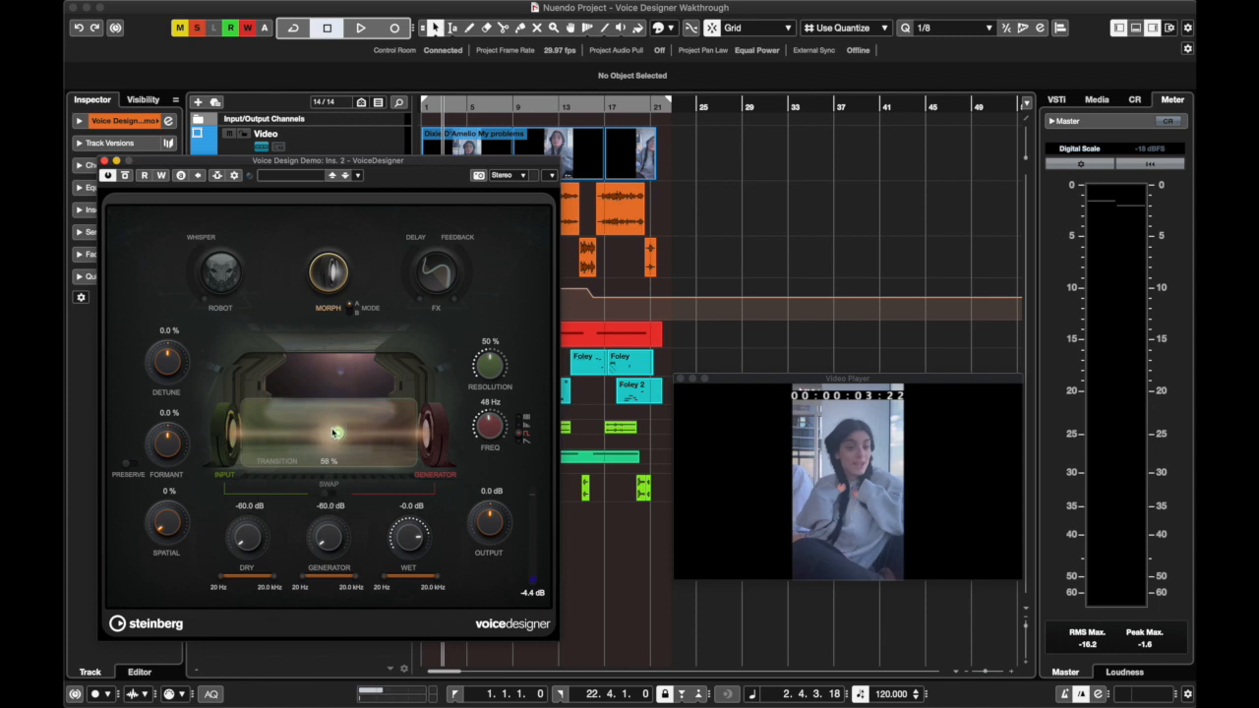
Compare Morph modes A and B, leaving mode B with its Response control selected
{"action": "left_click", "coordinate": [353, 317]}
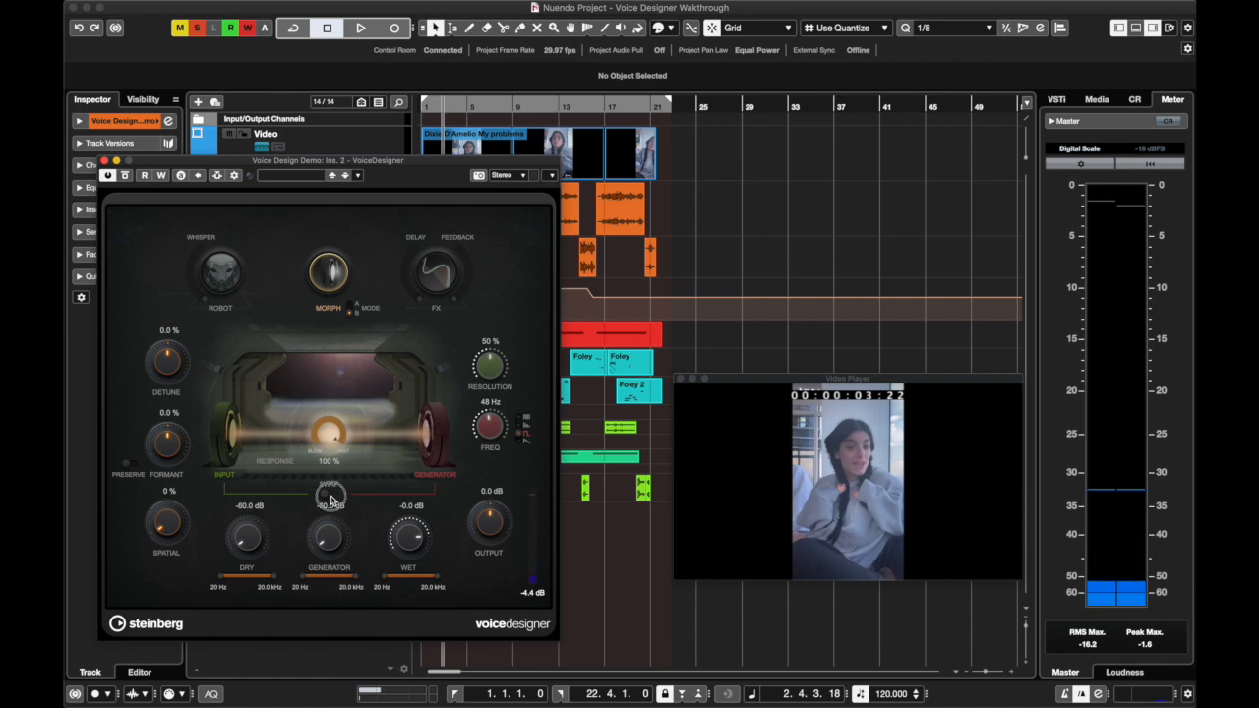
{"action": "left_click", "coordinate": [355, 309]}
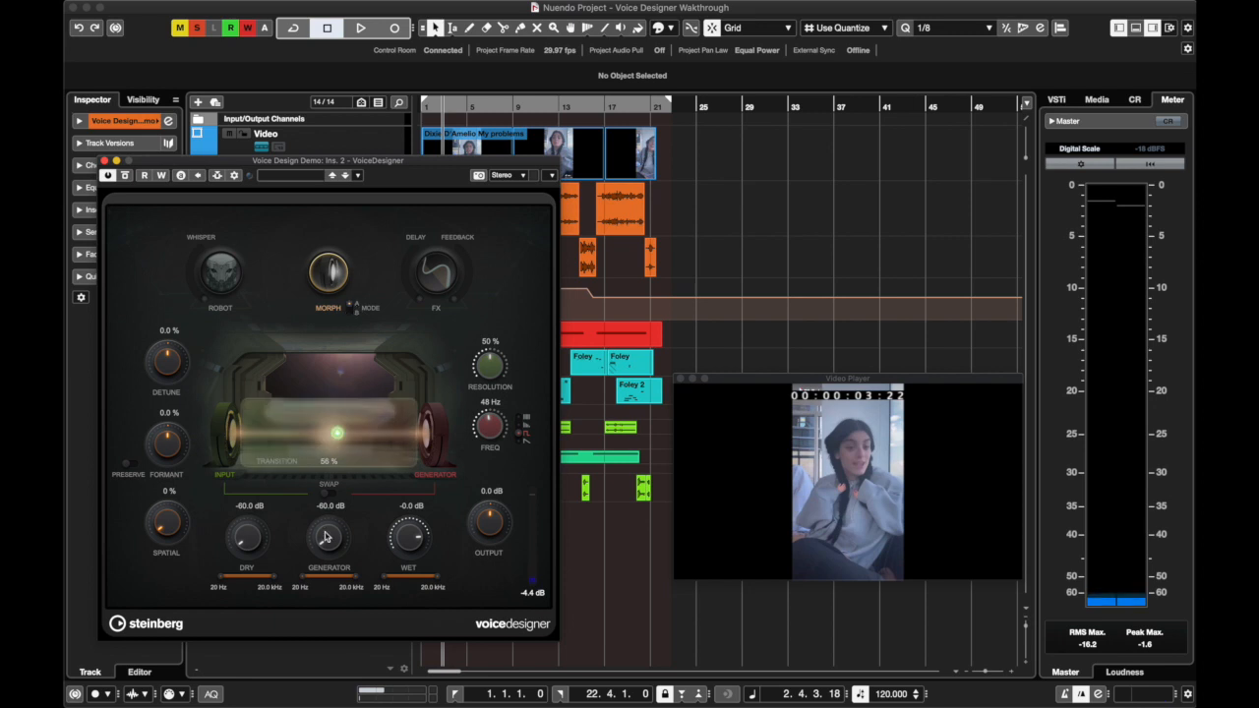
{"action": "left_click", "coordinate": [356, 316]}
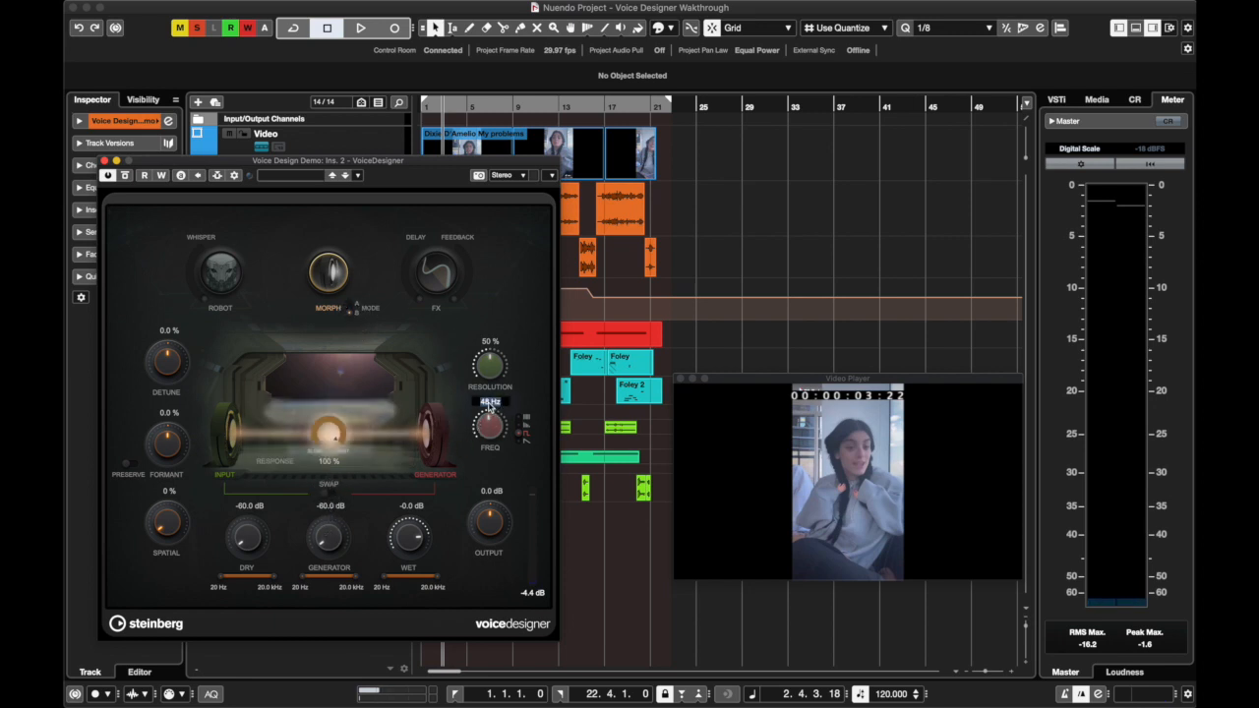
Set the generator Freq to 50 Hz and play mode B from the project start
{"action": "key", "text": "Return"}
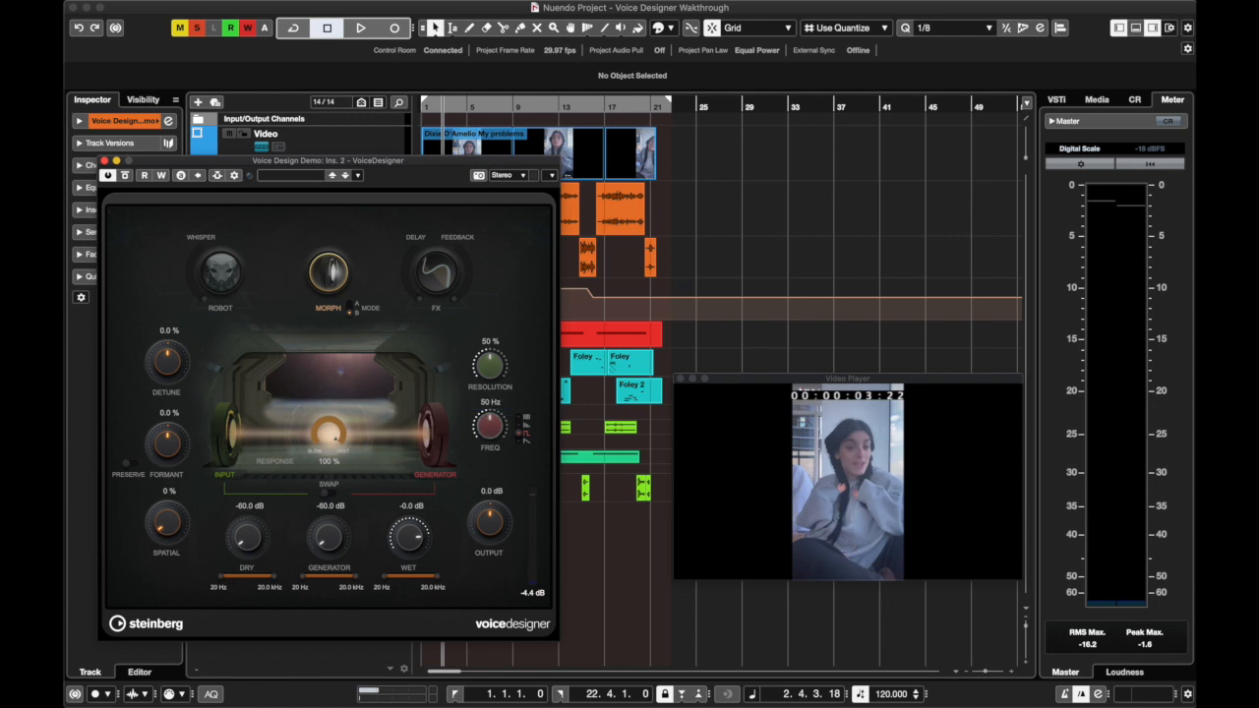
{"action": "left_click", "coordinate": [437, 105]}
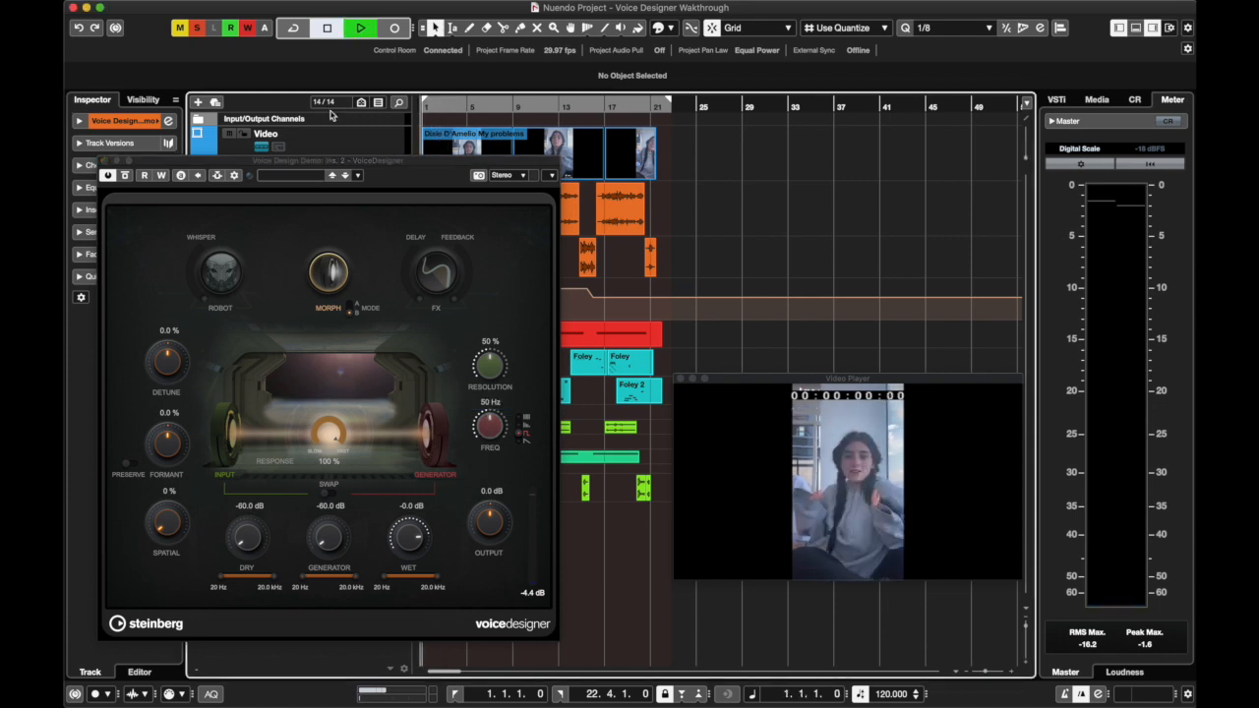
{"action": "key", "text": "space"}
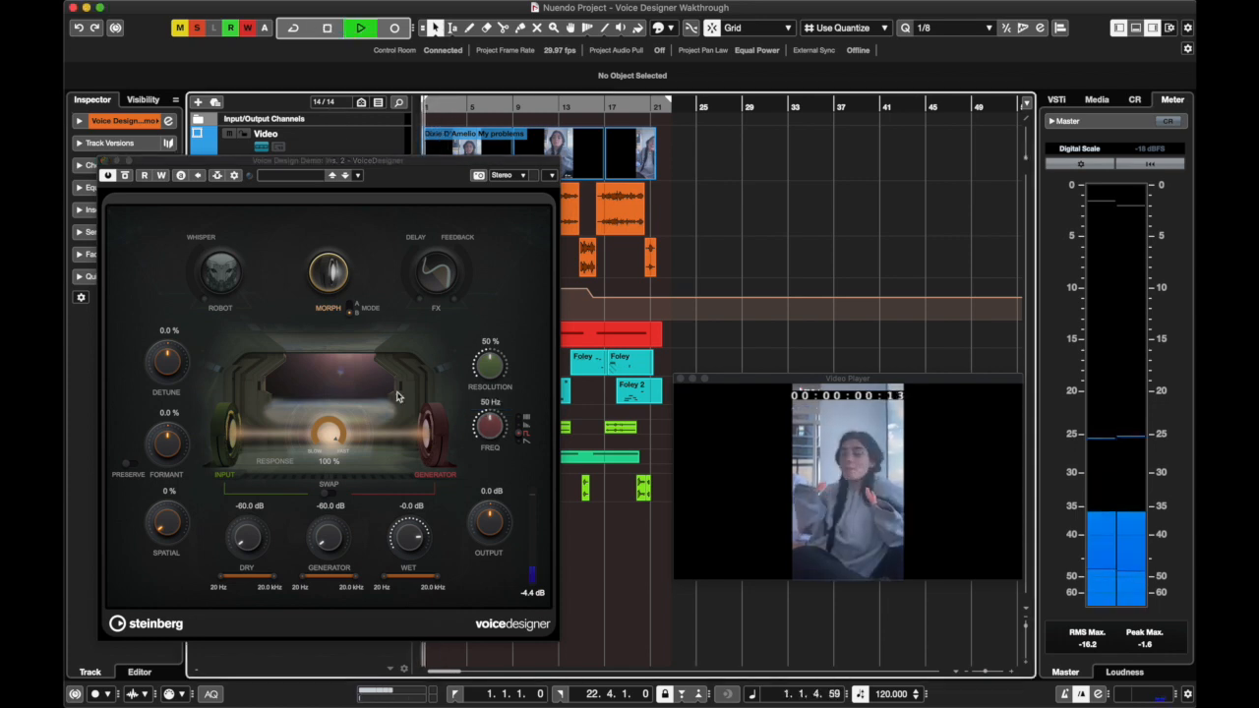
Swap the Morph source and target, pause, and resume playback while setting the generator Freq to 53 Hz, stopping at the end
{"action": "left_click", "coordinate": [329, 493]}
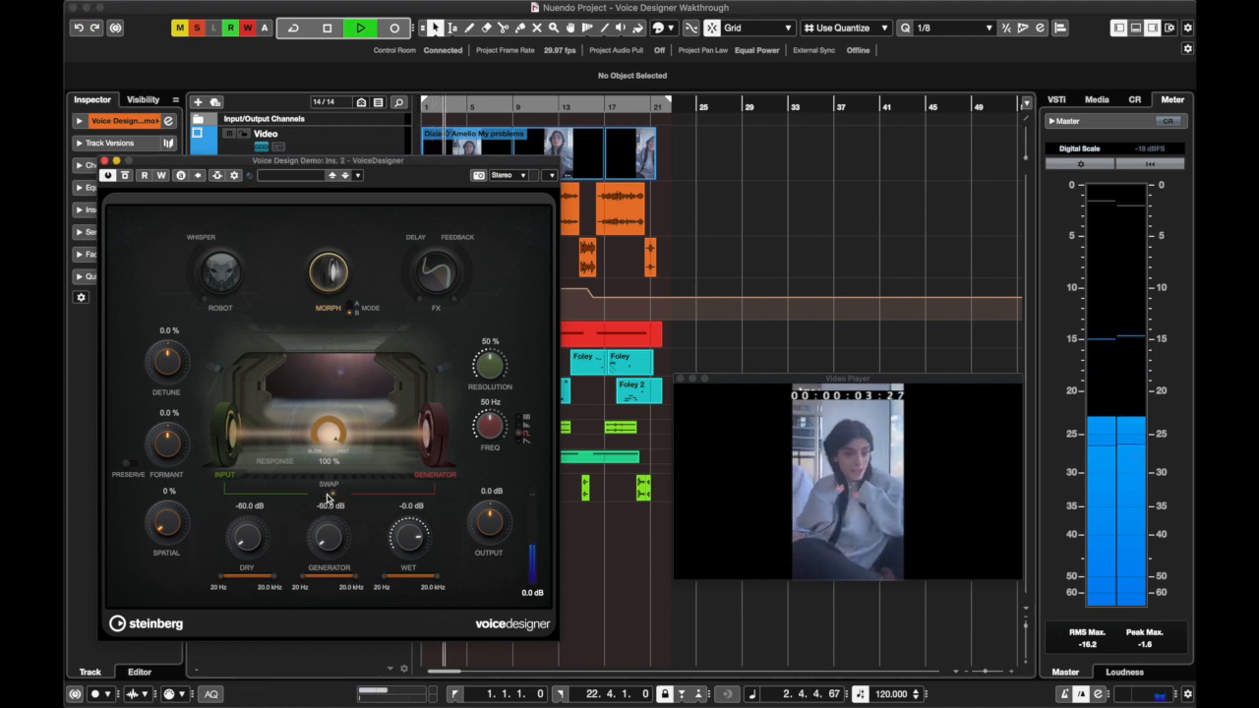
{"action": "key", "text": "space"}
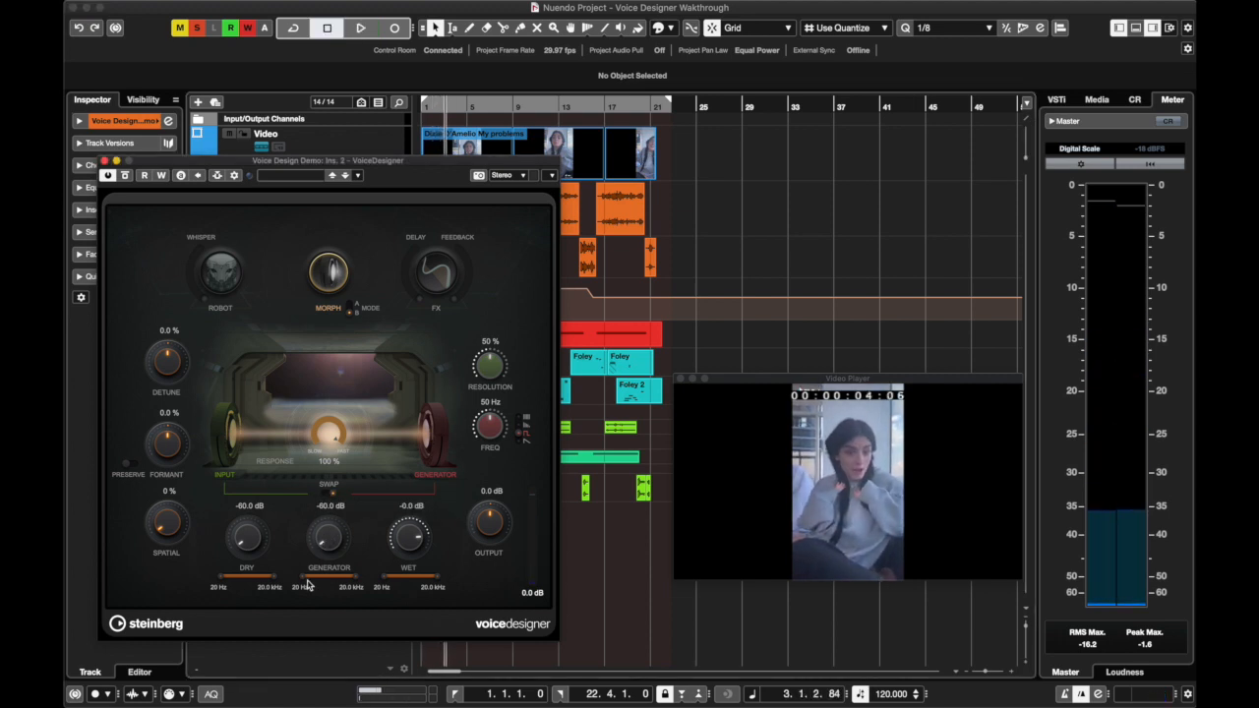
{"action": "mouse_move", "coordinate": [248, 706]}
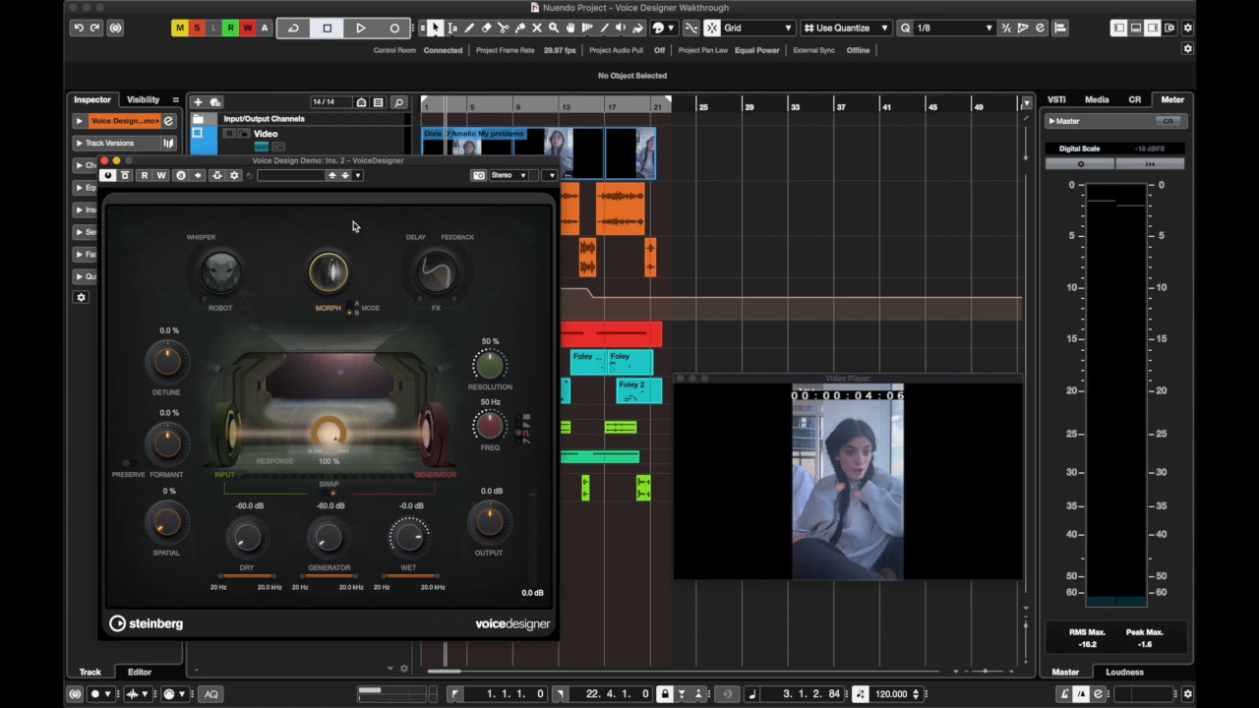
{"action": "key", "text": "space"}
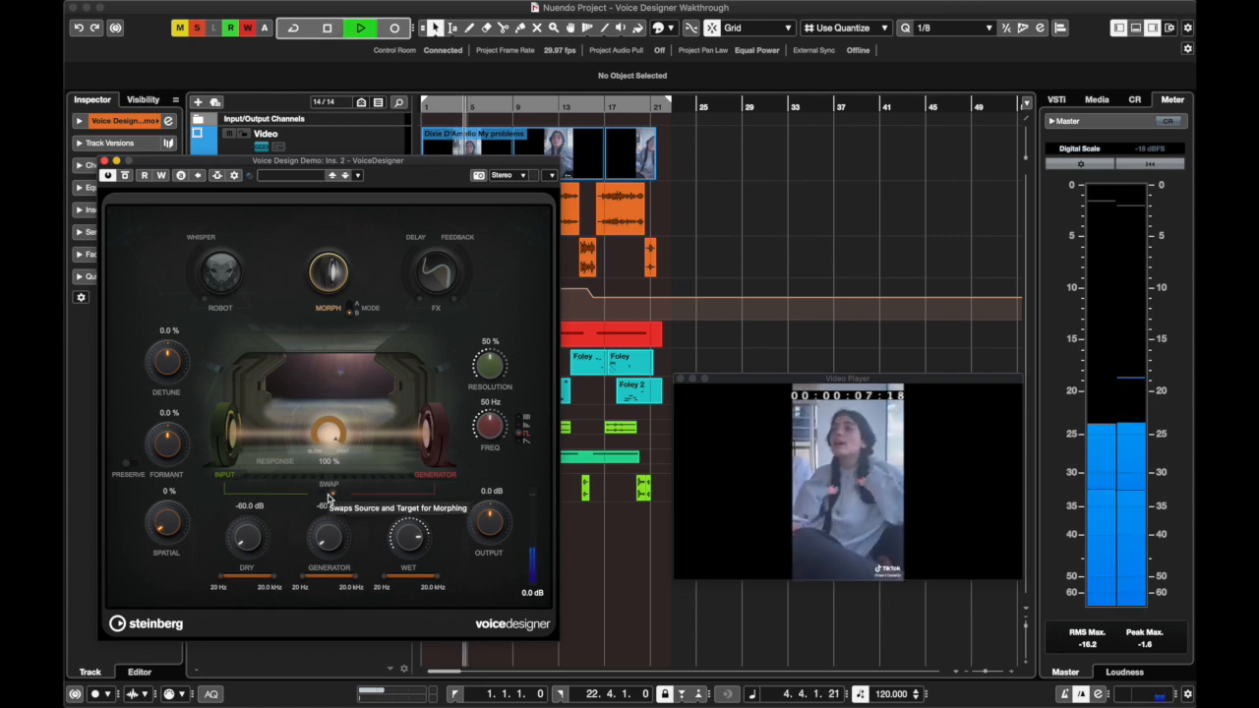
{"action": "mouse_move", "coordinate": [482, 423]}
{"action": "left_mouse_down"}
{"action": "mouse_move", "coordinate": [483, 455]}
{"action": "mouse_move", "coordinate": [474, 408]}
{"action": "left_mouse_up"}
{"action": "key", "text": "space"}
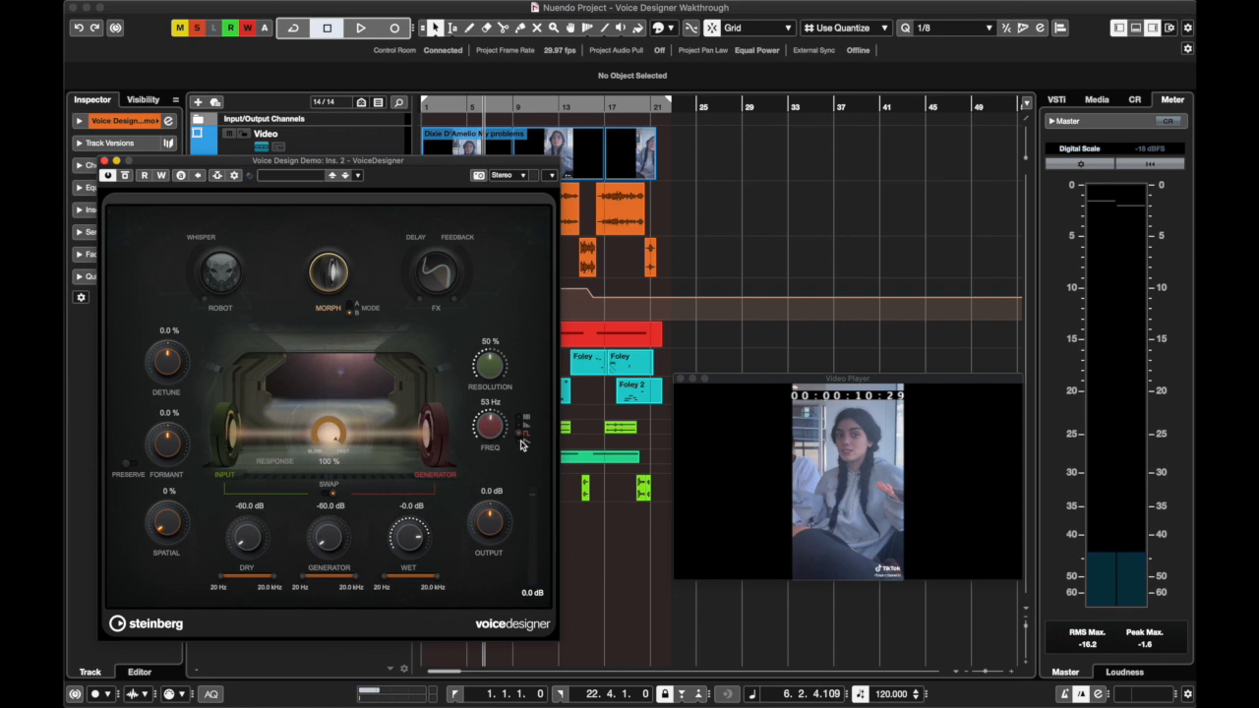
Replay from the project start while raising the Morph Resolution to 100 %
{"action": "left_click", "coordinate": [426, 105]}
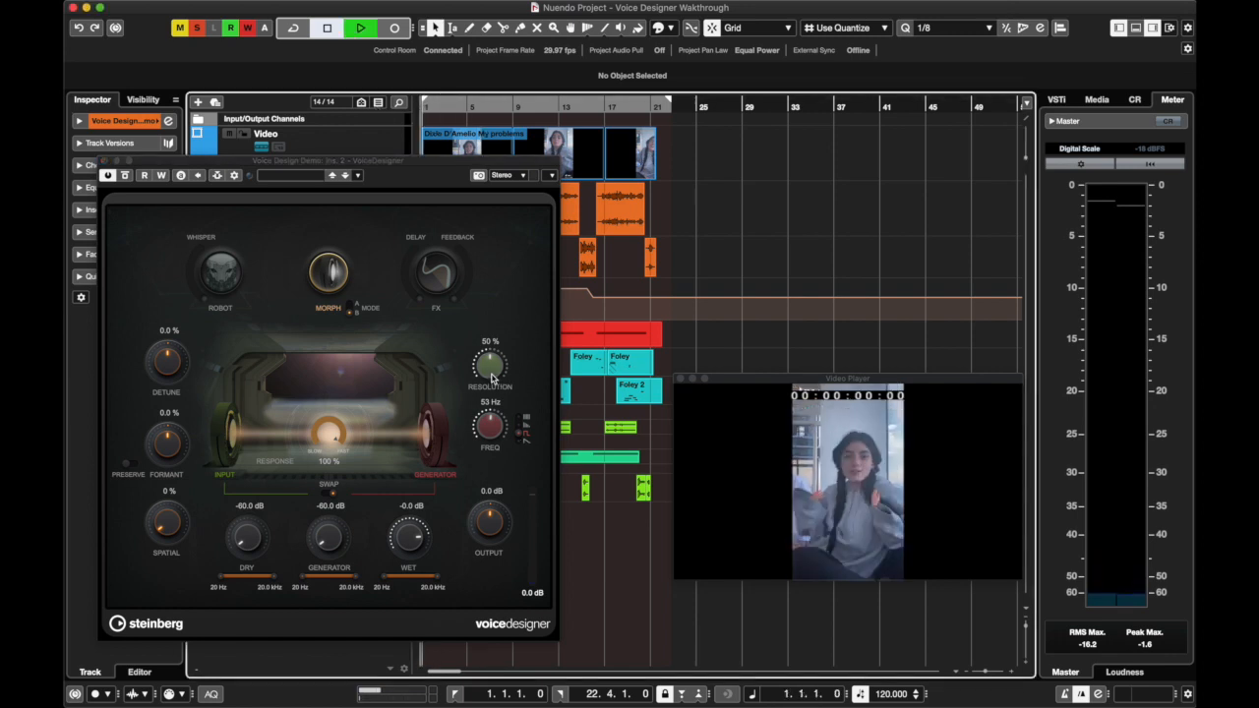
{"action": "key", "text": "space"}
{"action": "left_click_drag", "start_coordinate": [491, 379], "coordinate": [492, 305]}
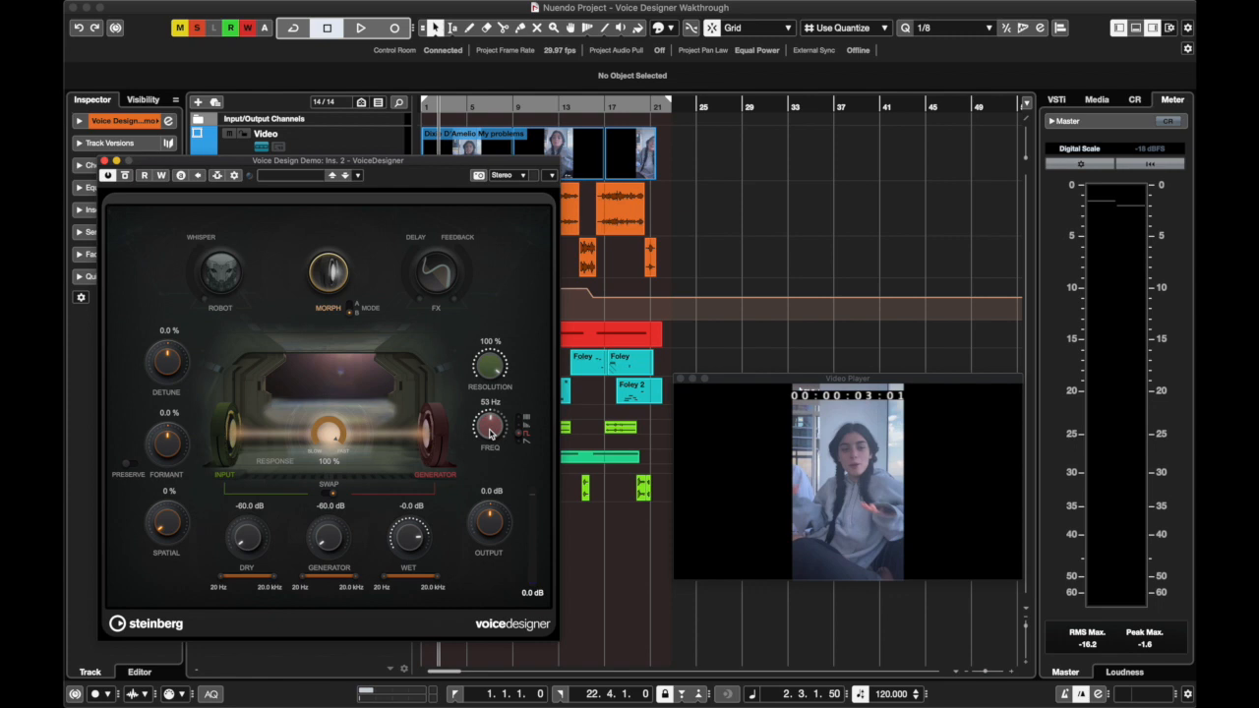
Play from about bar 4 while lowering the generator Freq to 20 Hz, pause, and resume playback while lowering it to 5 Hz
{"action": "left_click", "coordinate": [462, 110]}
{"action": "key", "text": "space"}
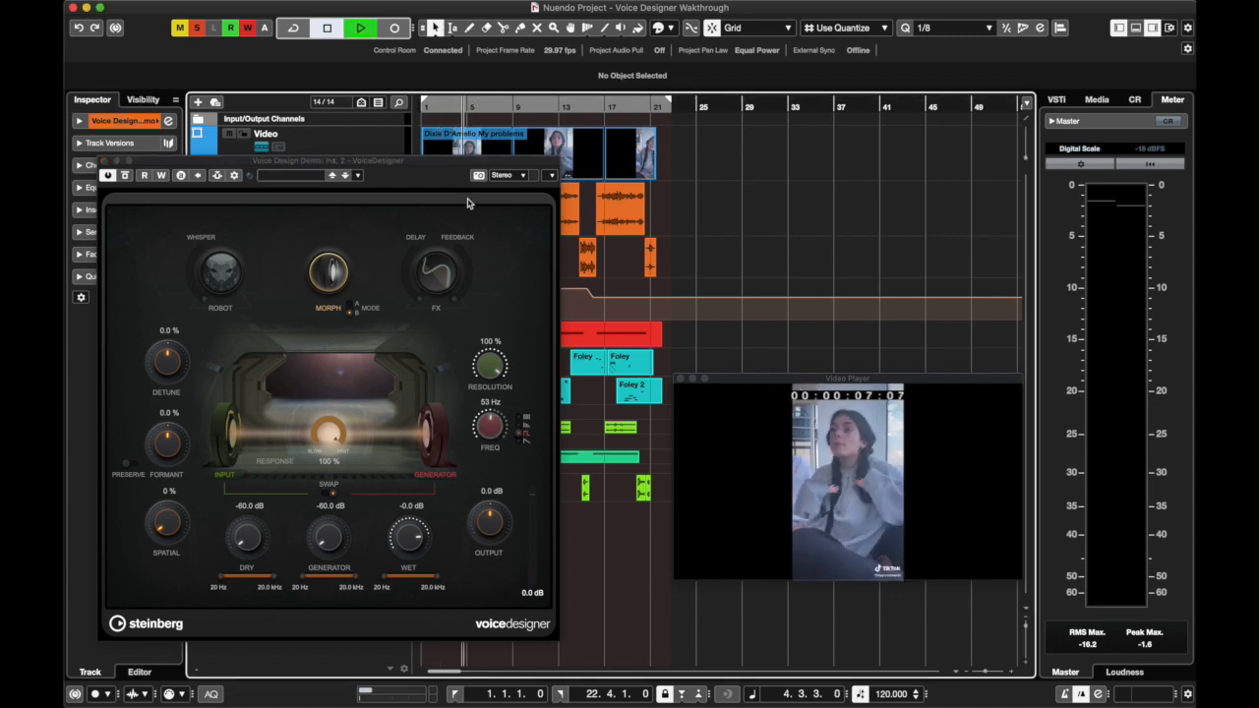
{"action": "left_click_drag", "start_coordinate": [494, 439], "coordinate": [490, 480]}
{"action": "key", "text": "space"}
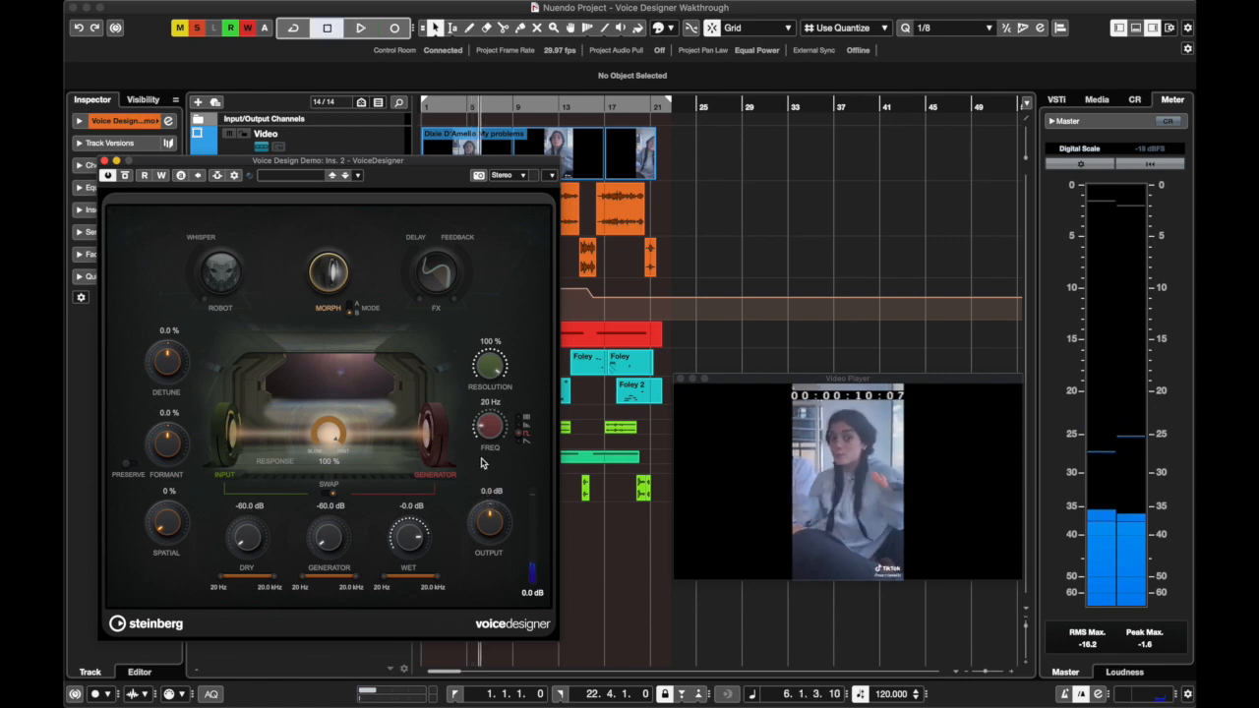
{"action": "left_click", "coordinate": [490, 429]}
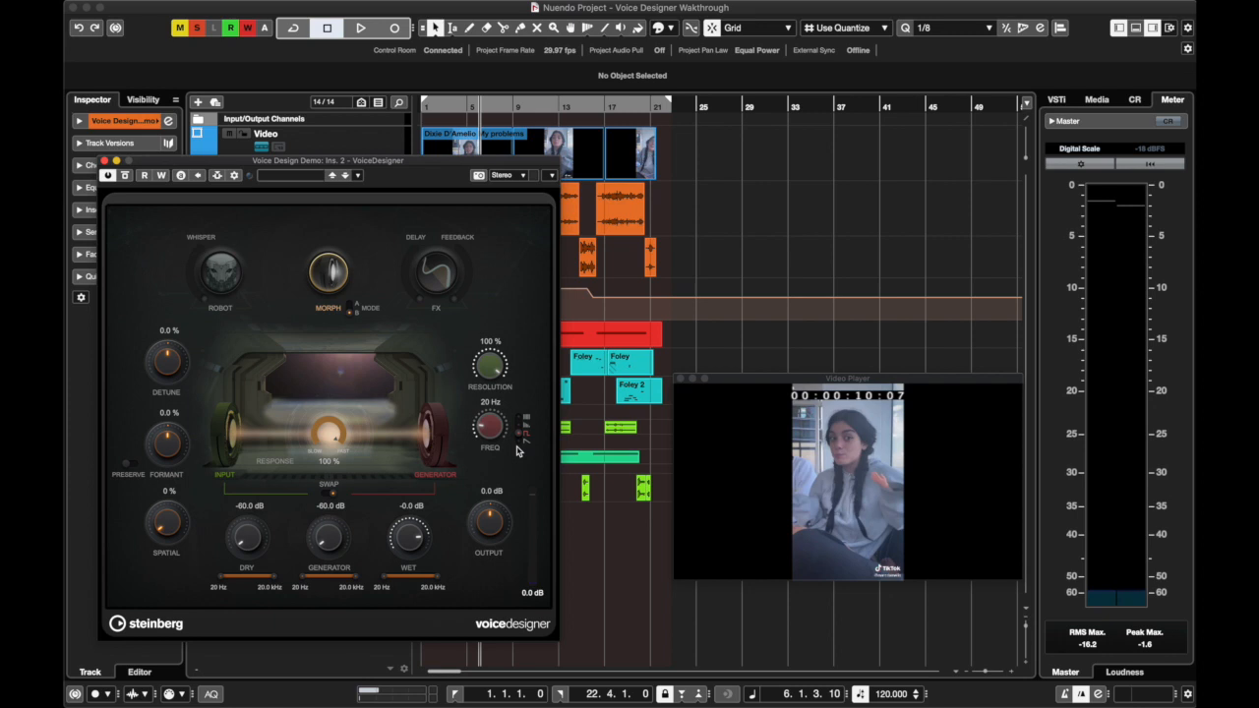
{"action": "key", "text": "space"}
{"action": "left_click_drag", "start_coordinate": [493, 431], "coordinate": [485, 436]}
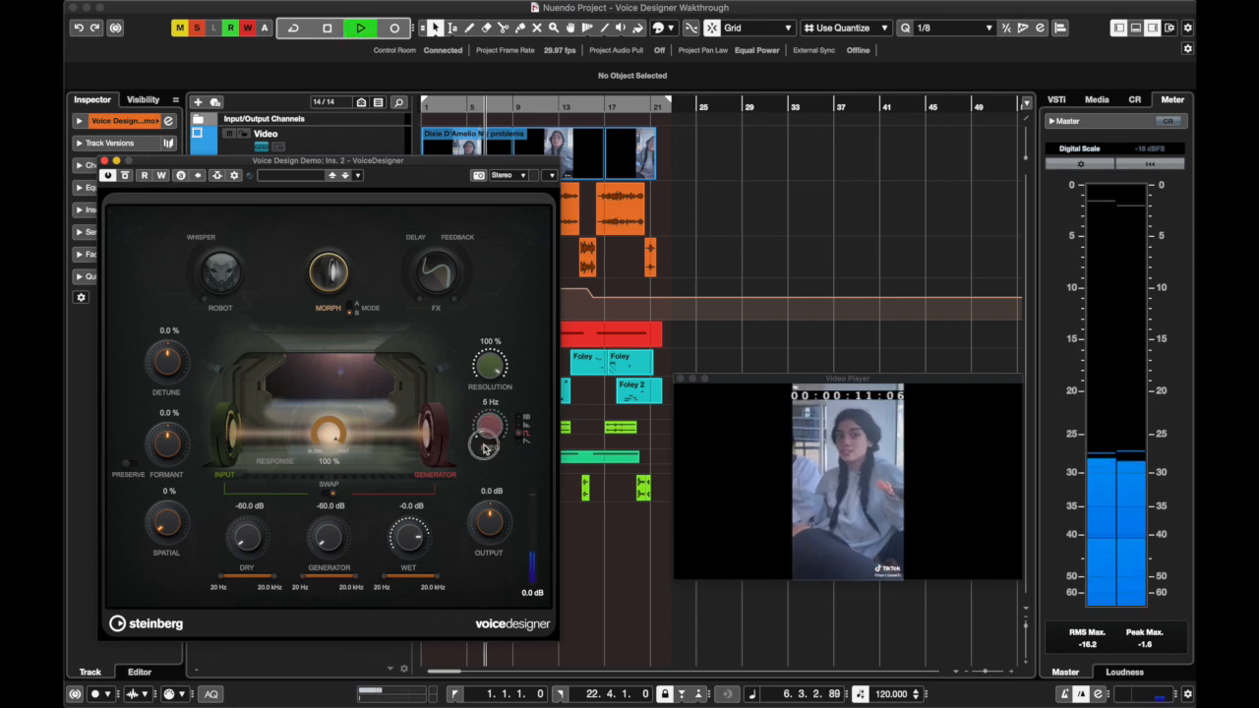
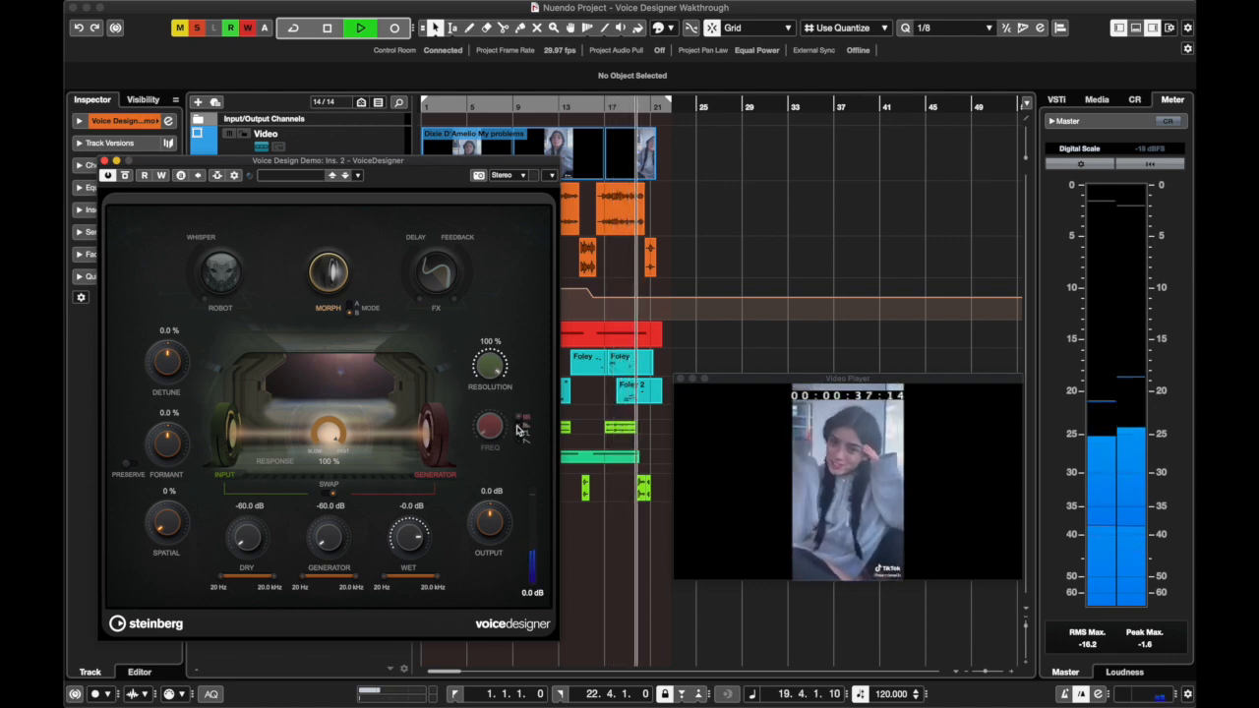
Return to the project start, swap the Morph source and target, and play briefly with the first generator type
{"action": "key", "text": "space"}
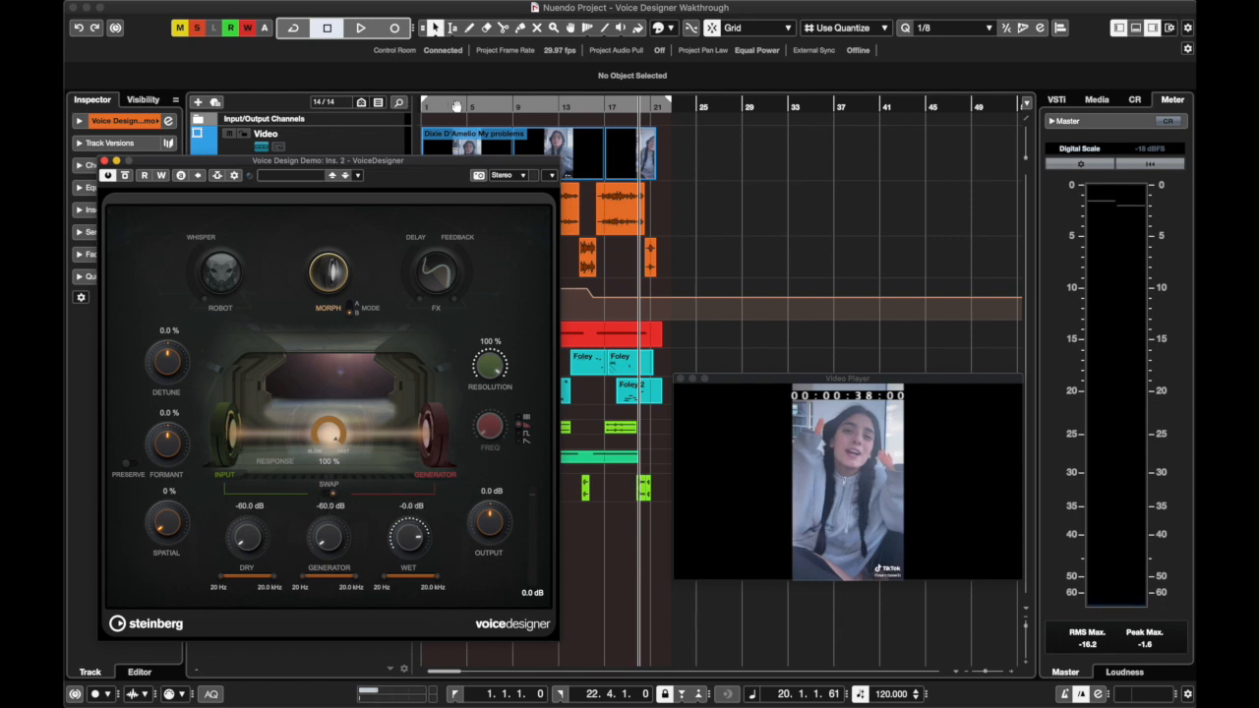
{"action": "left_click_drag", "start_coordinate": [452, 105], "coordinate": [417, 107]}
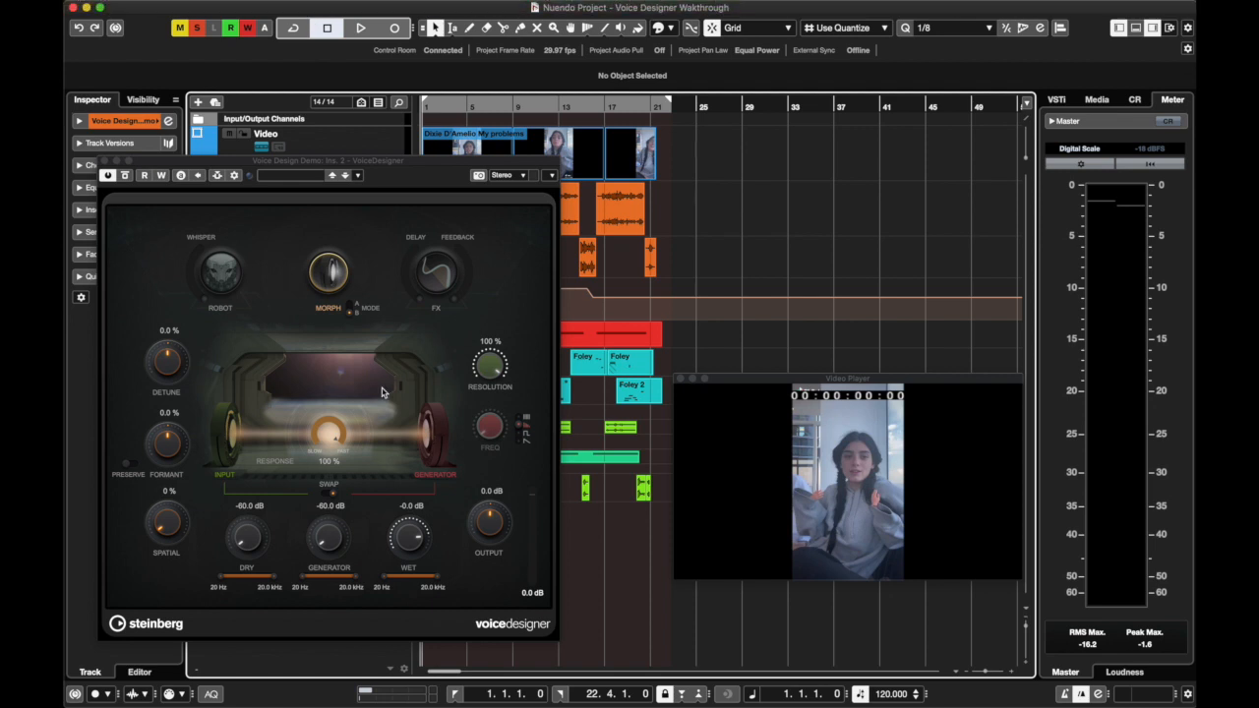
{"action": "left_click", "coordinate": [331, 497]}
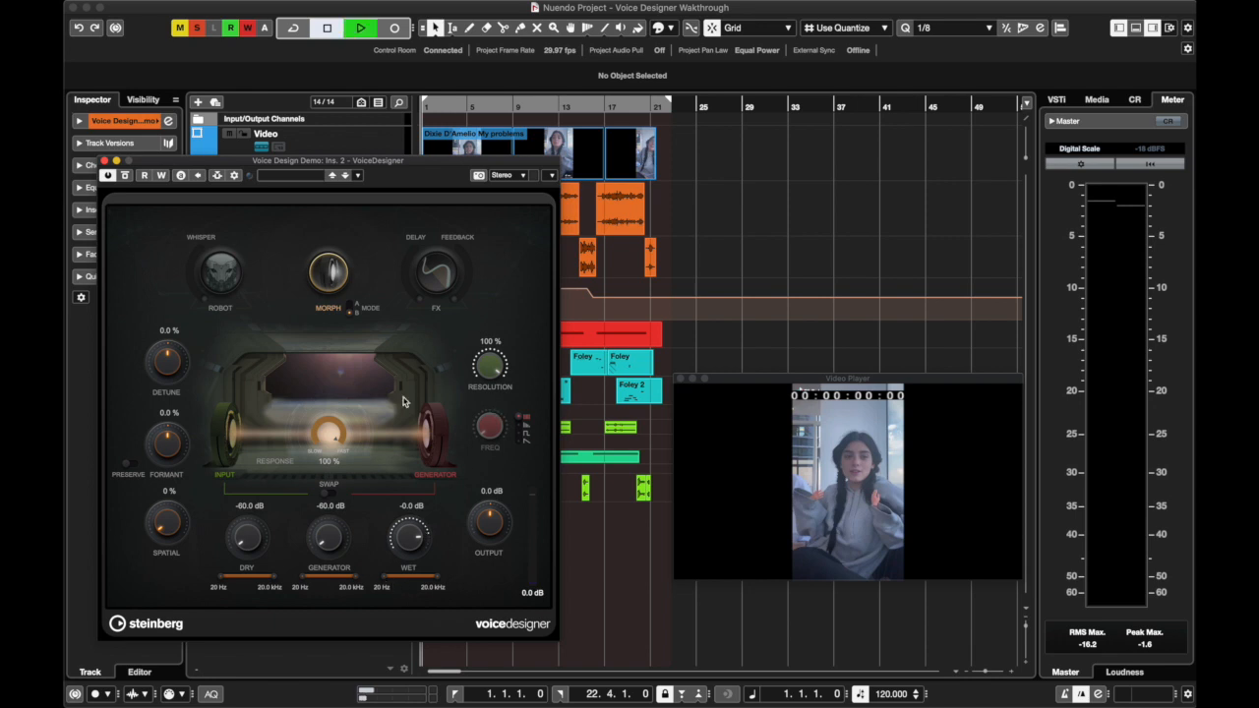
{"action": "key", "text": "space"}
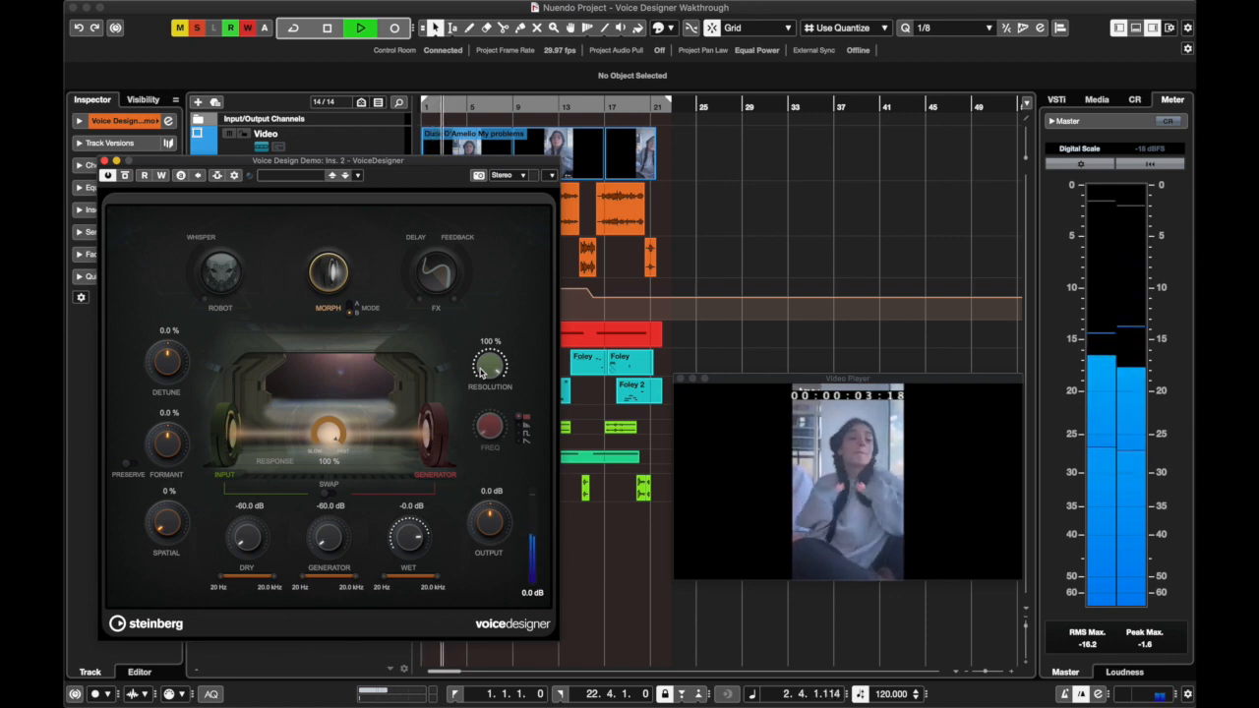
{"action": "key", "text": "space"}
Compare the voice with Morph switched off and on during playback, try the Robot module, and leave Morph enabled
{"action": "left_click", "coordinate": [331, 277]}
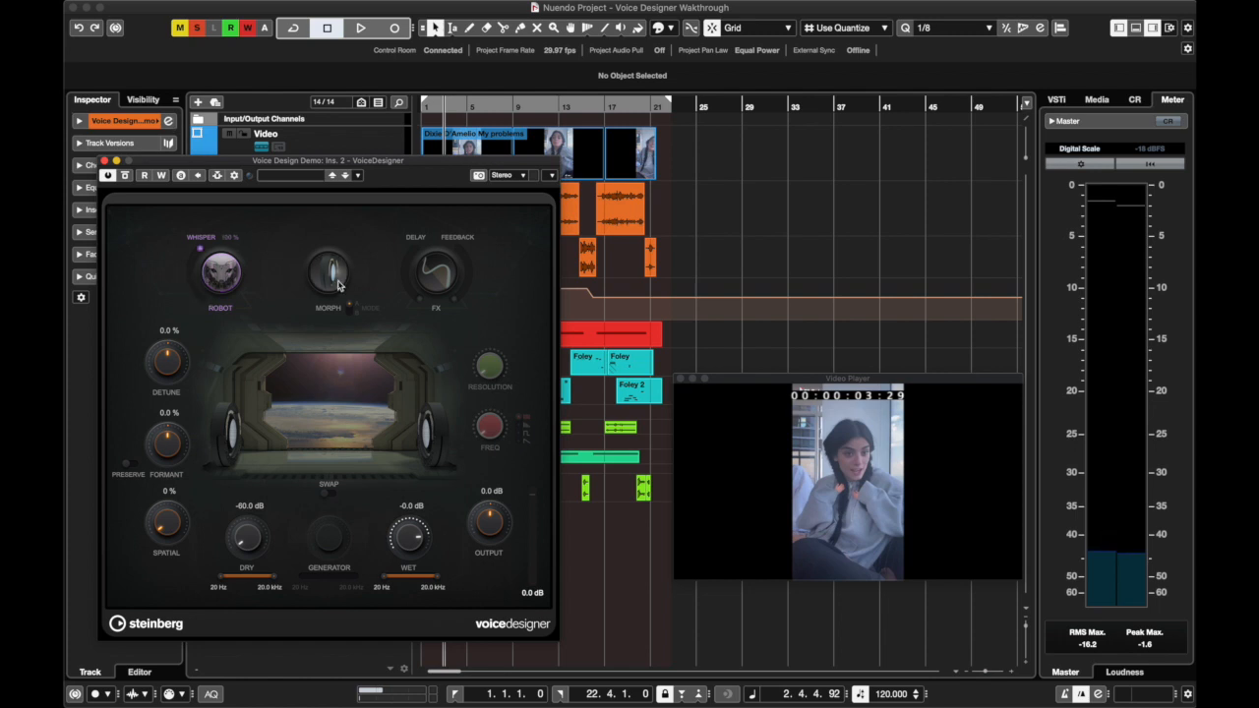
{"action": "key", "text": "space"}
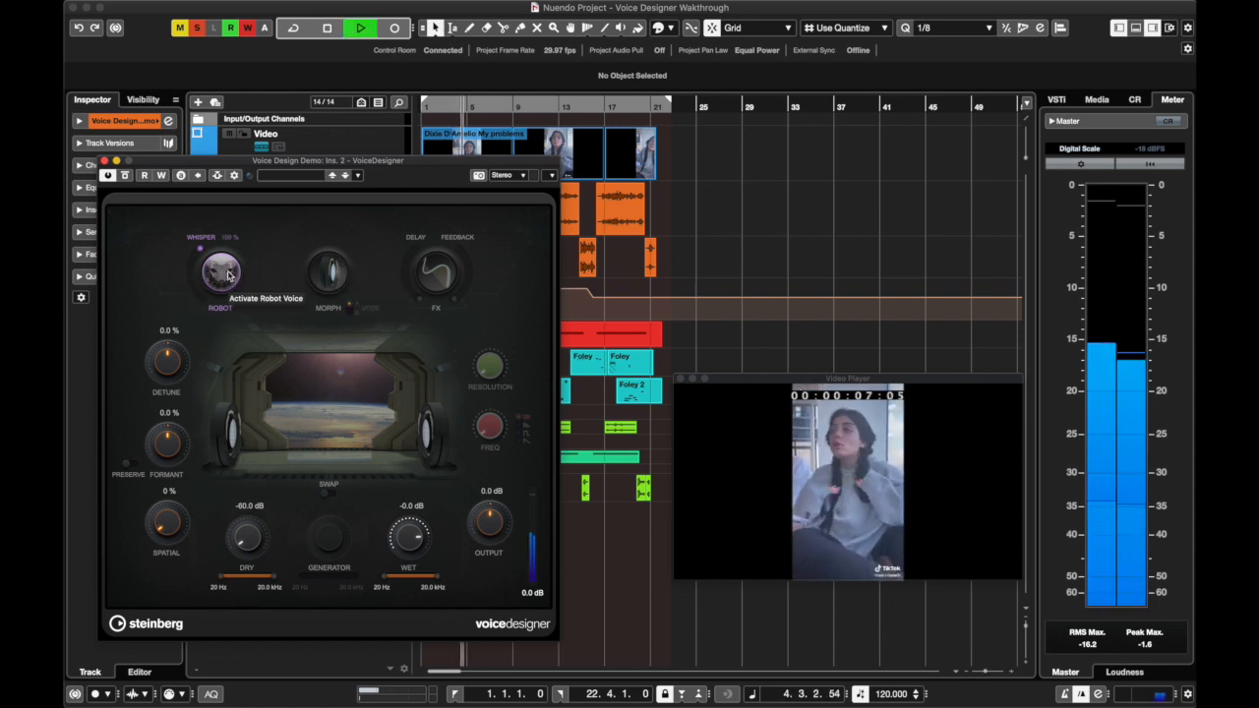
{"action": "left_click", "coordinate": [328, 274]}
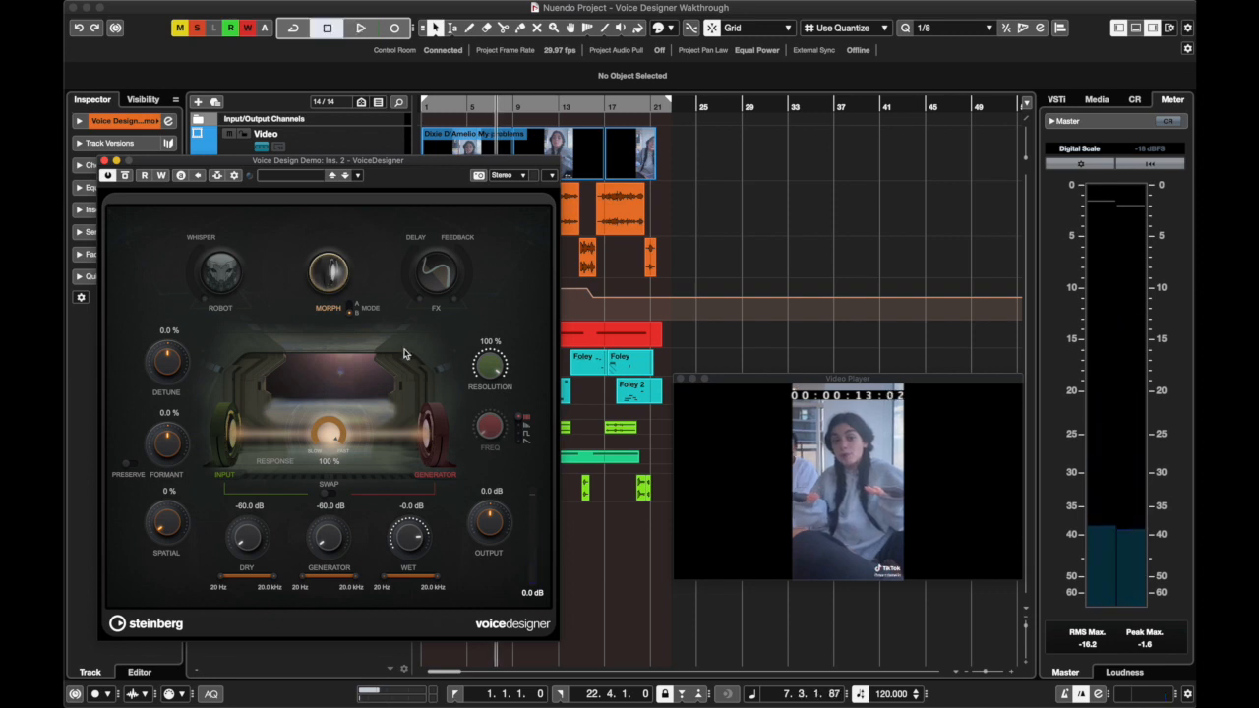
{"action": "left_click", "coordinate": [329, 275]}
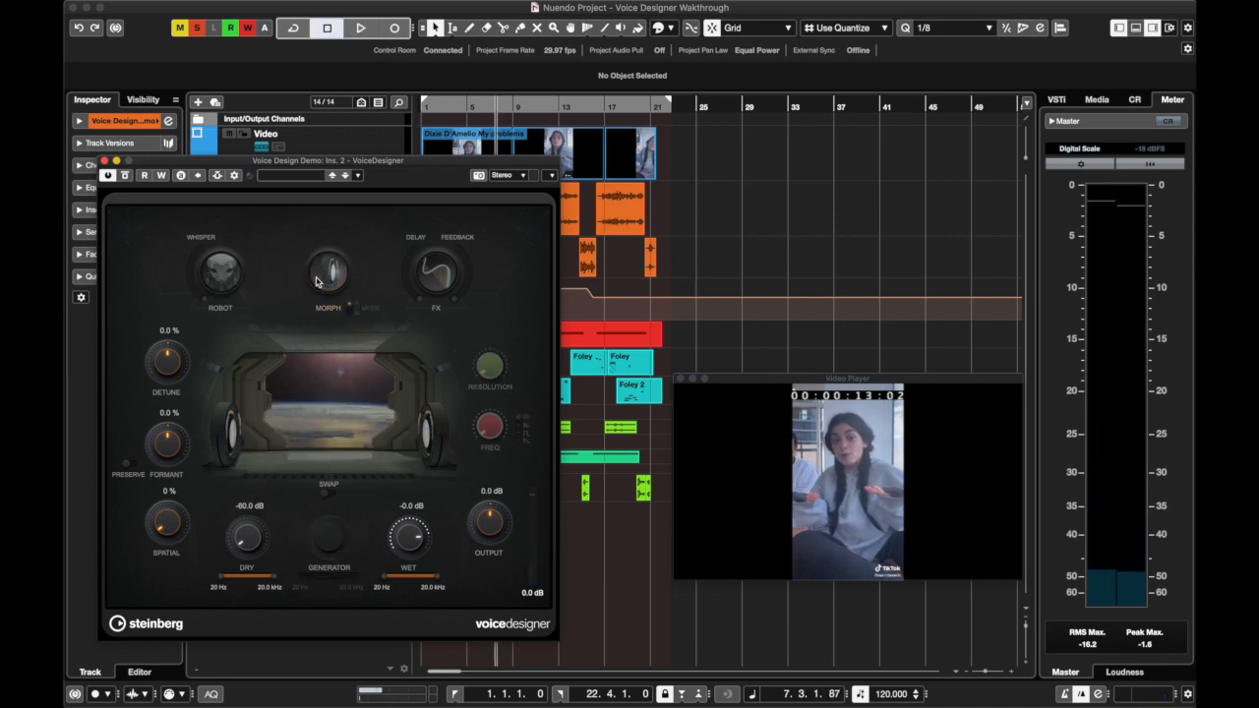
{"action": "left_click", "coordinate": [225, 273]}
{"action": "left_click", "coordinate": [331, 275]}
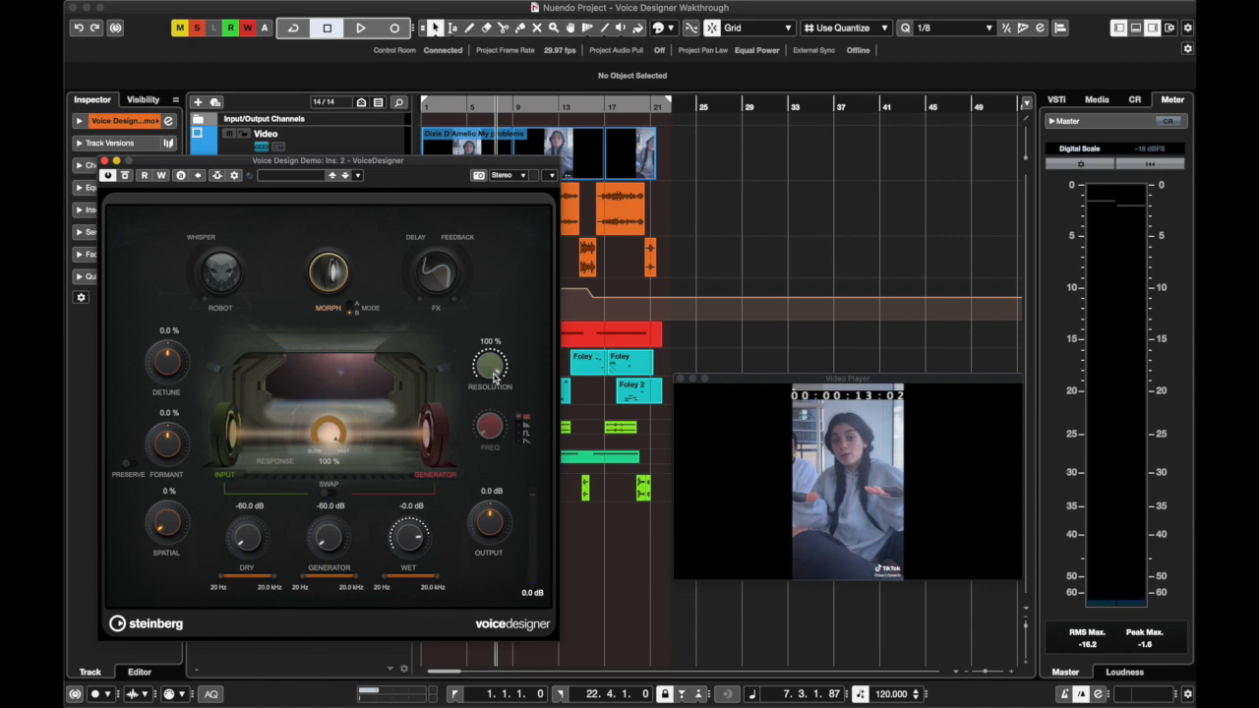
Play on from about bar 7 while lowering the Morph Resolution to 17 % and raising it to 88 %, and stop
{"action": "key", "text": "space"}
{"action": "left_click_drag", "start_coordinate": [492, 372], "coordinate": [477, 476]}
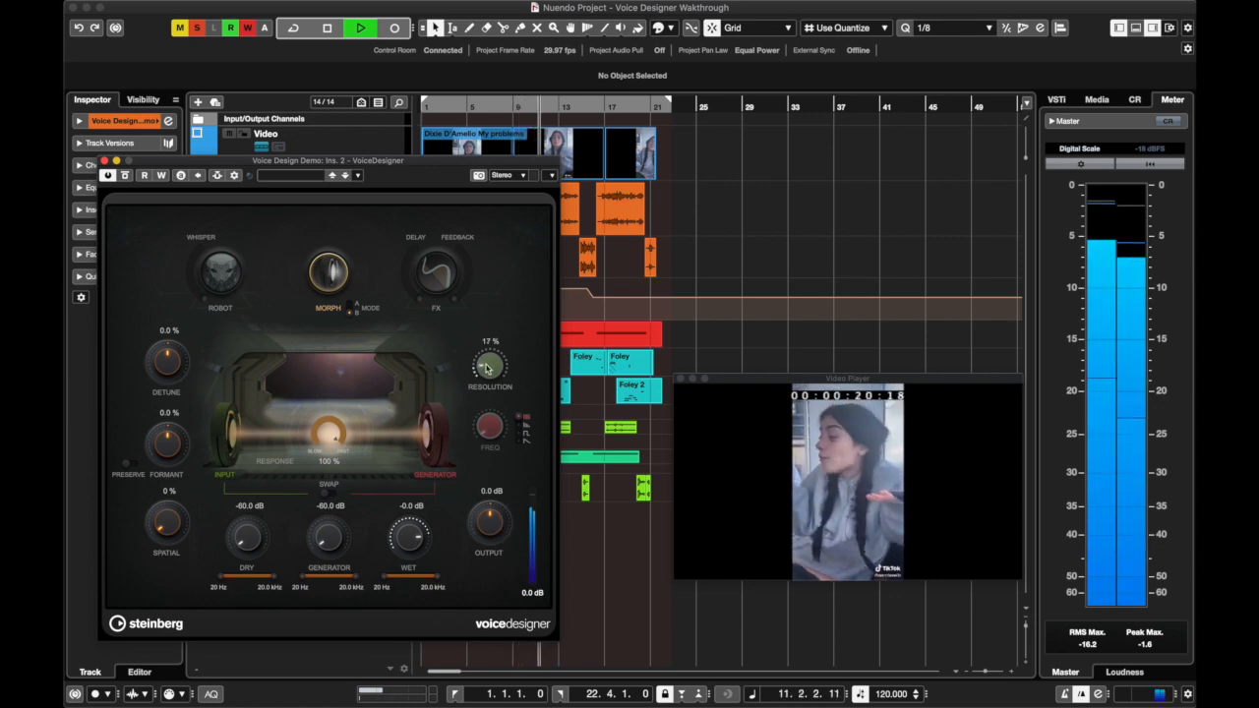
{"action": "left_click_drag", "start_coordinate": [486, 373], "coordinate": [502, 291]}
{"action": "key", "text": "space"}
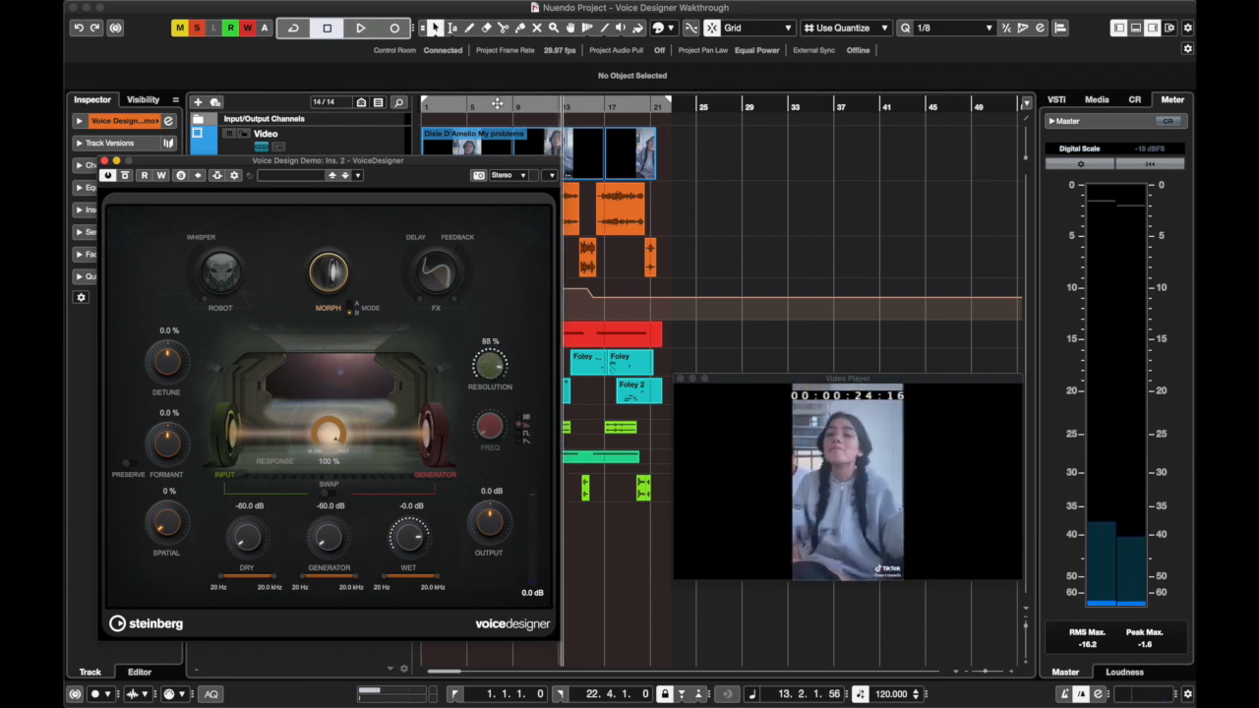
Replay from about bar 6 while raising the Resolution to 100 % and reducing it to 74 %, ending on the third generator type
{"action": "left_click", "coordinate": [477, 106]}
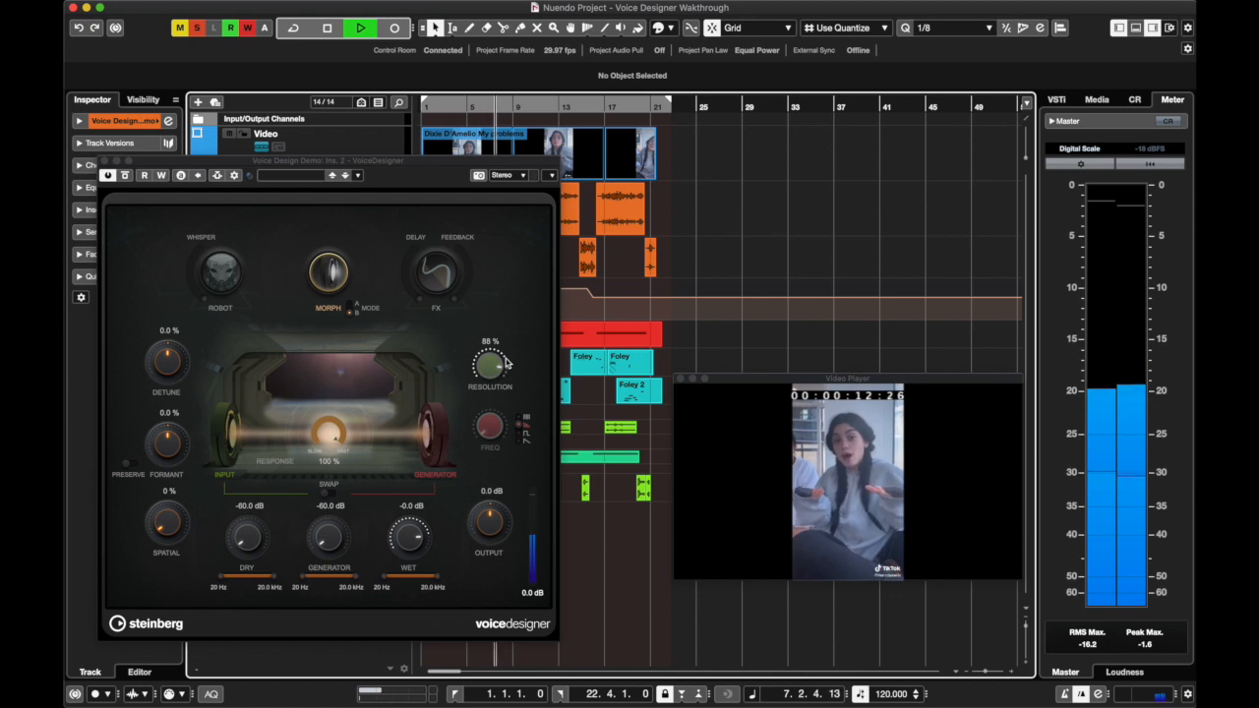
{"action": "left_click_drag", "start_coordinate": [490, 365], "coordinate": [498, 329]}
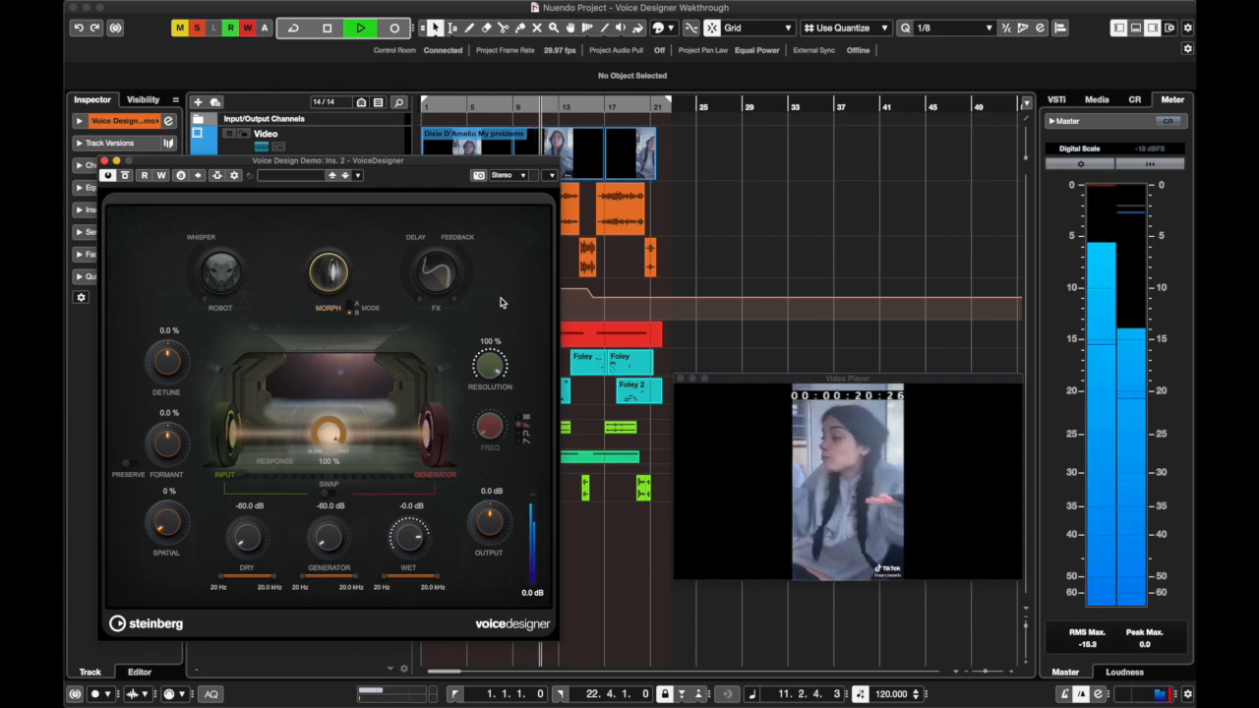
{"action": "left_click_drag", "start_coordinate": [494, 359], "coordinate": [495, 397]}
{"action": "key", "text": "space"}
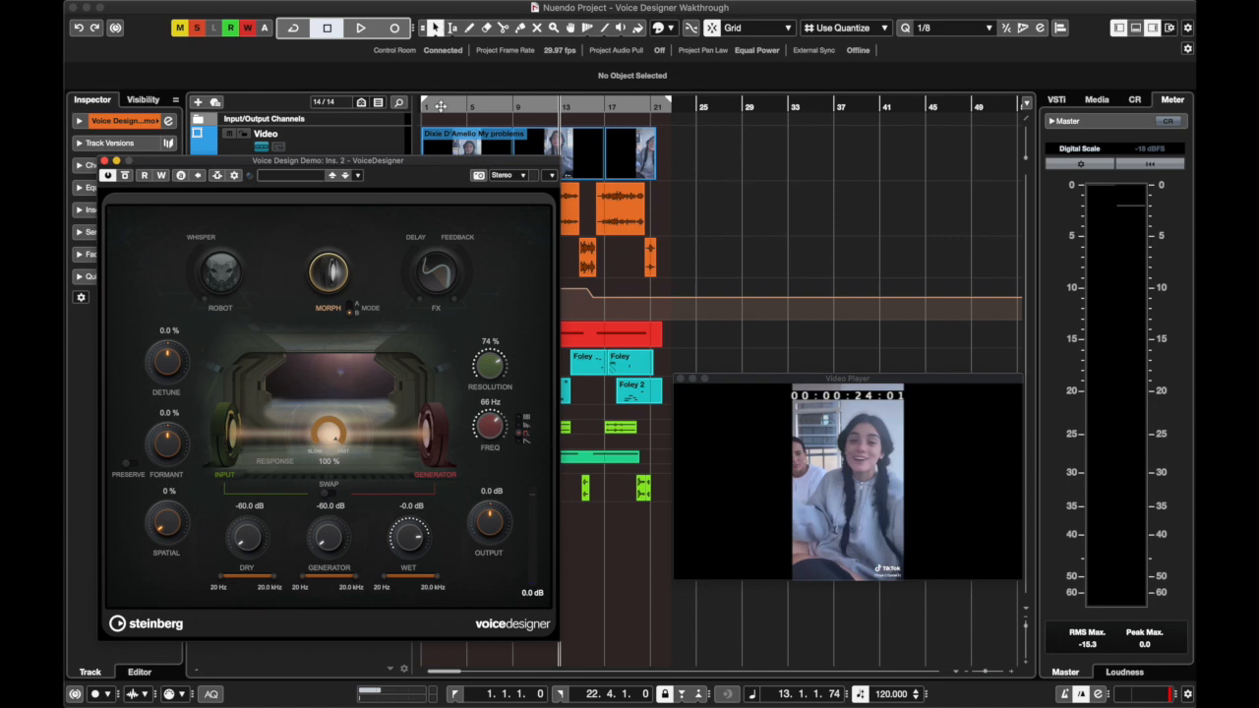
Reposition the plug-in window and play from about bar 4 while lowering the Resolution to 10 %, and stop
{"action": "left_click", "coordinate": [491, 107]}
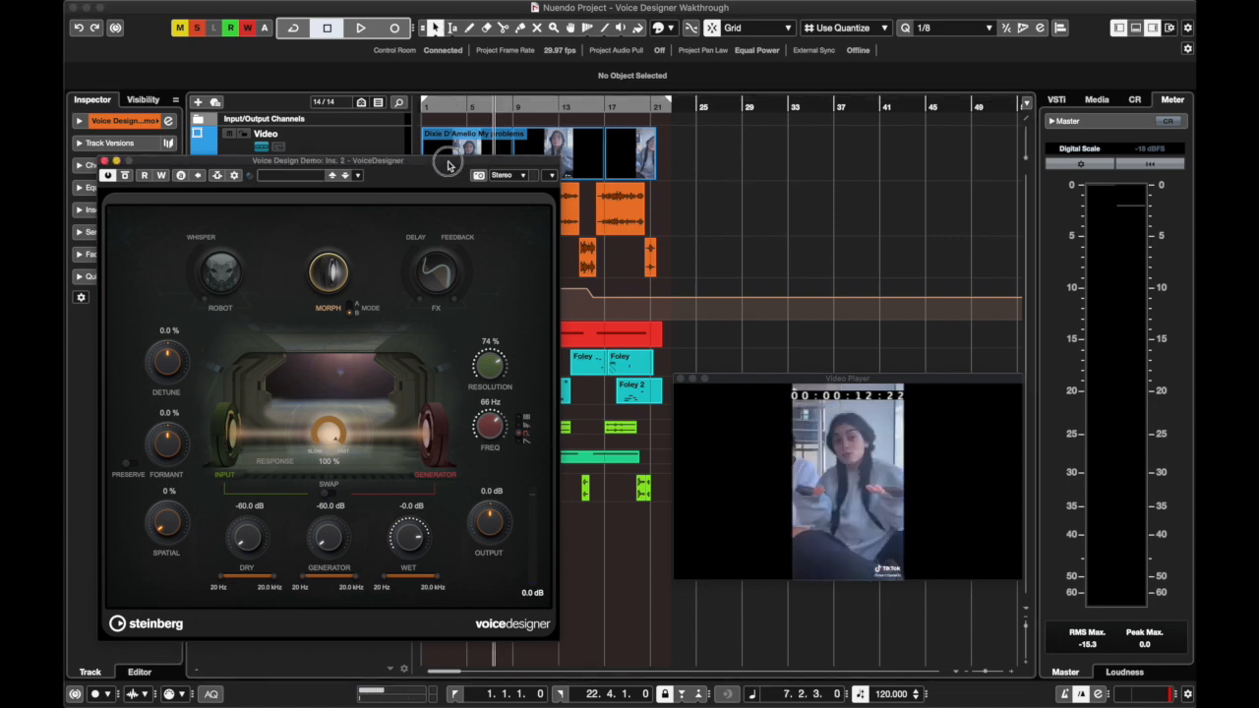
{"action": "left_click", "coordinate": [459, 108]}
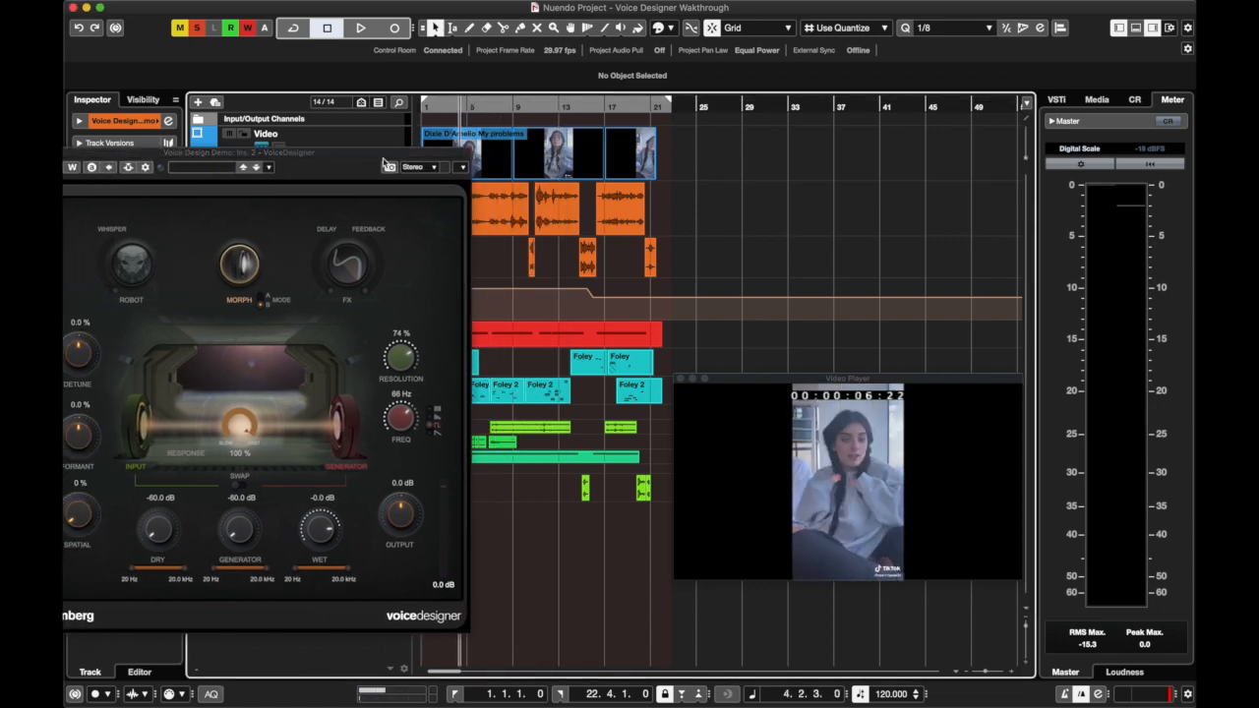
{"action": "left_click_drag", "start_coordinate": [375, 156], "coordinate": [455, 162]}
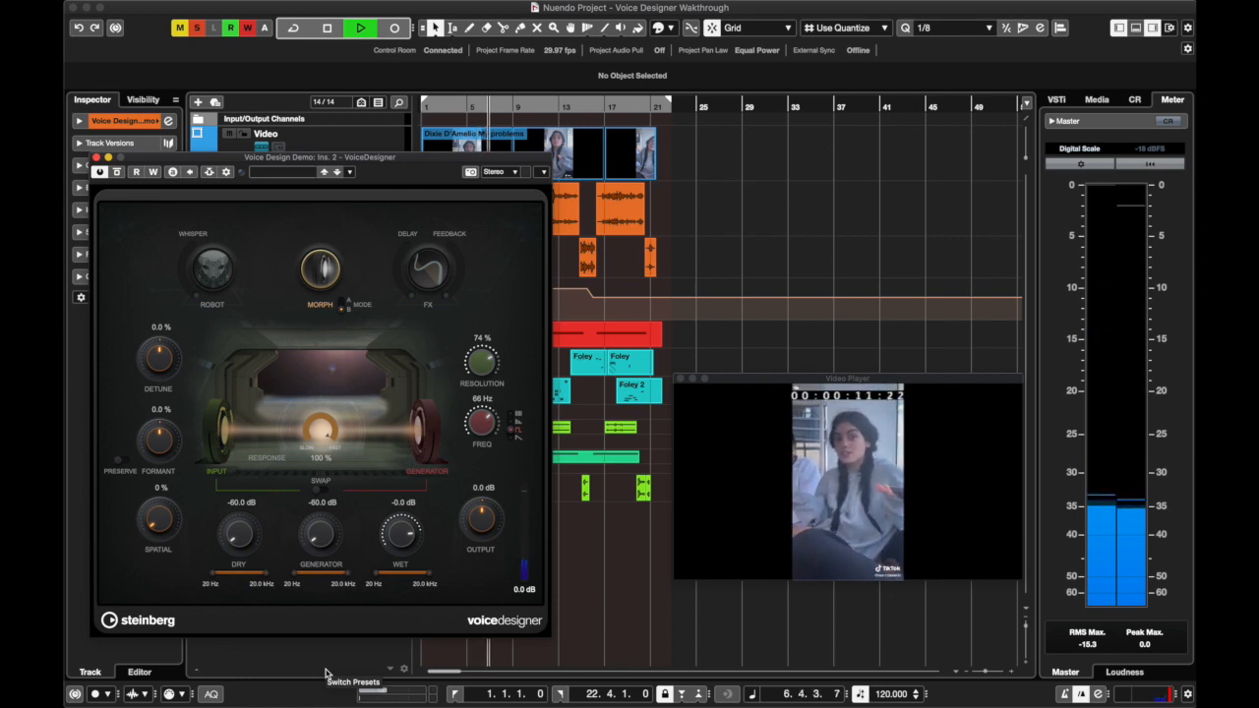
{"action": "left_click_drag", "start_coordinate": [481, 365], "coordinate": [499, 471]}
{"action": "key", "text": "space"}
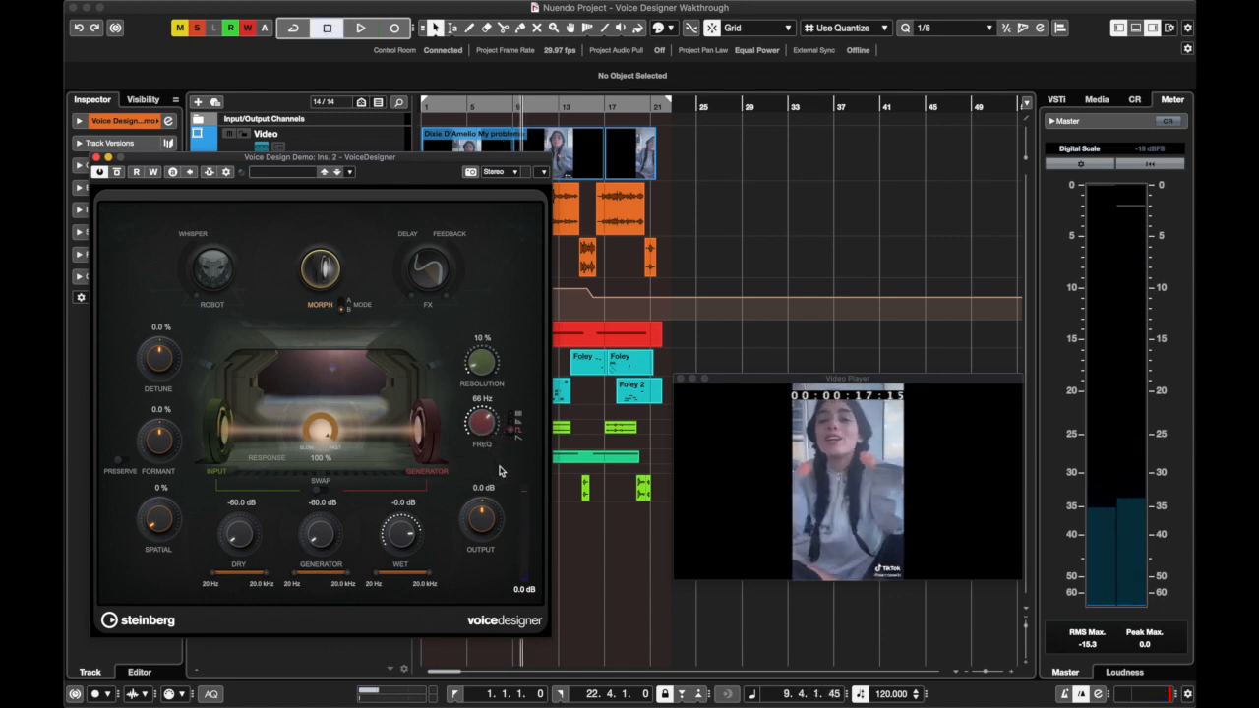
Resume playback while raising the Resolution to 90 %, and stop
{"action": "key", "text": "space"}
{"action": "left_click_drag", "start_coordinate": [480, 369], "coordinate": [493, 274]}
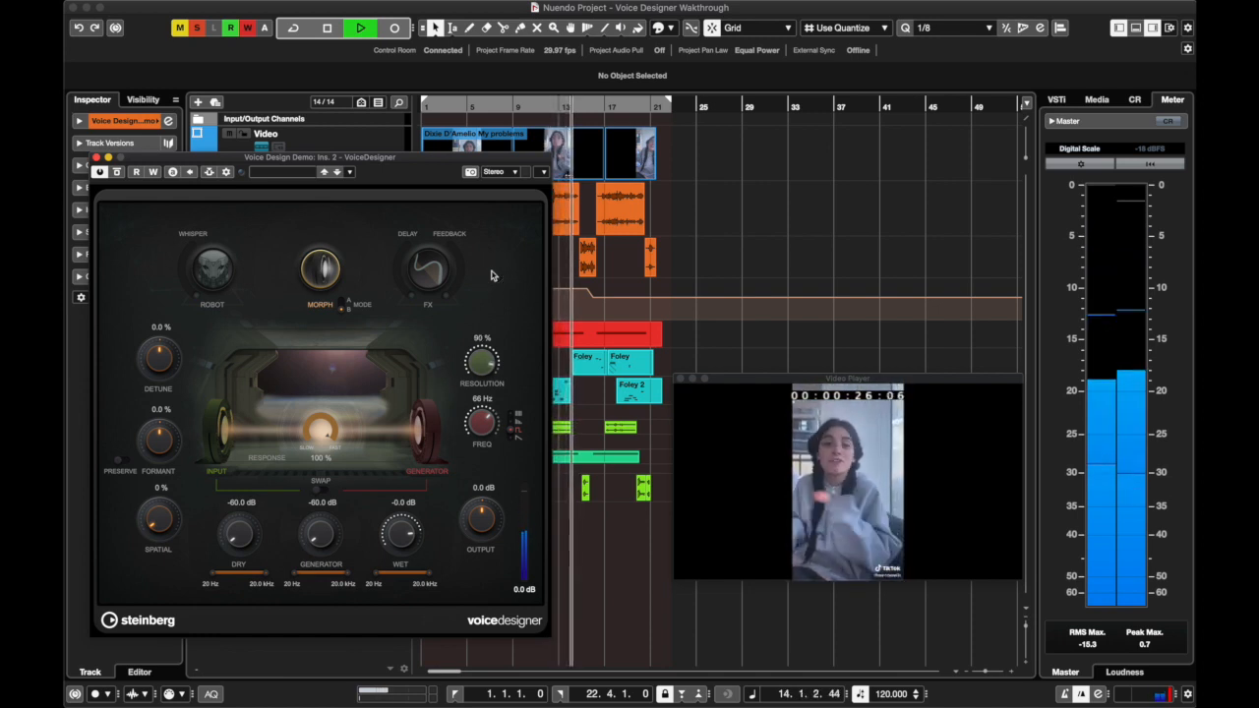
{"action": "key", "text": "space"}
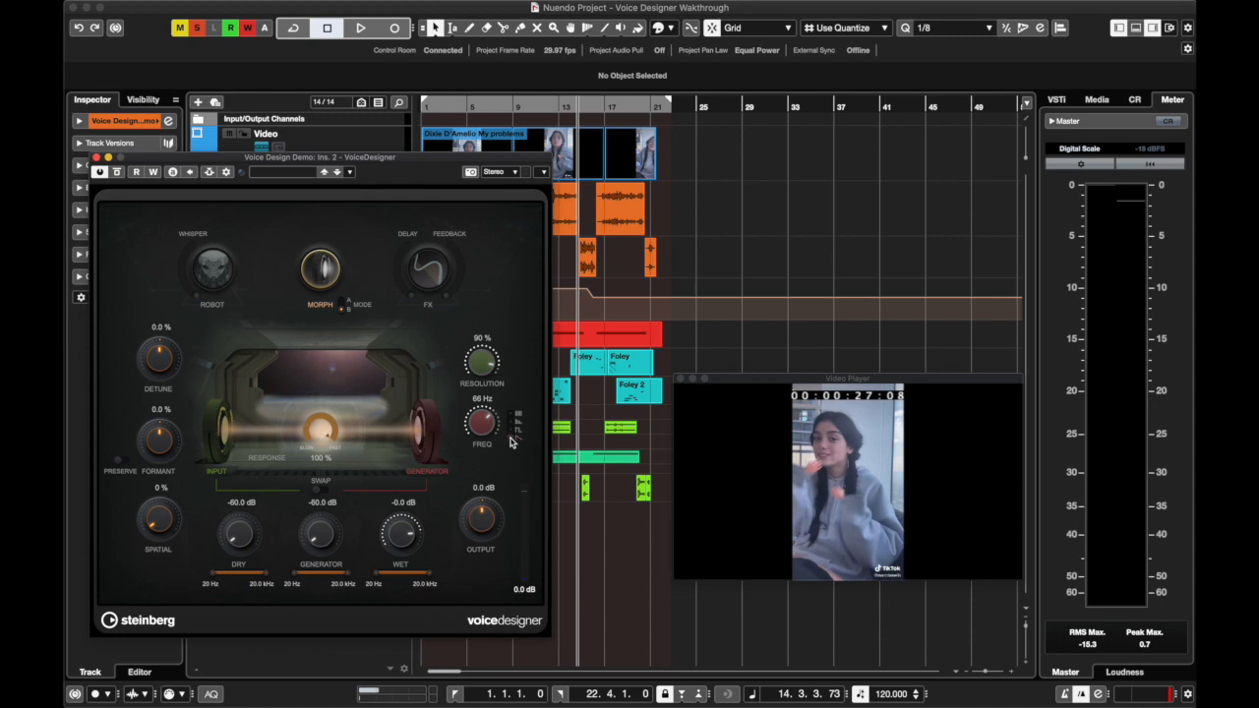
Play from about bar 7 with the fourth generator type while setting the Resolution to 100 % and the Freq to 67 Hz, and stop
{"action": "left_click", "coordinate": [496, 109]}
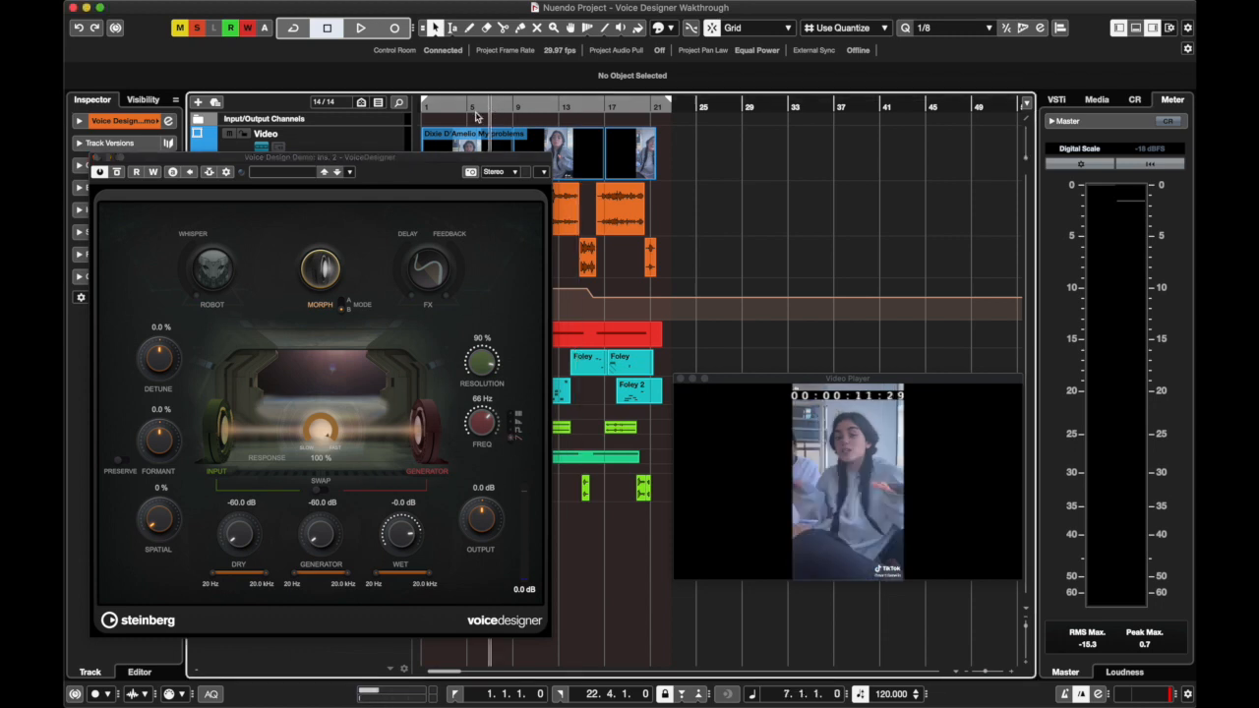
{"action": "key", "text": "space"}
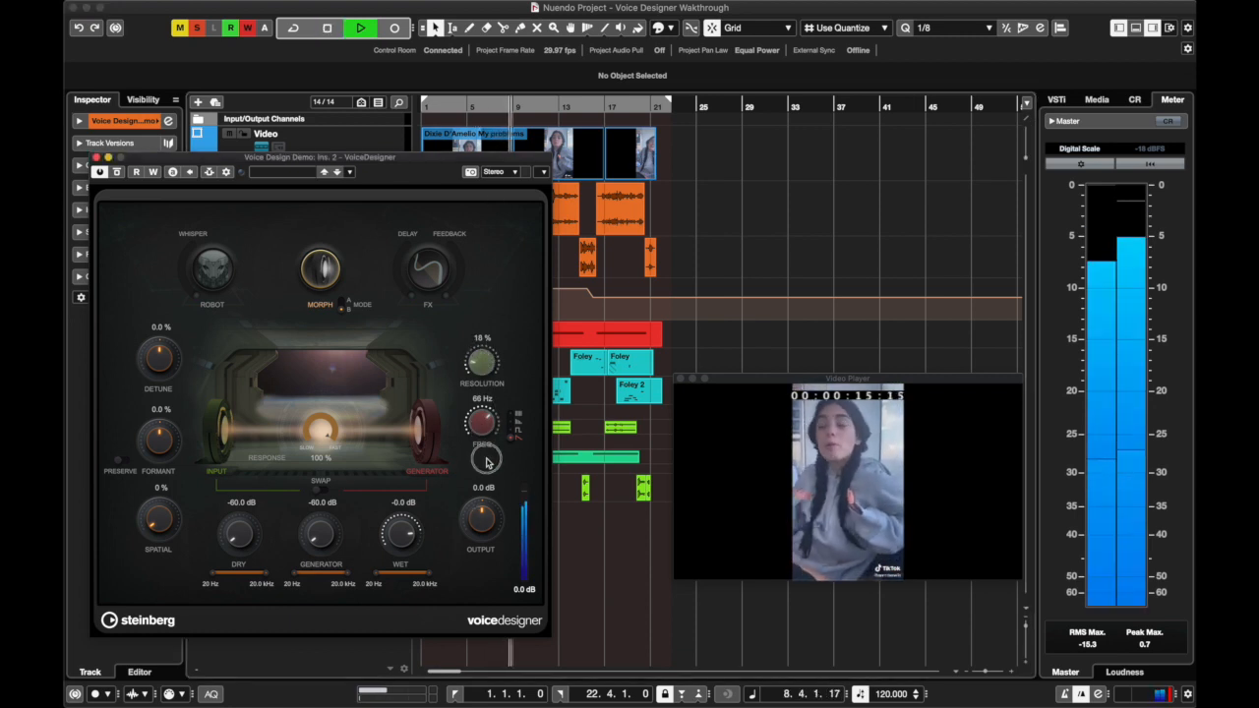
{"action": "left_click_drag", "start_coordinate": [486, 423], "coordinate": [482, 350]}
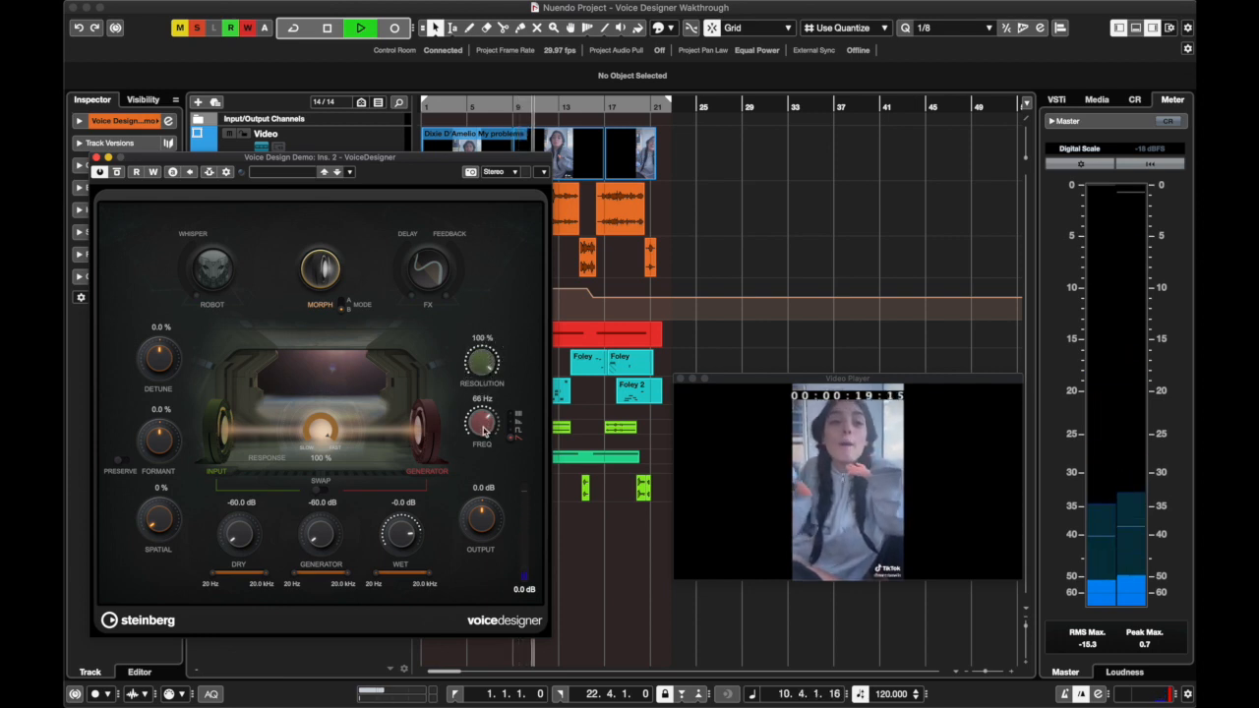
{"action": "left_click_drag", "start_coordinate": [483, 431], "coordinate": [483, 430]}
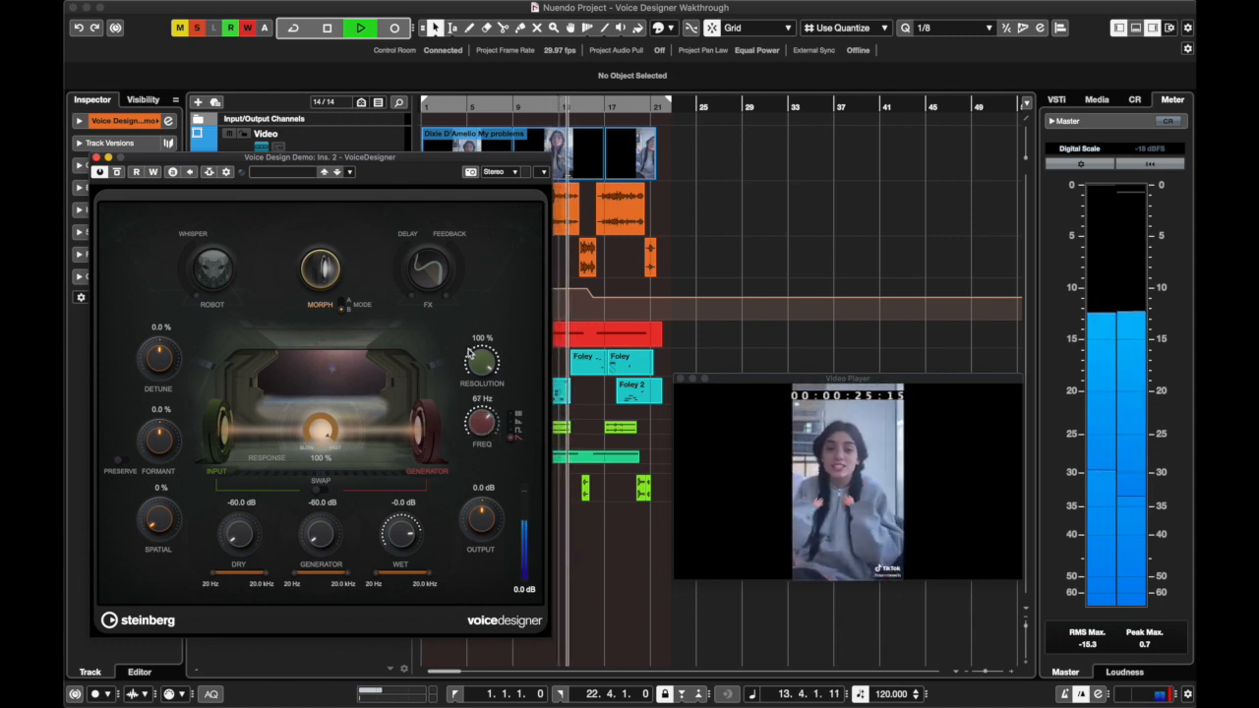
{"action": "key", "text": "space"}
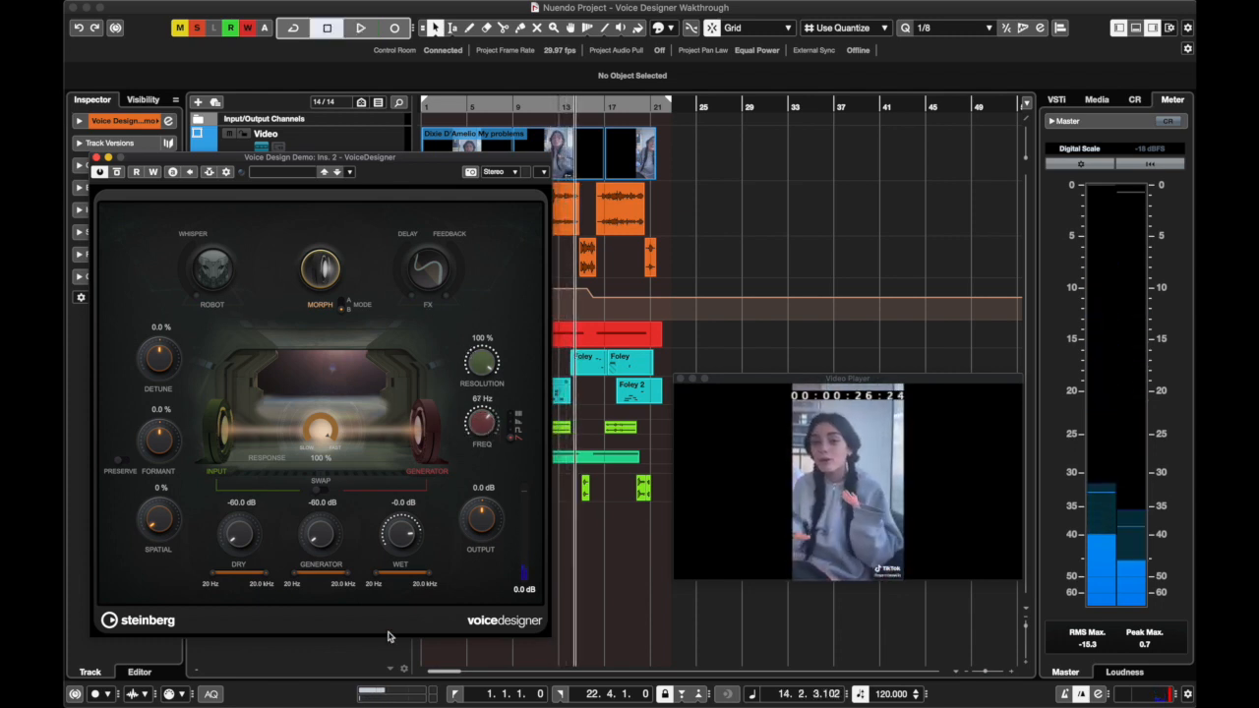
Select the third generator type and play from about bar 7 while lowering the Morph Response to 0 %, then set it to 21 %
{"action": "left_click", "coordinate": [494, 109]}
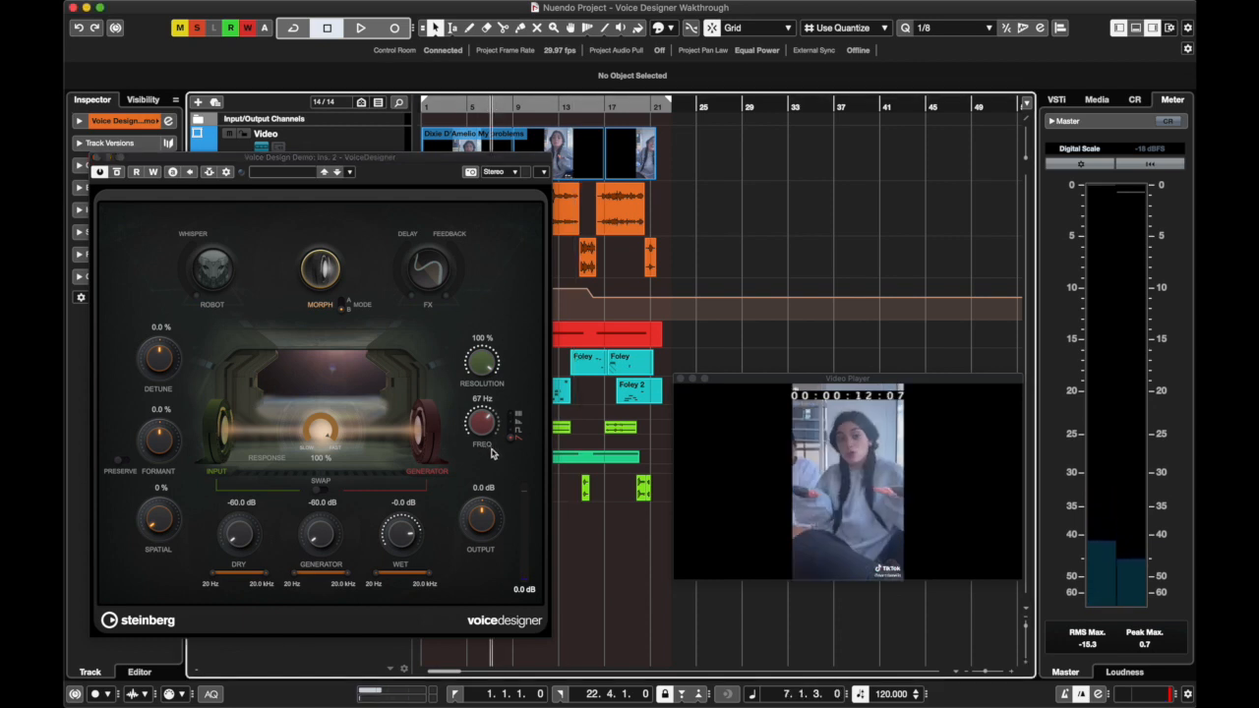
{"action": "left_click", "coordinate": [510, 436]}
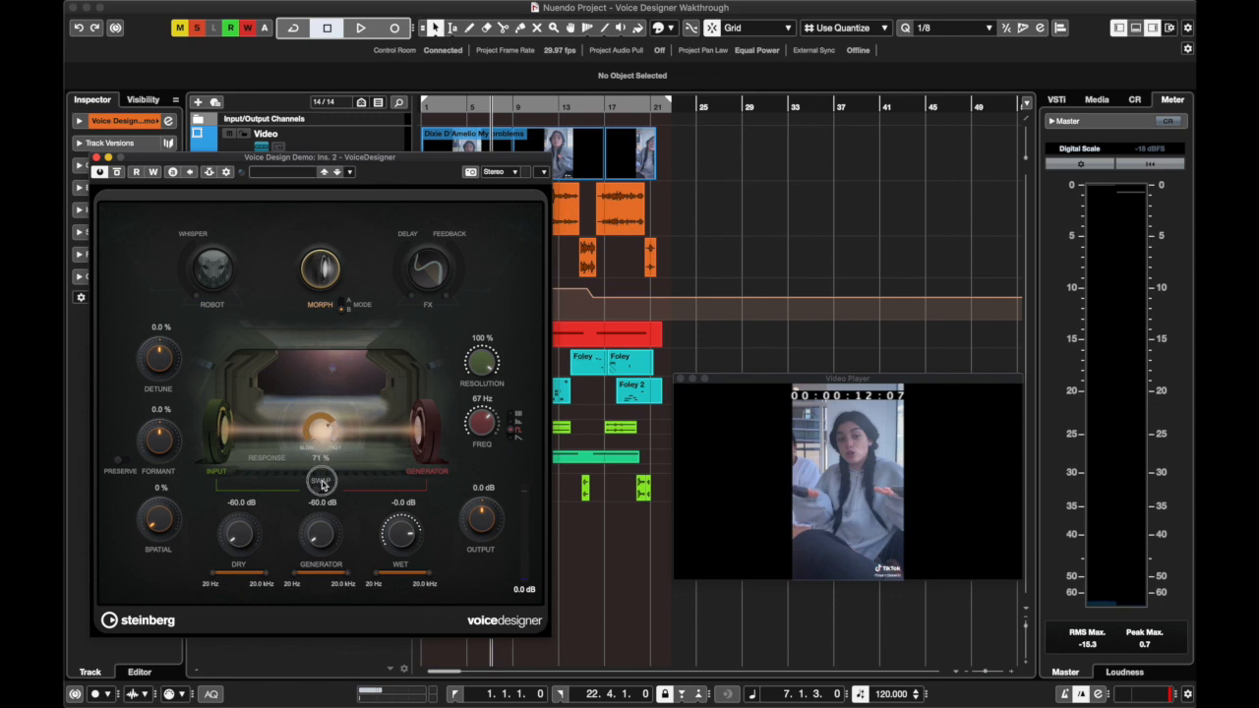
{"action": "left_click_drag", "start_coordinate": [322, 482], "coordinate": [322, 584]}
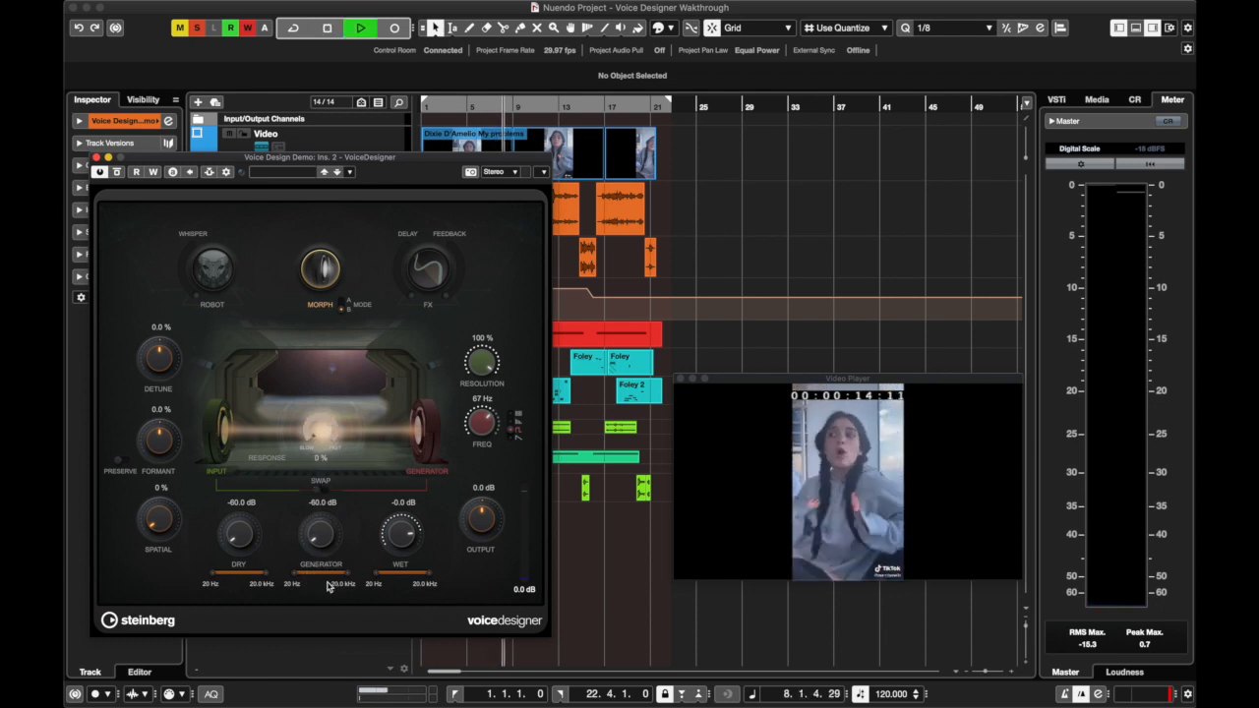
{"action": "left_click_drag", "start_coordinate": [321, 448], "coordinate": [320, 526]}
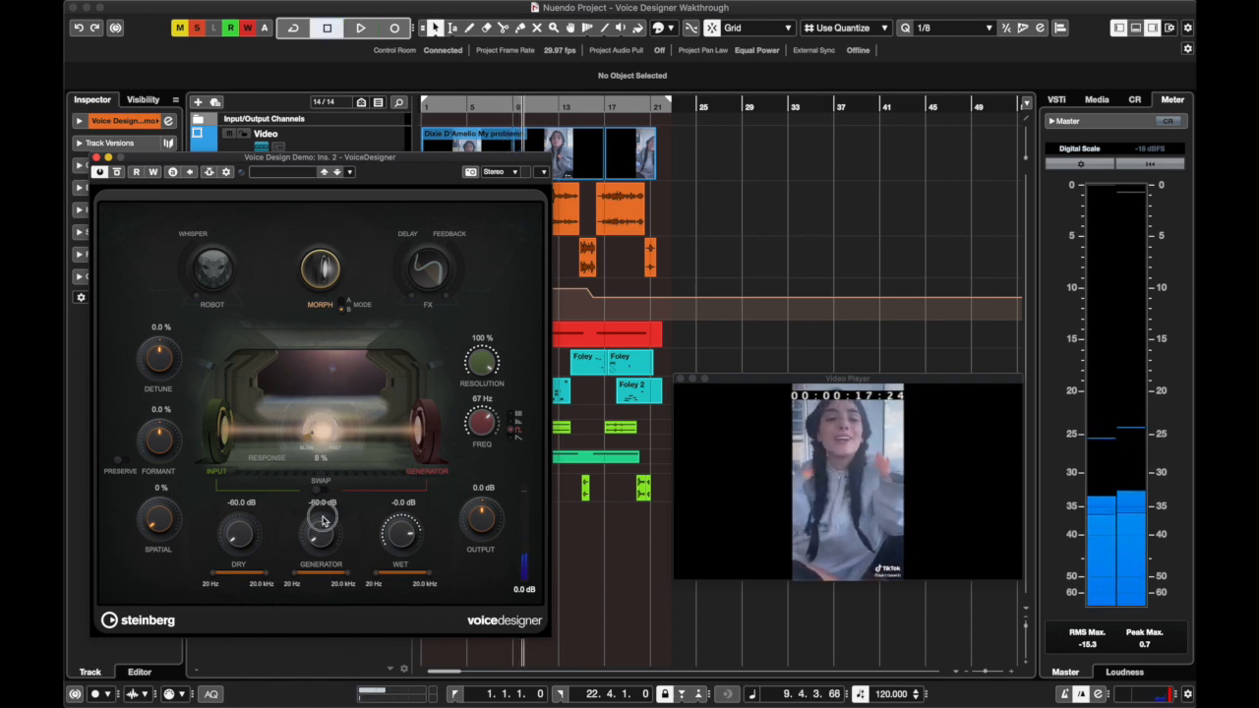
{"action": "key", "text": "space"}
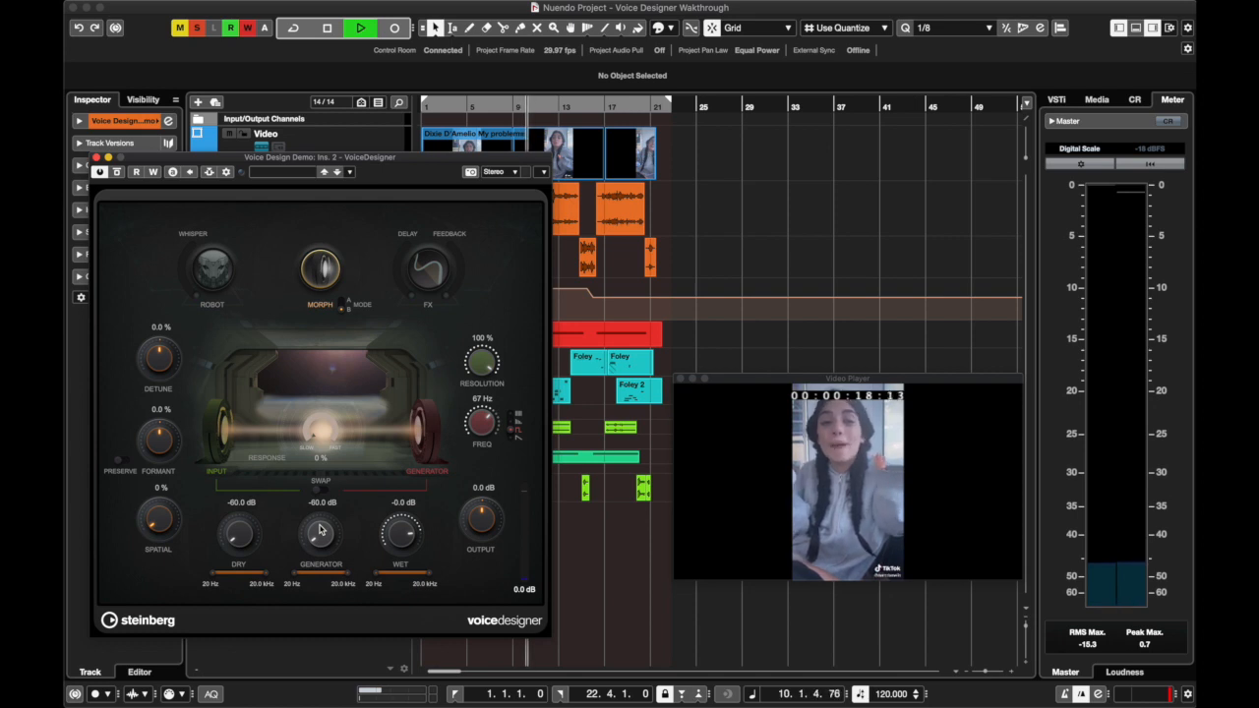
{"action": "key", "text": "space"}
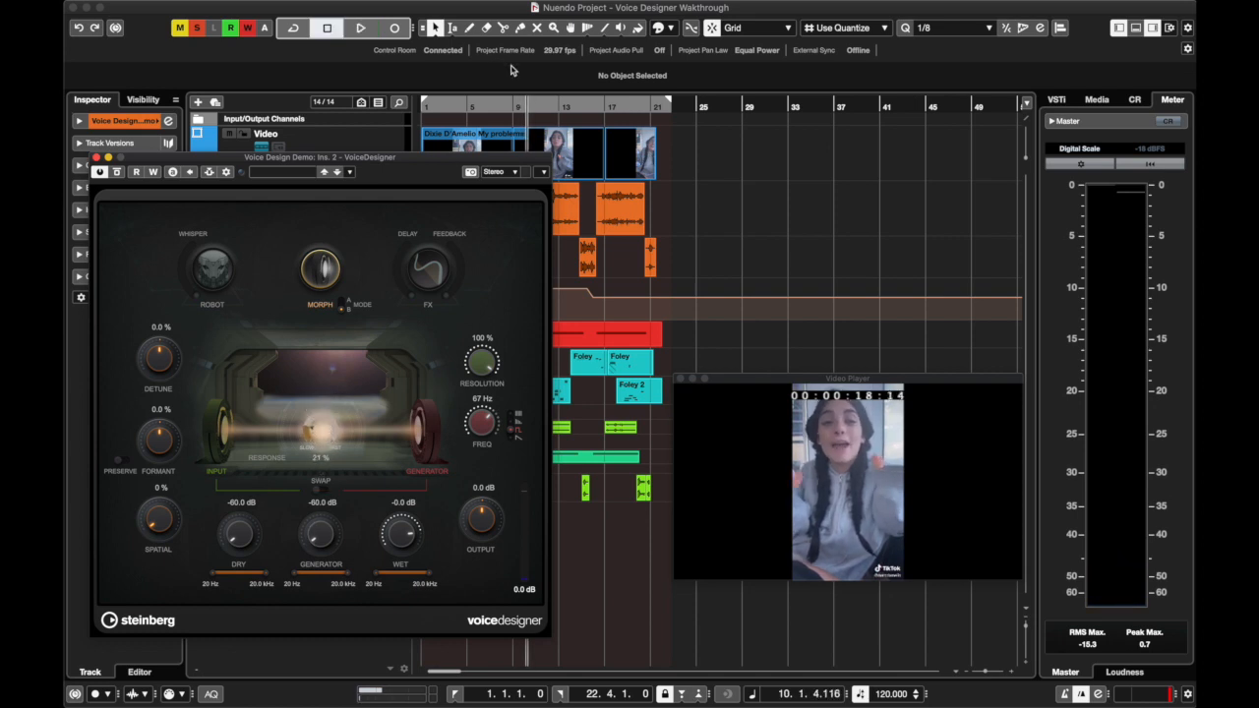
Replay from about bar 8 while raising the Morph Response to 30 %, and stop
{"action": "left_click", "coordinate": [500, 108]}
{"action": "key", "text": "space"}
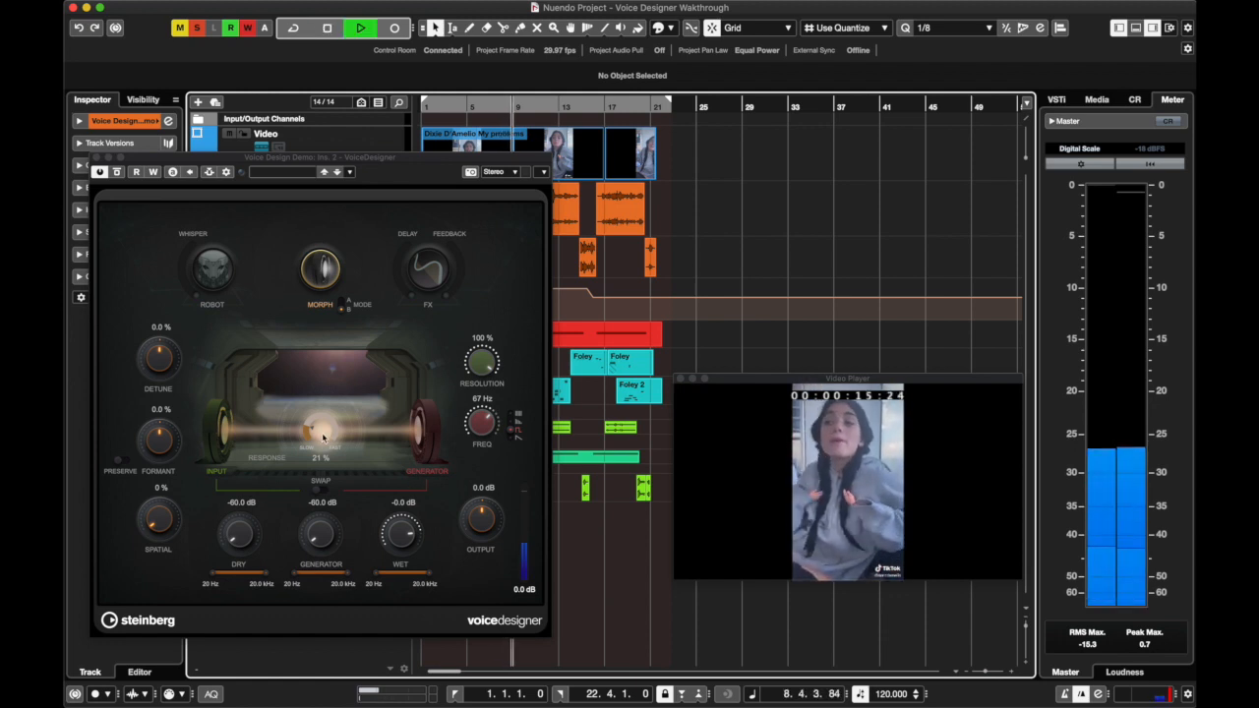
{"action": "left_click_drag", "start_coordinate": [327, 444], "coordinate": [326, 430]}
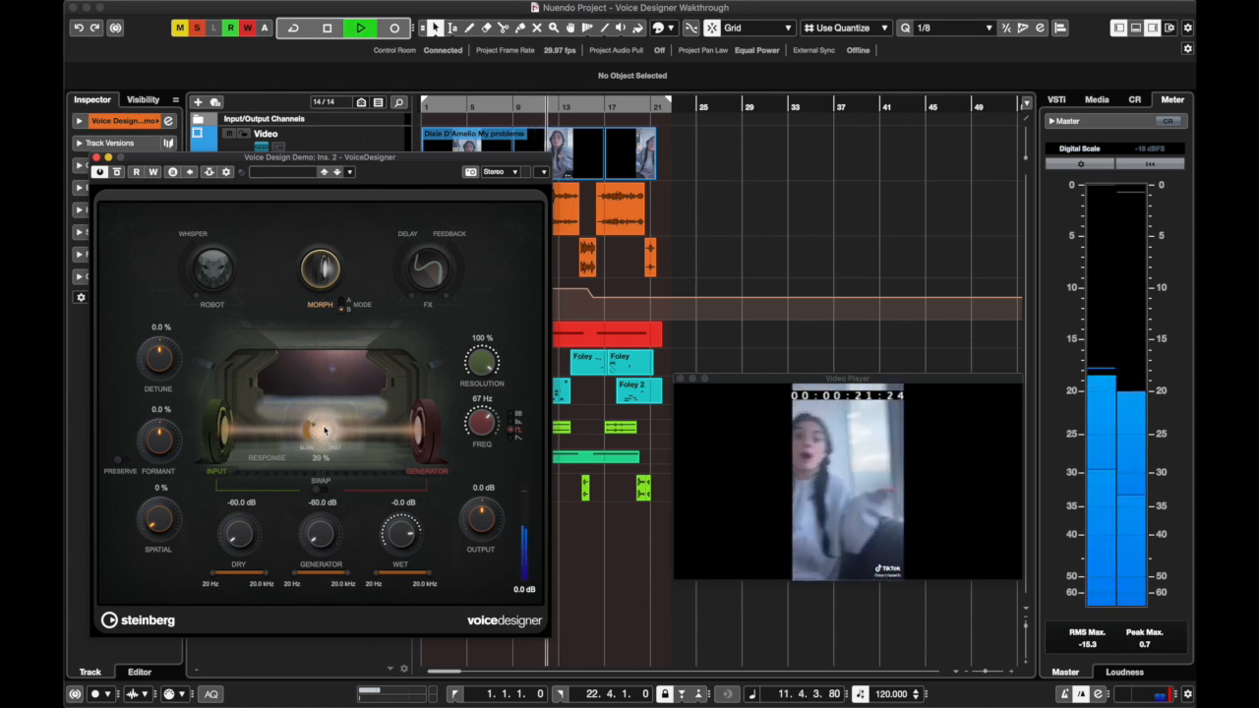
{"action": "key", "text": "space"}
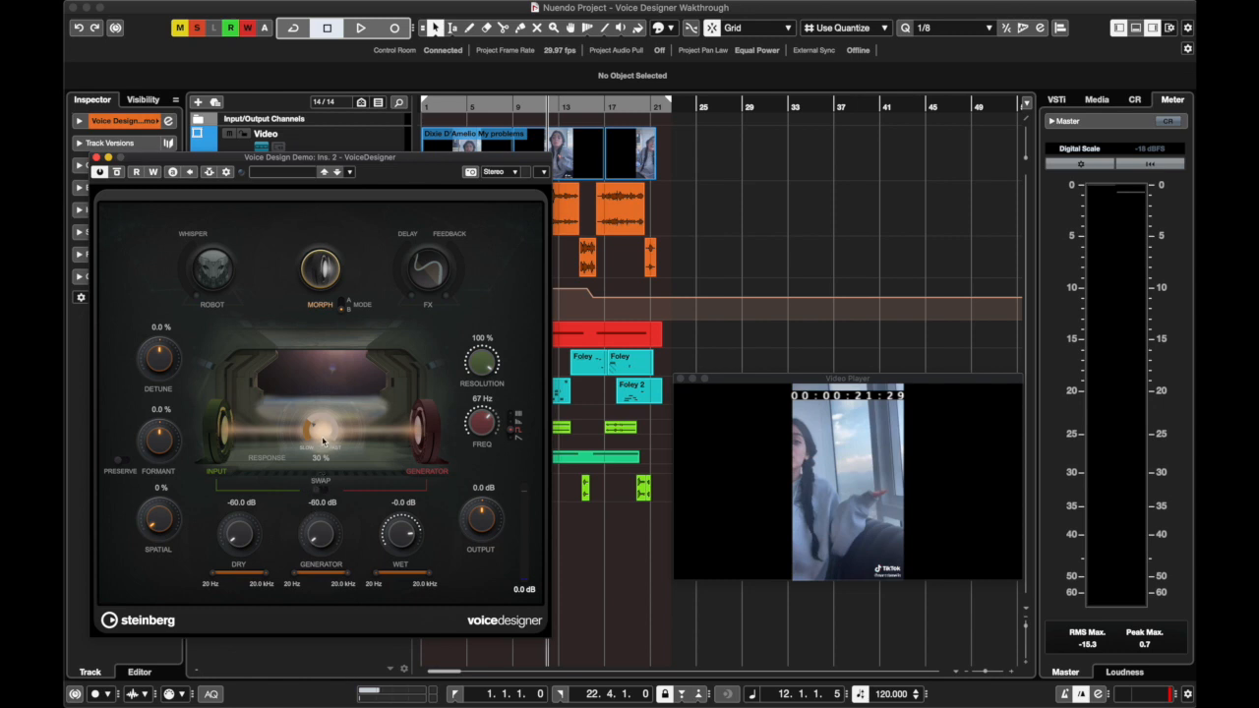
Play from about bar 7 with the first generator type while lowering the Morph Response to 10 %, and stop
{"action": "left_click_drag", "start_coordinate": [324, 377], "coordinate": [330, 361]}
{"action": "left_click", "coordinate": [499, 109]}
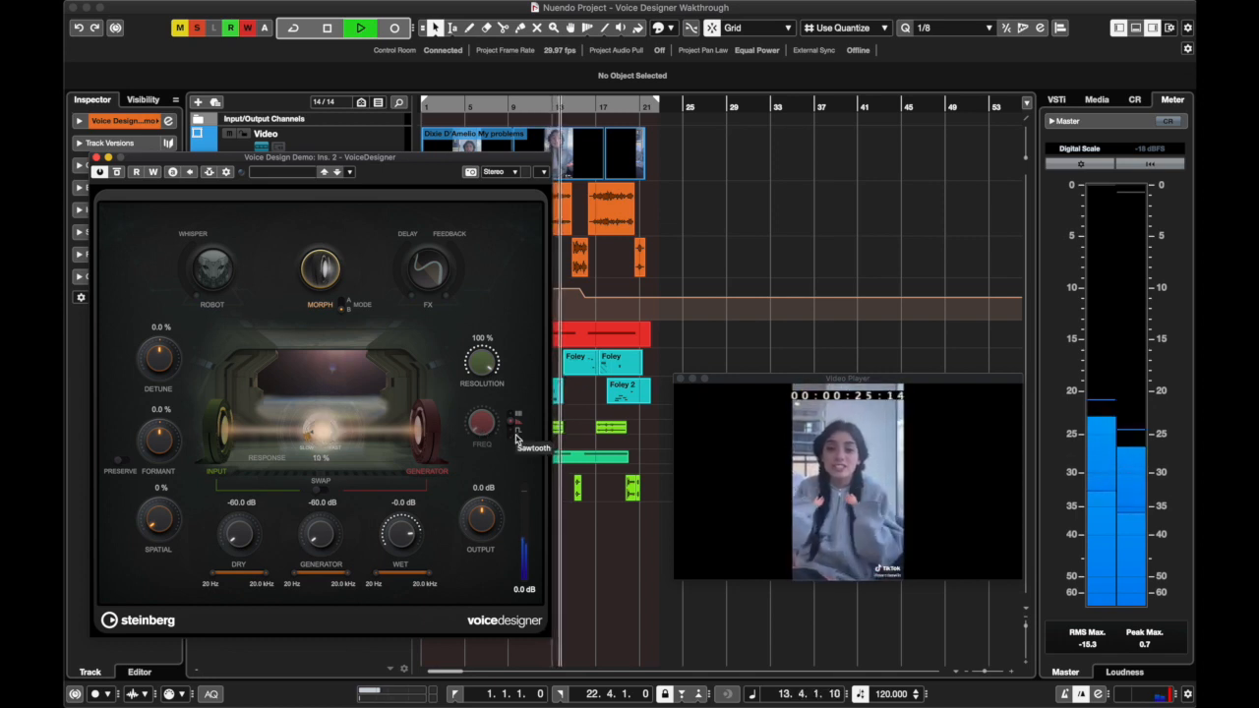
{"action": "left_click", "coordinate": [488, 104]}
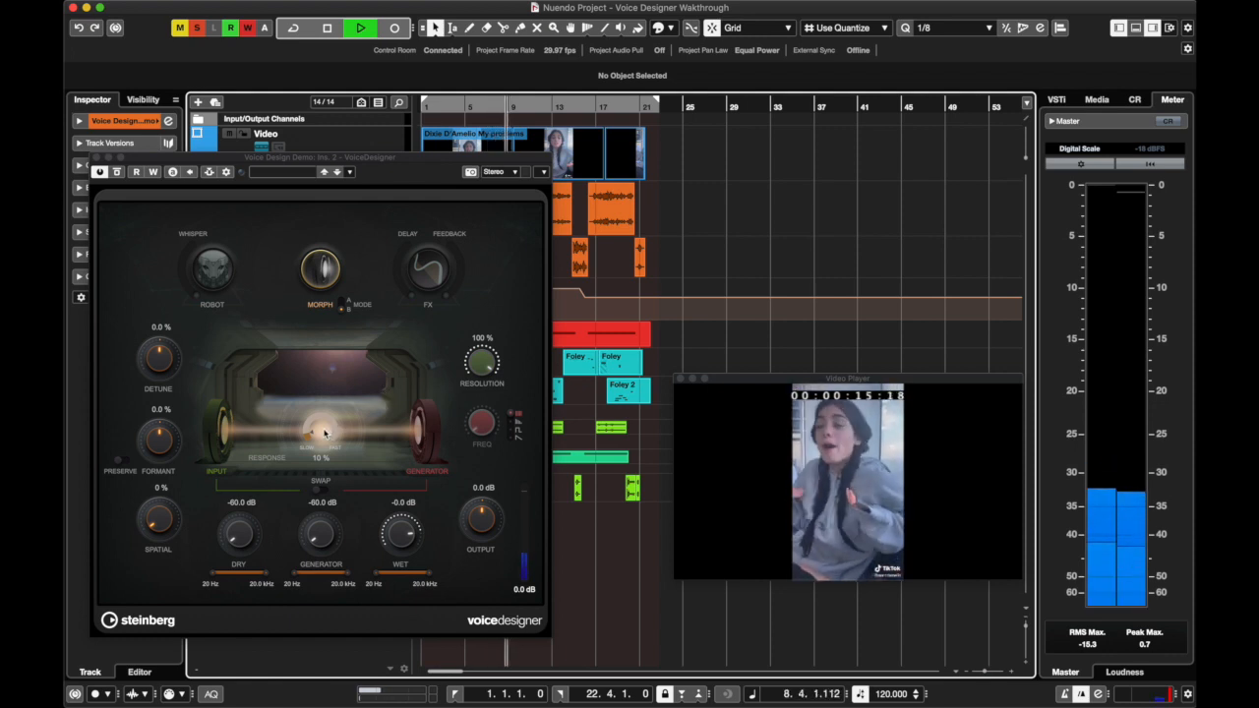
{"action": "key", "text": "space"}
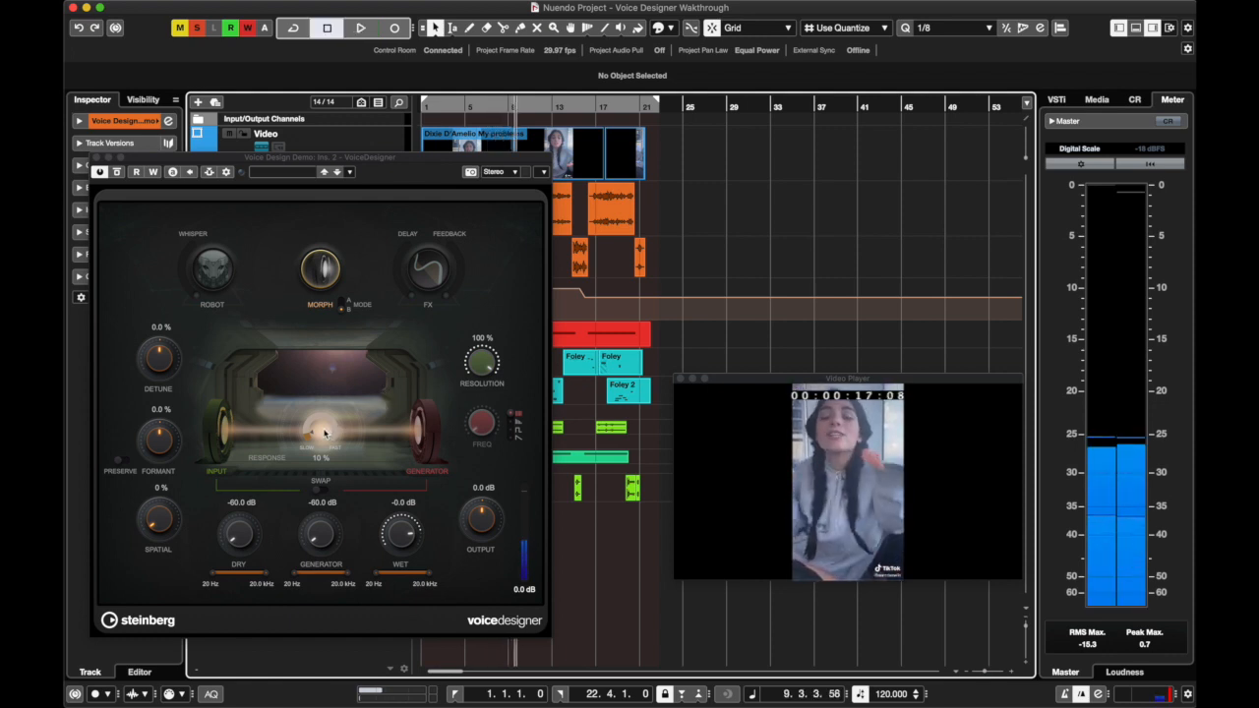
Raise the Morph Response to 82 %, resume playback with the third generator type while bringing it to 100 %, and stop
{"action": "left_click_drag", "start_coordinate": [325, 433], "coordinate": [330, 371]}
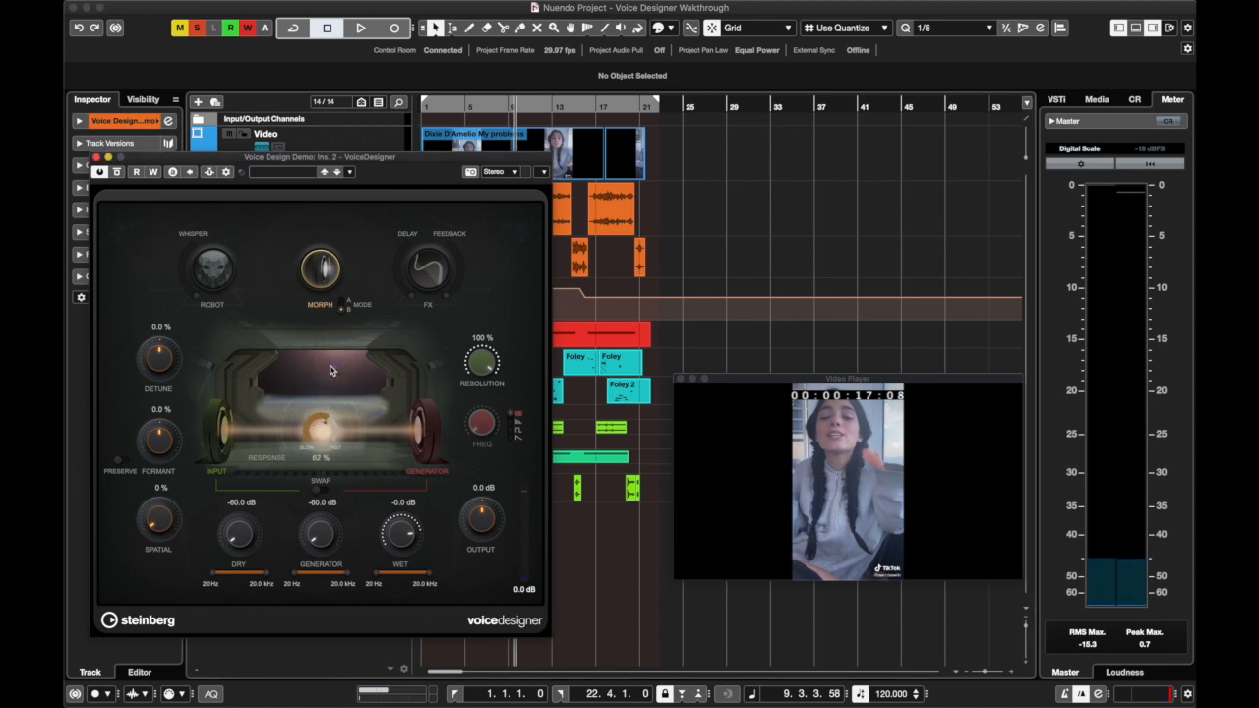
{"action": "key", "text": "space"}
{"action": "left_click_drag", "start_coordinate": [323, 435], "coordinate": [322, 454]}
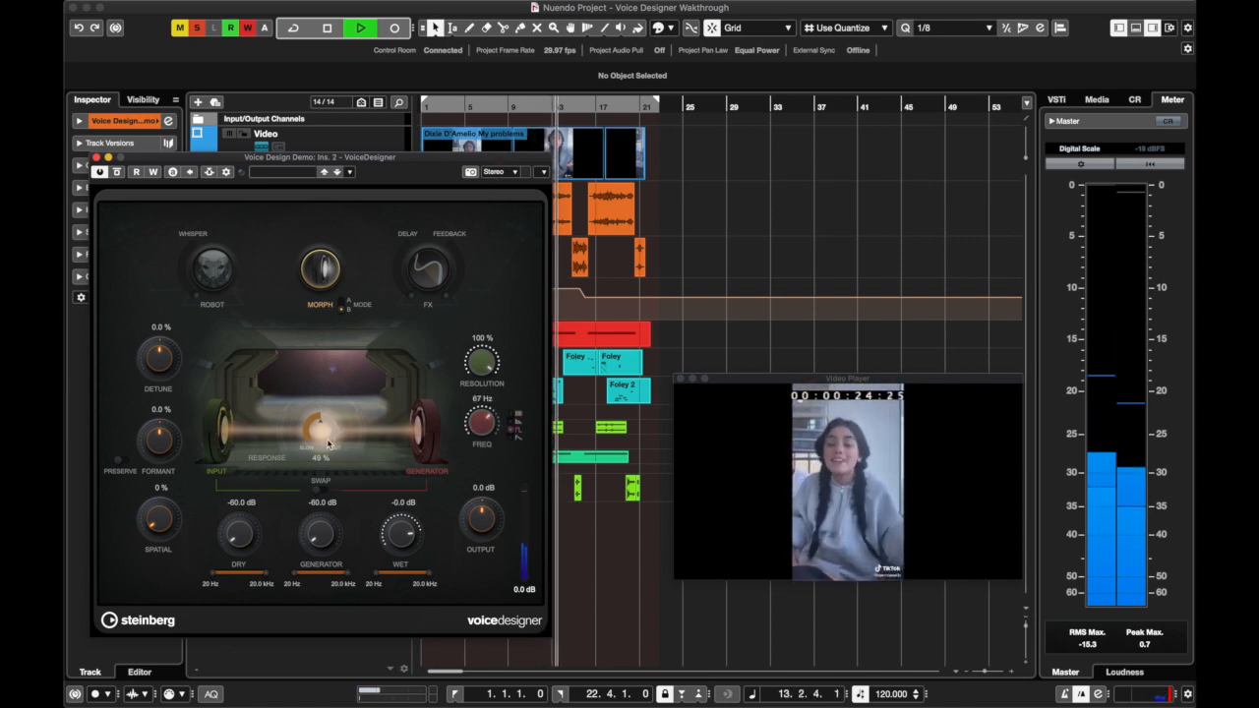
{"action": "left_click_drag", "start_coordinate": [319, 434], "coordinate": [317, 382]}
{"action": "key", "text": "space"}
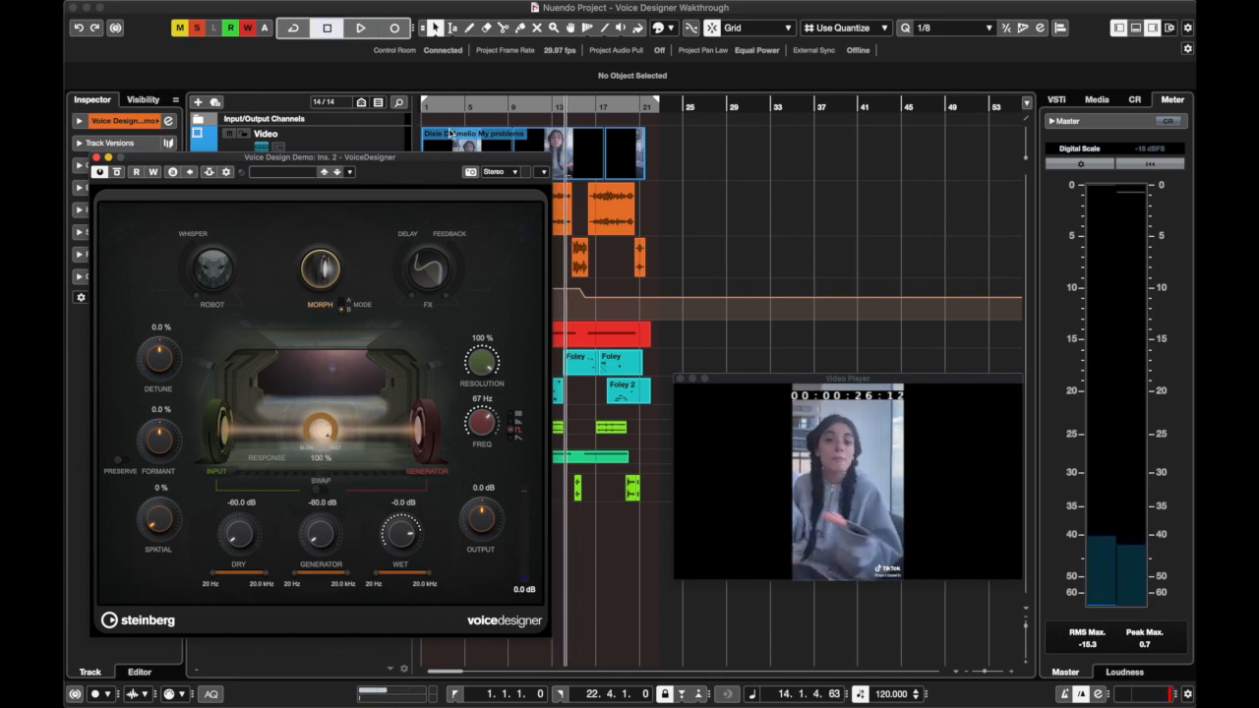
Switch Morph off and back on, replay the voice from about bar 7, and stop
{"action": "left_click", "coordinate": [484, 106]}
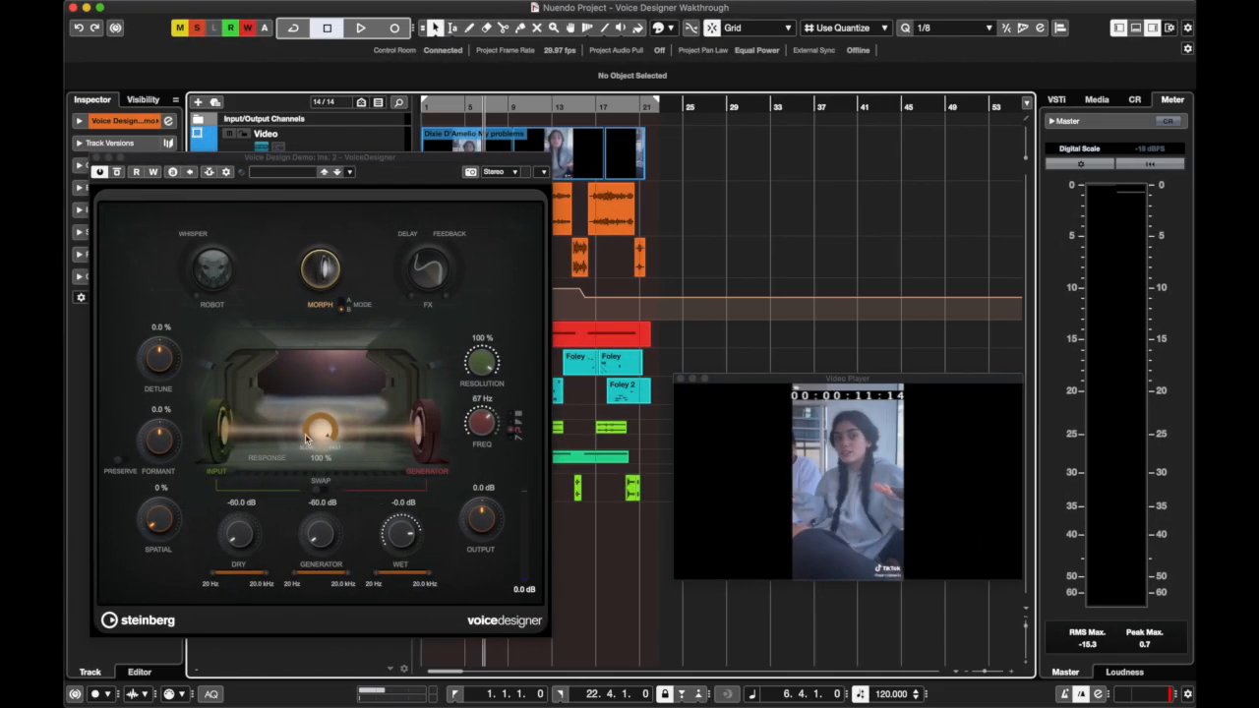
{"action": "left_click", "coordinate": [316, 286]}
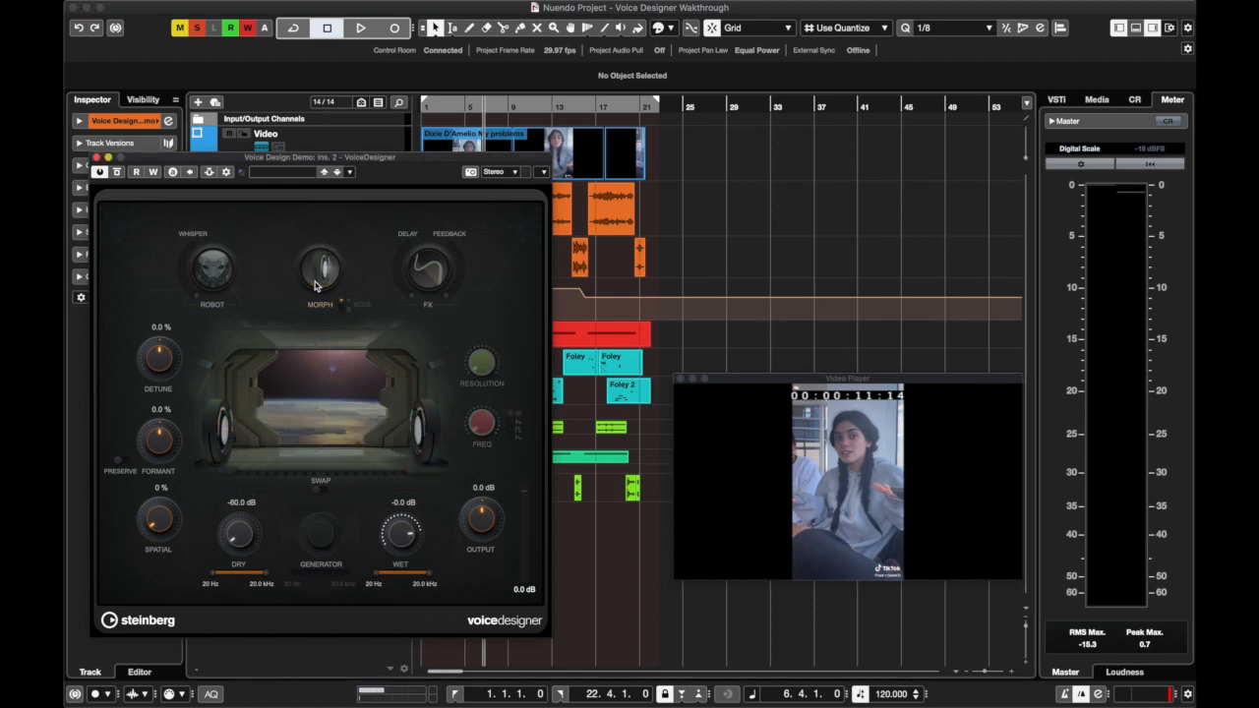
{"action": "left_click", "coordinate": [316, 286]}
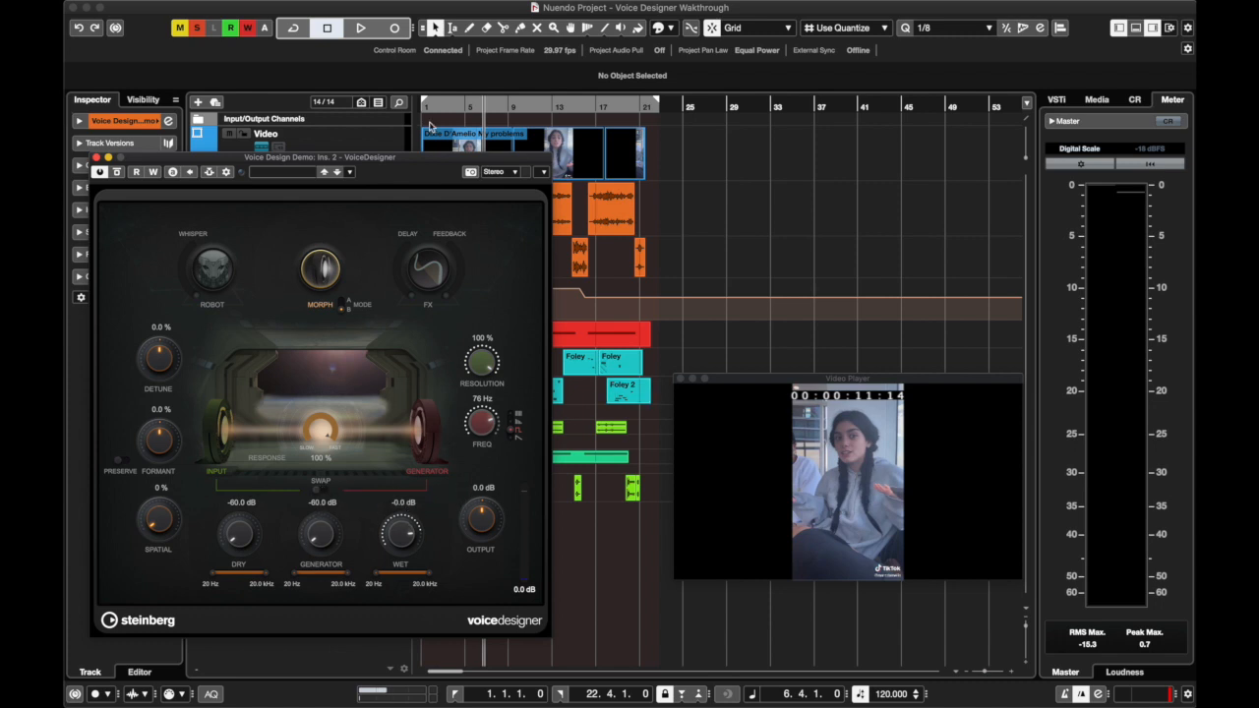
{"action": "left_click_drag", "start_coordinate": [449, 108], "coordinate": [494, 108]}
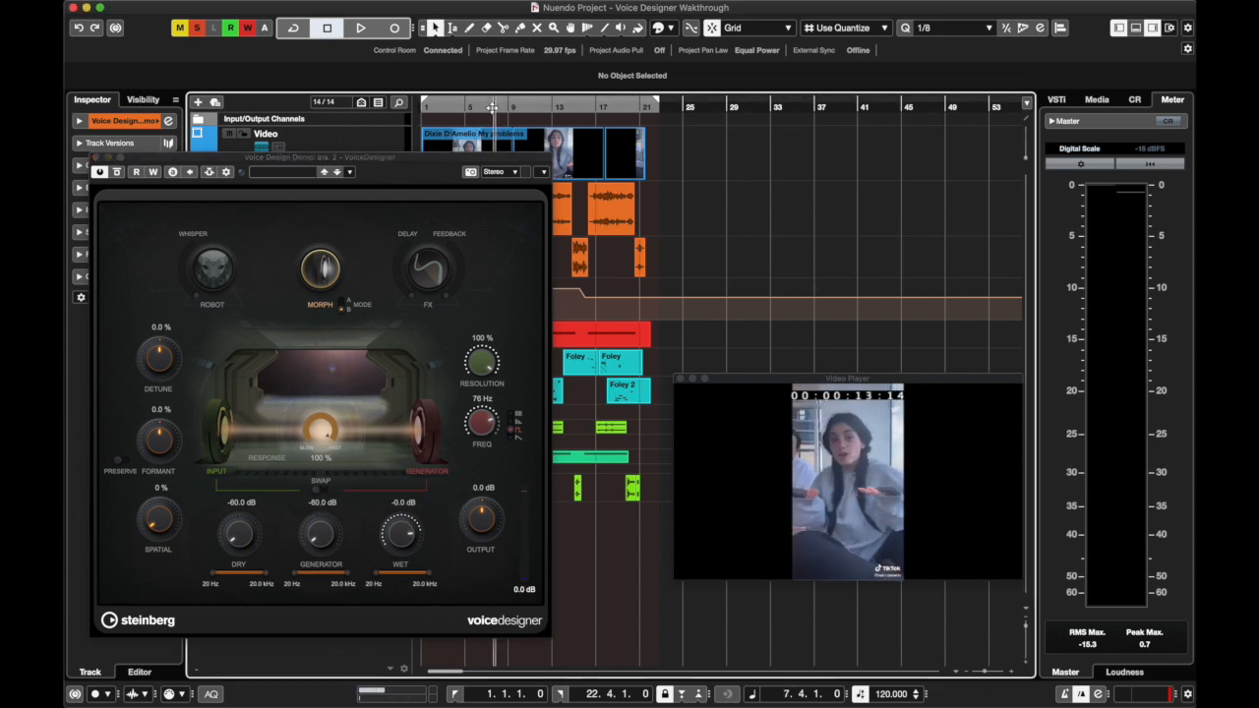
{"action": "key", "text": "space"}
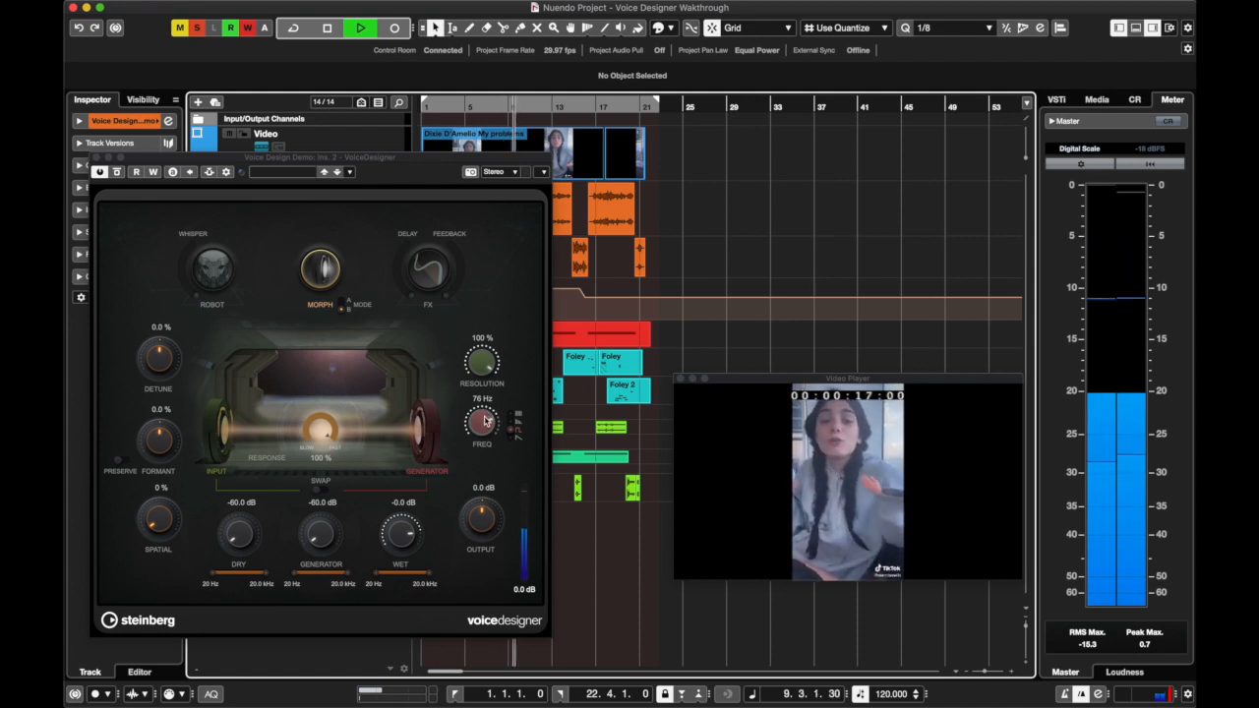
{"action": "key", "text": "space"}
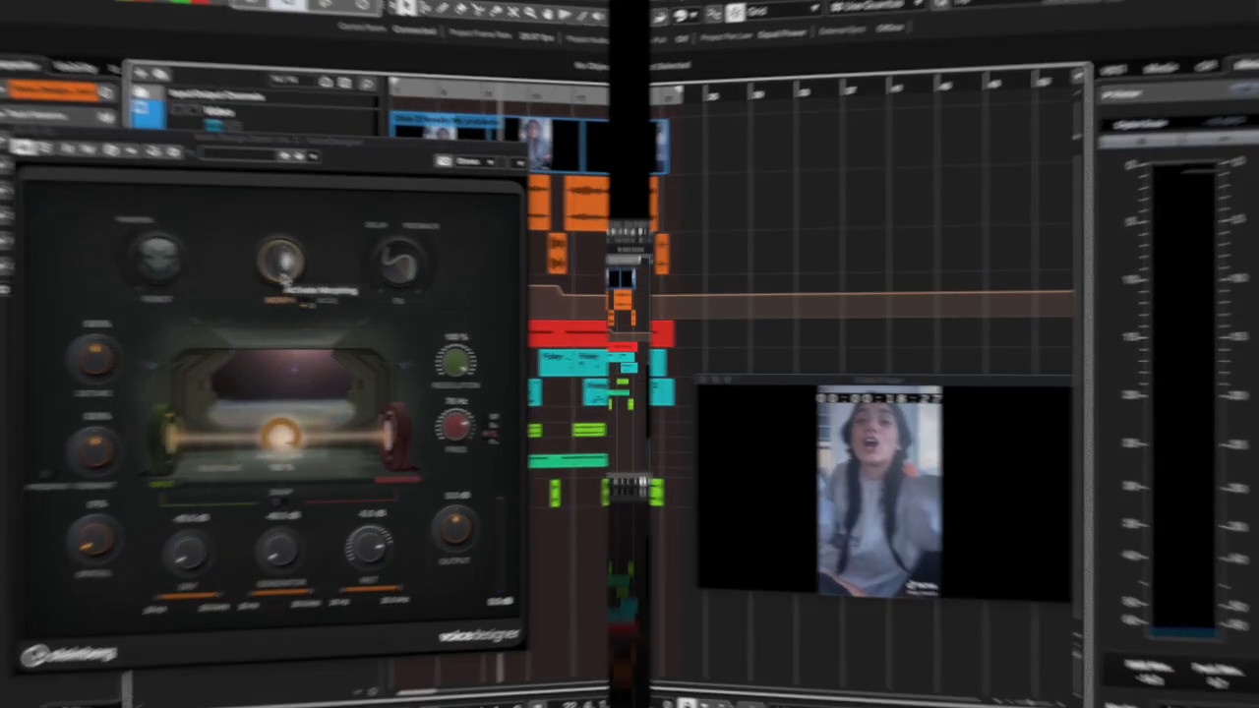
Deactivate Morph and activate the FX section
{"action": "left_click", "coordinate": [321, 269]}
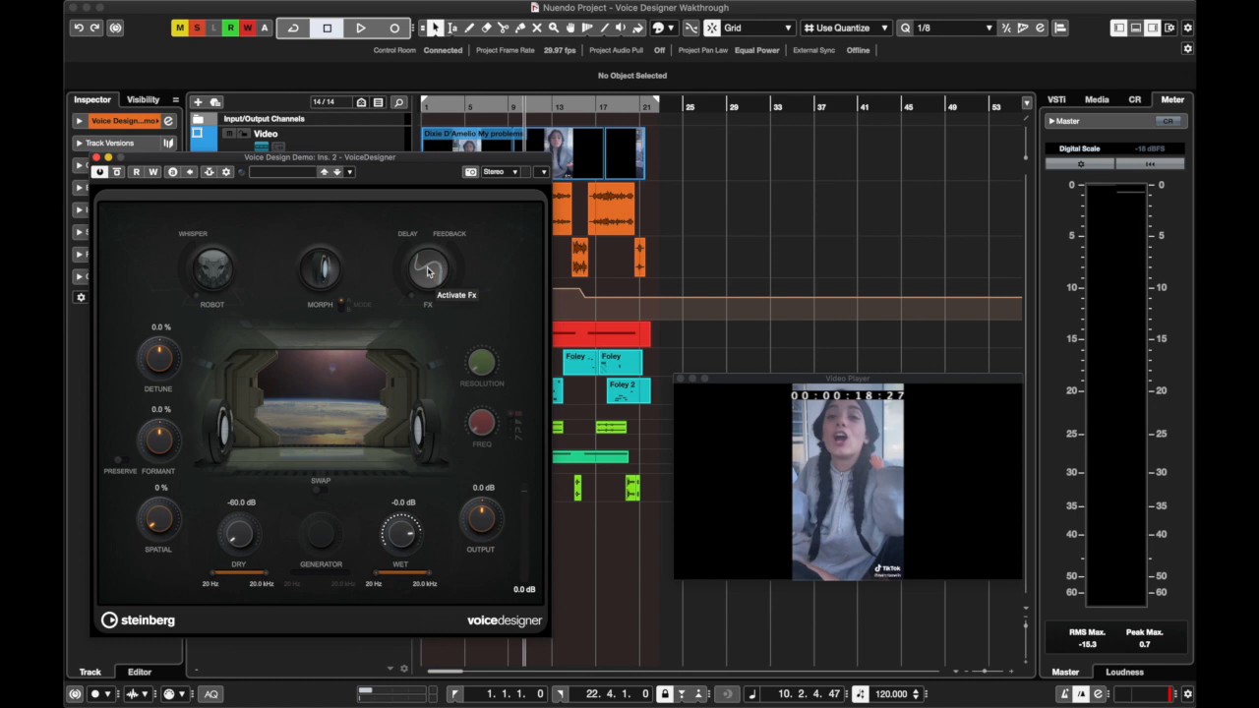
{"action": "left_click", "coordinate": [428, 273]}
{"action": "left_click", "coordinate": [1168, 694]}
{"action": "left_click", "coordinate": [457, 215]}
Return the playhead to bar 1 and play the FX-processed voice up to about bar 6
{"action": "left_click_drag", "start_coordinate": [506, 108], "coordinate": [411, 112]}
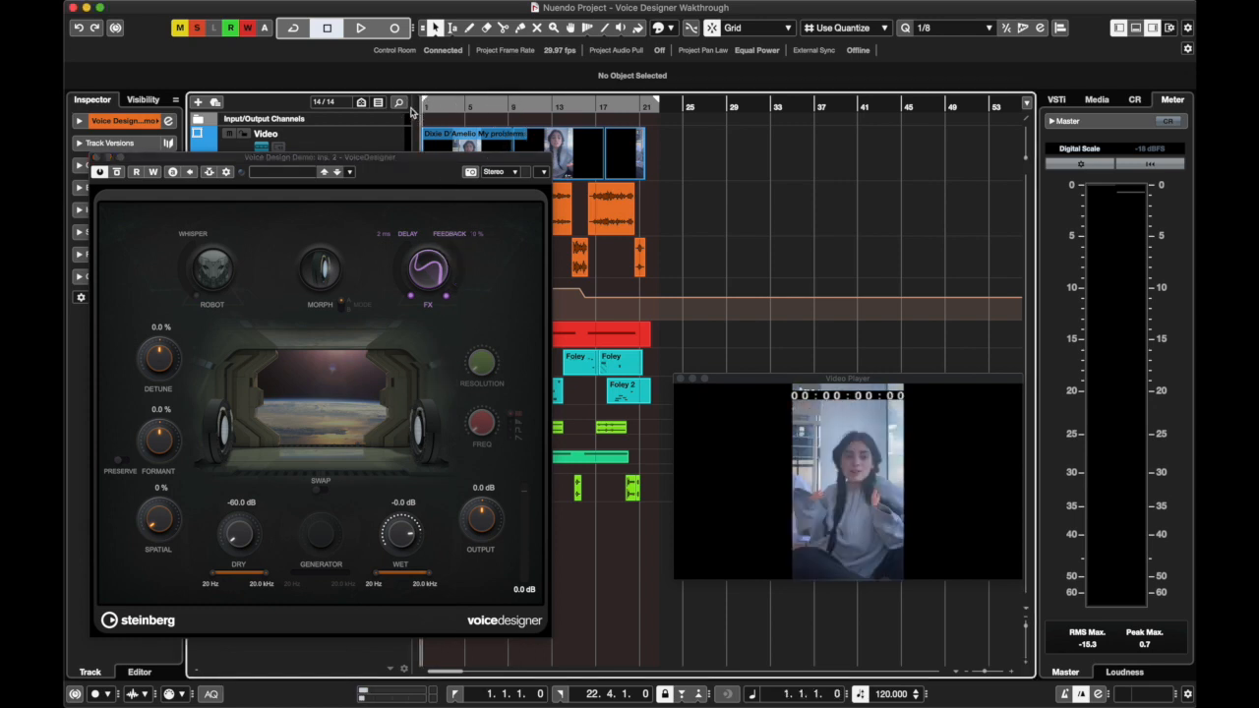
{"action": "left_click", "coordinate": [447, 175]}
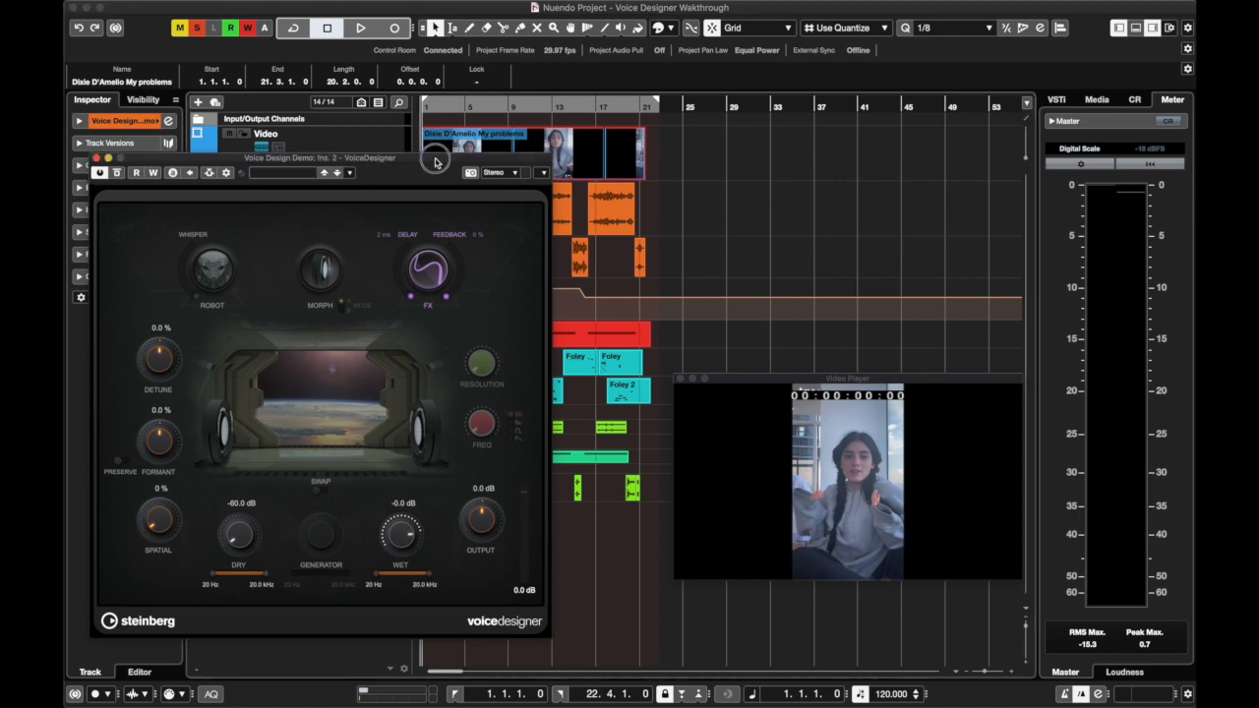
{"action": "key", "text": "space"}
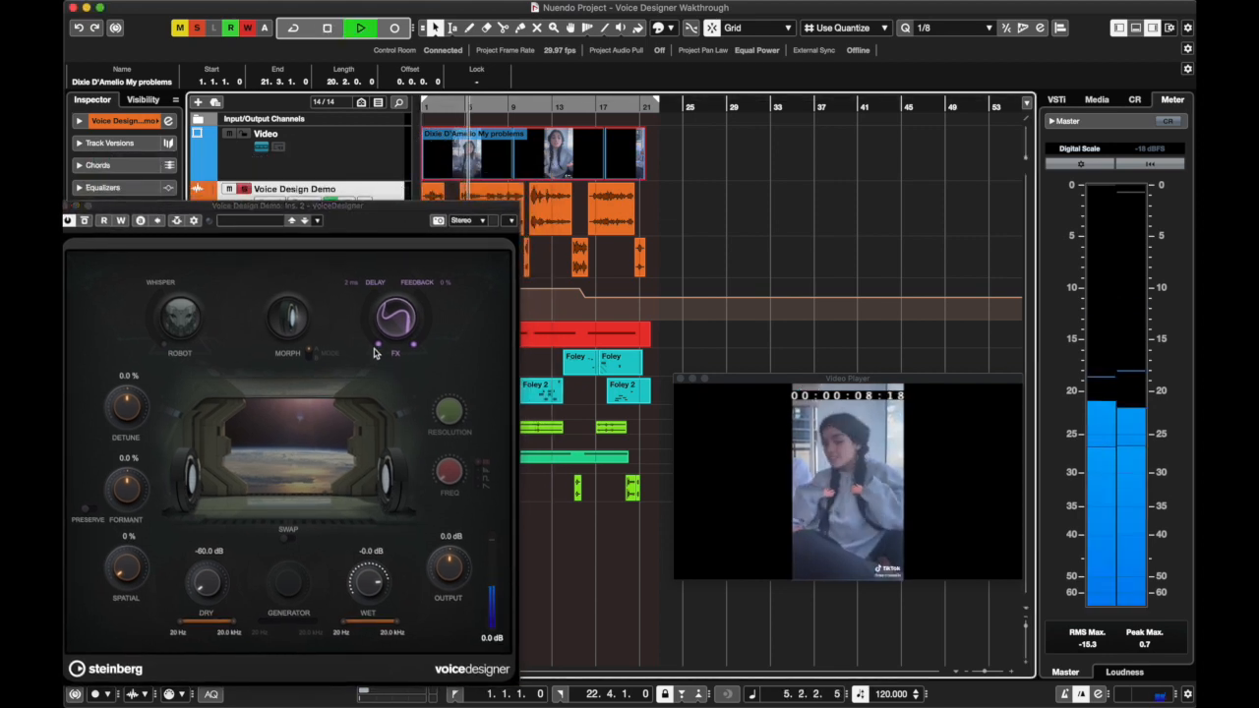
{"action": "key", "text": "space"}
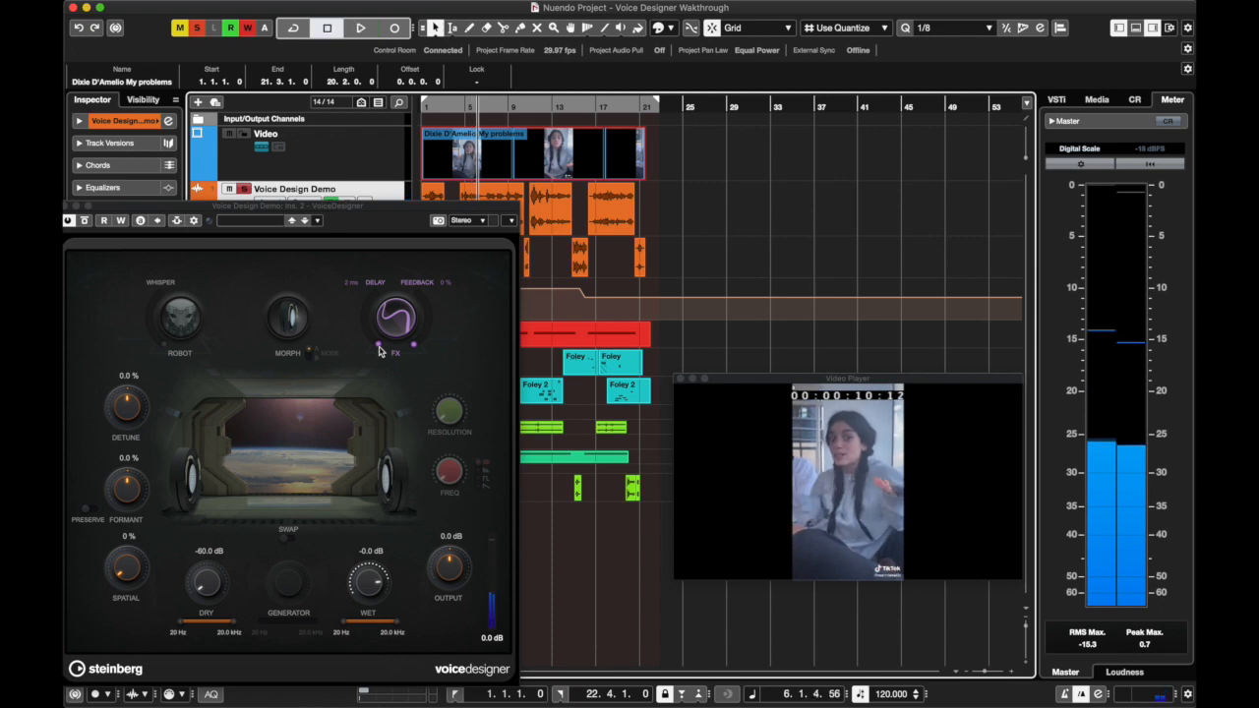
Raise the FX Delay and resume playback while adjusting it to about 69 ms, and stop
{"action": "left_click_drag", "start_coordinate": [379, 348], "coordinate": [345, 297]}
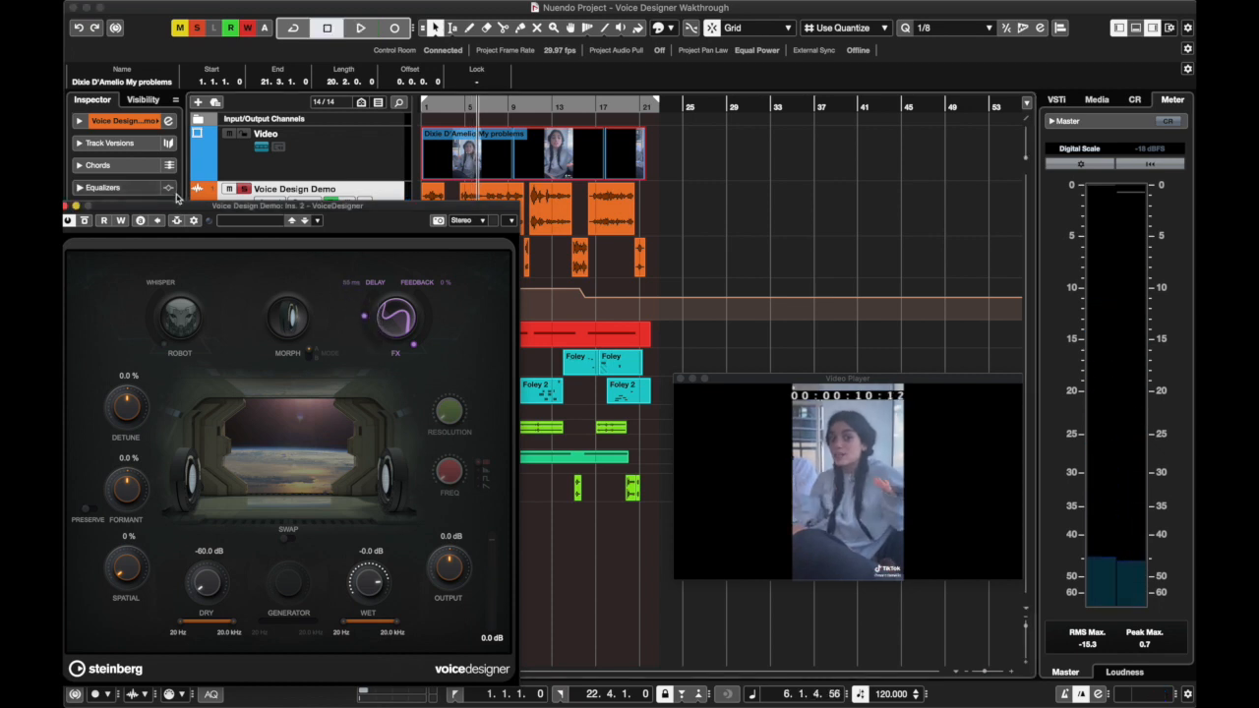
{"action": "left_click_drag", "start_coordinate": [191, 209], "coordinate": [203, 201]}
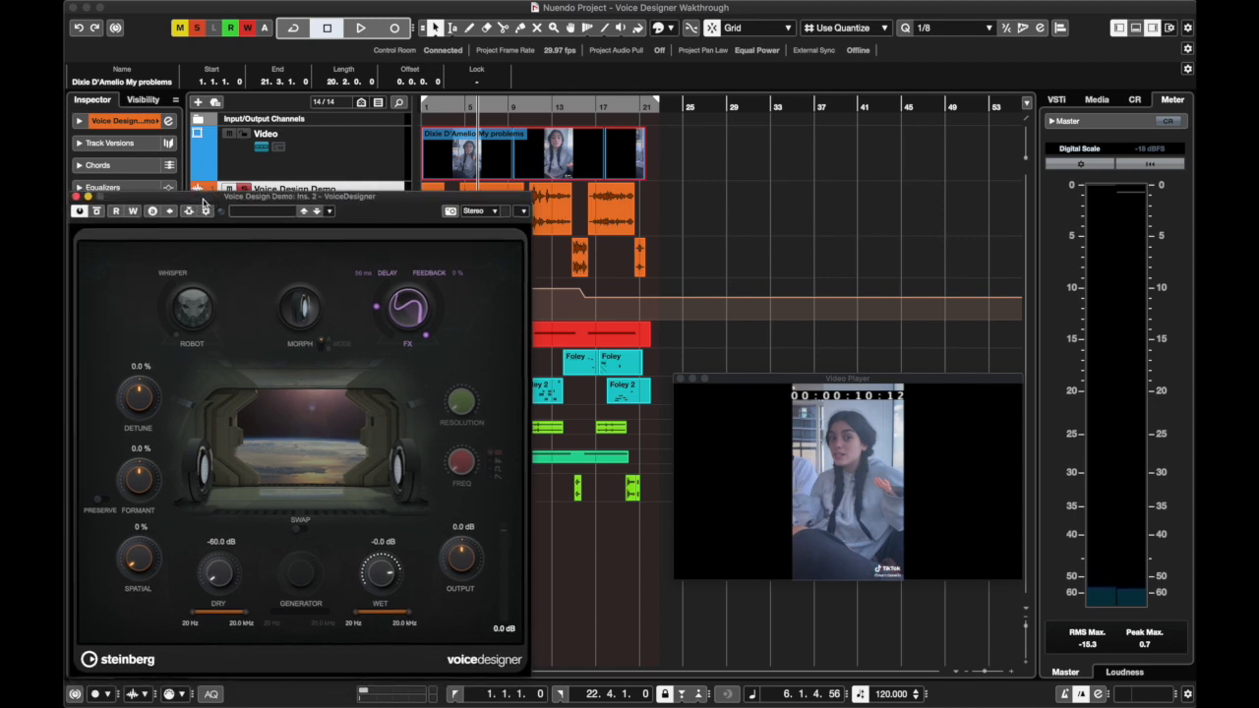
{"action": "key", "text": "space"}
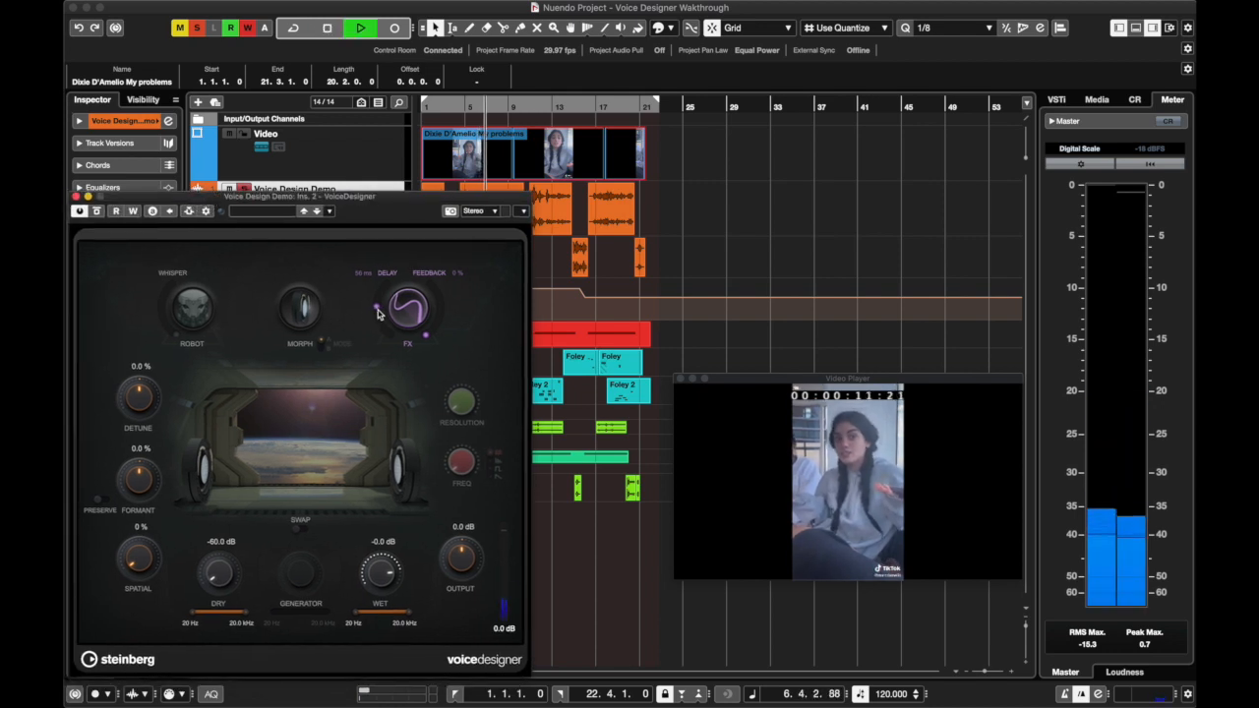
{"action": "left_click_drag", "start_coordinate": [378, 303], "coordinate": [349, 309]}
{"action": "key", "text": "space"}
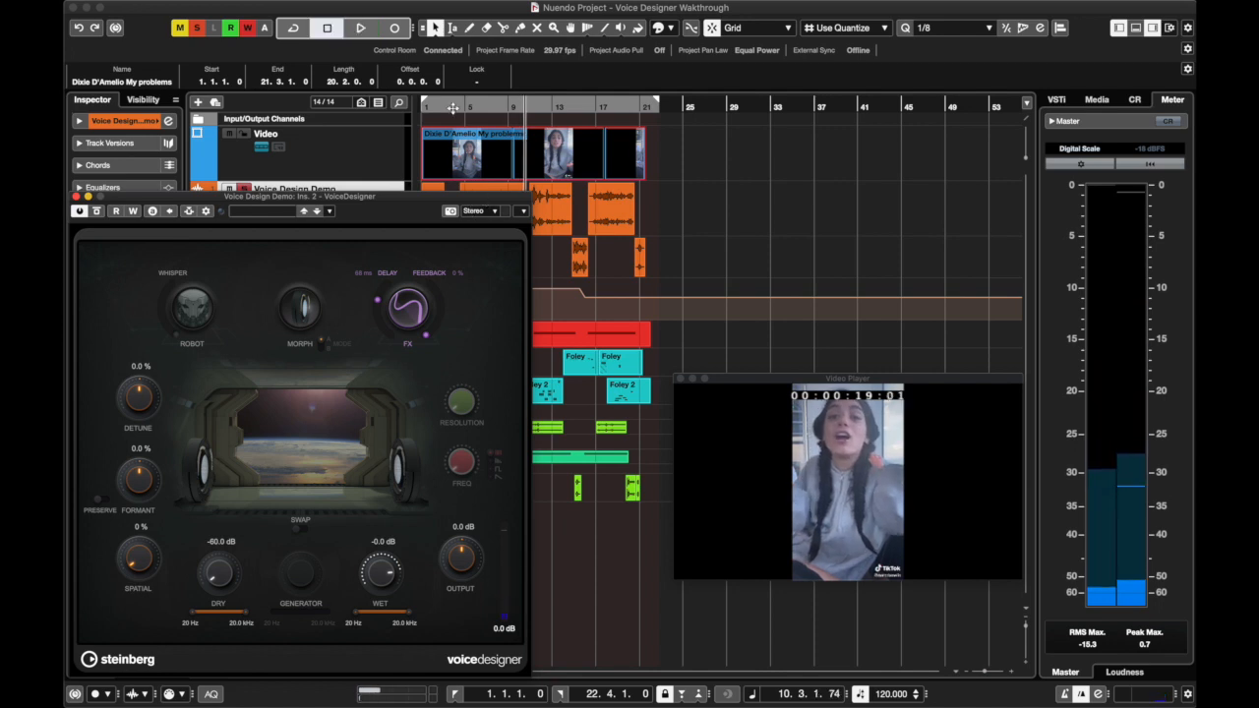
Play from about bar 5 while setting the FX Delay to 34 ms and the Feedback to 77 %, and stop
{"action": "left_click", "coordinate": [467, 113]}
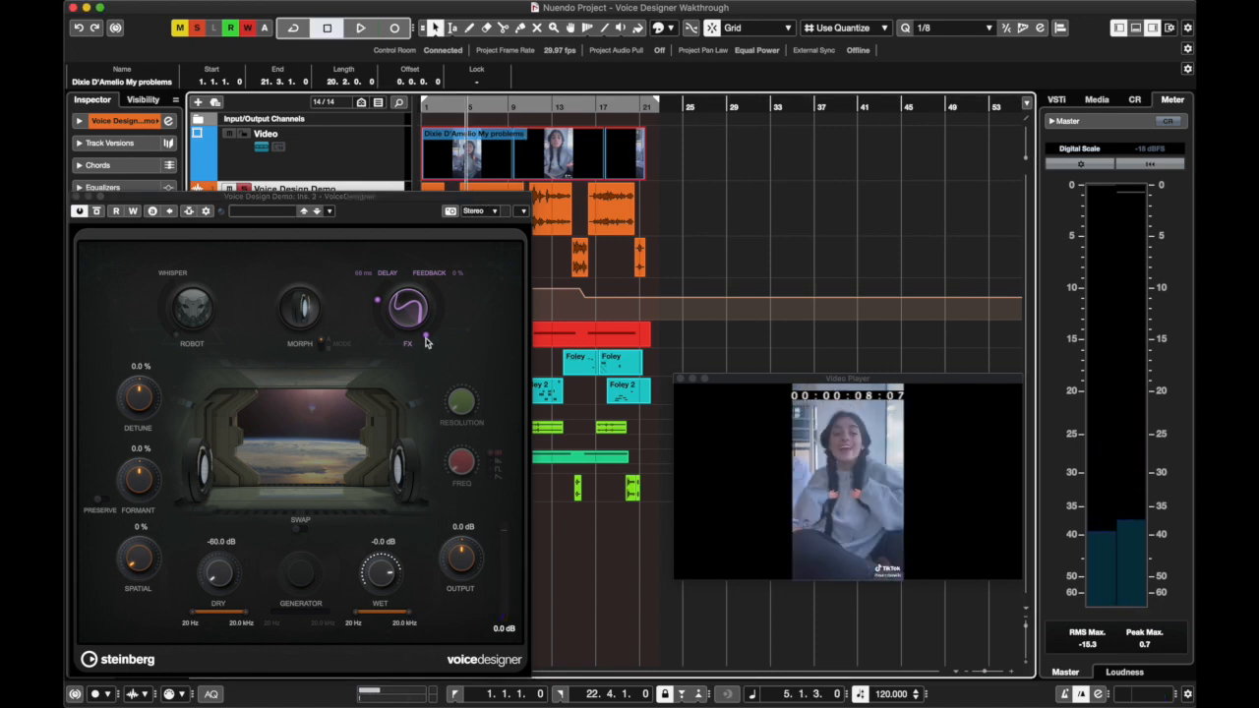
{"action": "key", "text": "space"}
{"action": "left_click_drag", "start_coordinate": [425, 339], "coordinate": [379, 319]}
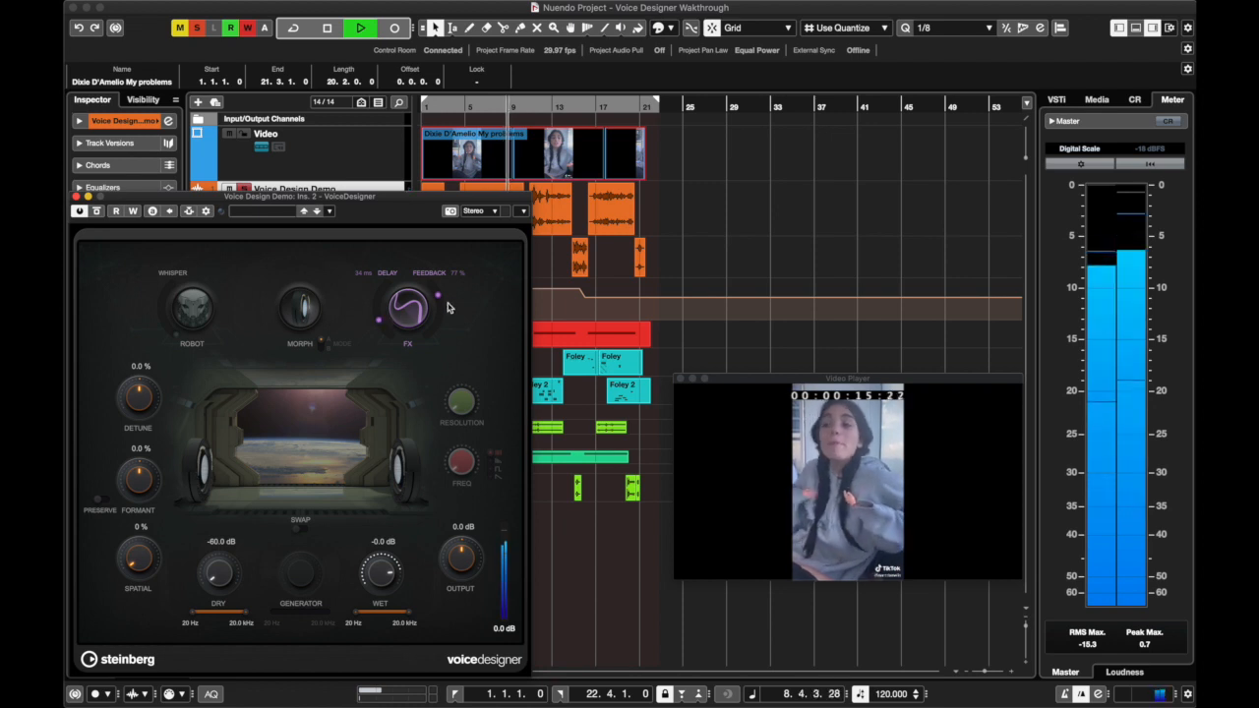
{"action": "key", "text": "space"}
Raise the FX Feedback to 100 % and briefly audition it
{"action": "left_click_drag", "start_coordinate": [440, 295], "coordinate": [441, 281]}
{"action": "key", "text": "space"}
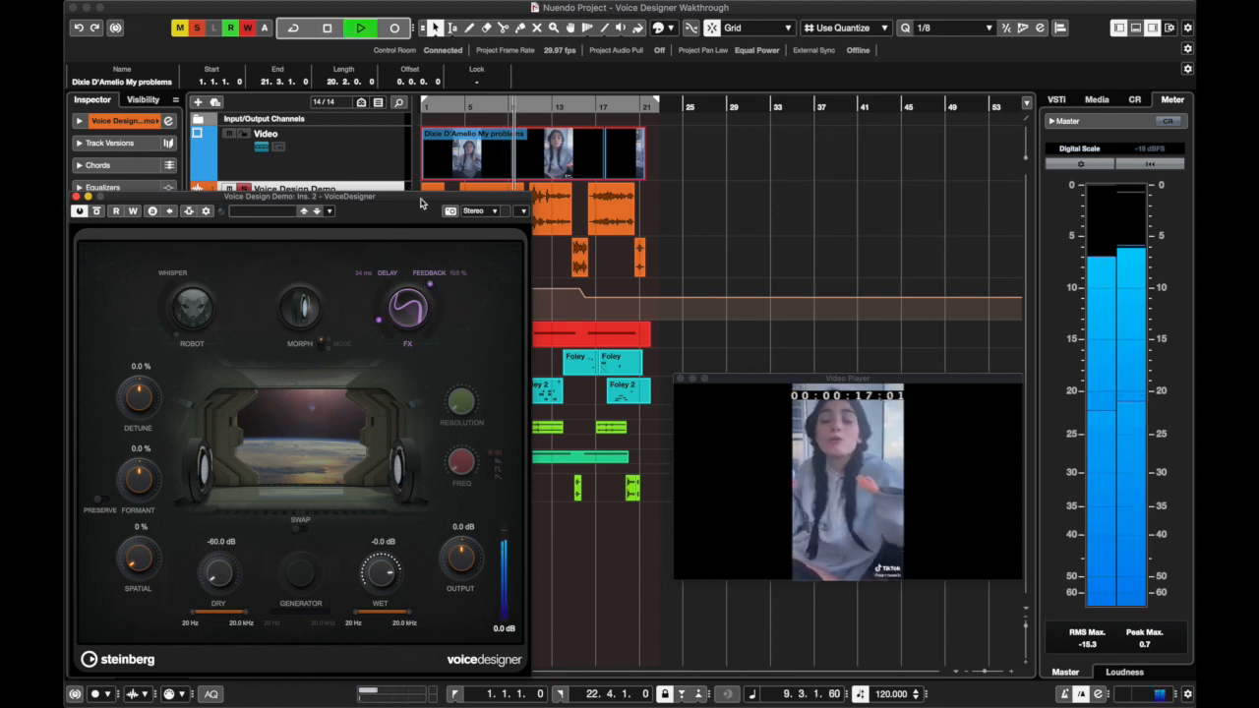
{"action": "key", "text": "space"}
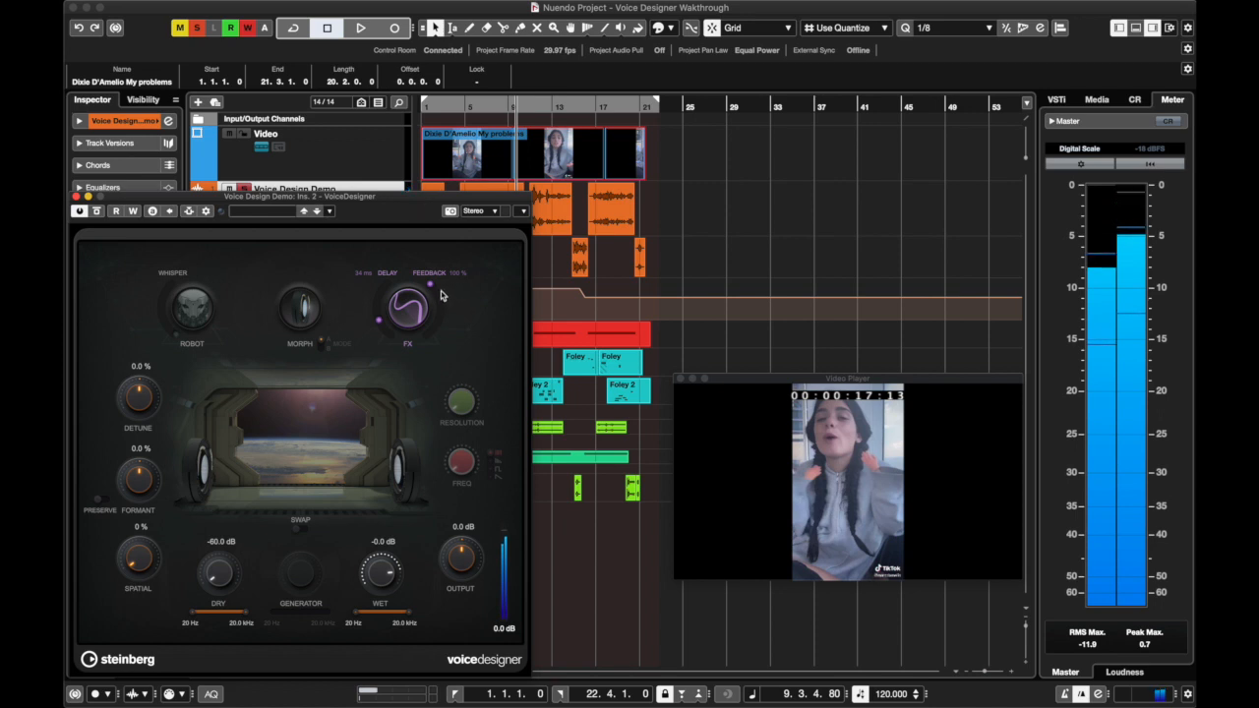
Lower the FX Feedback to 0 % and set the Delay to about 59 ms
{"action": "left_click_drag", "start_coordinate": [433, 291], "coordinate": [416, 384]}
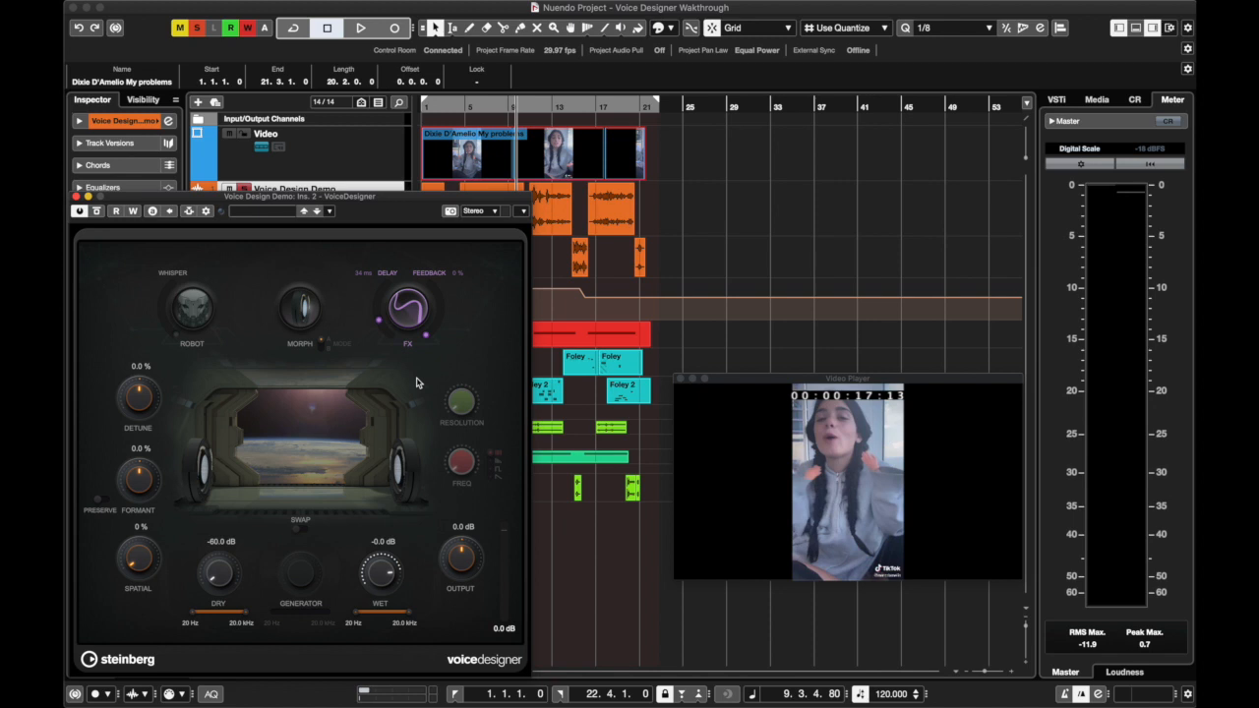
{"action": "mouse_move", "coordinate": [378, 319]}
{"action": "left_mouse_down"}
{"action": "mouse_move", "coordinate": [377, 293]}
{"action": "mouse_move", "coordinate": [383, 306]}
{"action": "left_mouse_up"}
Set the project tempo to 164 BPM, audition it briefly, and undo the tempo change
{"action": "left_click", "coordinate": [891, 694]}
{"action": "type", "text": "164"}
{"action": "key", "text": "Return"}
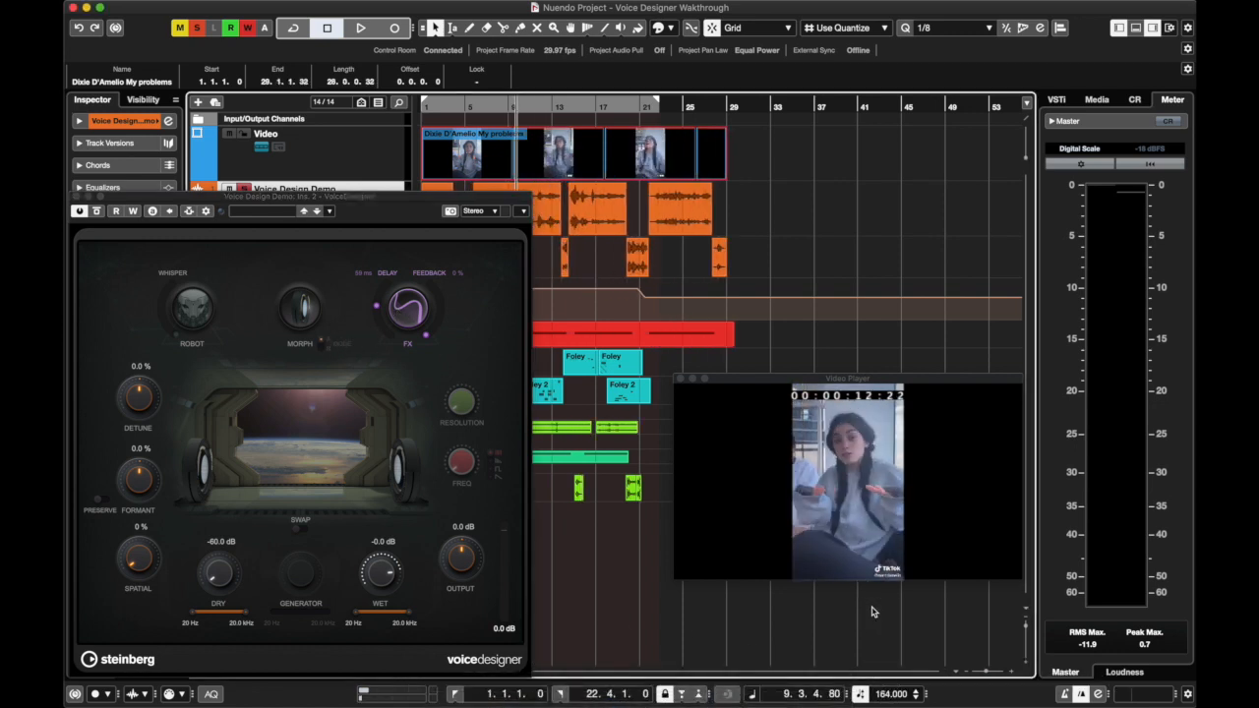
{"action": "key", "text": "space"}
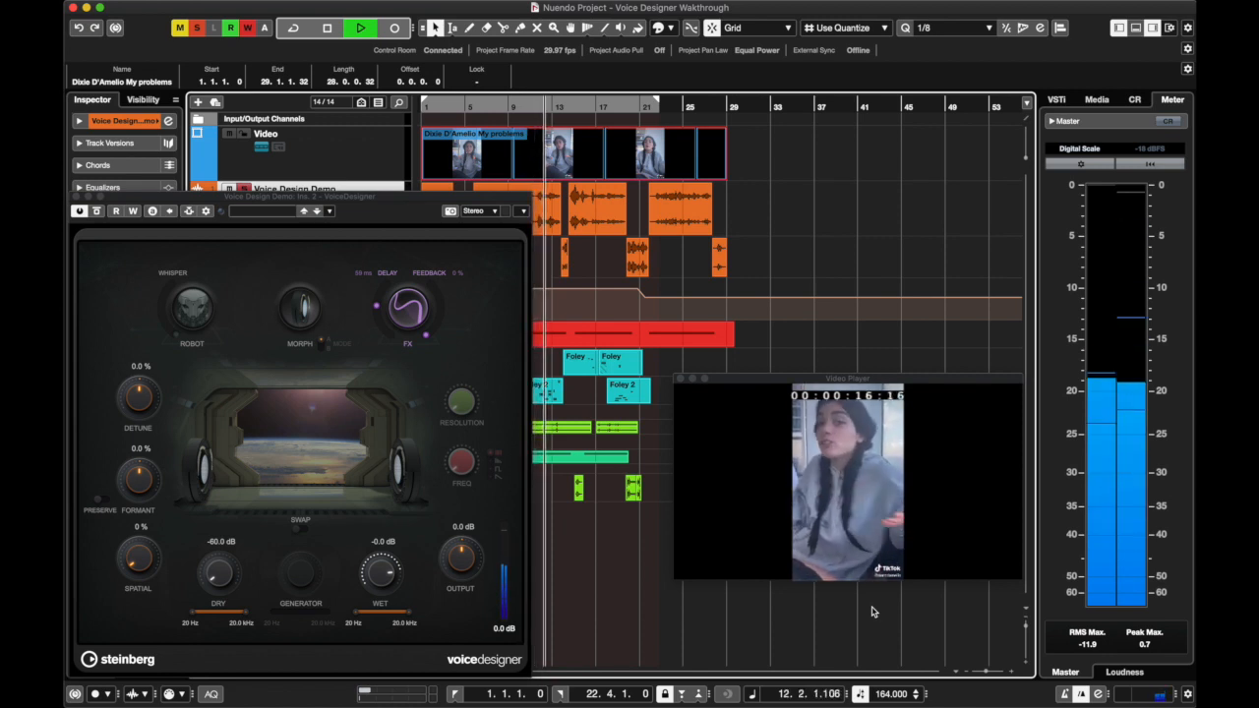
{"action": "key", "text": "space"}
{"action": "key", "text": "ctrl+z"}
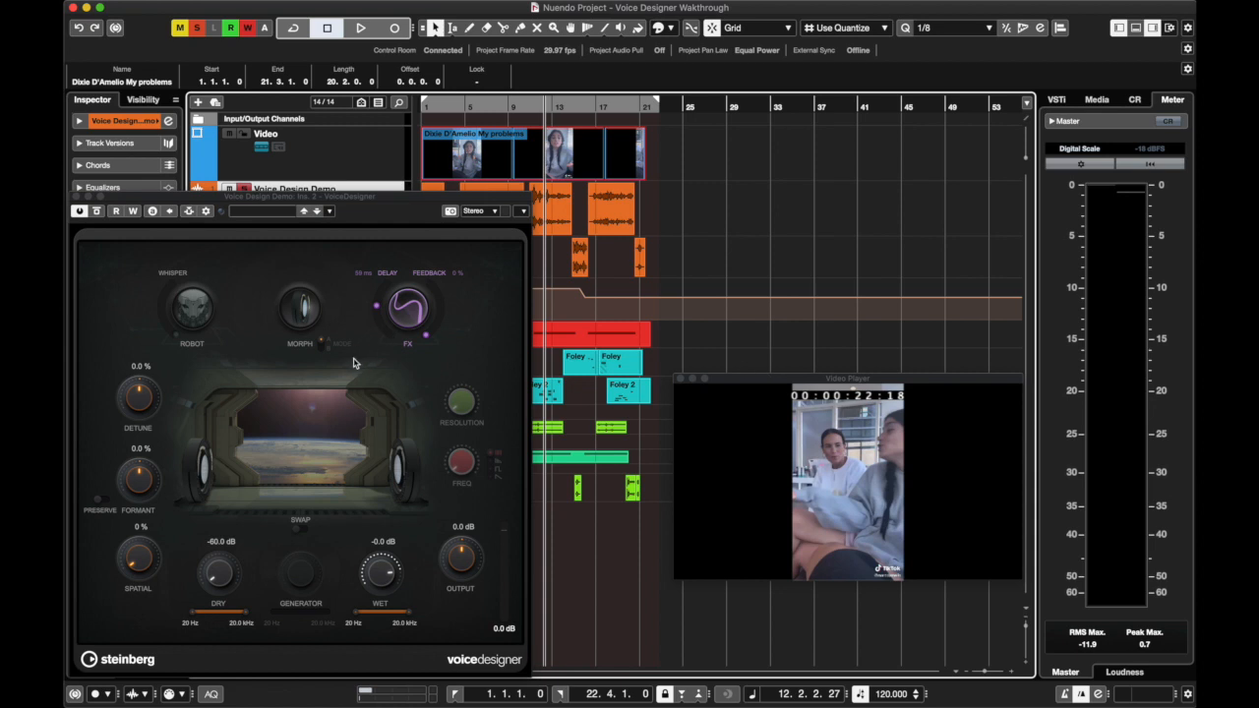
Lower the FX Delay to its minimum and deactivate the FX section
{"action": "left_click_drag", "start_coordinate": [410, 213], "coordinate": [428, 187]}
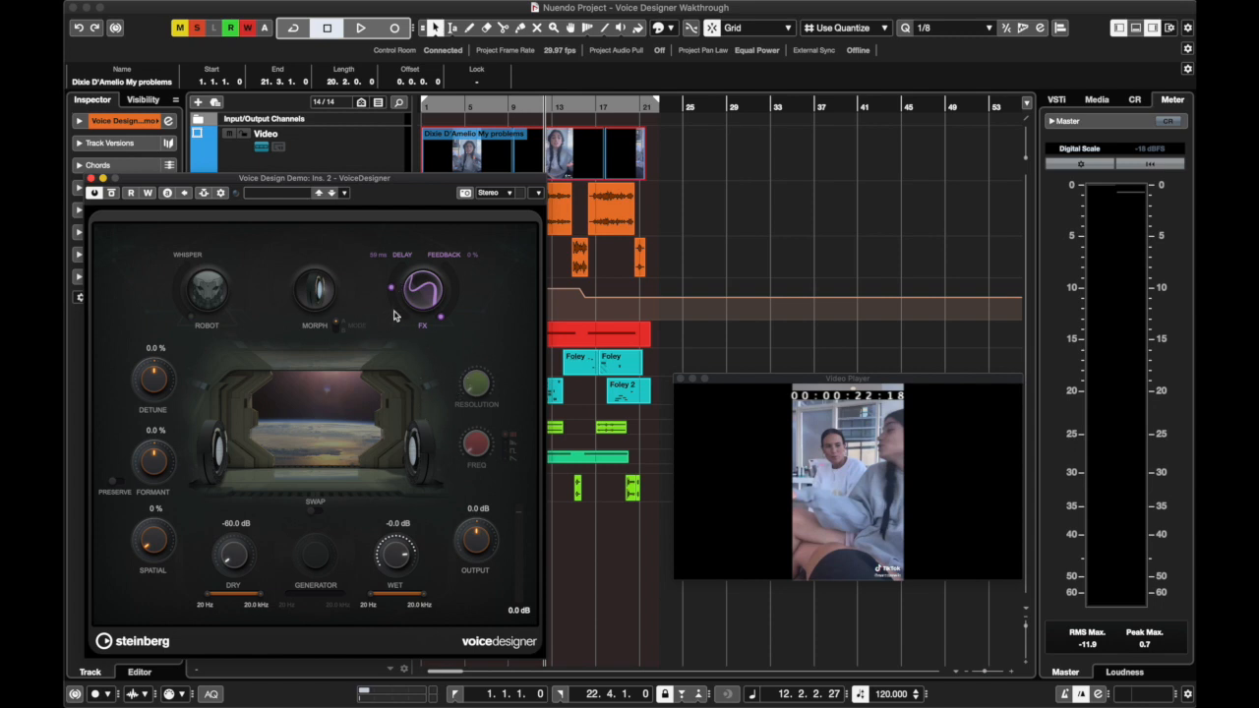
{"action": "left_click_drag", "start_coordinate": [394, 288], "coordinate": [365, 382]}
{"action": "left_click", "coordinate": [416, 288]}
{"action": "left_click", "coordinate": [417, 288]}
{"action": "left_click", "coordinate": [416, 288]}
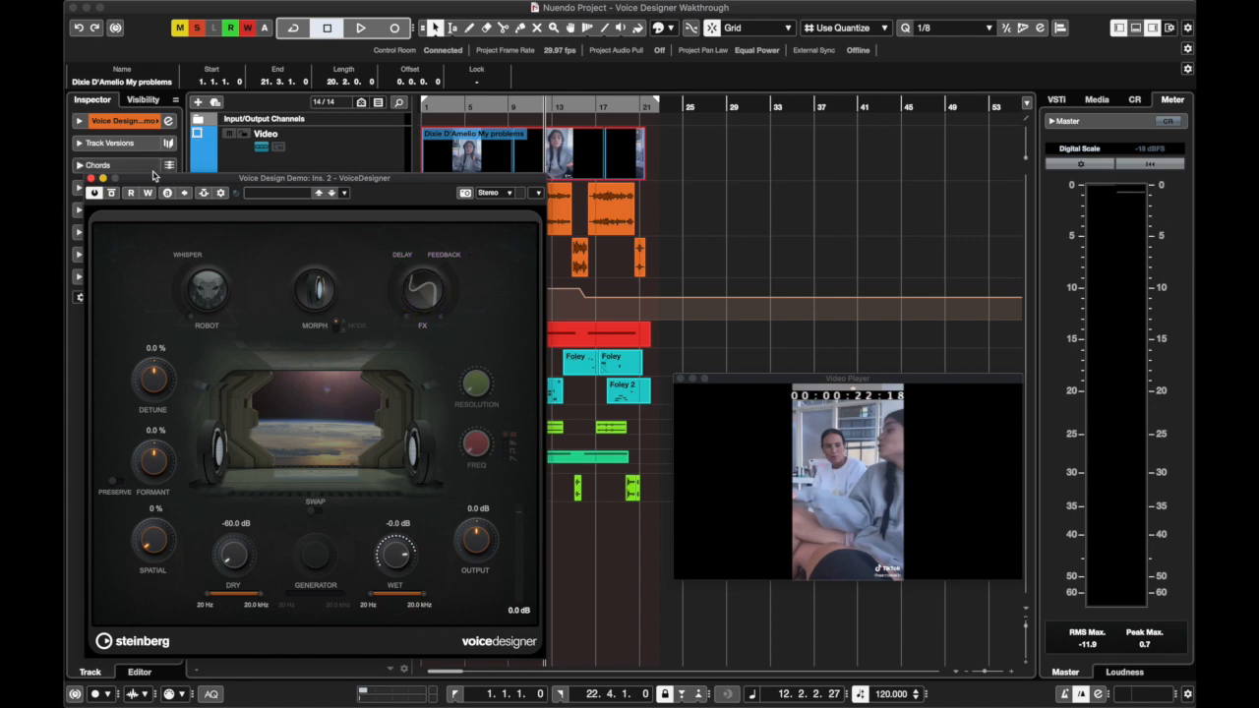
Move the VoiceDesigner window clear of the track inspector, and close it
{"action": "left_click_drag", "start_coordinate": [152, 181], "coordinate": [222, 150]}
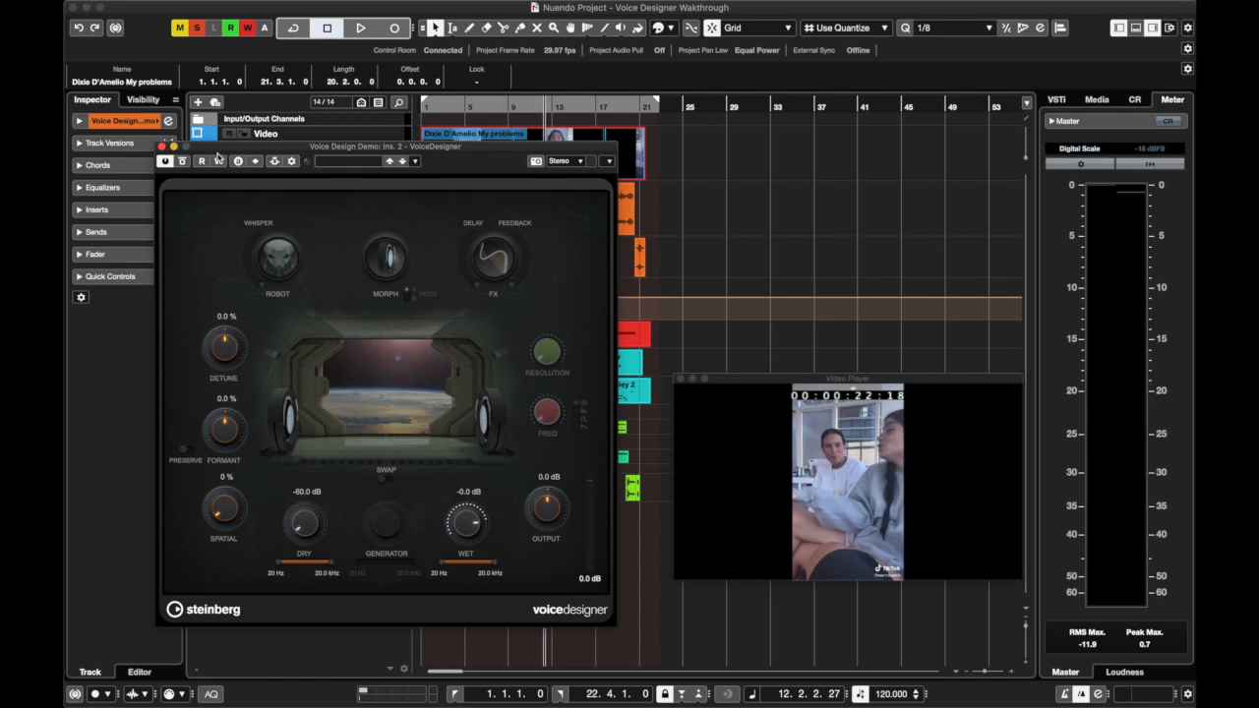
{"action": "left_click_drag", "start_coordinate": [262, 147], "coordinate": [366, 149]}
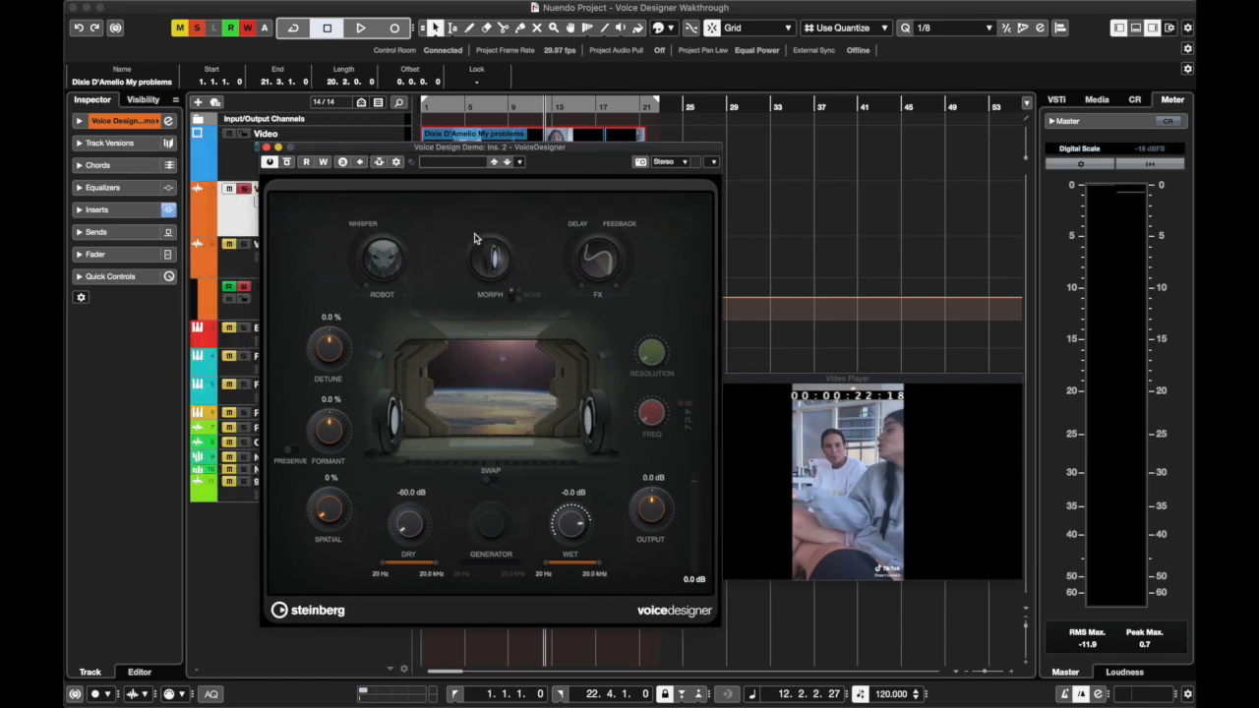
{"action": "left_click", "coordinate": [266, 148]}
Unsolo the Voice Design Demo track, solo Voice Design Automation, and open the Automation track's channel settings
{"action": "left_click", "coordinate": [245, 190]}
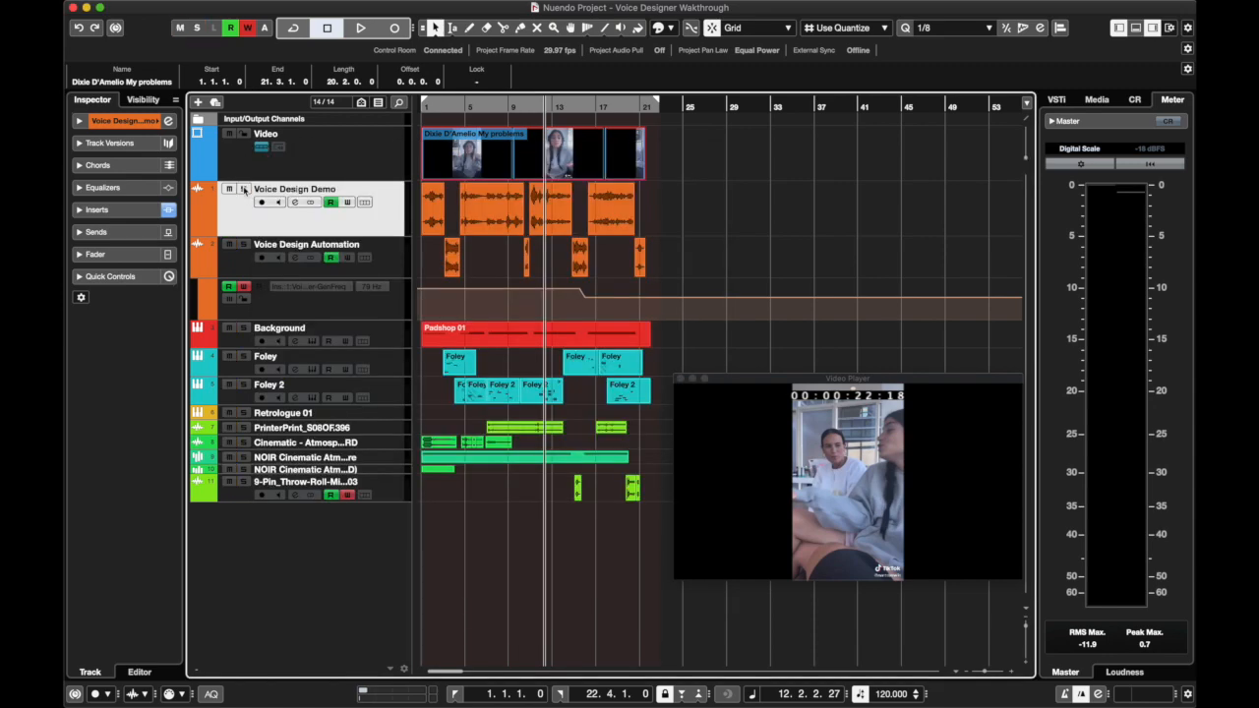
{"action": "left_click", "coordinate": [245, 245]}
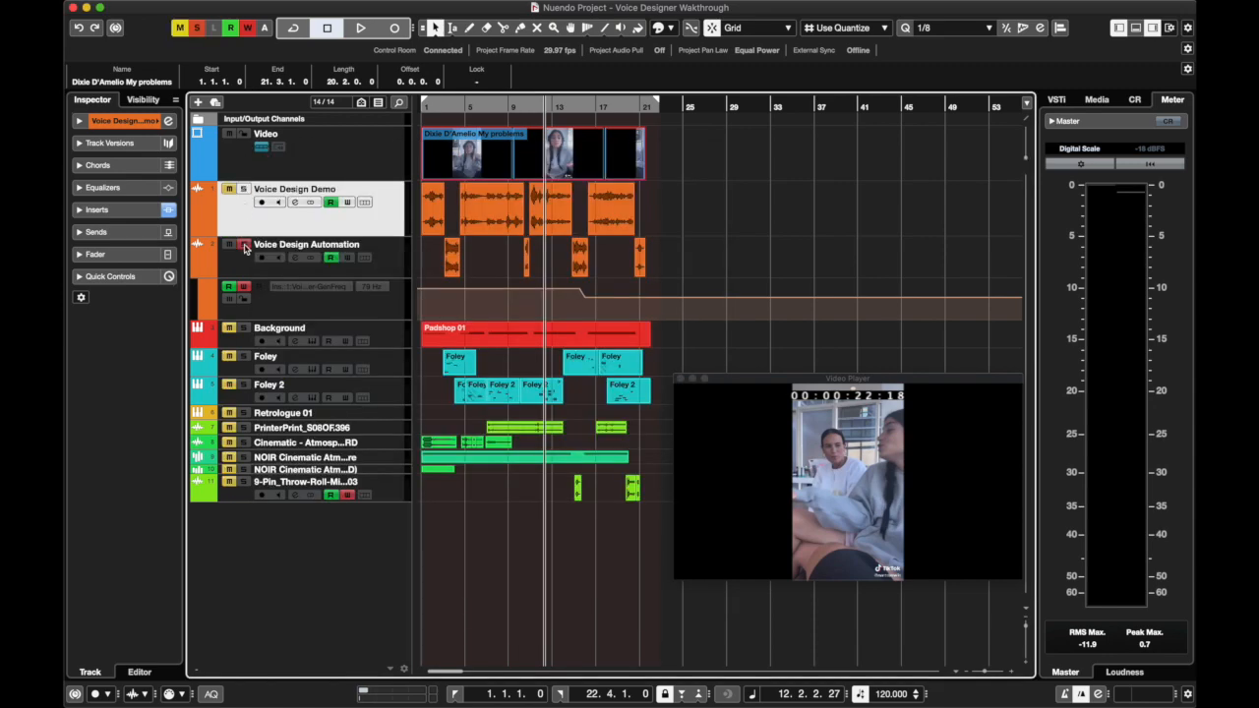
{"action": "left_click", "coordinate": [294, 257]}
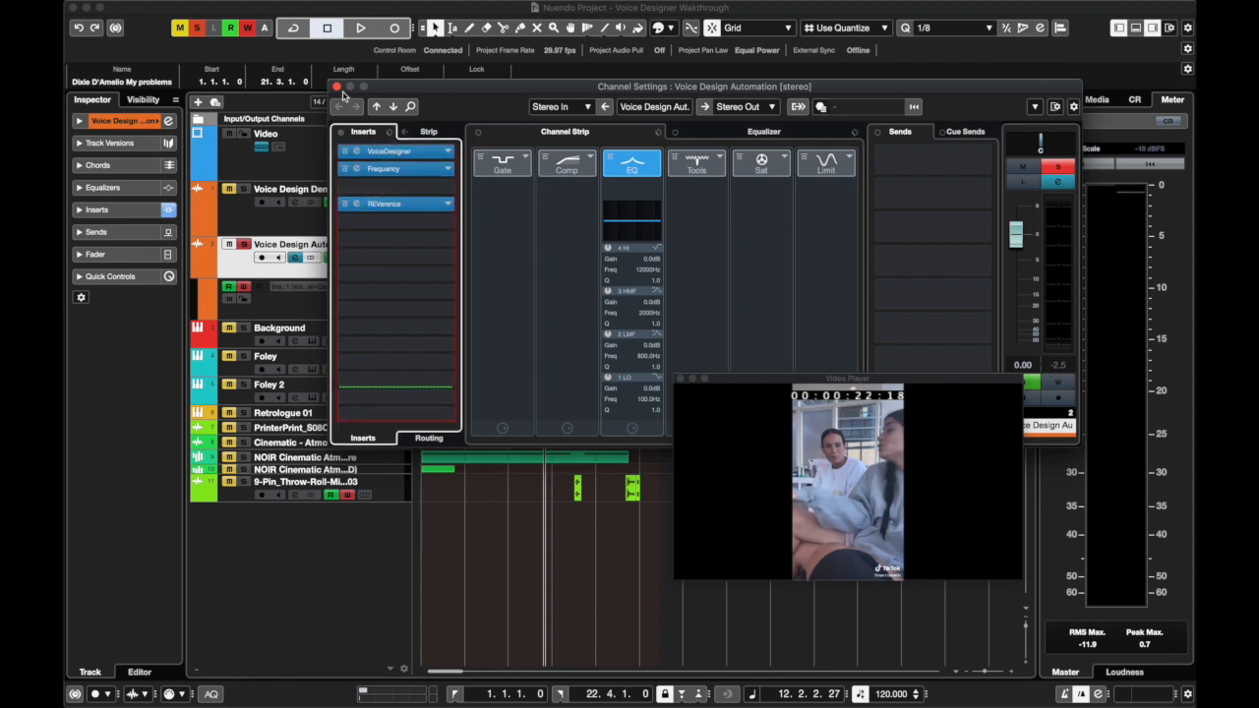
Open VoiceDesigner on the Voice Design Automation track, close its channel settings, and arrange the plug-in and video player windows side by side
{"action": "left_click", "coordinate": [393, 151]}
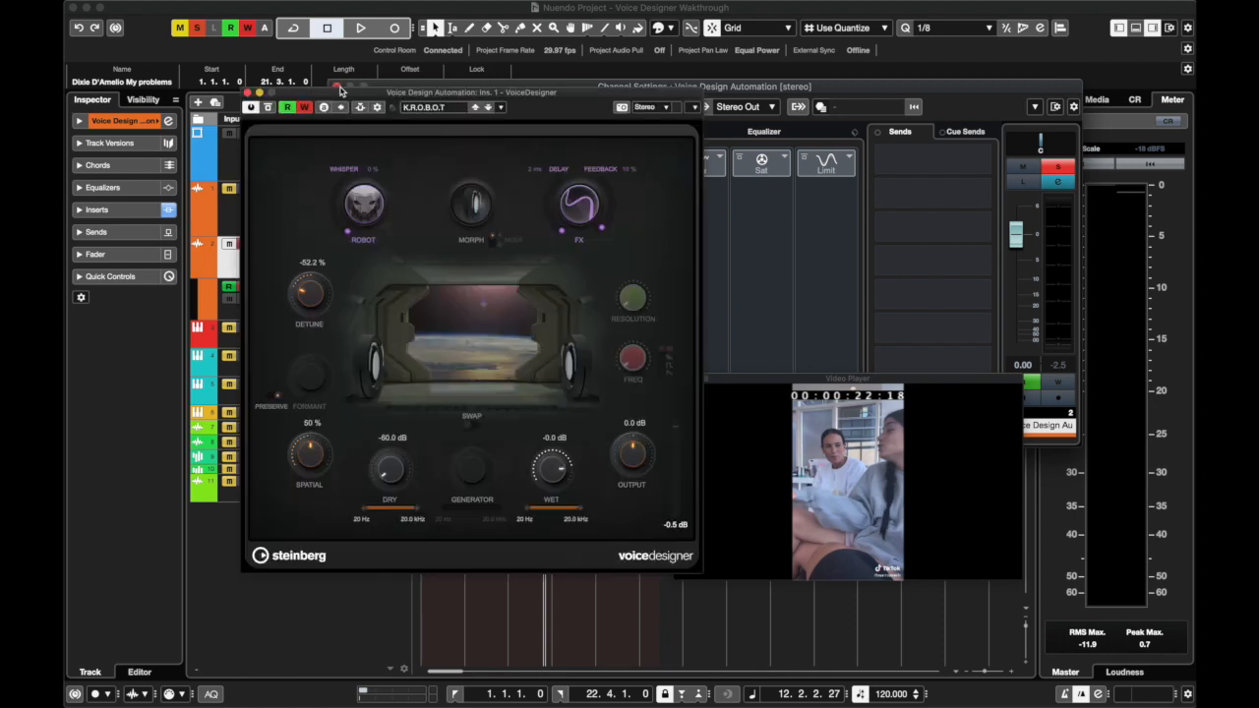
{"action": "left_click", "coordinate": [337, 88]}
{"action": "left_click_drag", "start_coordinate": [344, 92], "coordinate": [268, 198]}
{"action": "left_click_drag", "start_coordinate": [755, 380], "coordinate": [904, 238]}
{"action": "left_click_drag", "start_coordinate": [495, 200], "coordinate": [662, 204]}
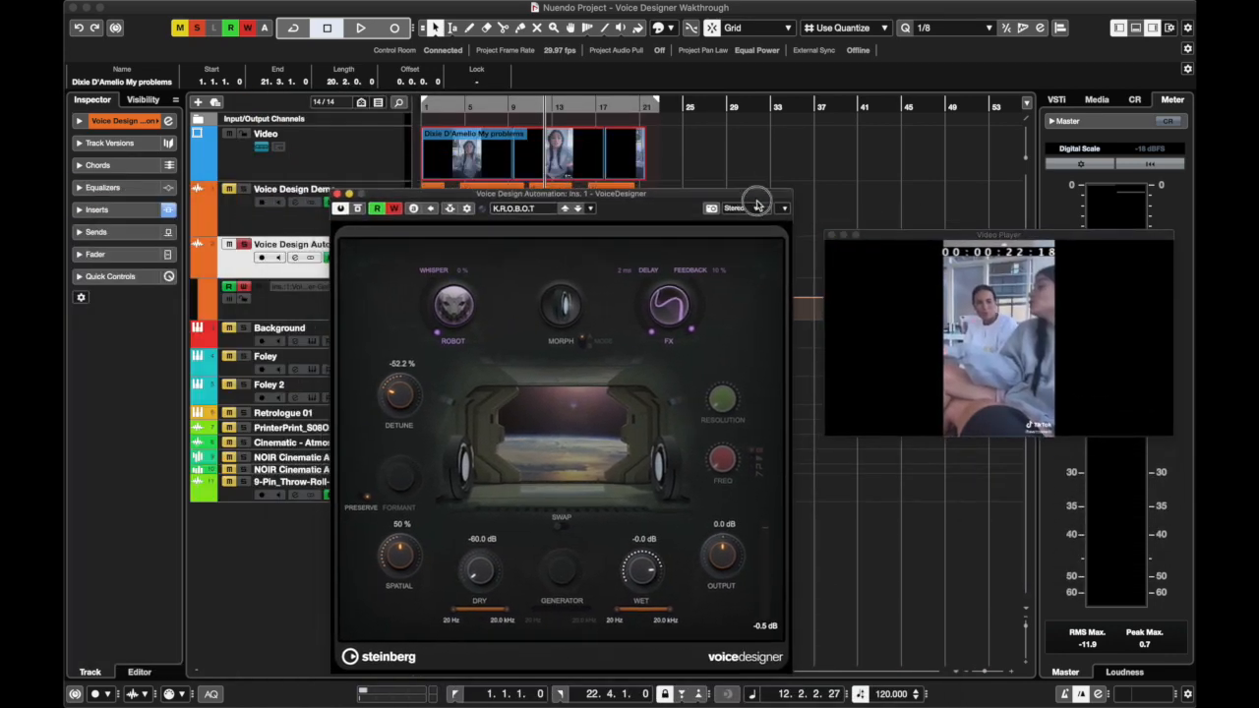
{"action": "left_click_drag", "start_coordinate": [756, 205], "coordinate": [897, 239]}
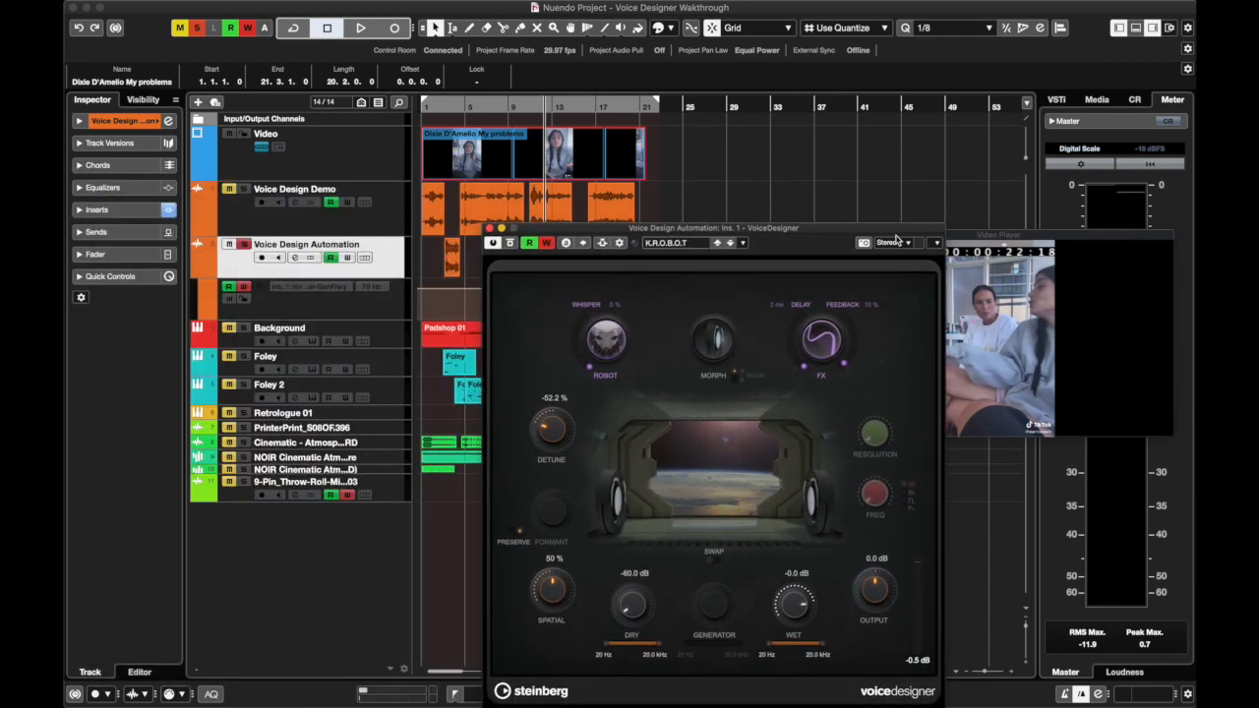
Play the Voice Design Automation track from near the start and from the later voice clips while watching VoiceDesigner's automated controls
{"action": "left_click", "coordinate": [439, 106]}
{"action": "key", "text": "space"}
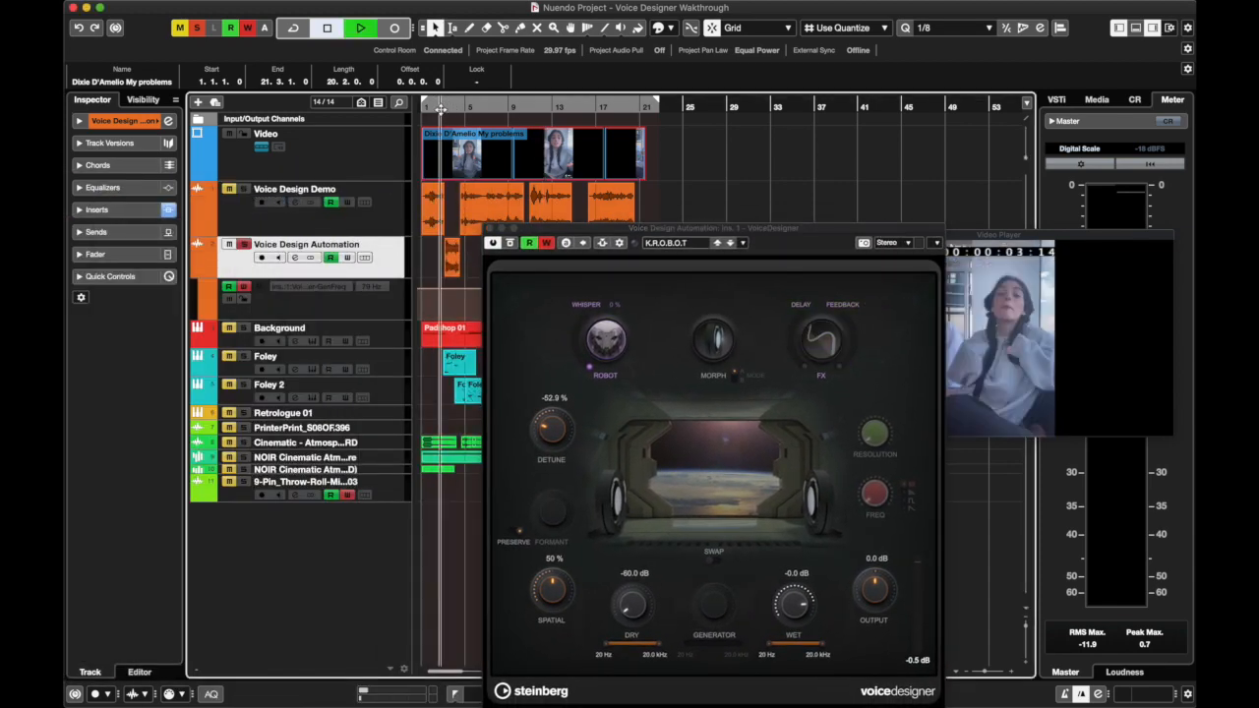
{"action": "mouse_move", "coordinate": [556, 229]}
{"action": "left_mouse_down"}
{"action": "mouse_move", "coordinate": [526, 232]}
{"action": "mouse_move", "coordinate": [554, 234]}
{"action": "left_mouse_up"}
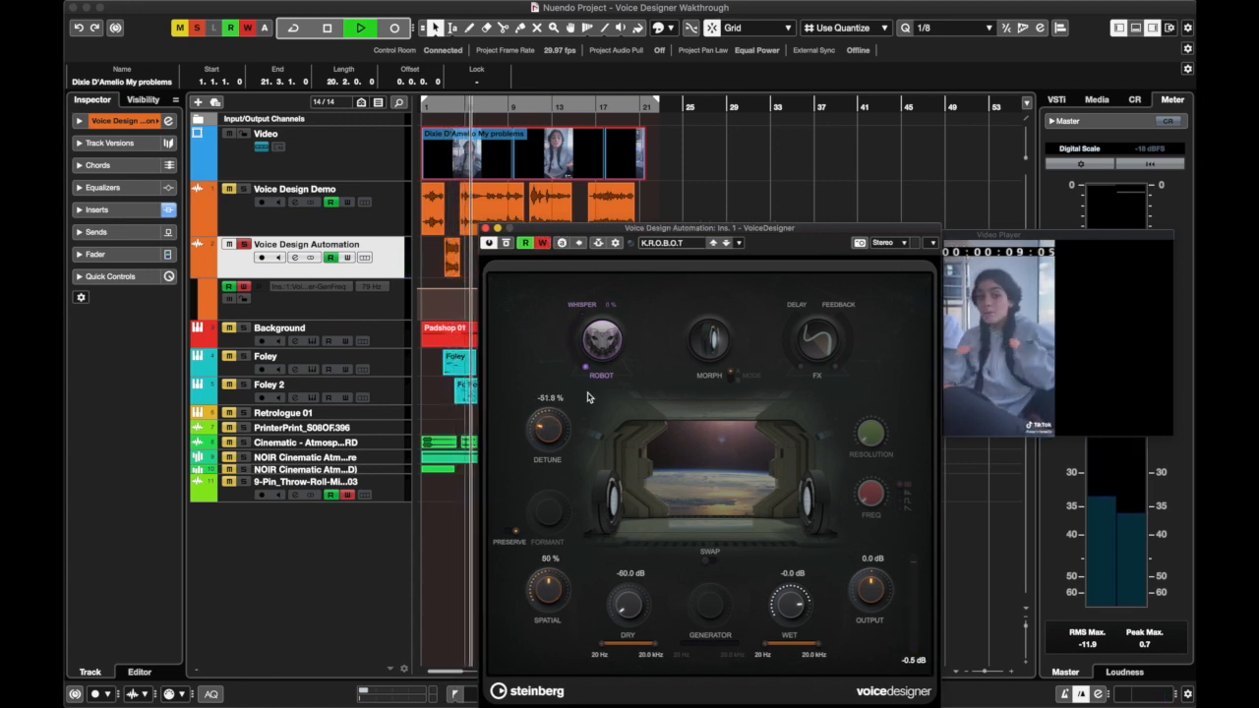
{"action": "scroll", "coordinate": [421, 305], "scroll_direction": "right", "scroll_amount": 3}
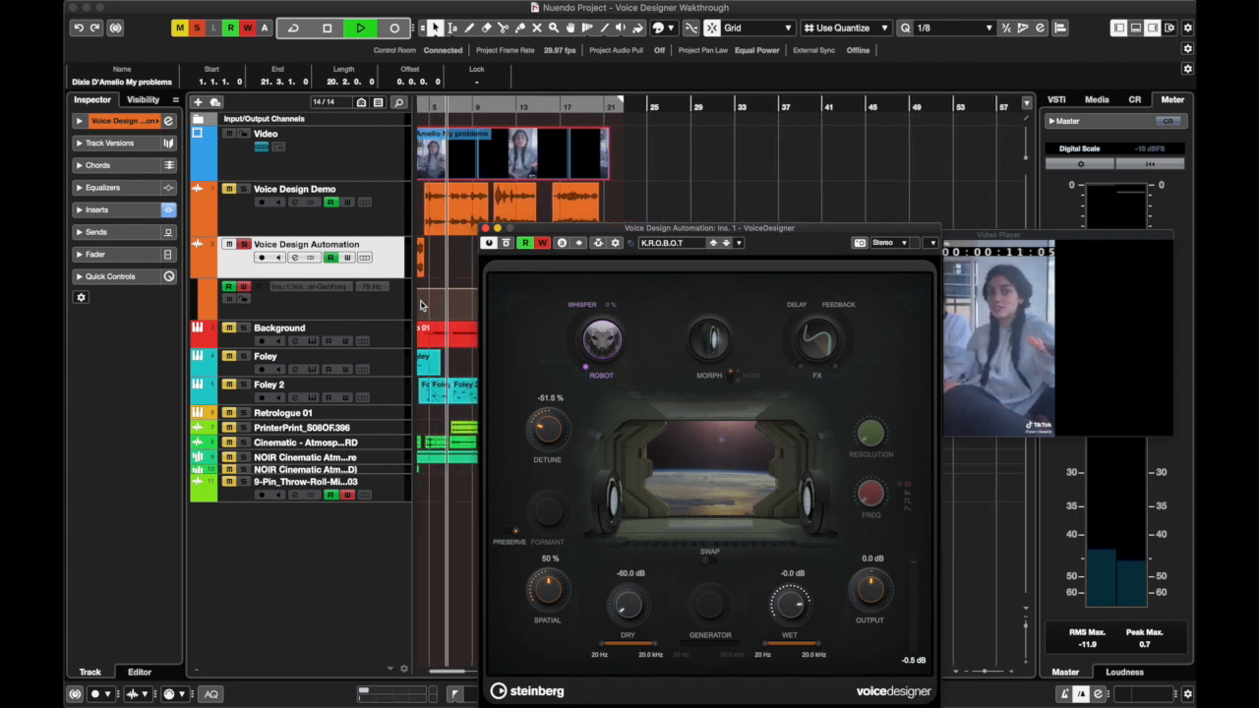
{"action": "scroll", "coordinate": [421, 305], "scroll_direction": "right", "scroll_amount": 3}
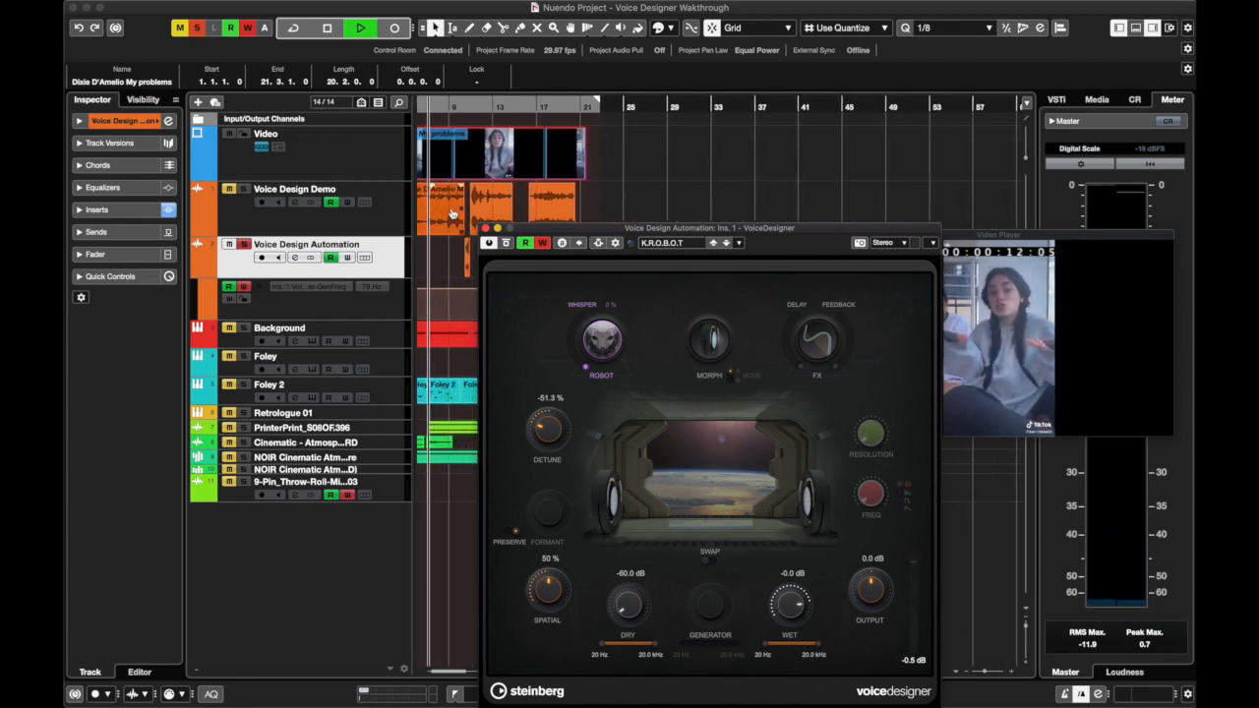
{"action": "left_click", "coordinate": [438, 108]}
{"action": "scroll", "coordinate": [434, 270], "scroll_direction": "right", "scroll_amount": 2}
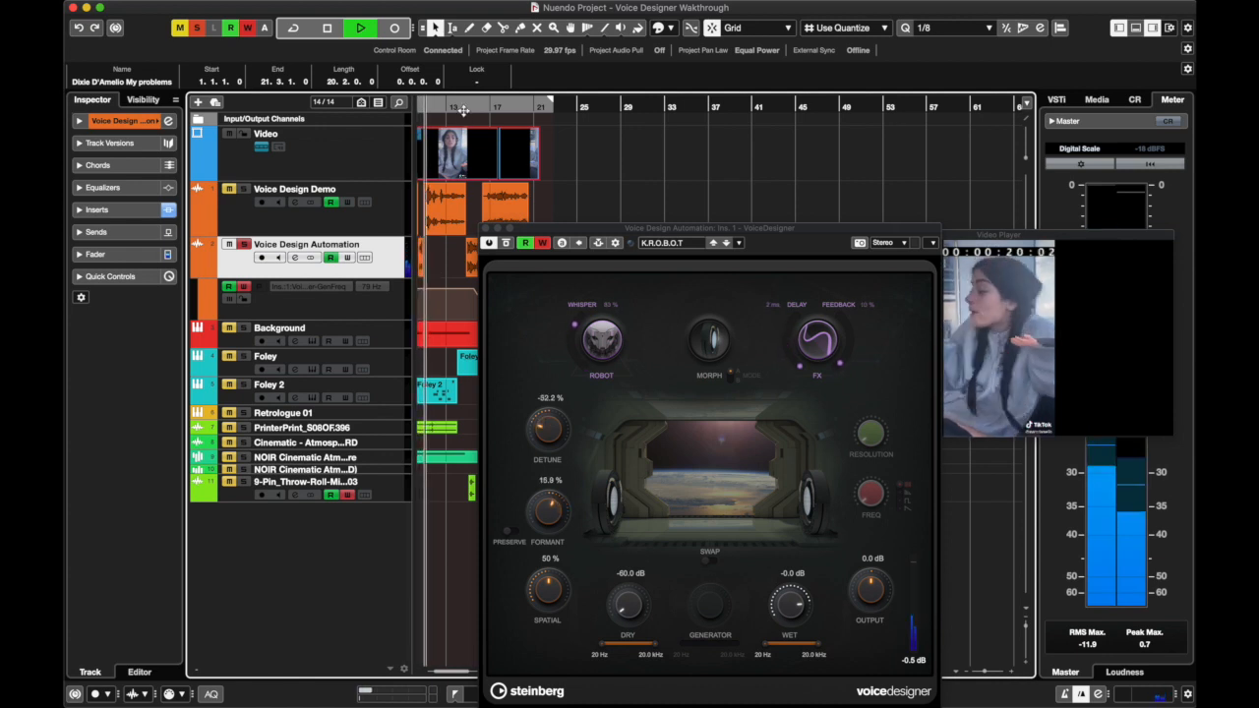
{"action": "left_click", "coordinate": [464, 108]}
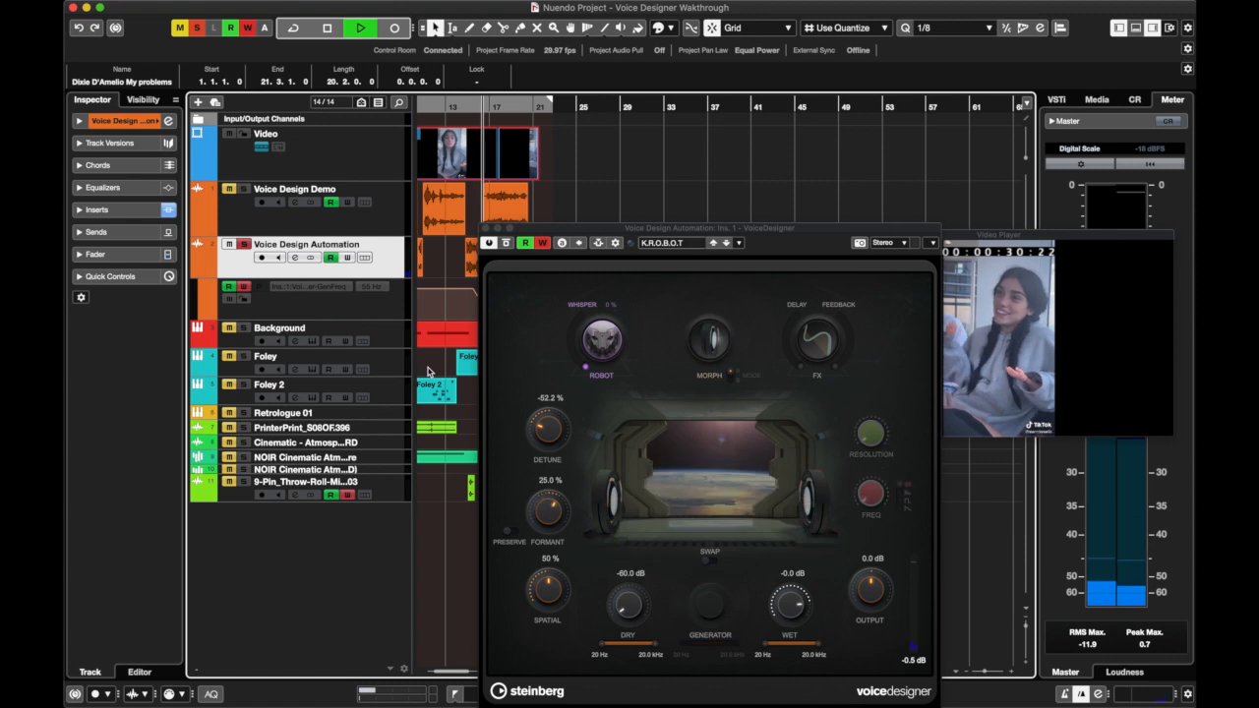
{"action": "key", "text": "space"}
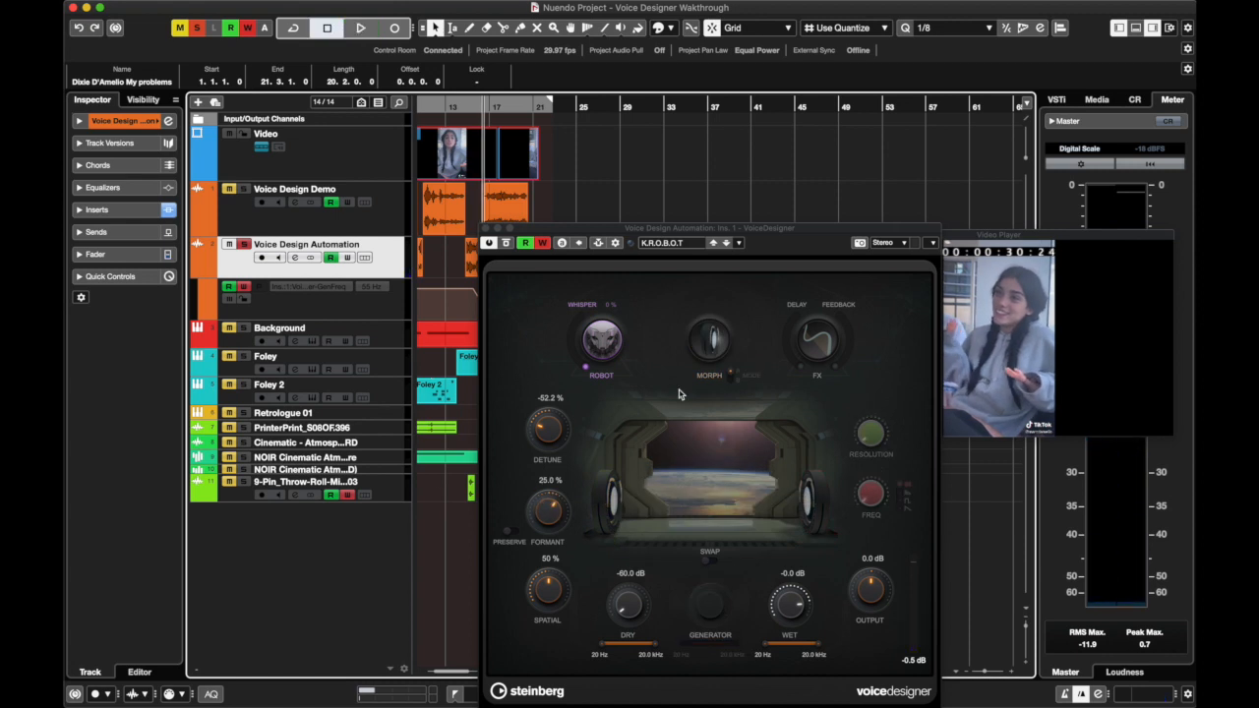
Show the automation track for VoiceDesigner's RobotOn parameter
{"action": "right_click", "coordinate": [612, 342]}
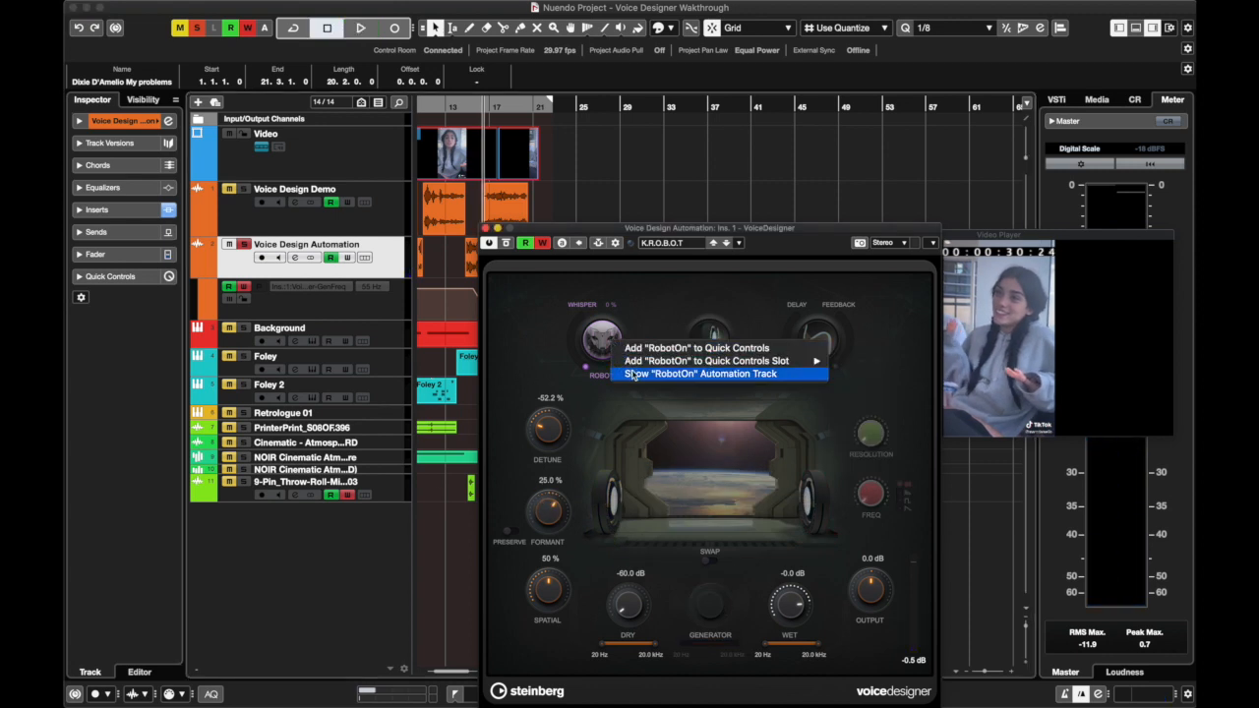
{"action": "mouse_move", "coordinate": [630, 365]}
{"action": "left_click", "coordinate": [638, 375]}
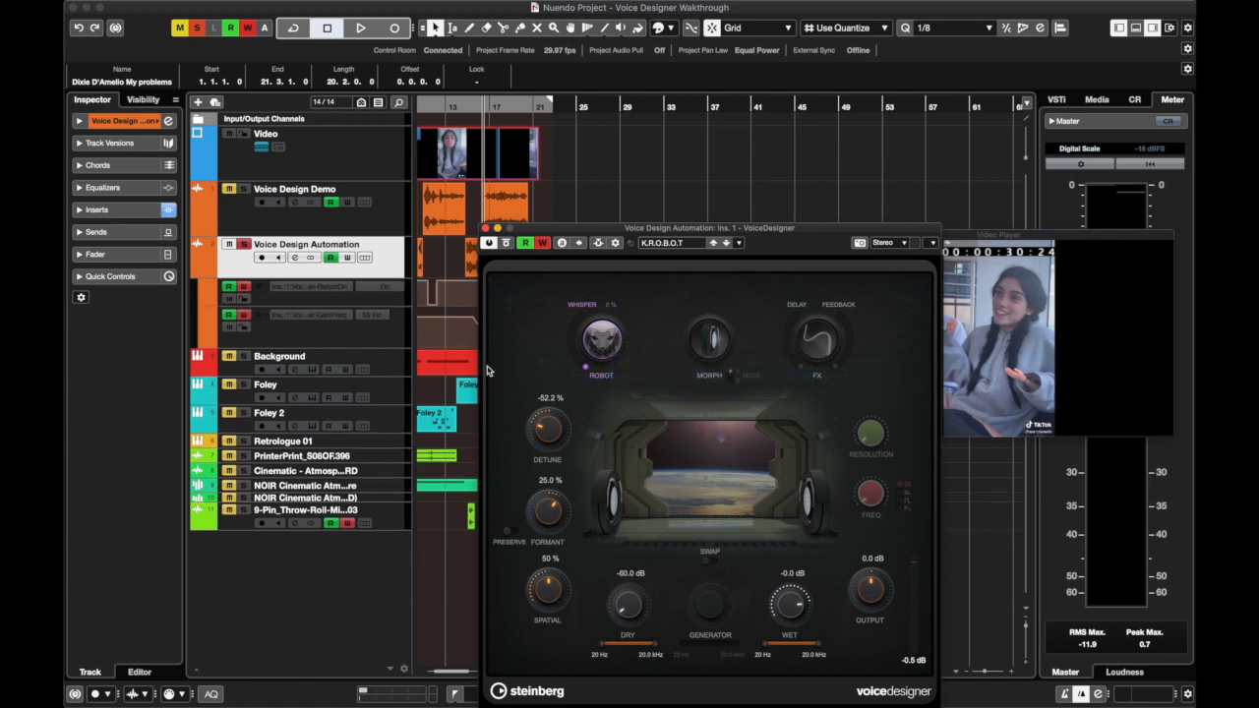
Try to show the Whisper automation track, and reposition the VoiceDesigner window over the track area
{"action": "right_click", "coordinate": [594, 364]}
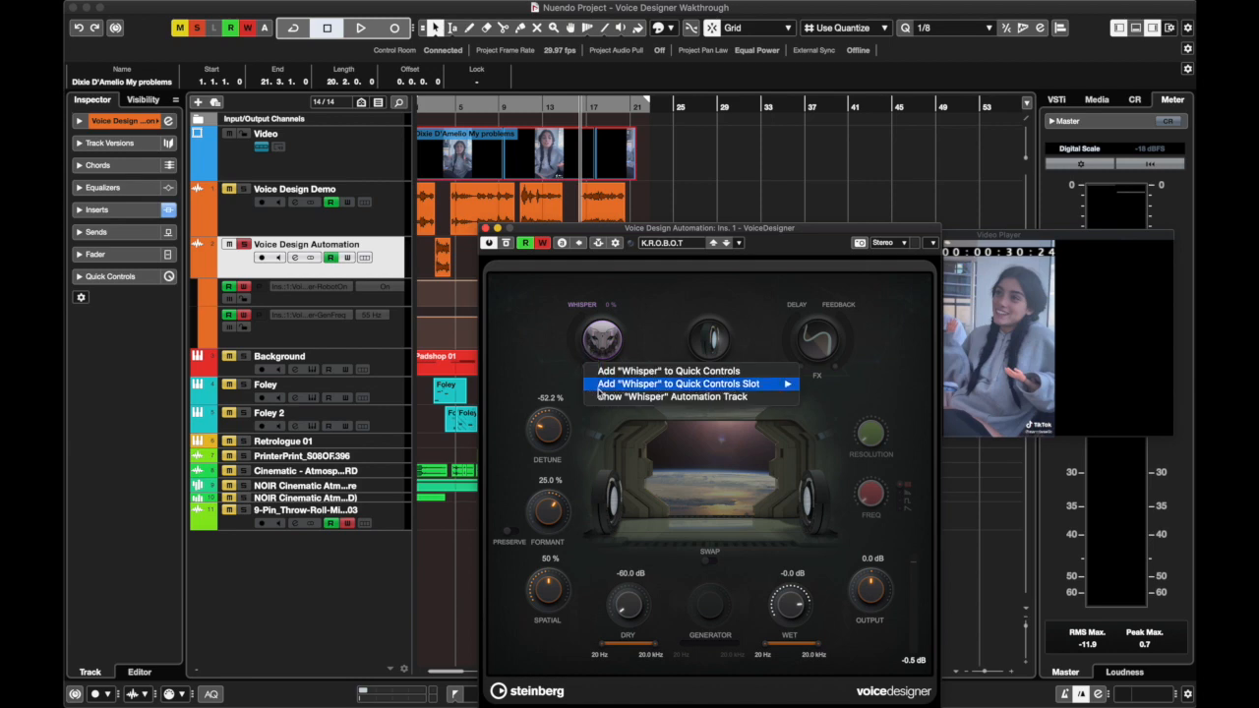
{"action": "left_click", "coordinate": [639, 396]}
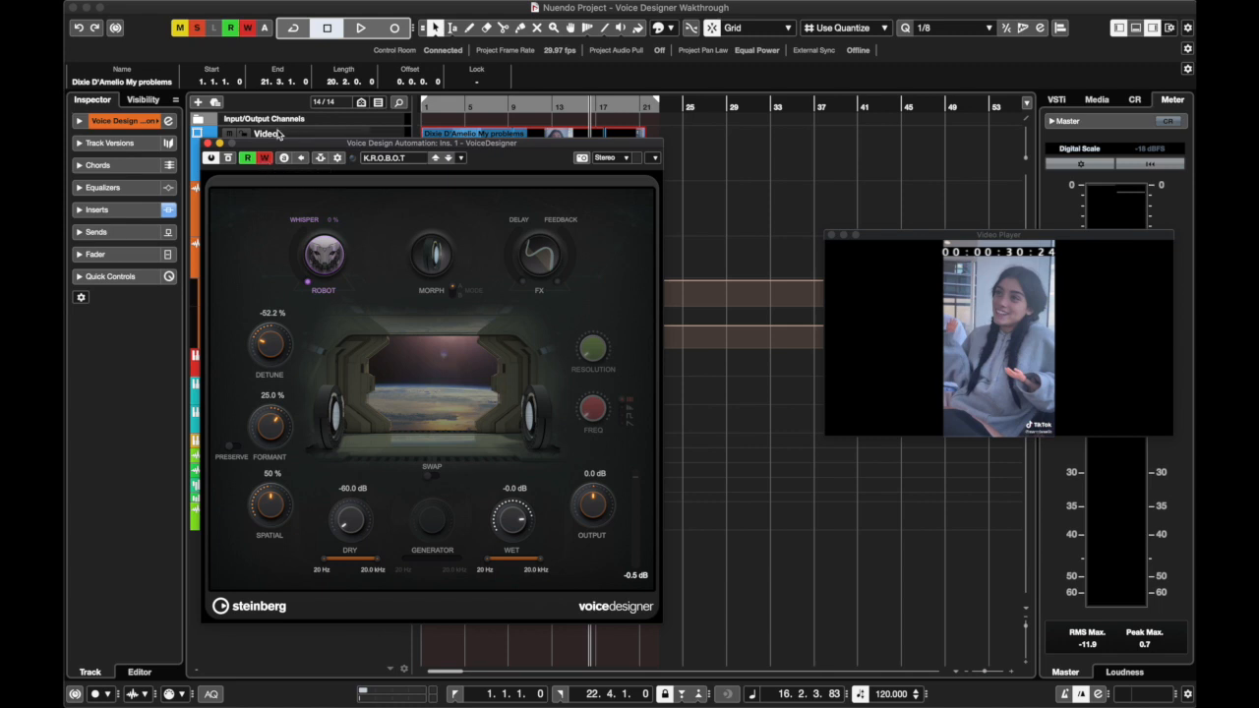
{"action": "left_click_drag", "start_coordinate": [293, 144], "coordinate": [280, 144]}
{"action": "left_click_drag", "start_coordinate": [292, 282], "coordinate": [346, 265]}
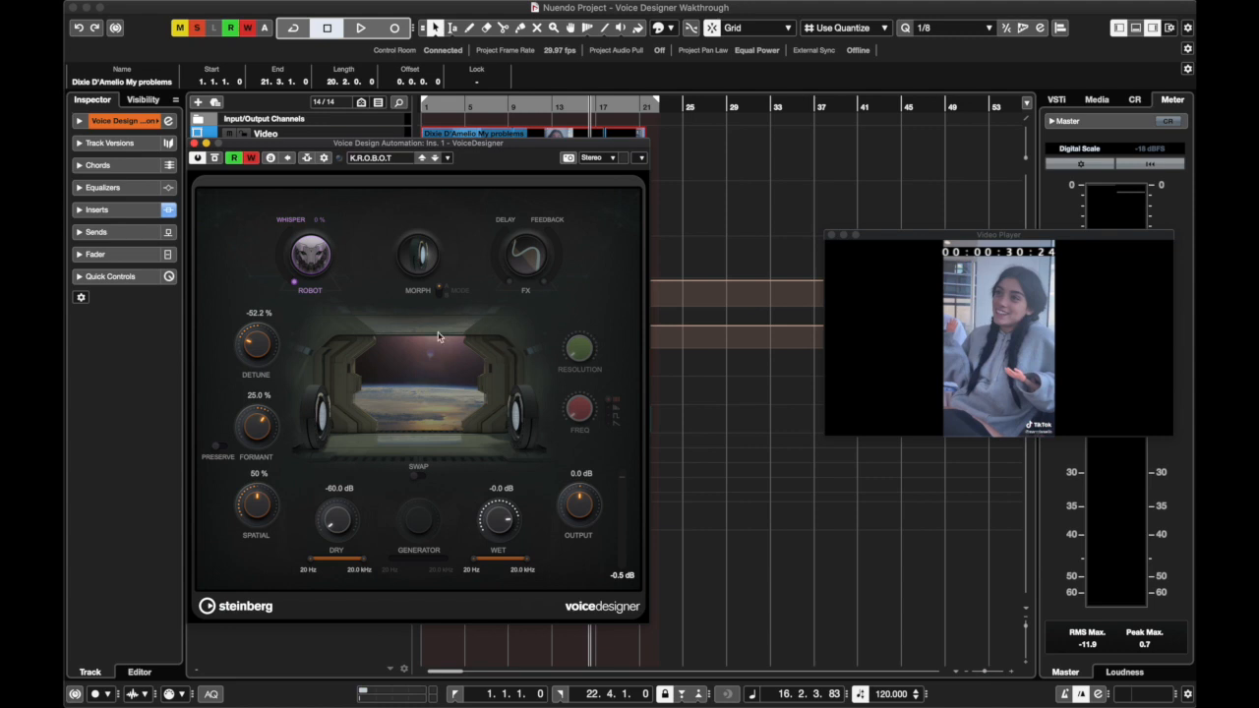
{"action": "left_click_drag", "start_coordinate": [307, 148], "coordinate": [433, 148]}
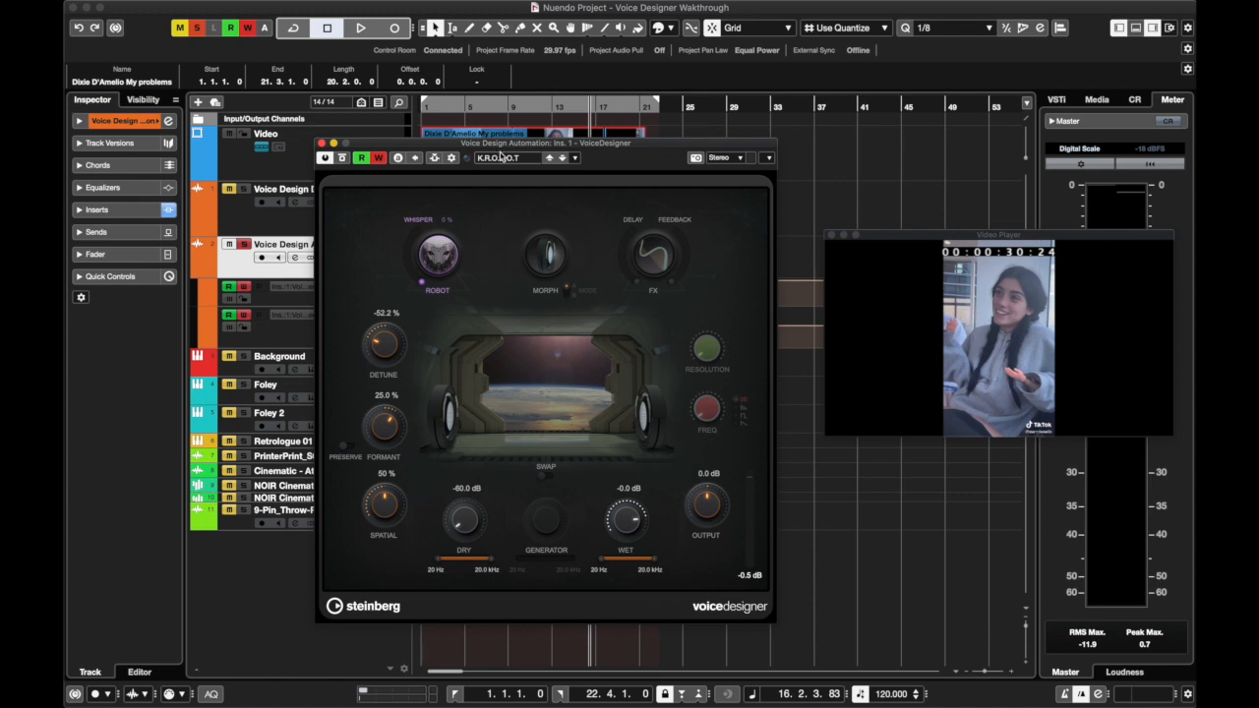
{"action": "left_click_drag", "start_coordinate": [502, 153], "coordinate": [446, 182]}
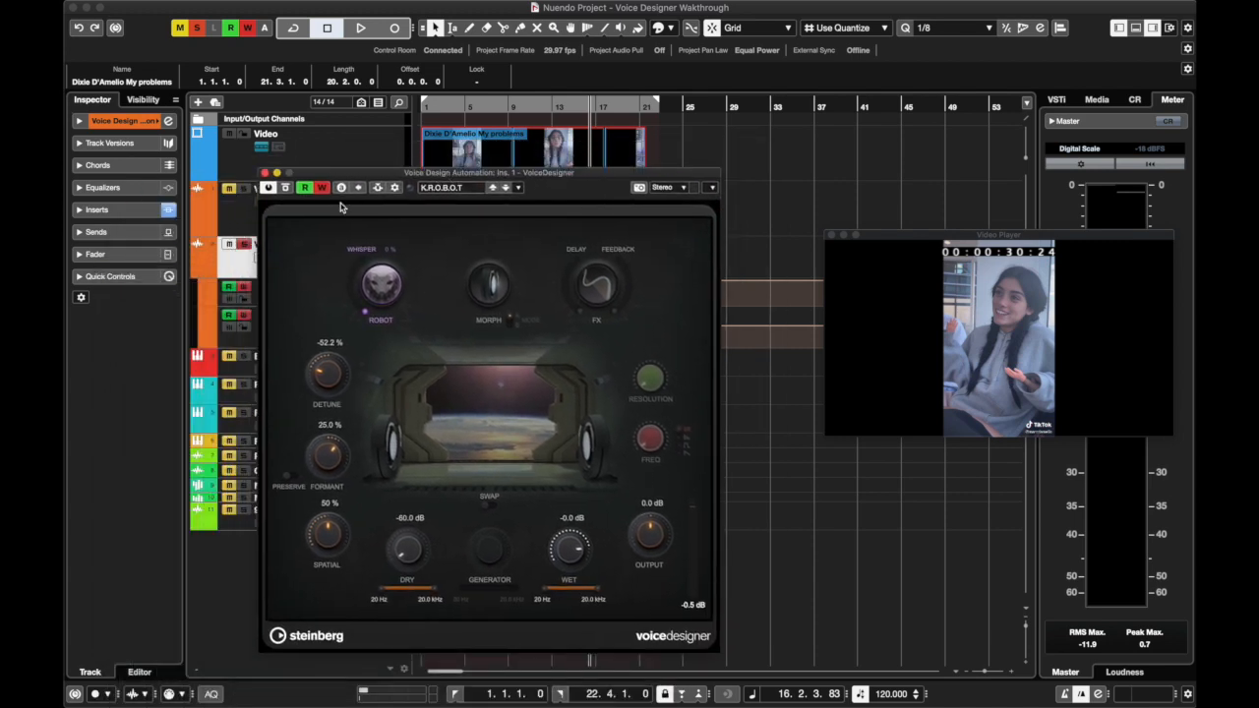
Turn off Write automation in VoiceDesigner, and play the automated passages from bar 7 and from about bar 14
{"action": "left_click", "coordinate": [322, 187]}
{"action": "left_click", "coordinate": [489, 104]}
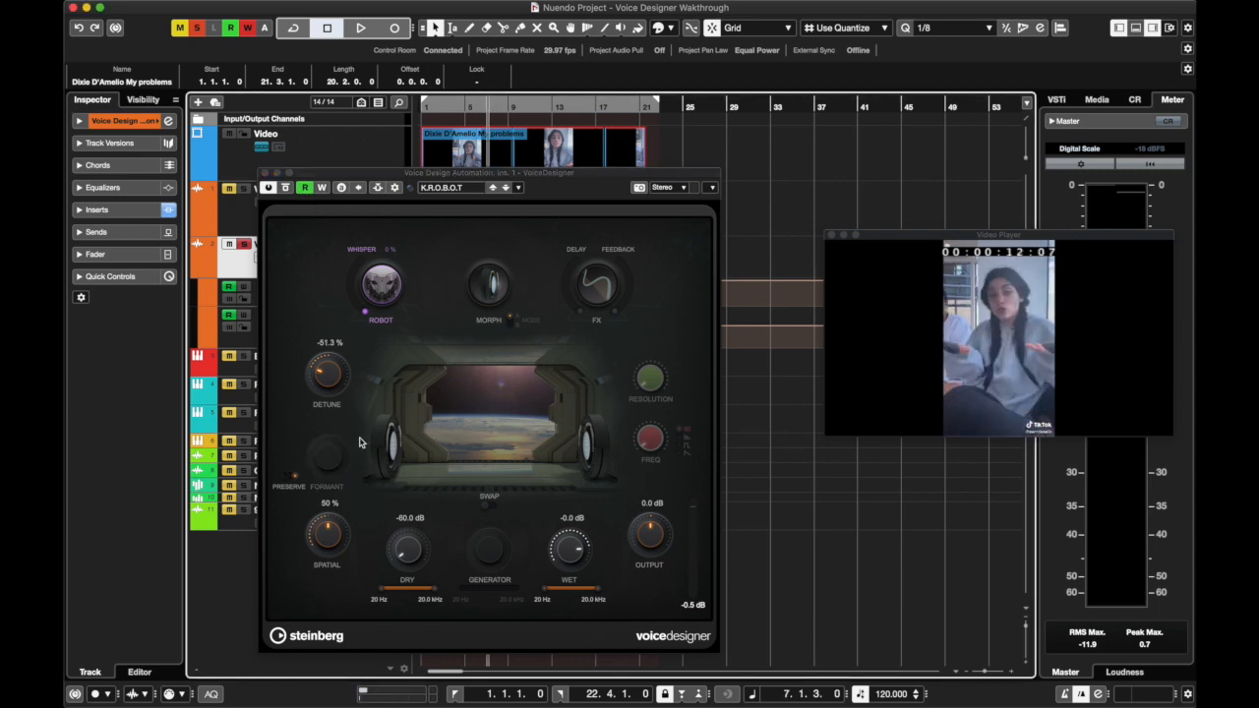
{"action": "key", "text": "space"}
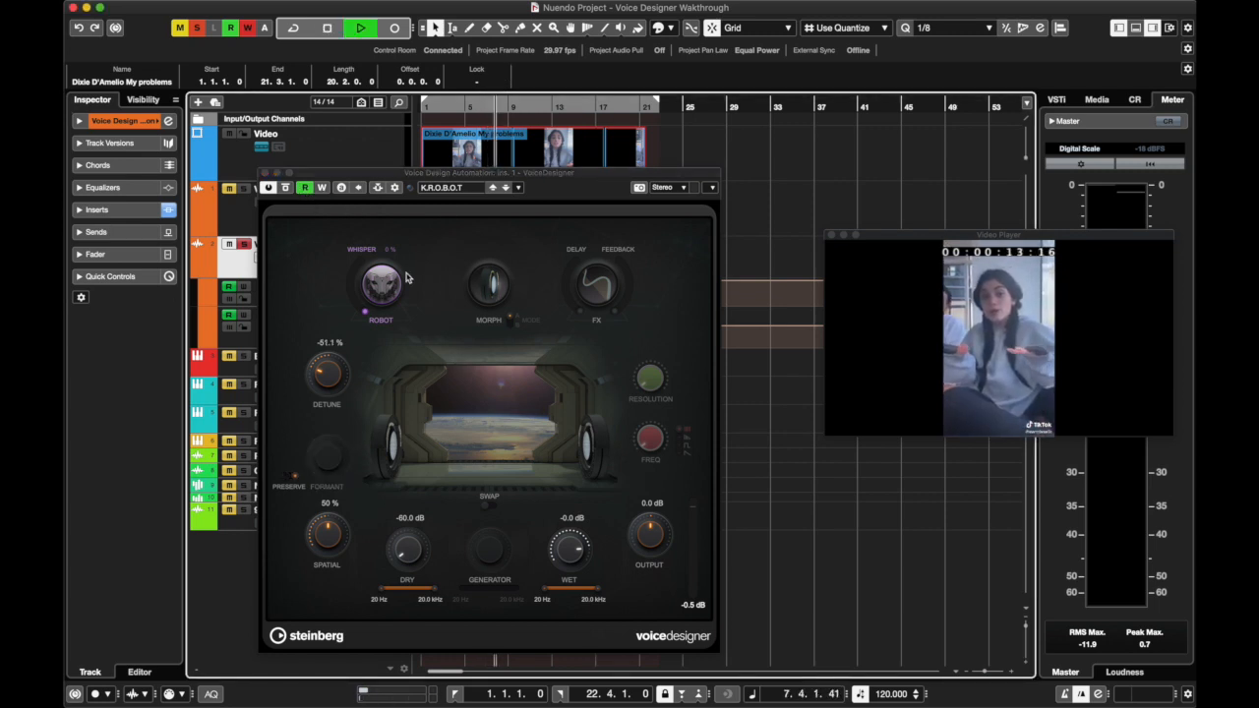
{"action": "left_click_drag", "start_coordinate": [453, 177], "coordinate": [253, 171]}
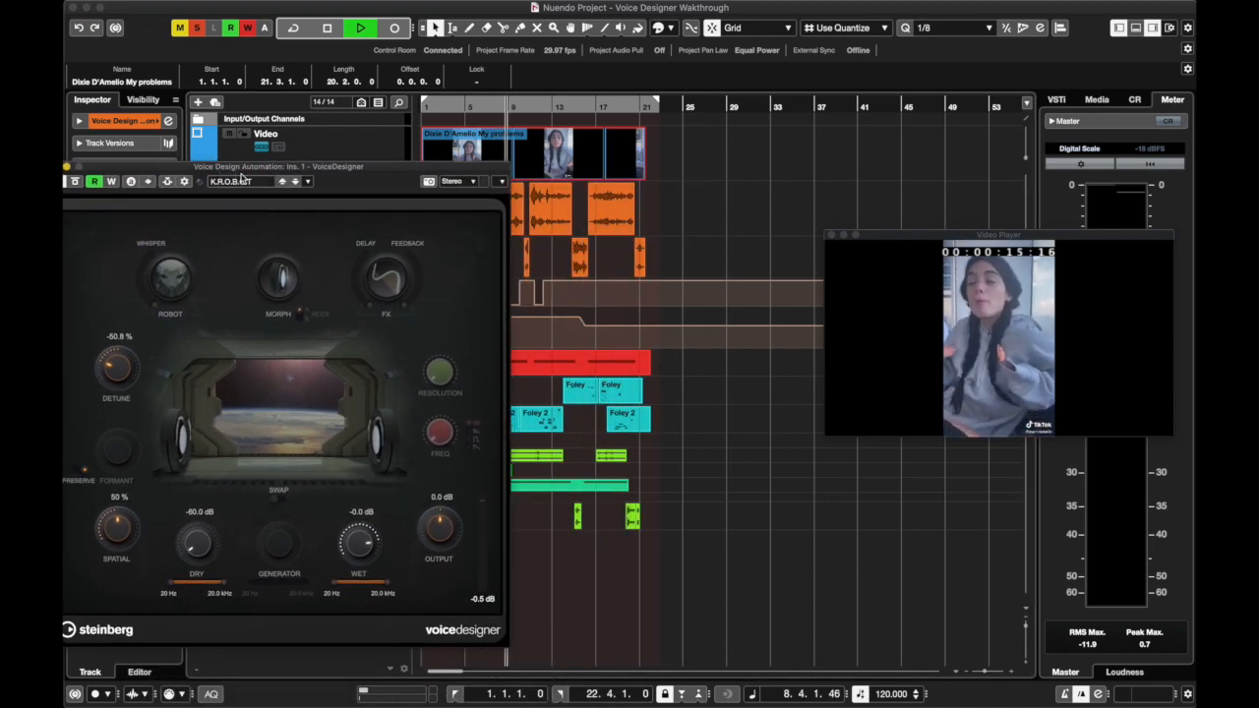
{"action": "left_click", "coordinate": [568, 105]}
{"action": "left_click_drag", "start_coordinate": [401, 169], "coordinate": [484, 169]}
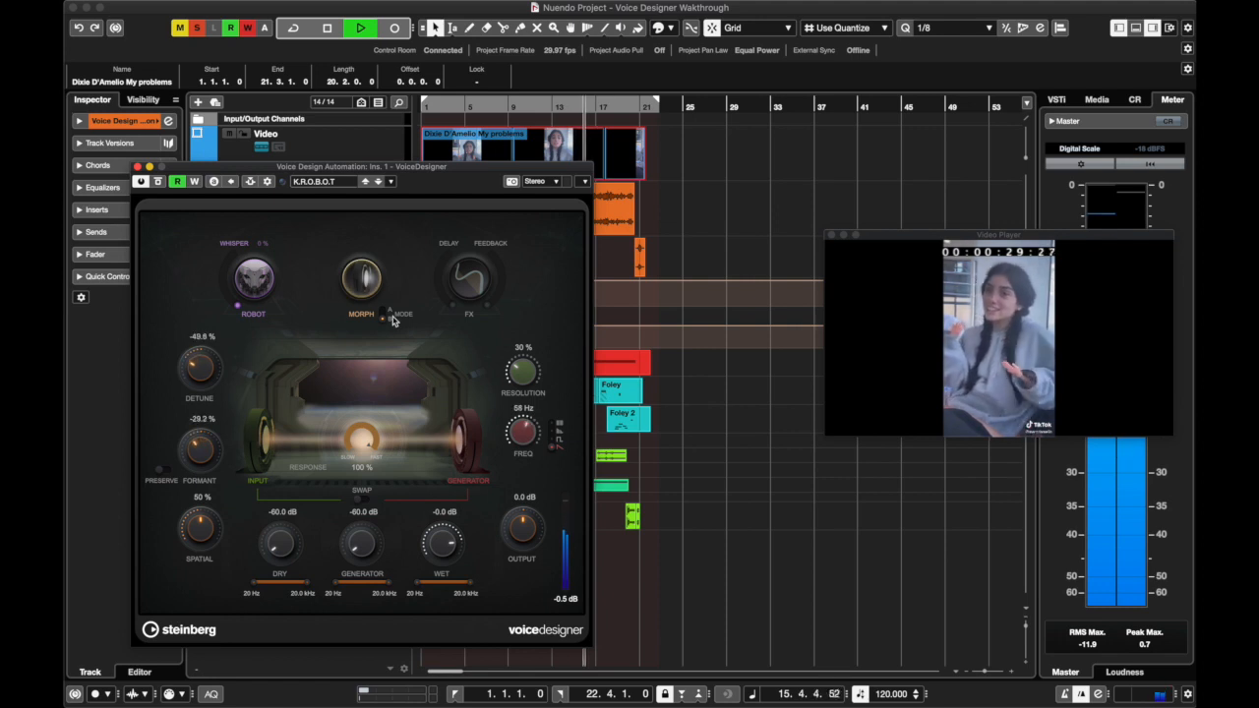
{"action": "key", "text": "space"}
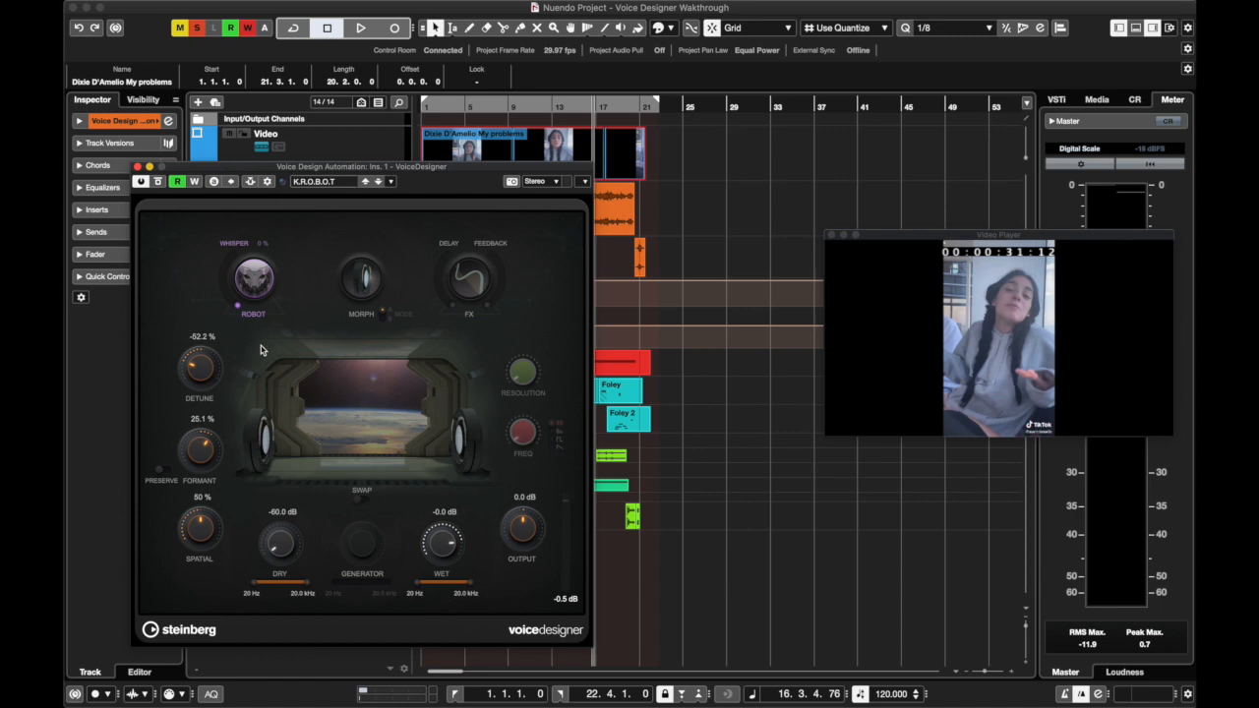
Turn off VoiceDesigner's Read automation, audition from bar 6 and a later passage without it, and turn Read back on
{"action": "left_click", "coordinate": [193, 182]}
{"action": "left_click", "coordinate": [193, 183]}
{"action": "left_click", "coordinate": [177, 181]}
{"action": "left_click", "coordinate": [477, 106]}
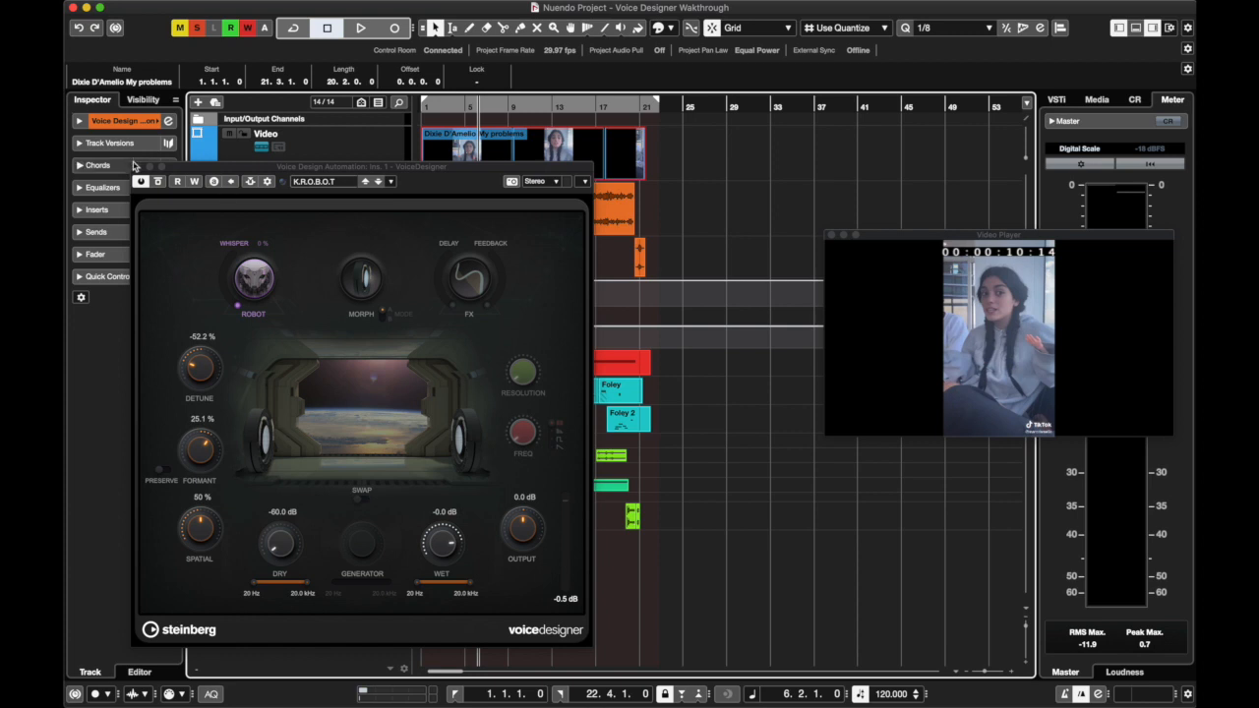
{"action": "key", "text": "space"}
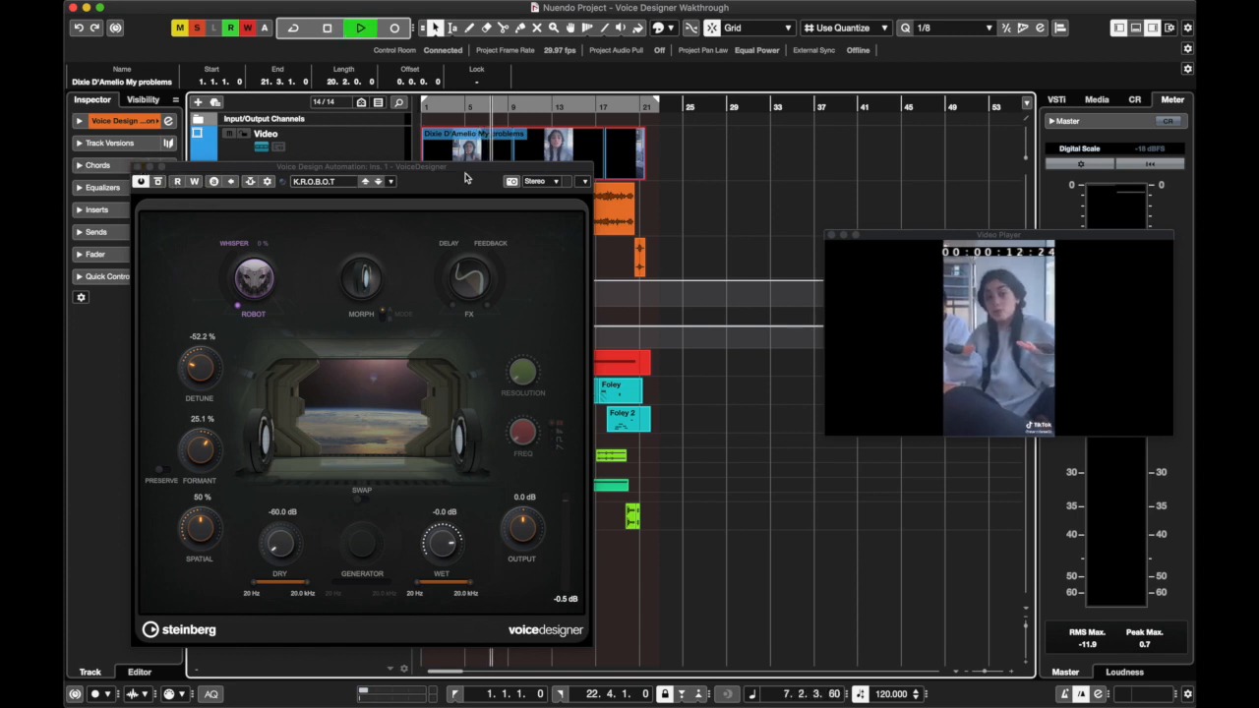
{"action": "mouse_move", "coordinate": [467, 169]}
{"action": "left_mouse_down"}
{"action": "mouse_move", "coordinate": [361, 170]}
{"action": "mouse_move", "coordinate": [478, 174]}
{"action": "left_mouse_up"}
{"action": "left_click", "coordinate": [574, 108]}
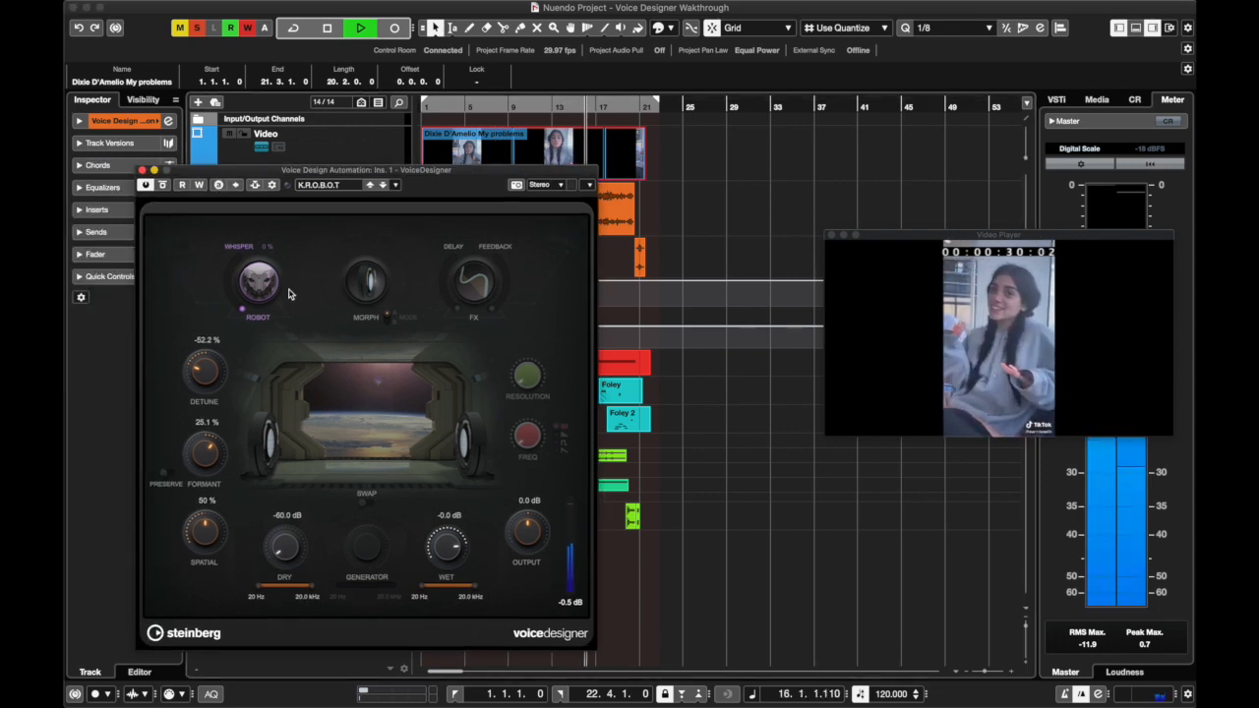
{"action": "key", "text": "space"}
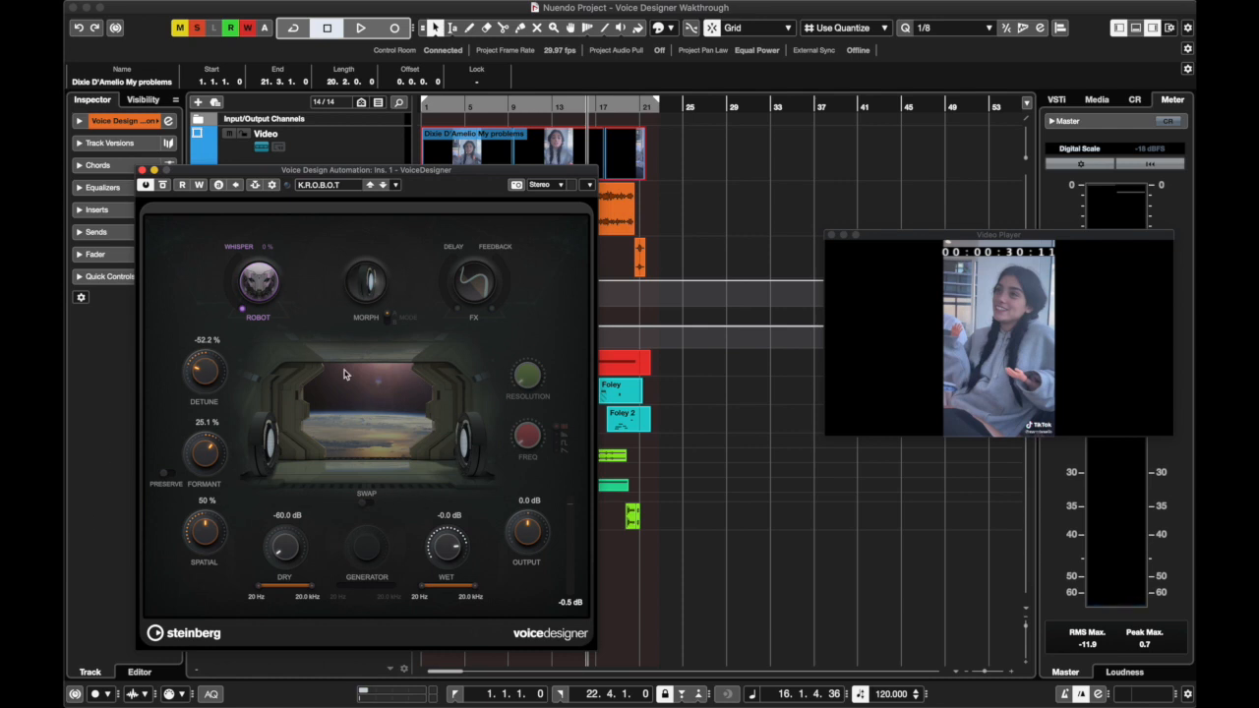
{"action": "left_click", "coordinate": [181, 185]}
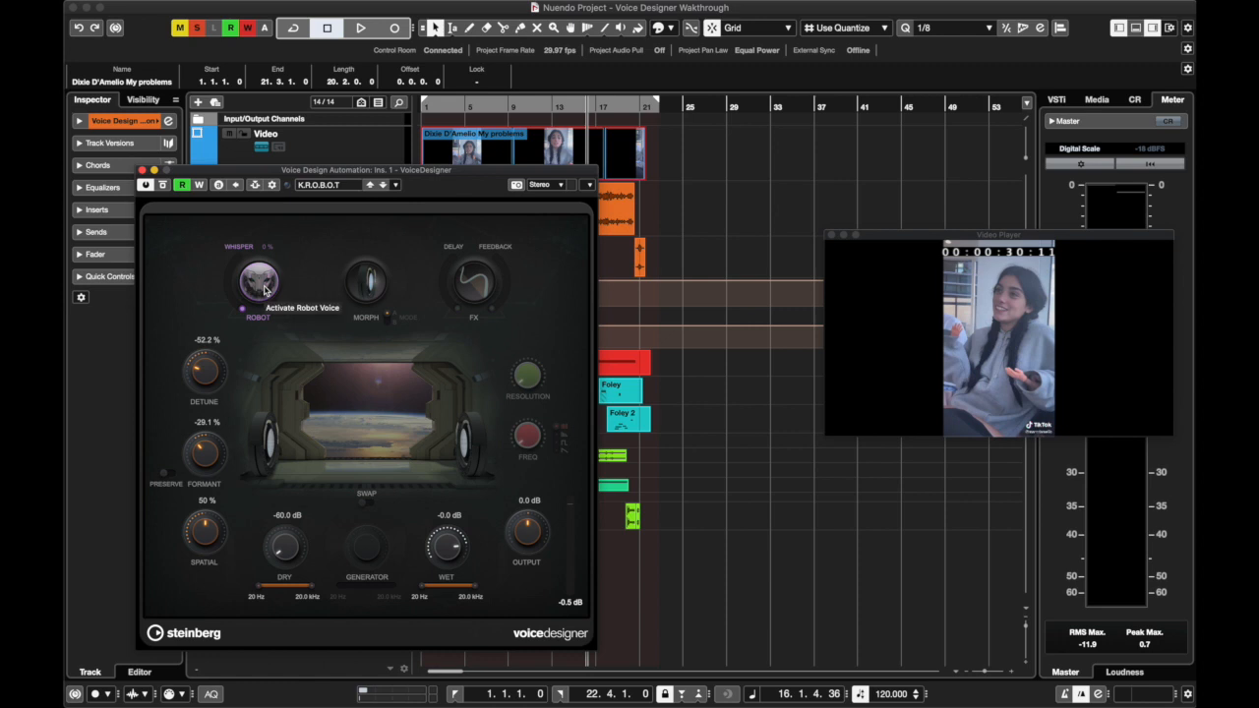
Show the automation track for VoiceDesigner's Whisper parameter, moving the plug-in window around to check the automation lanes
{"action": "left_click_drag", "start_coordinate": [299, 177], "coordinate": [211, 189]}
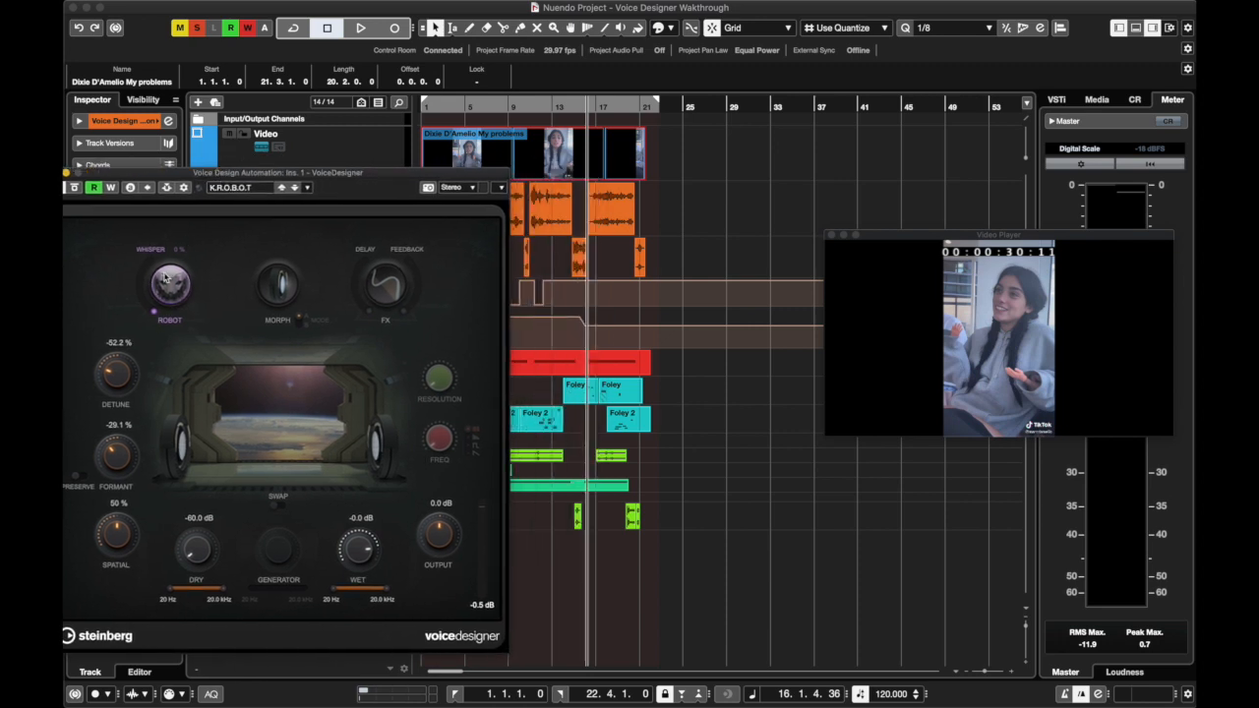
{"action": "right_click", "coordinate": [154, 307]}
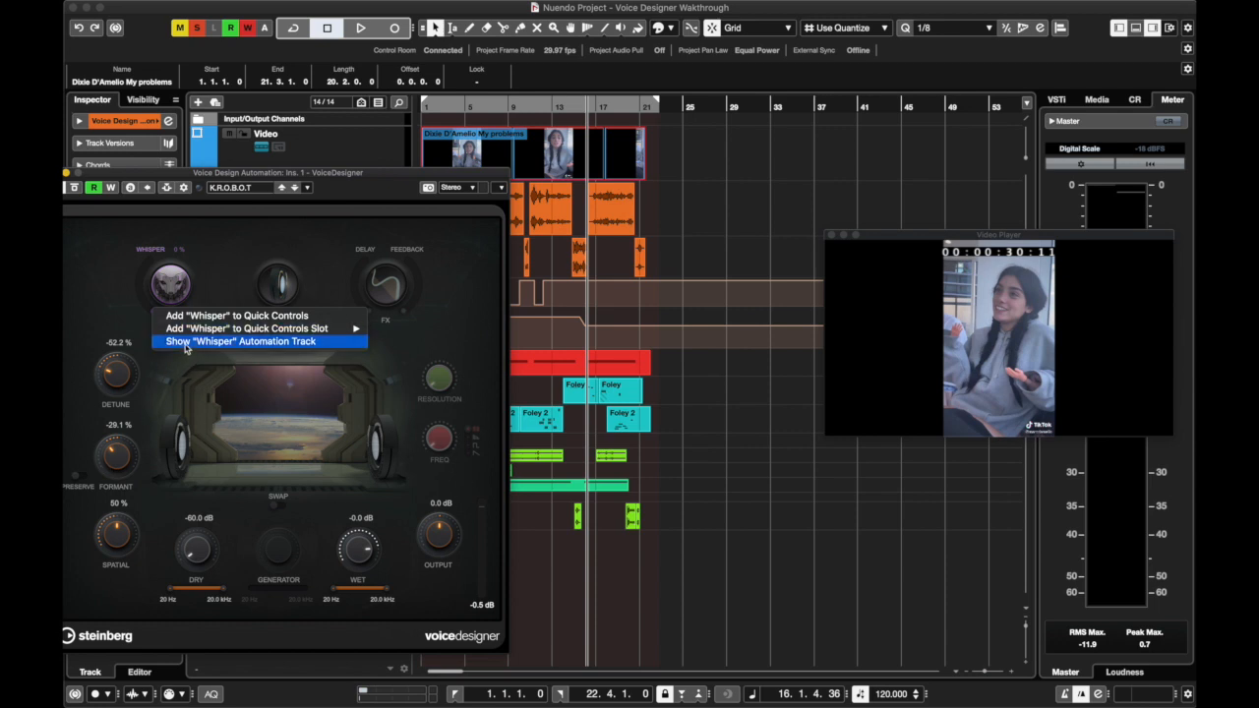
{"action": "left_click", "coordinate": [185, 342]}
{"action": "left_click_drag", "start_coordinate": [215, 172], "coordinate": [335, 175]}
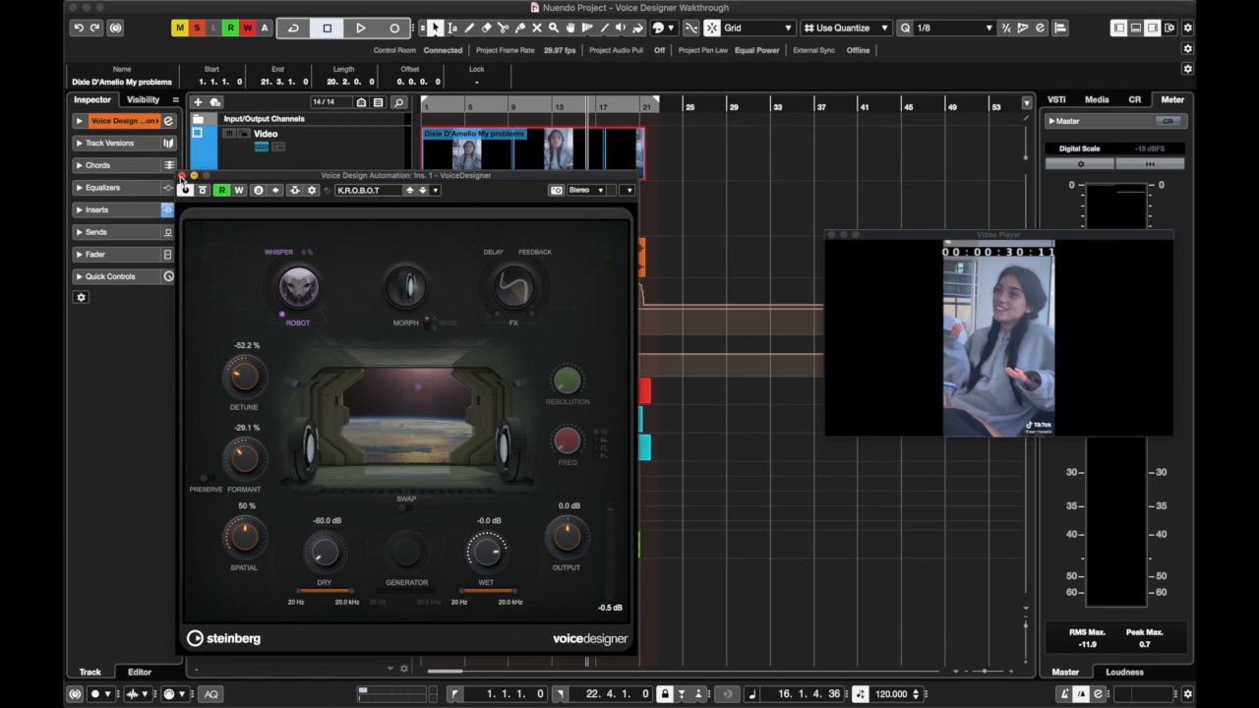
Show the automation track for VoiceDesigner's Detune parameter, and close the plug-in window to reveal the automation curves
{"action": "right_click", "coordinate": [245, 384]}
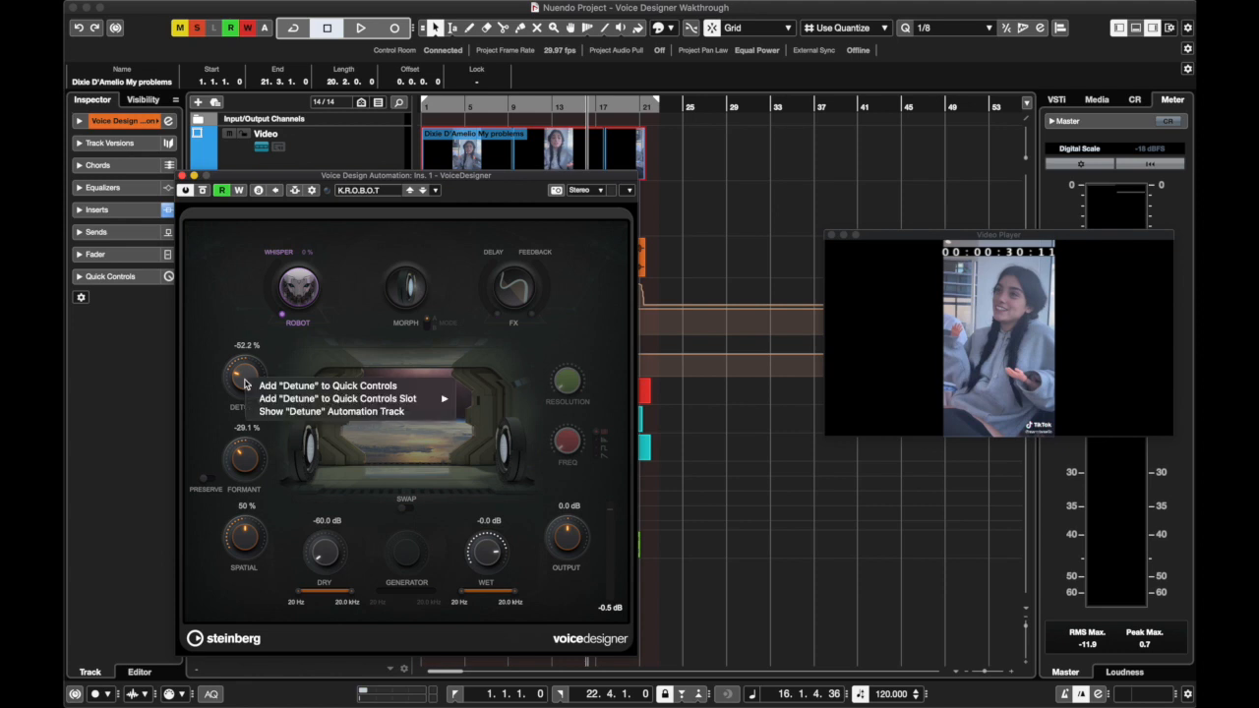
{"action": "left_click", "coordinate": [299, 412]}
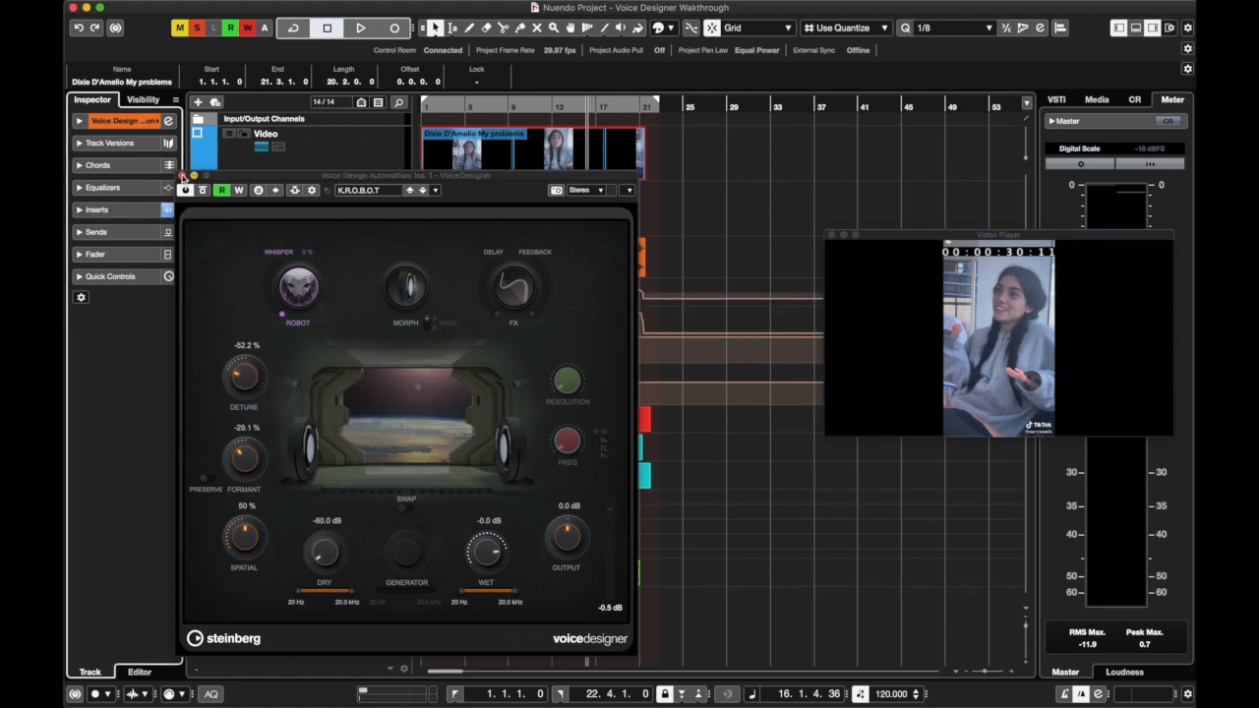
{"action": "left_click", "coordinate": [182, 176]}
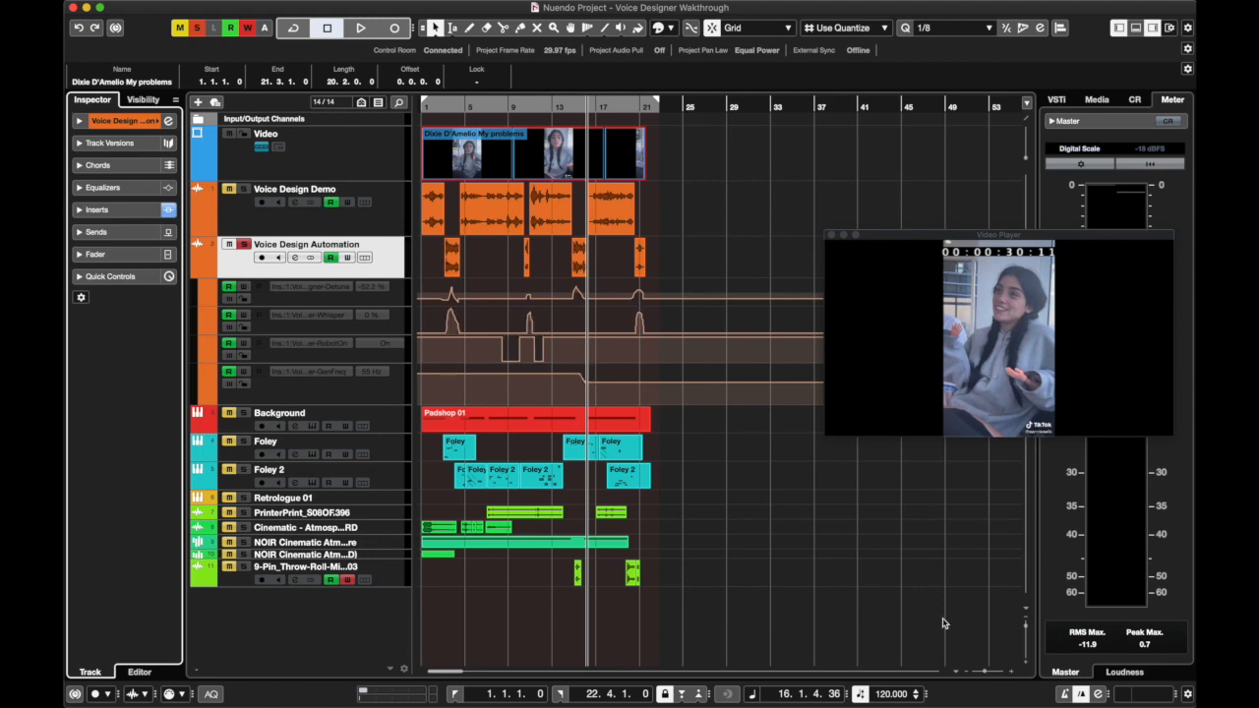
{"action": "left_click_drag", "start_coordinate": [987, 671], "coordinate": [989, 671]}
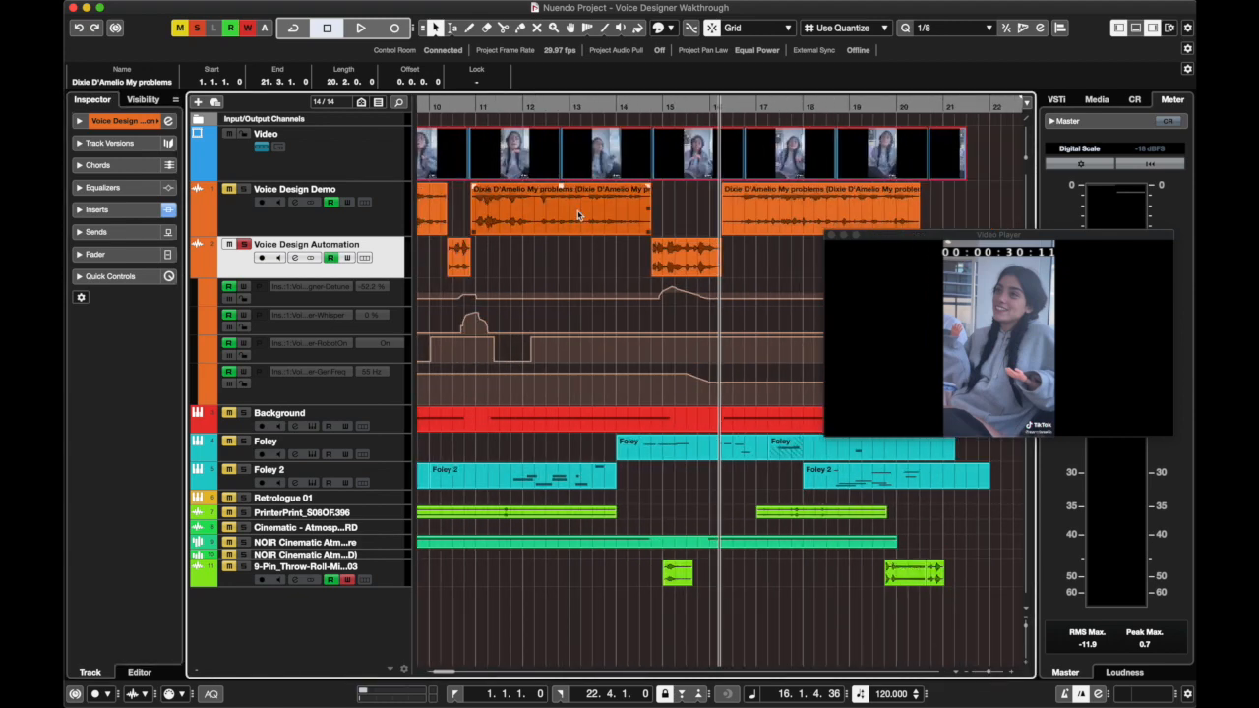
Try drawing new automation points on VoiceDesigner's GenFreq lane from about bar 15 onward with the Draw tool, and return to object selection
{"action": "left_click", "coordinate": [469, 27]}
{"action": "mouse_move", "coordinate": [685, 374]}
{"action": "left_mouse_down"}
{"action": "mouse_move", "coordinate": [806, 382]}
{"action": "mouse_move", "coordinate": [771, 381]}
{"action": "left_mouse_up"}
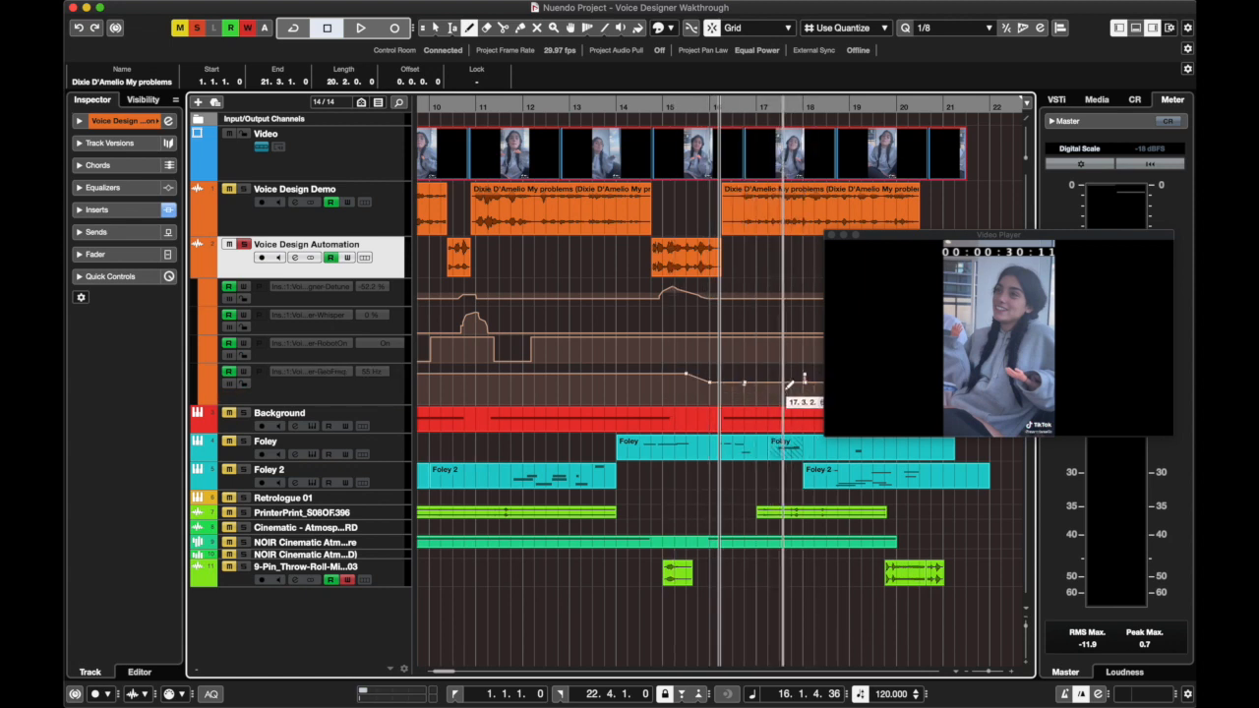
{"action": "left_click", "coordinate": [434, 28]}
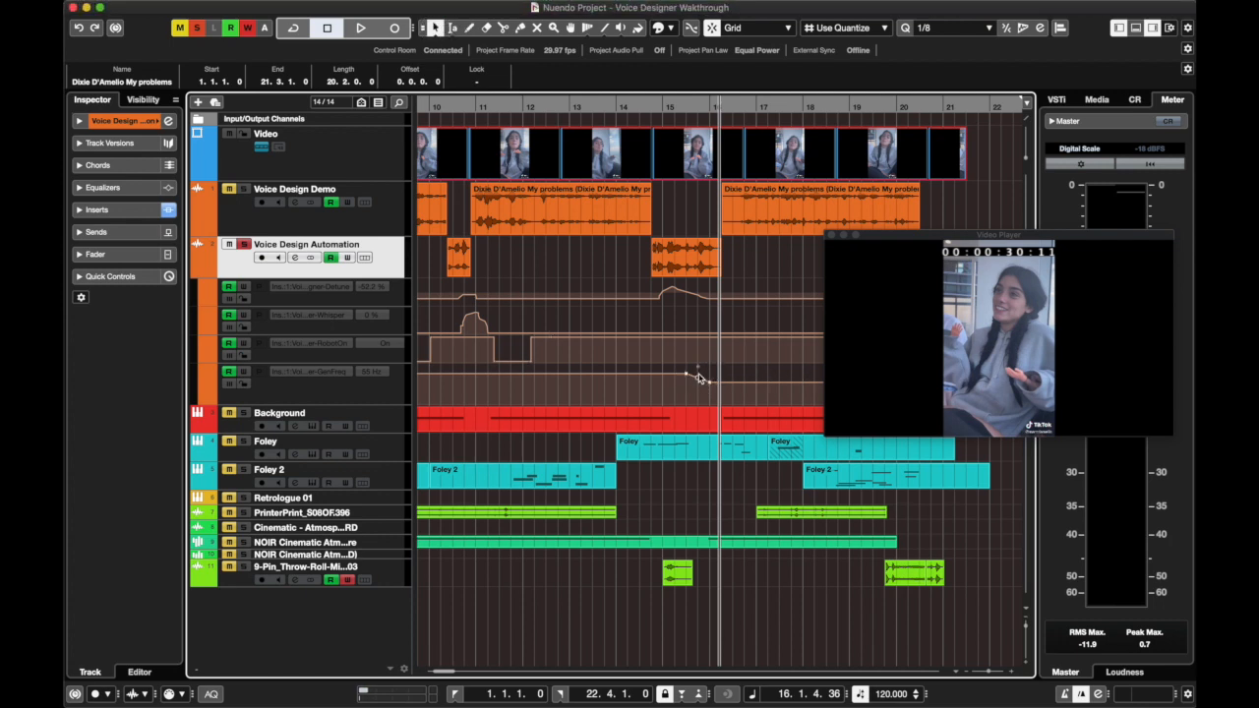
Return to the project start and open VoiceDesigner from the Voice Design Automation track's inserts, closing the channel settings
{"action": "scroll", "coordinate": [689, 364], "scroll_direction": "right", "scroll_amount": 3}
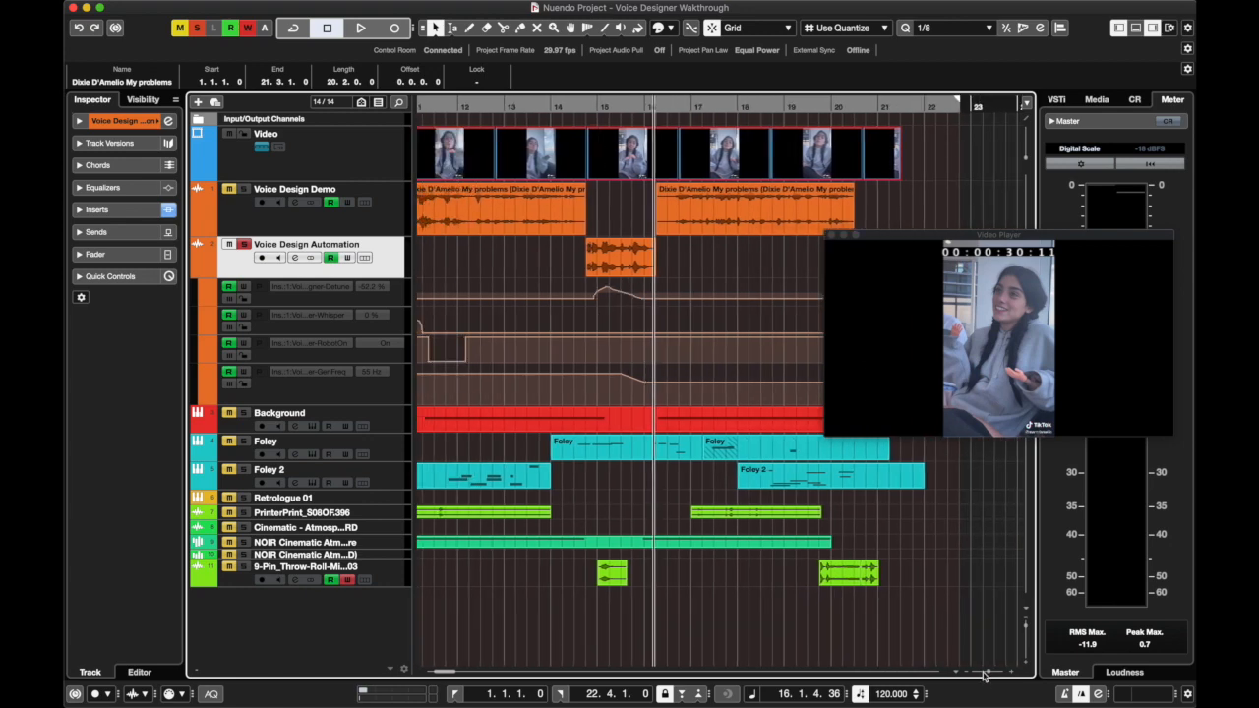
{"action": "left_click_drag", "start_coordinate": [987, 672], "coordinate": [984, 671]}
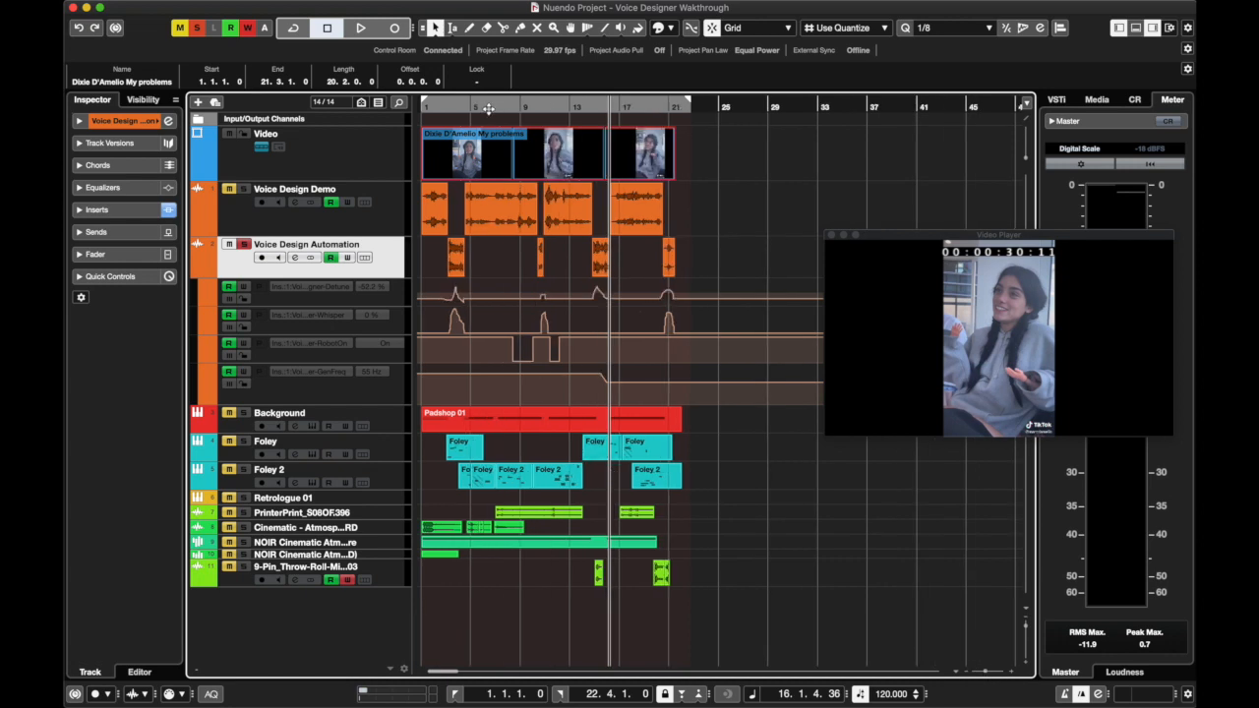
{"action": "key", "text": "Home"}
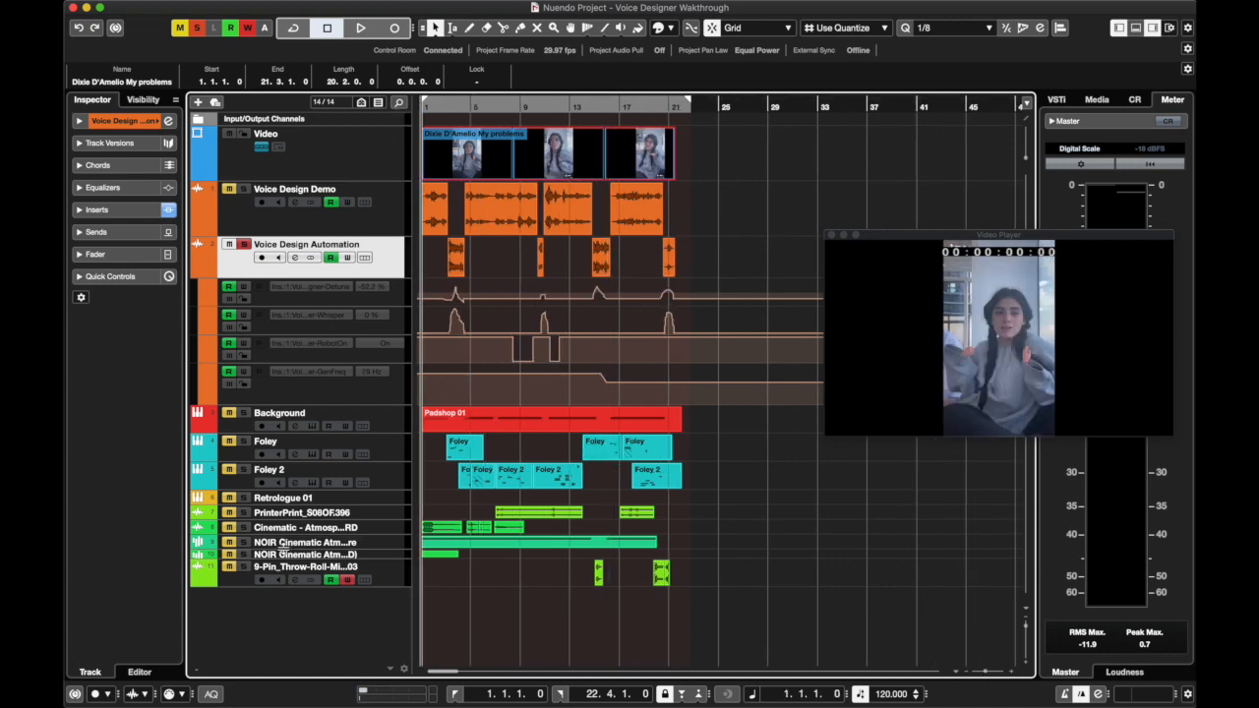
{"action": "left_click", "coordinate": [294, 258]}
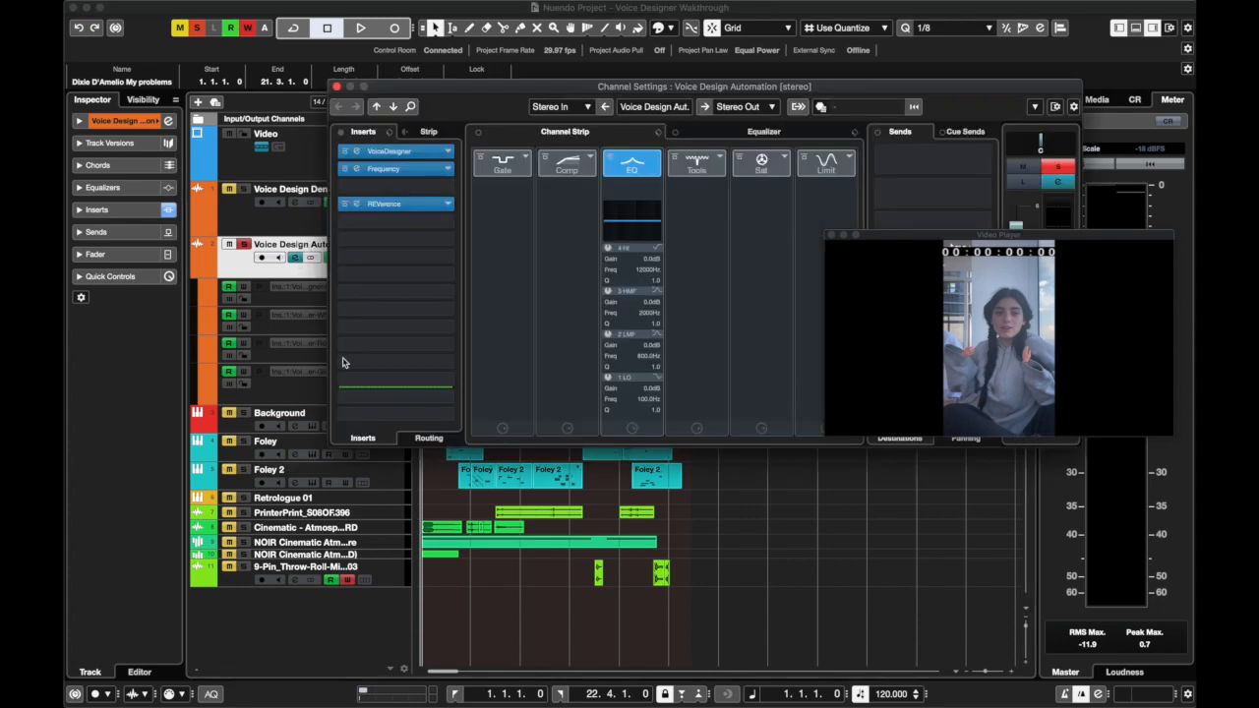
{"action": "left_click", "coordinate": [389, 151]}
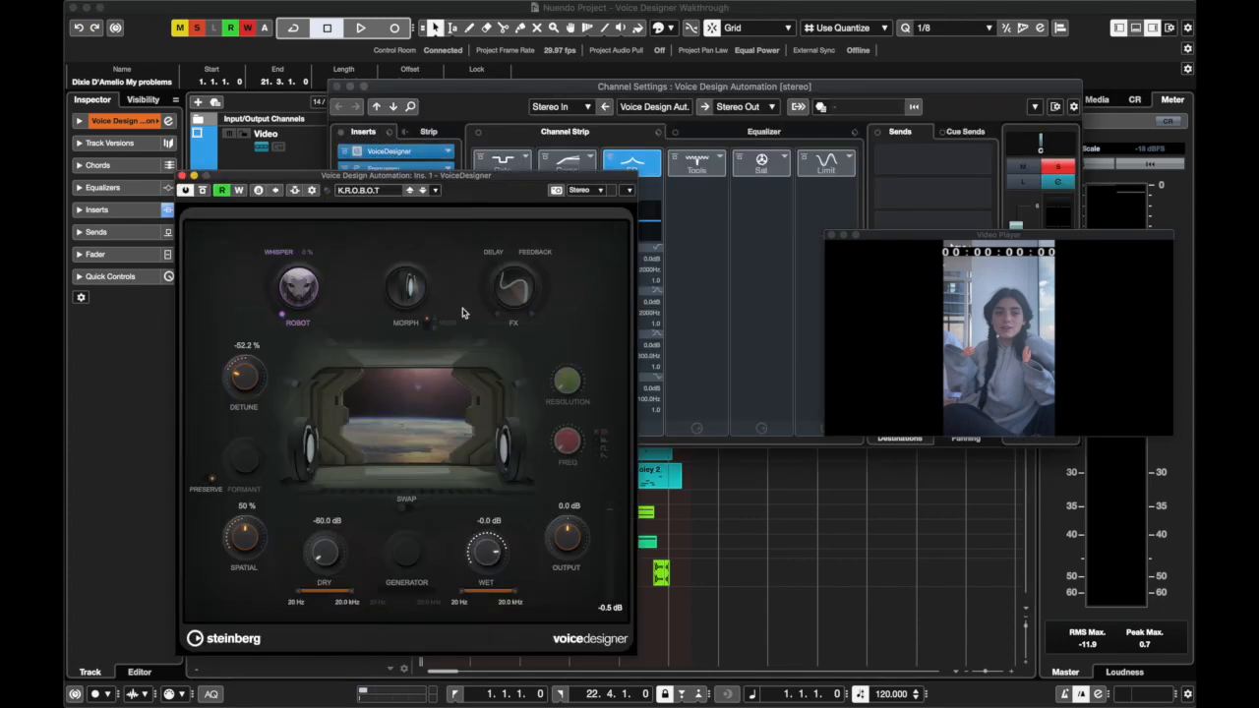
{"action": "left_click", "coordinate": [336, 87]}
{"action": "left_click_drag", "start_coordinate": [340, 174], "coordinate": [672, 152]}
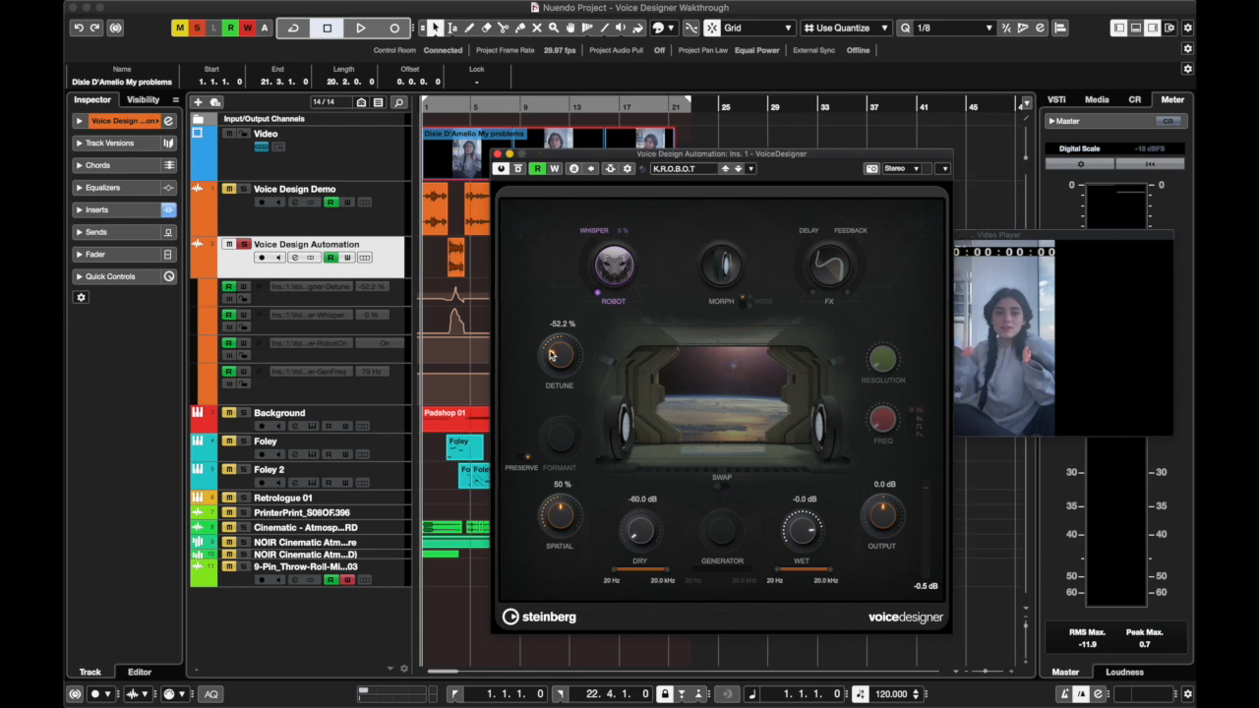
Examine the automation options offered for VoiceDesigner's Robot, Output and Wet controls
{"action": "right_click", "coordinate": [610, 276]}
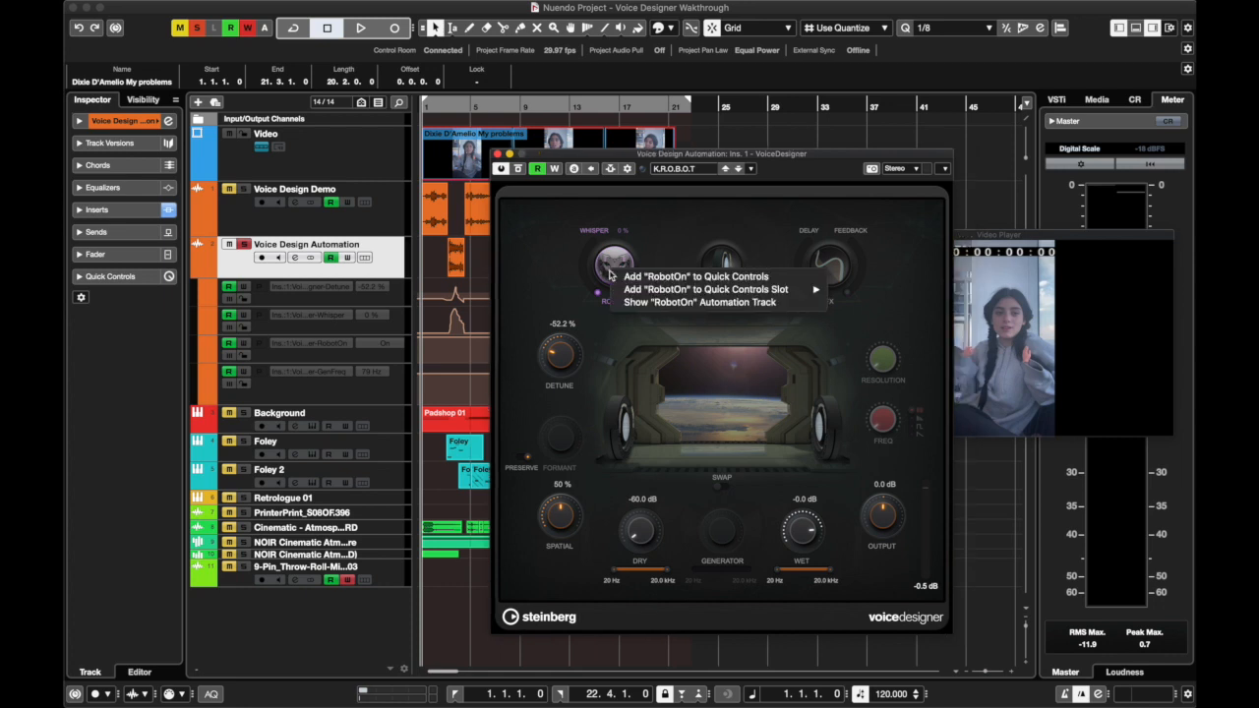
{"action": "right_click", "coordinate": [596, 362]}
{"action": "key", "text": "Return"}
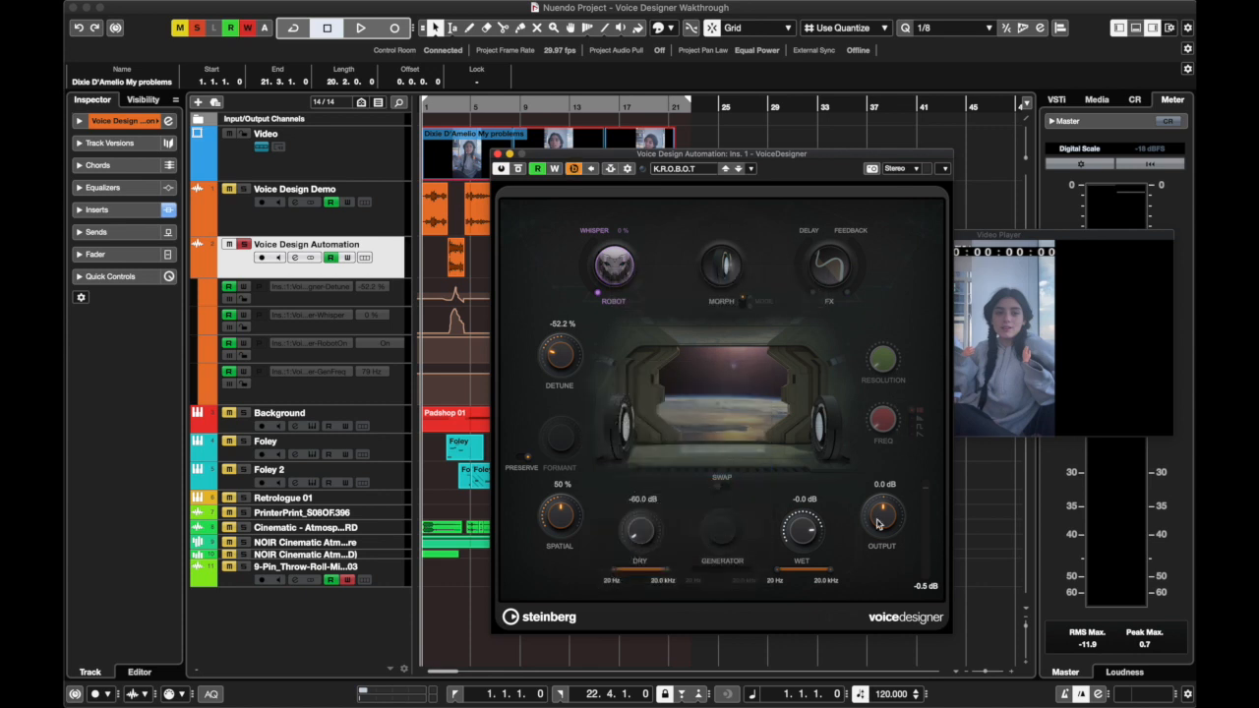
{"action": "right_click", "coordinate": [879, 515]}
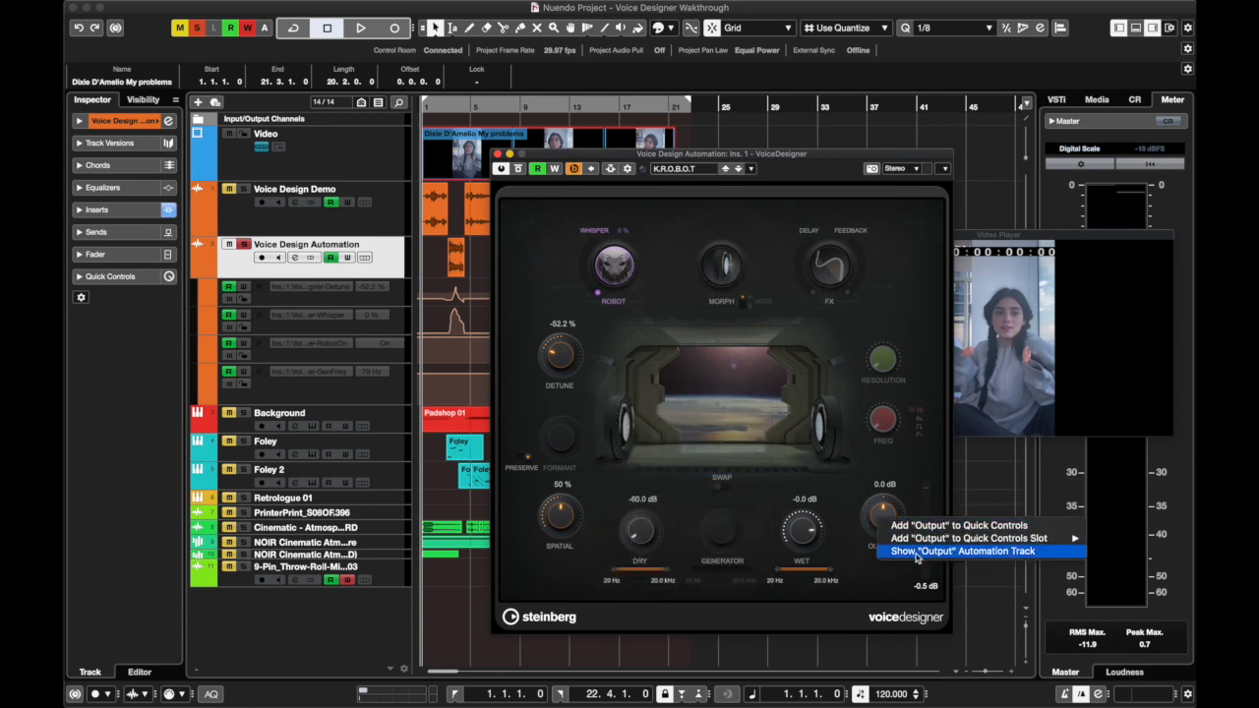
{"action": "right_click", "coordinate": [814, 547]}
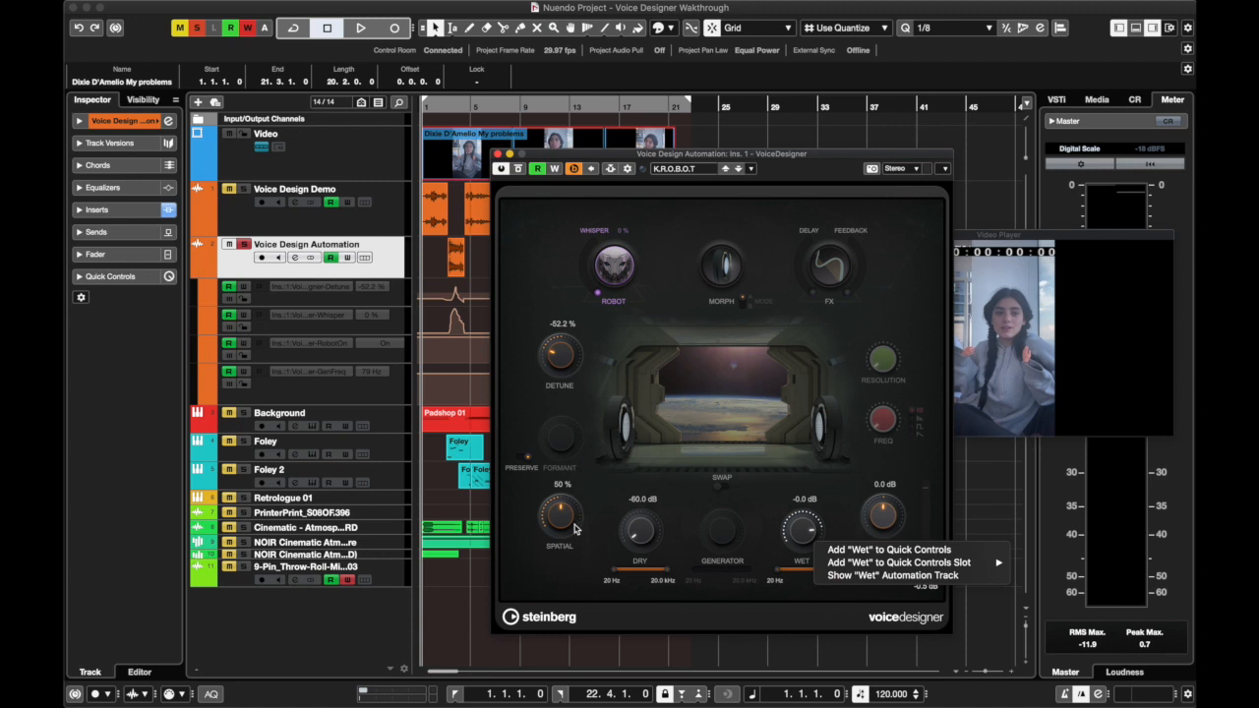
Show the automation track for VoiceDesigner's Spatial parameter, and move the plug-in window aside to uncover the lanes
{"action": "right_click", "coordinate": [576, 525]}
{"action": "left_click", "coordinate": [607, 561]}
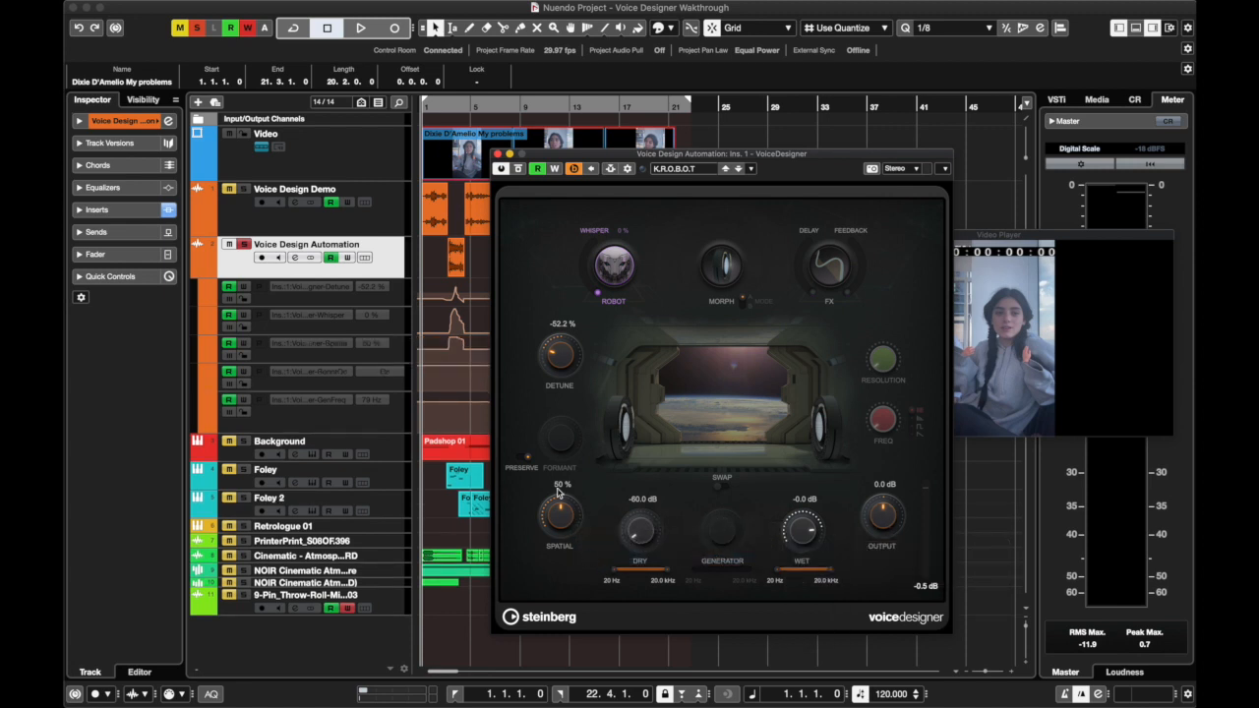
{"action": "left_click_drag", "start_coordinate": [529, 161], "coordinate": [667, 173]}
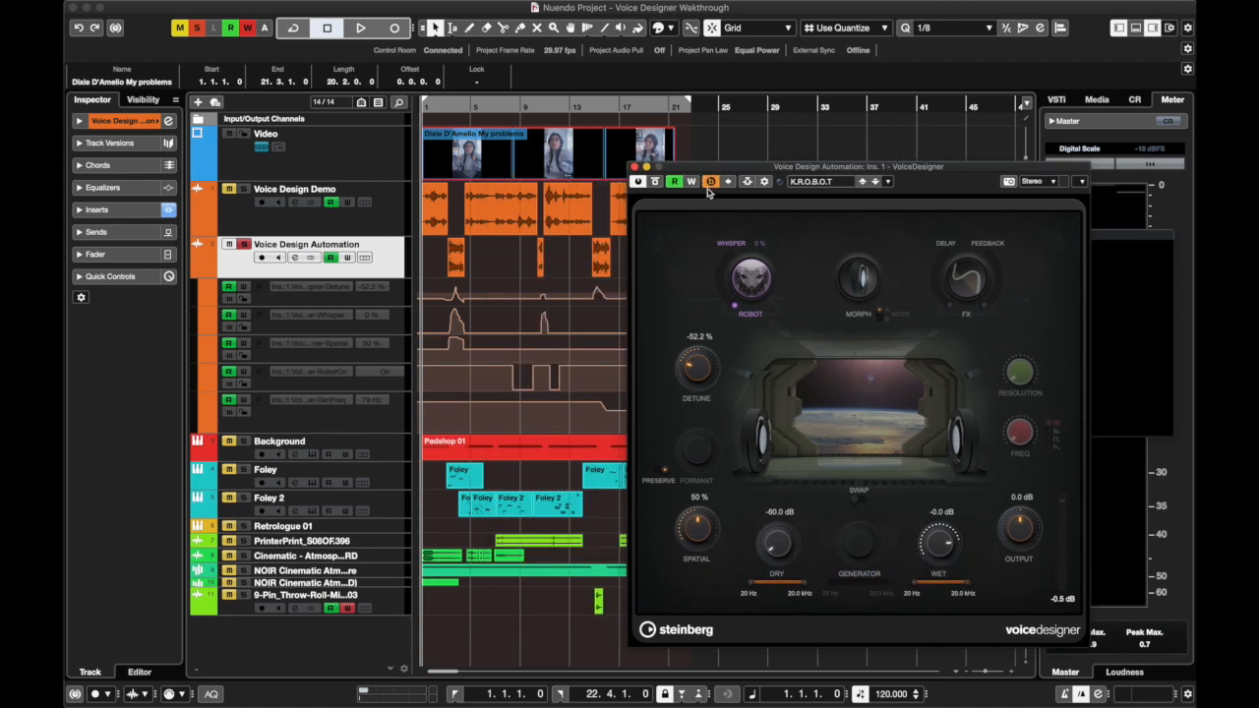
Switch VoiceDesigner back to its A settings and close it, and unsolo the Voice Design Automation track
{"action": "left_click", "coordinate": [710, 182]}
{"action": "left_click_drag", "start_coordinate": [701, 165], "coordinate": [406, 133]}
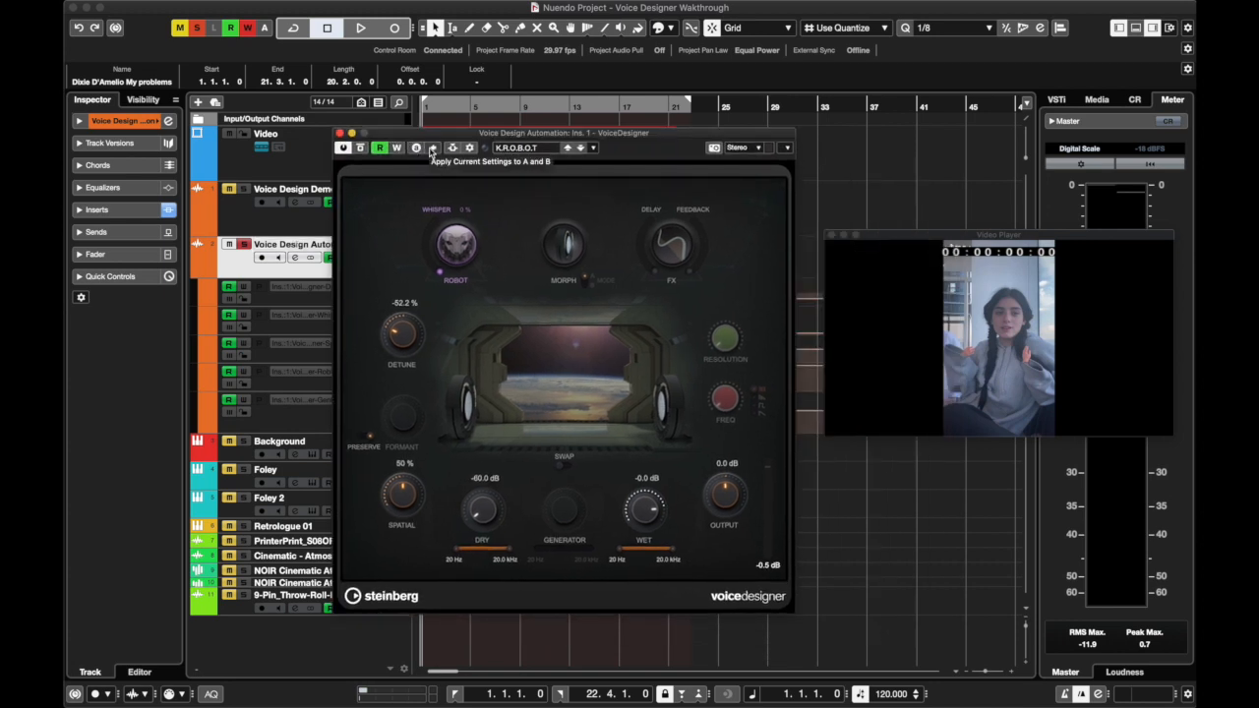
{"action": "left_click", "coordinate": [340, 133]}
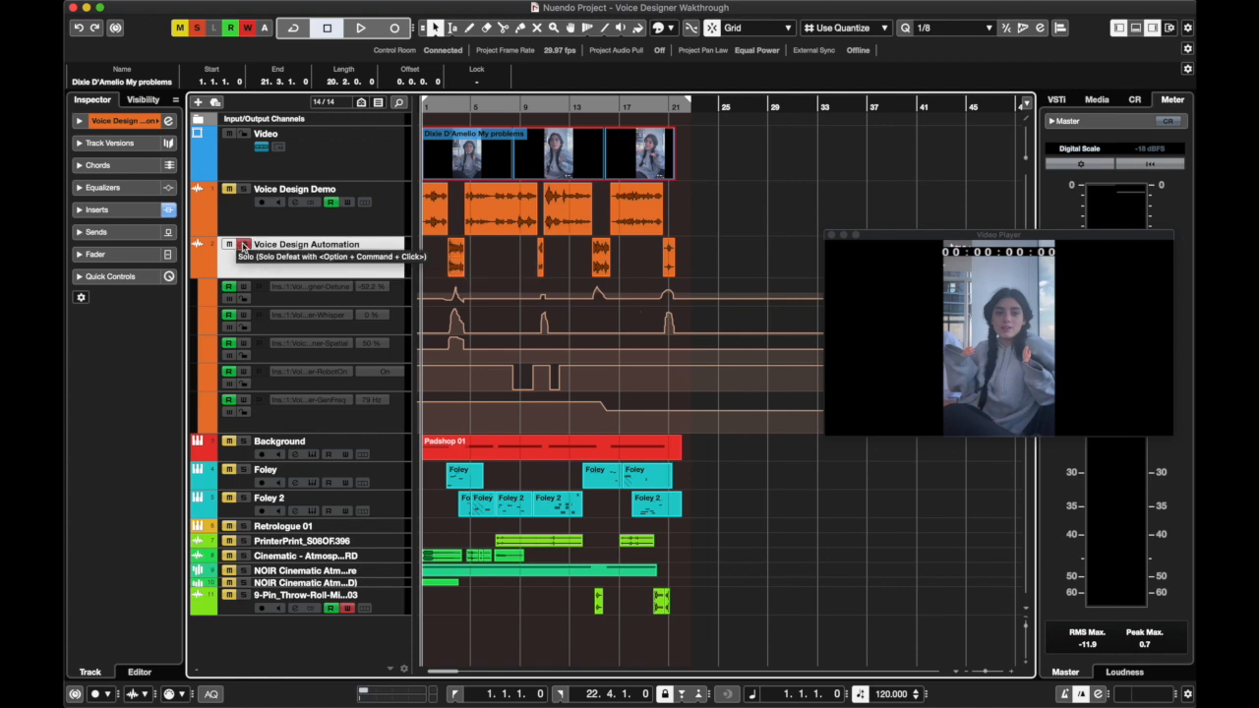
{"action": "left_click", "coordinate": [244, 245]}
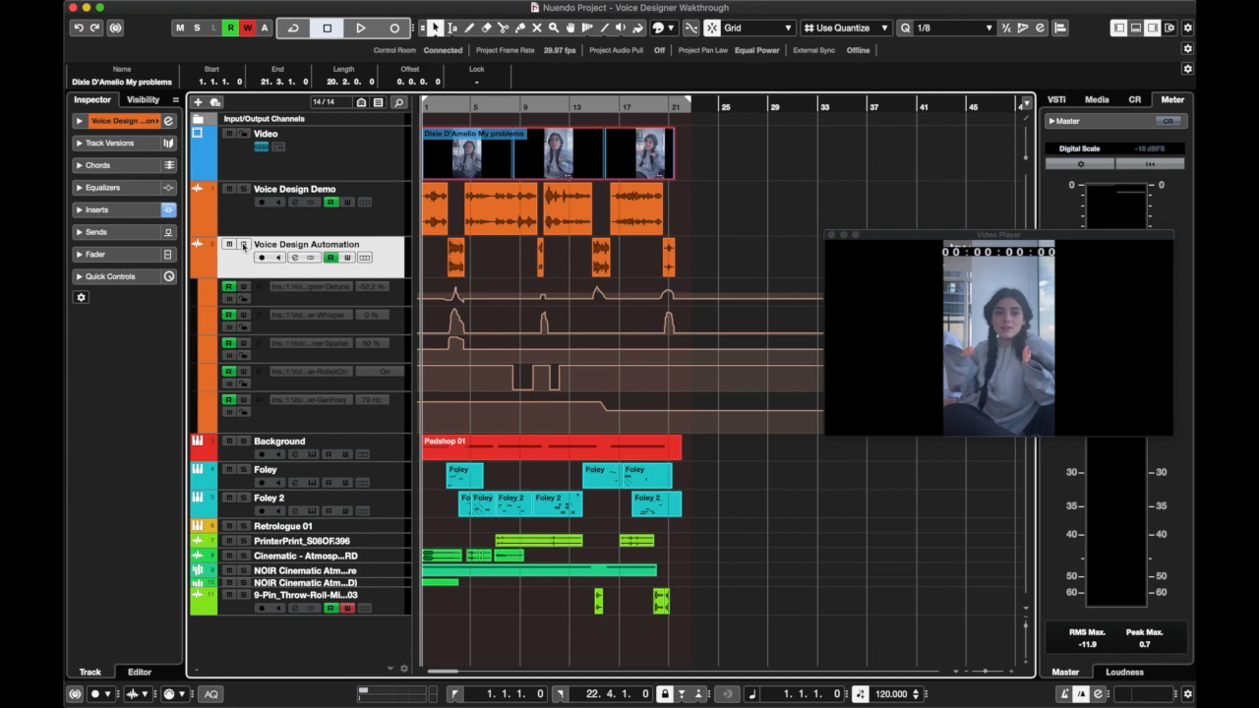